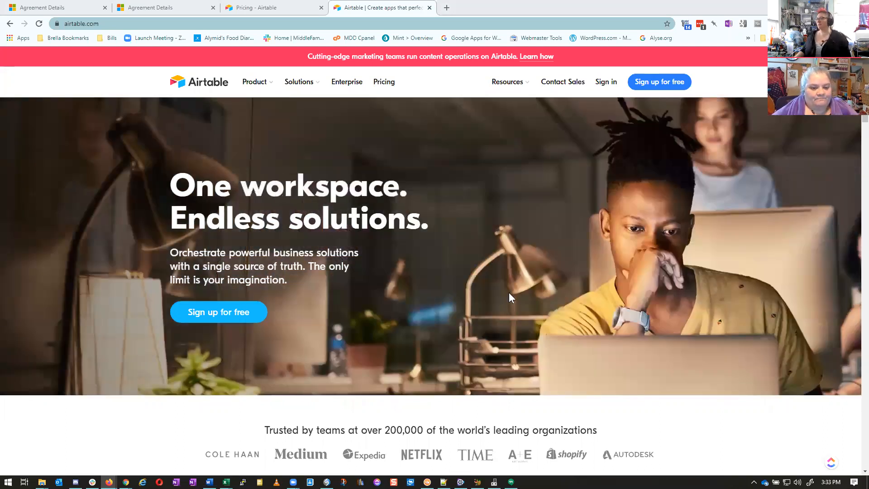
Step: Examine the Airtable pricing plans, focusing on the records, attachments and views included in the Free plan
scroll(508, 292, "down", 2)
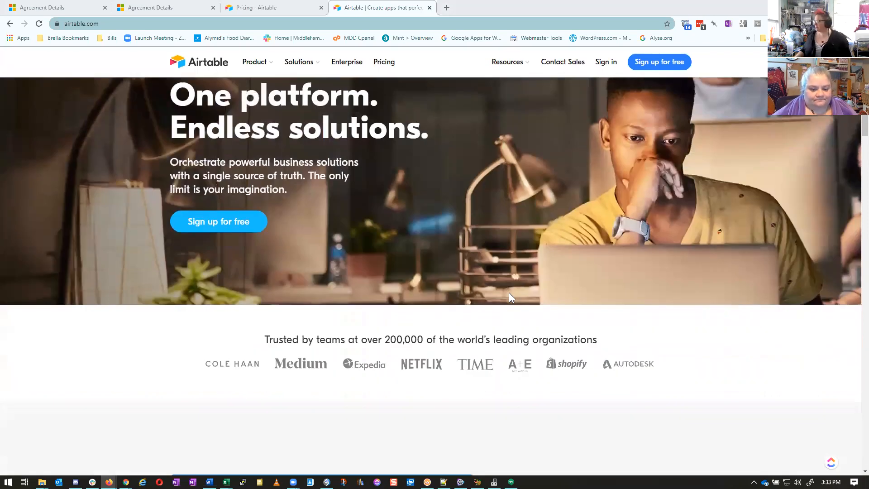
scroll(450, 299, "up", 2)
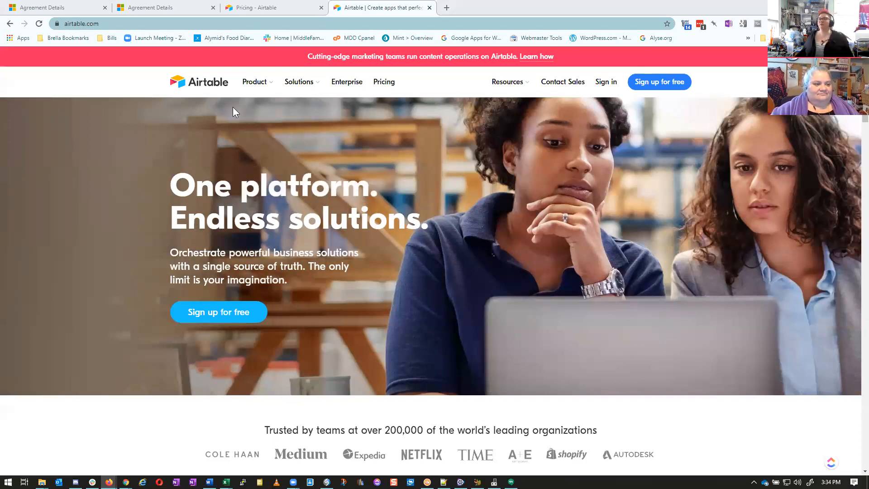
left_click(274, 11)
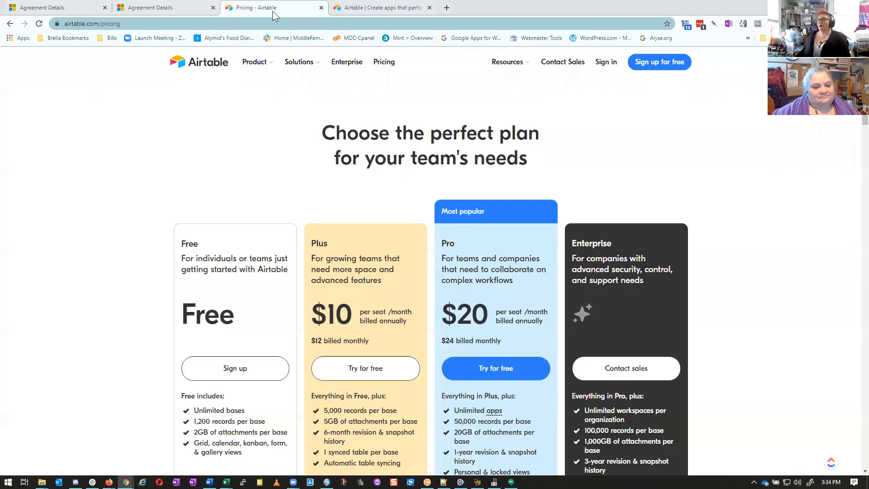
scroll(131, 222, "down", 4)
scroll(140, 247, "up", 2)
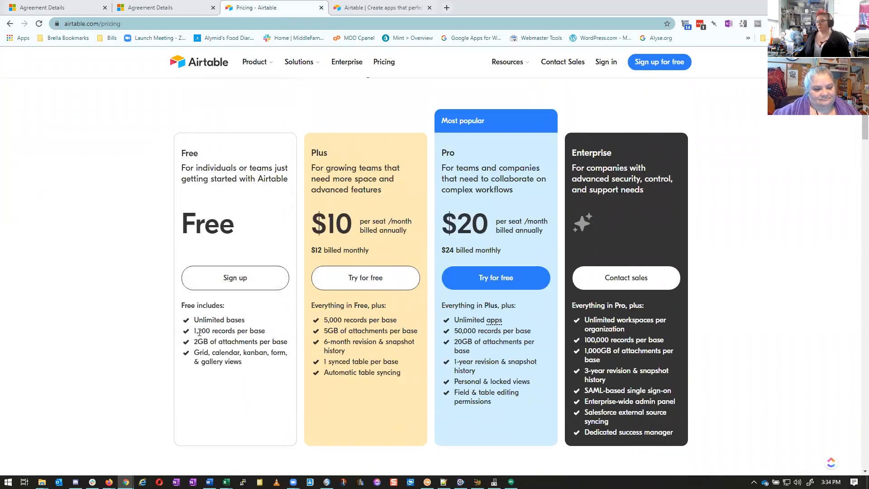
left_click_drag(195, 329, 244, 361)
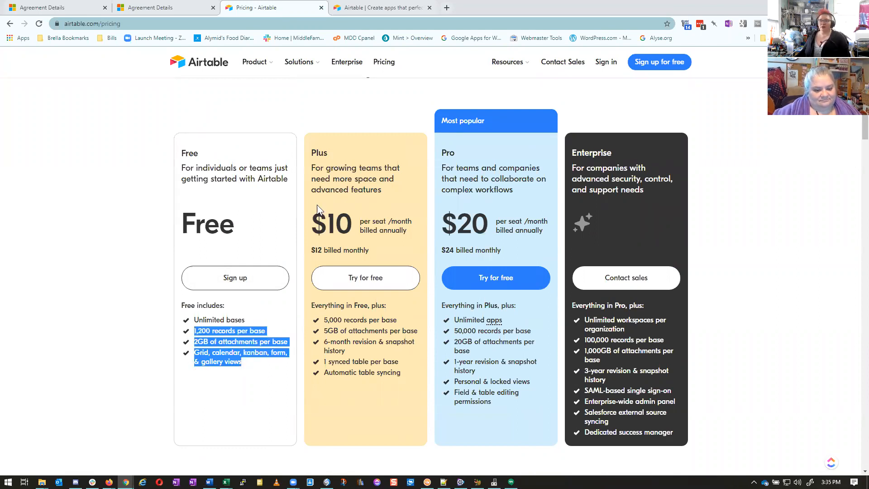
left_click(734, 207)
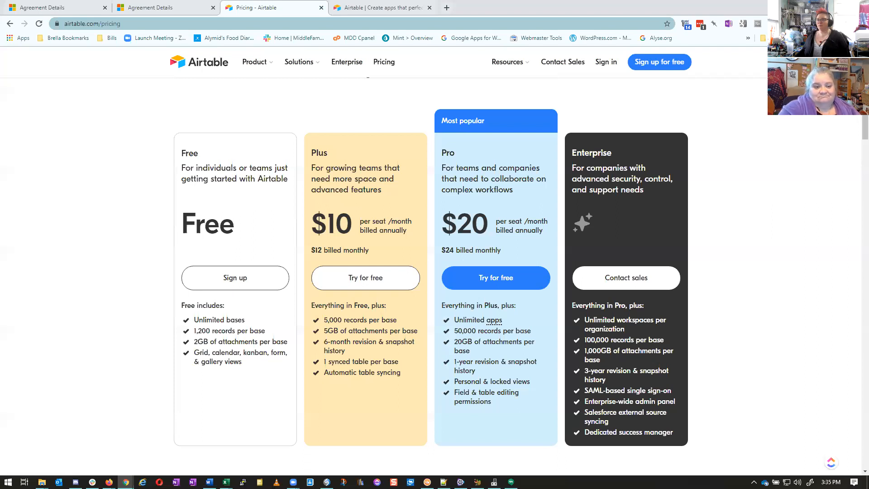
Step: Switch to the signed-in Airtable workspace and create a base from scratch named Test Base
key("alt+Tab")
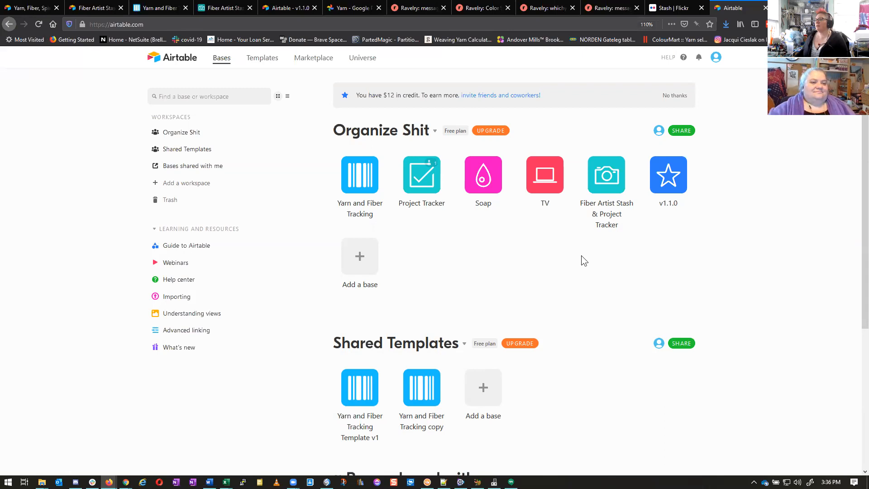
left_click(350, 267)
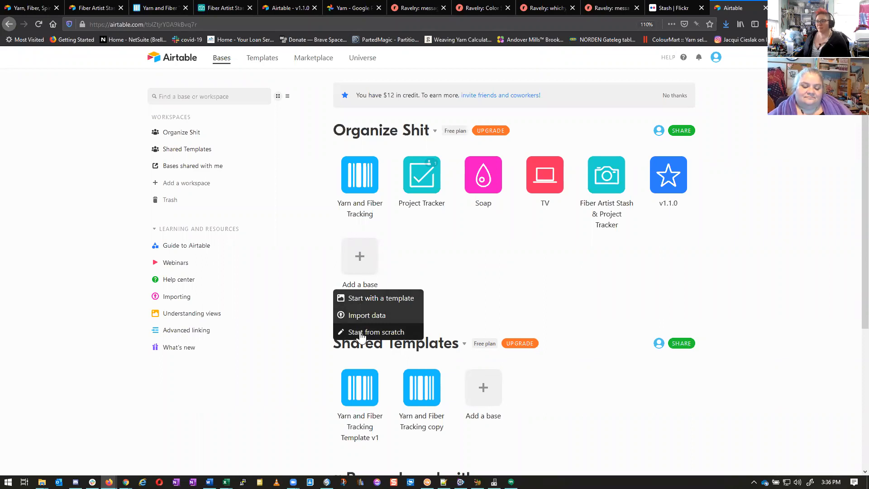
left_click(361, 334)
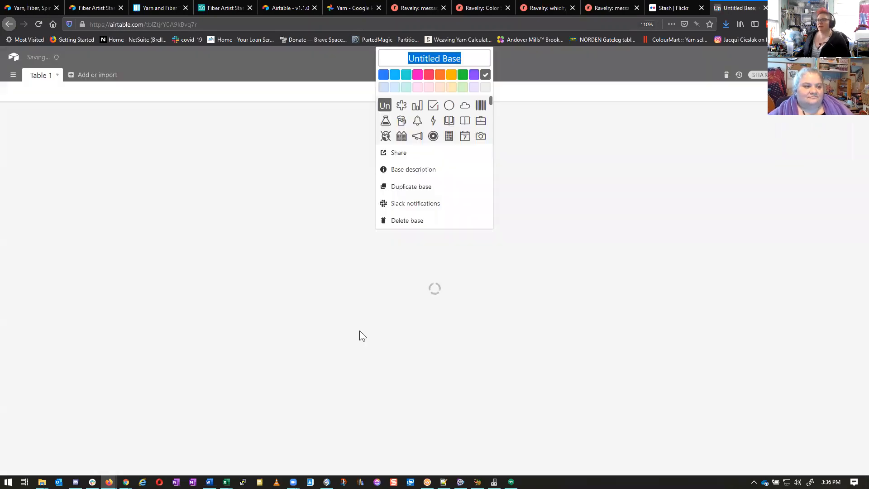
type("Te")
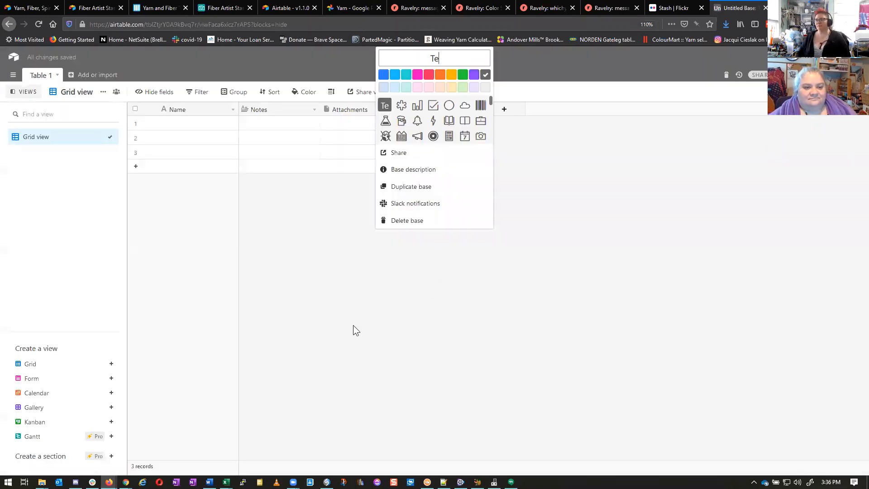
type("st Base")
key("Return")
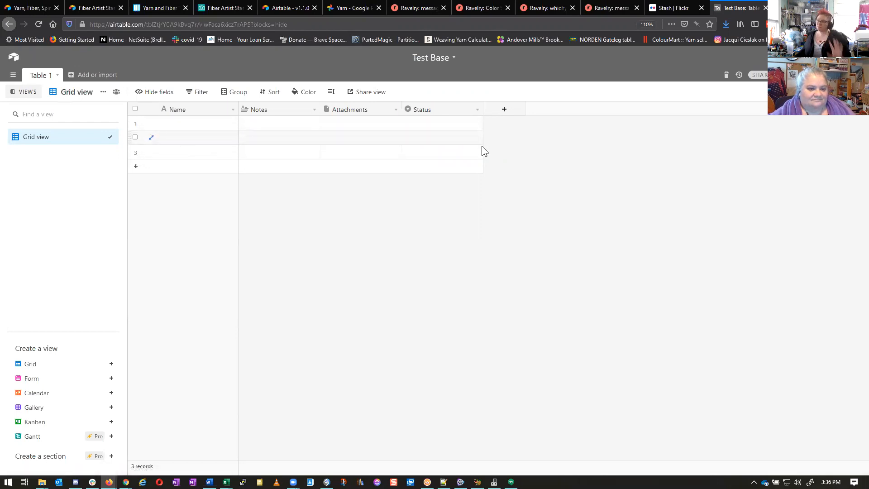
Step: Return to the bases overview and start adding another base by importing a CSV file
left_click(14, 51)
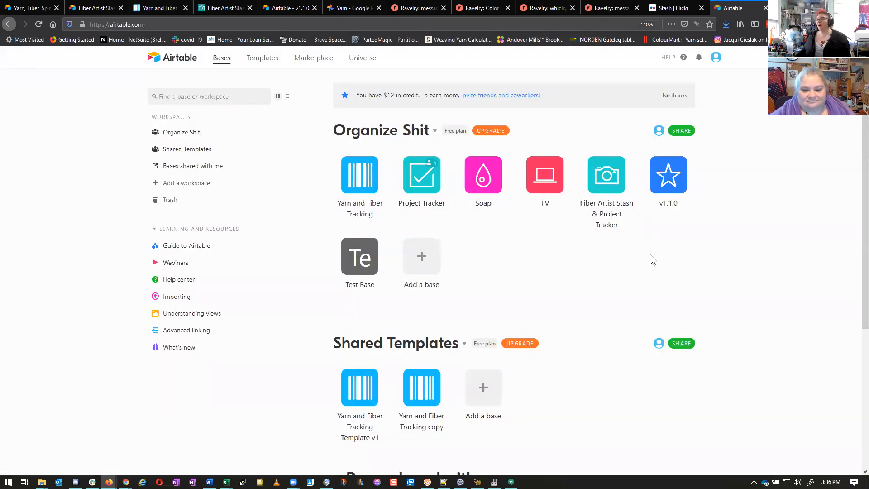
left_click(420, 262)
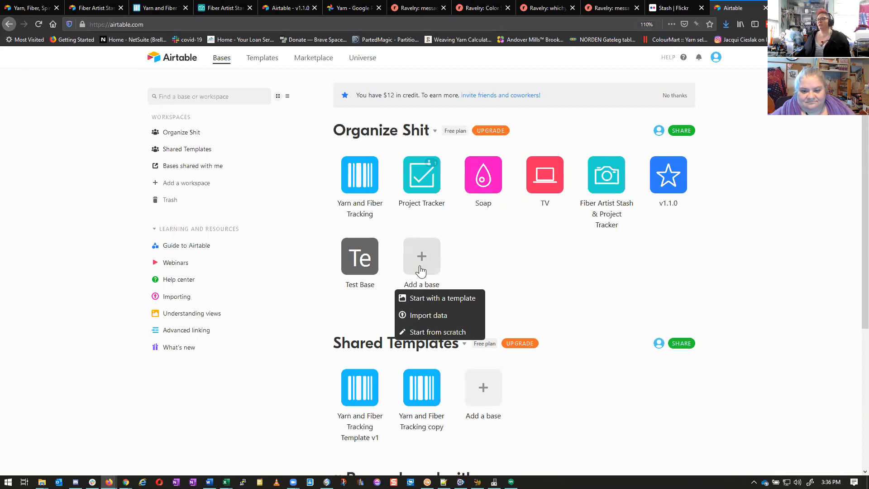
left_click(428, 316)
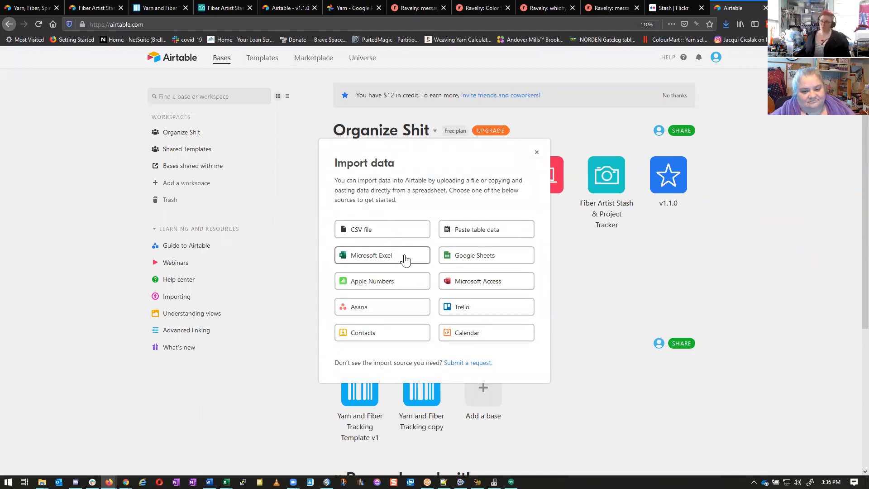
left_click(383, 230)
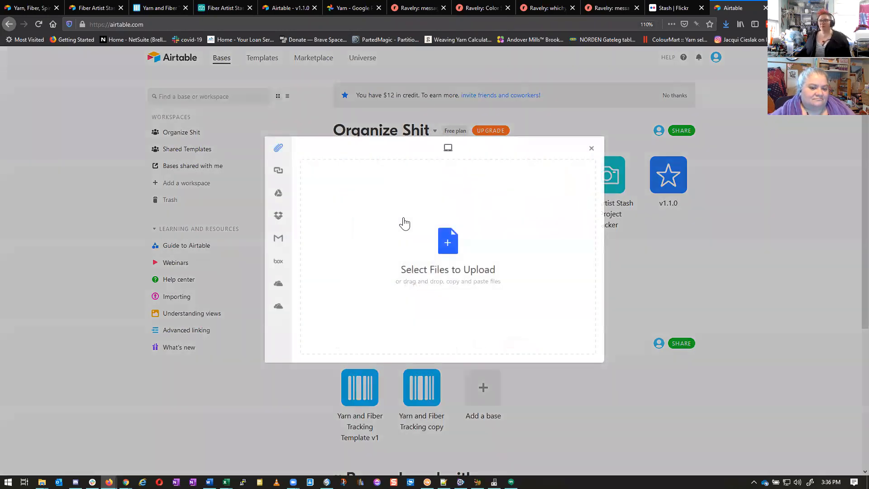
mouse_move(275, 174)
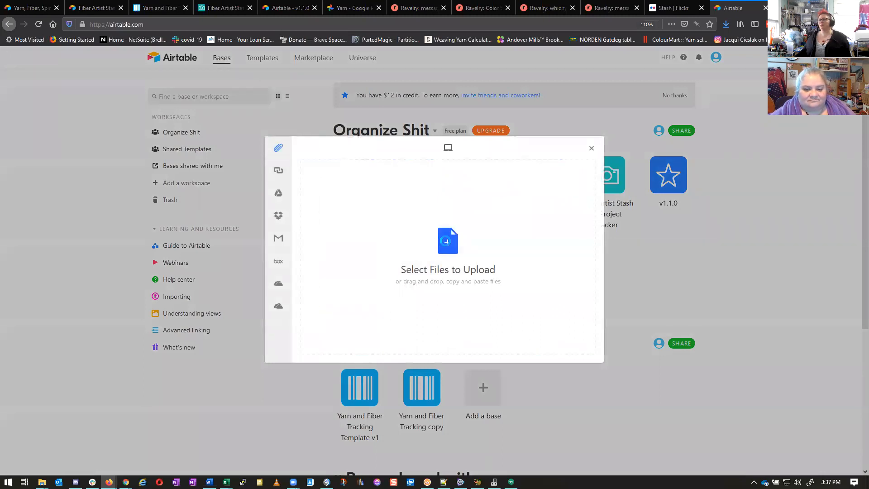
Step: Upload Books-Grid view.csv from the Downloads folder as the import source
left_click(446, 244)
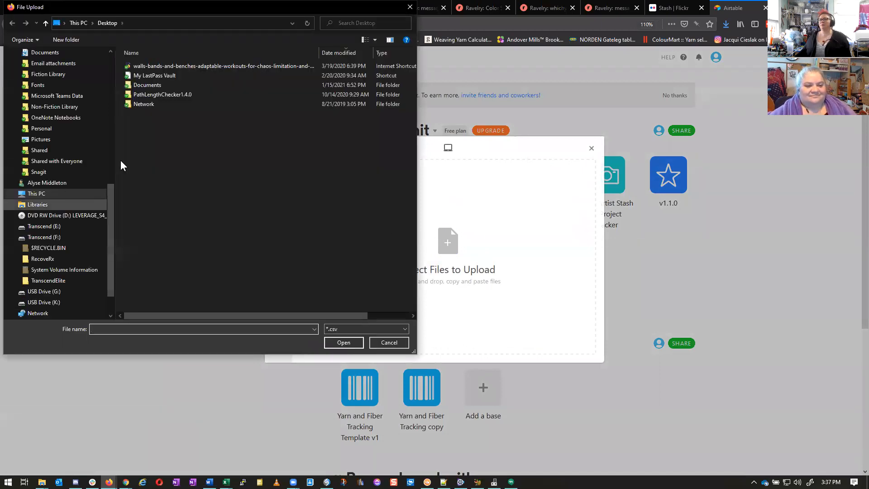
scroll(81, 175, "up", 2)
scroll(77, 149, "up", 10)
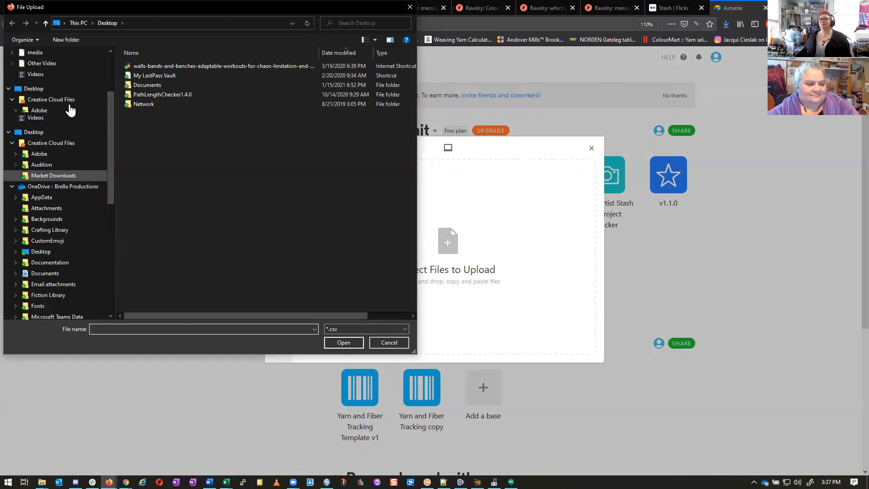
left_click(52, 89)
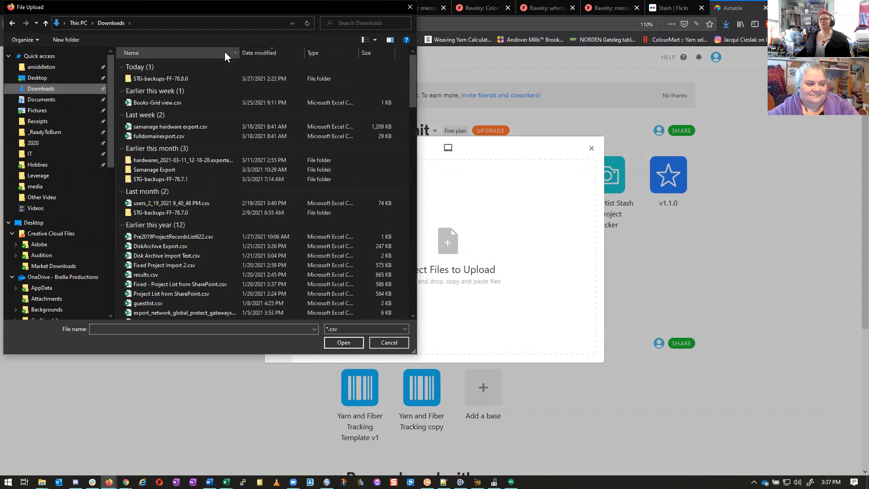
left_click(179, 103)
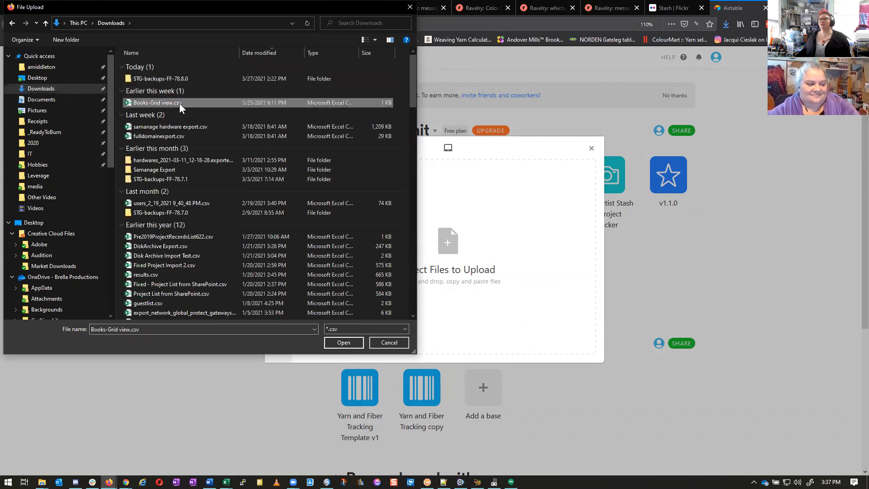
left_click(344, 343)
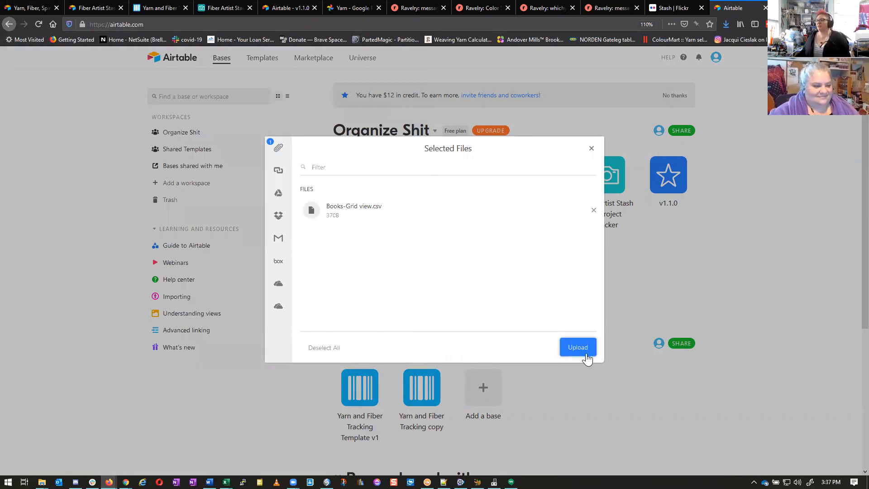
left_click(583, 353)
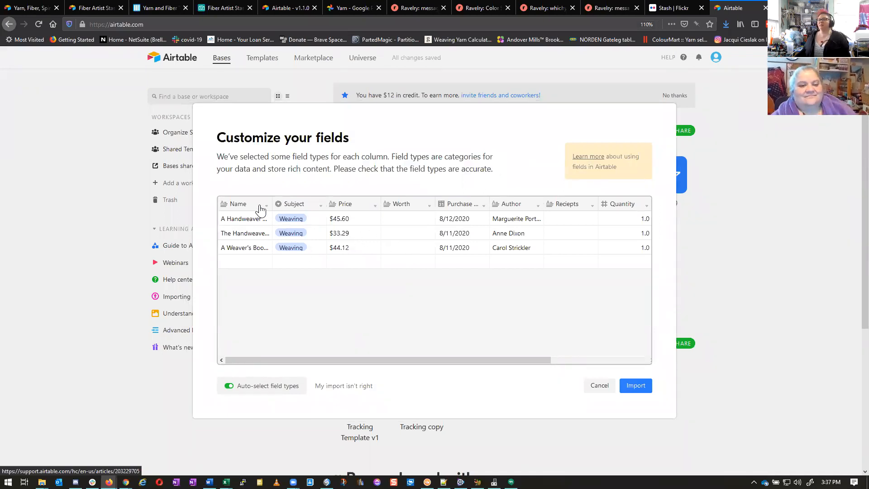
Step: Change the Subject field type to Multiple select, review the remaining fields and import the table
left_click(320, 208)
left_click(325, 295)
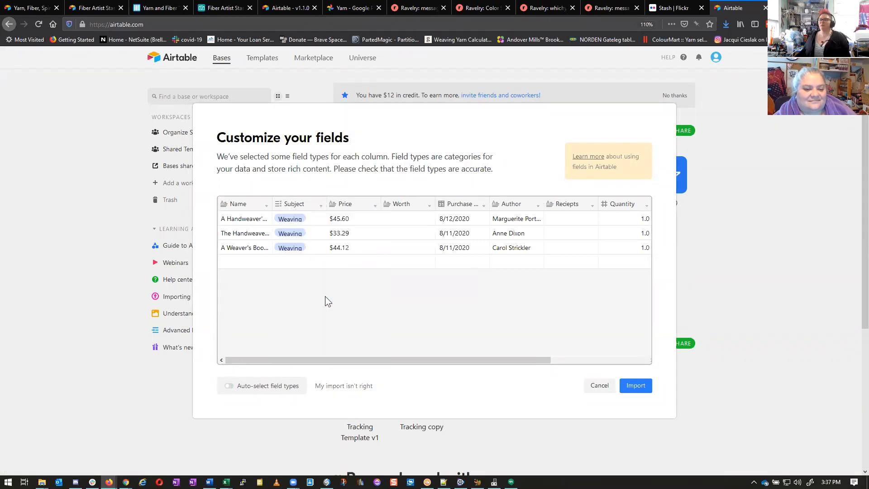
left_click(377, 206)
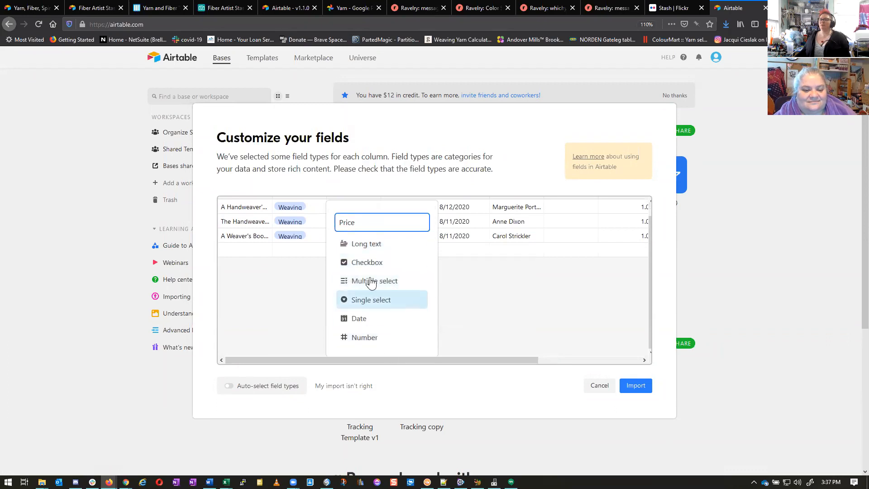
left_click(471, 301)
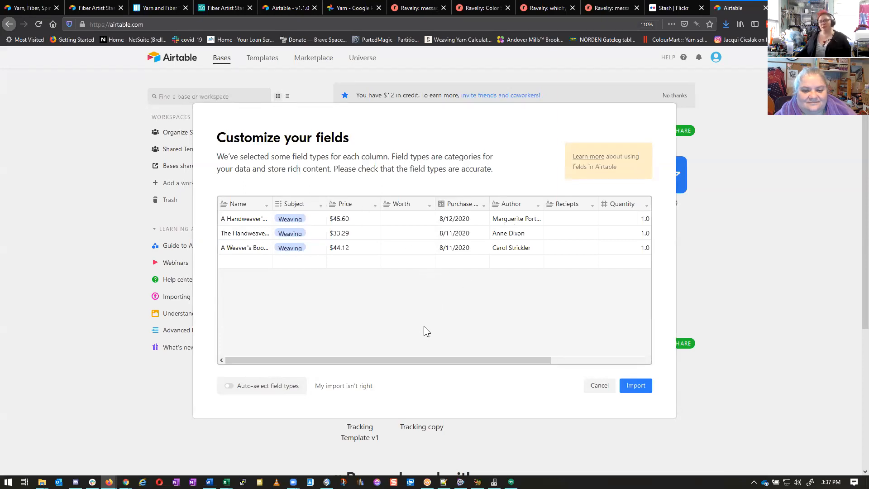
left_click_drag(409, 362, 448, 362)
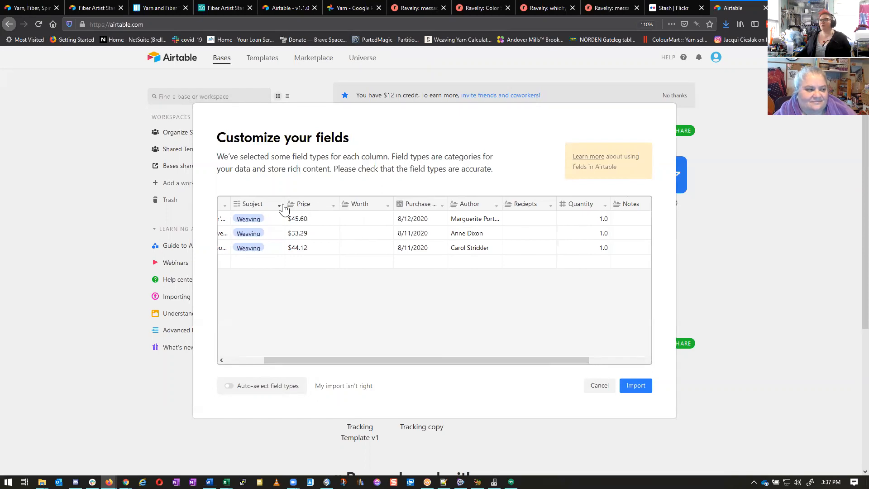
left_click(634, 386)
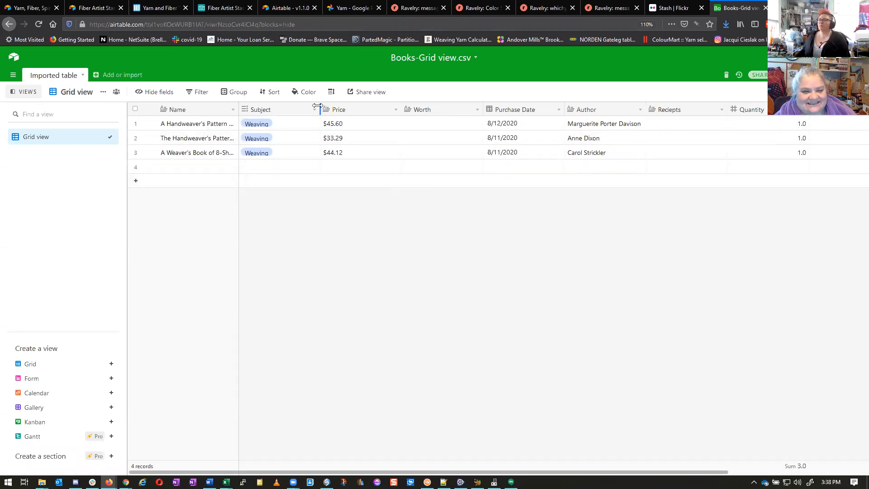
Step: Return to the bases overview, choose to start a base with a template and browse the template categories
left_click(14, 54)
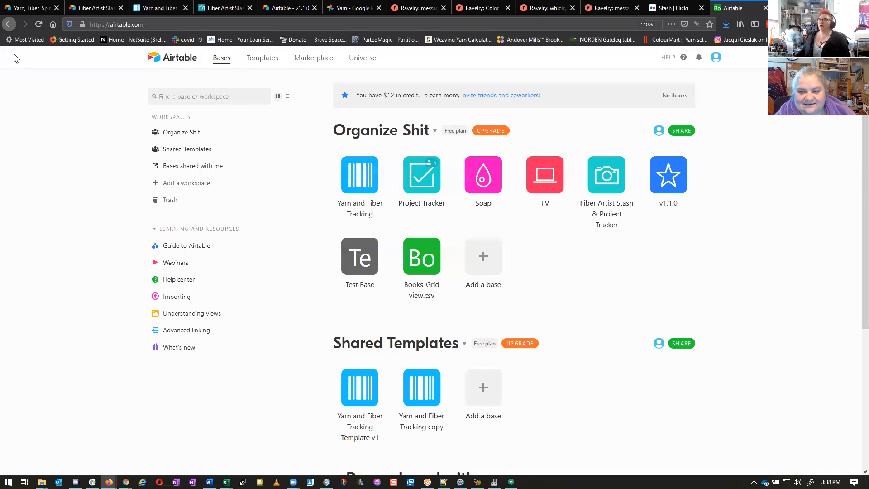
left_click(483, 271)
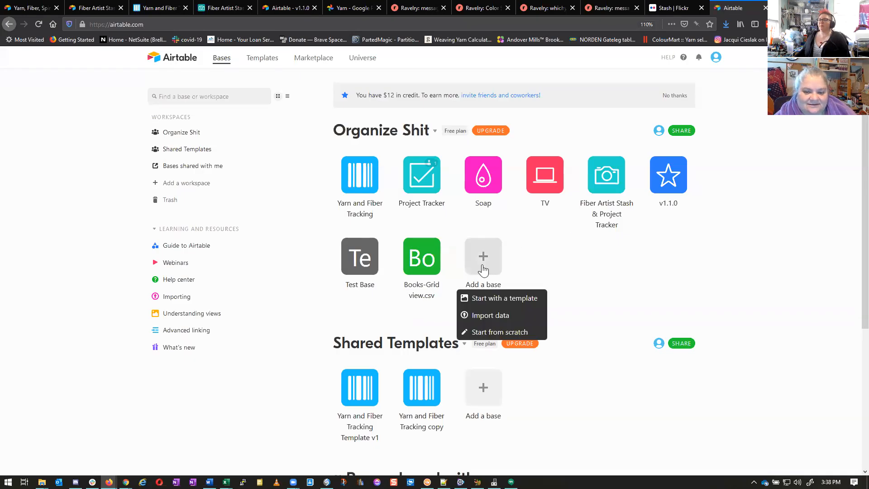
left_click(484, 300)
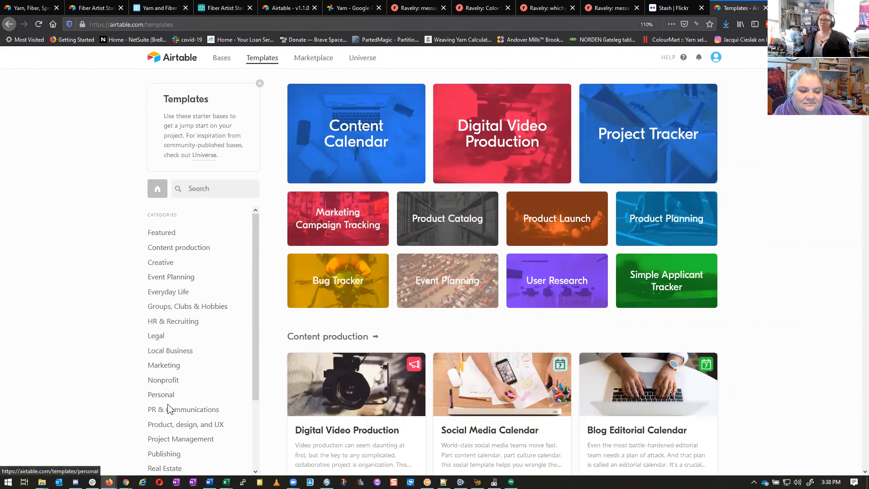
scroll(169, 420, "down", 2)
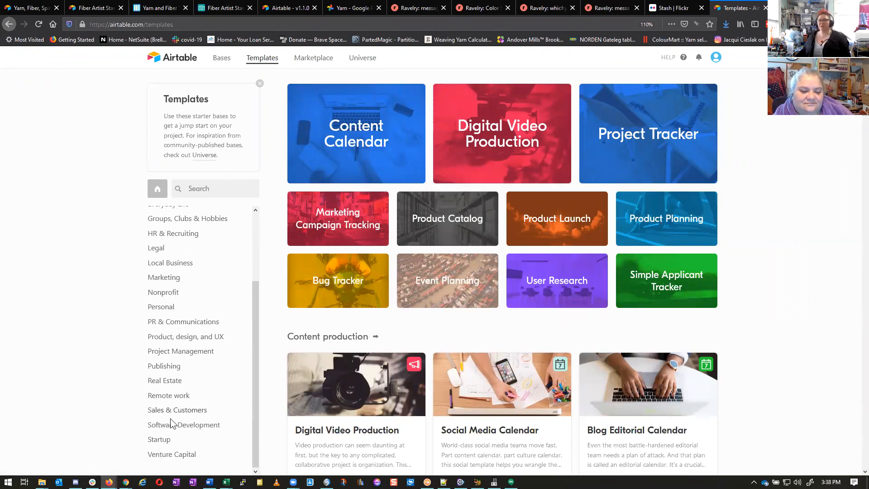
scroll(172, 421, "up", 2)
Step: Search the community-published bases in Airtable Universe for yarn
left_click(358, 60)
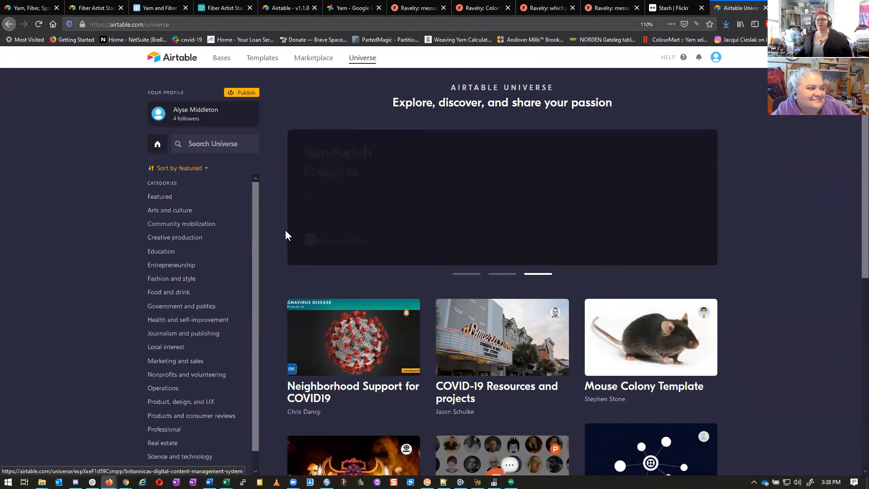
left_click(226, 144)
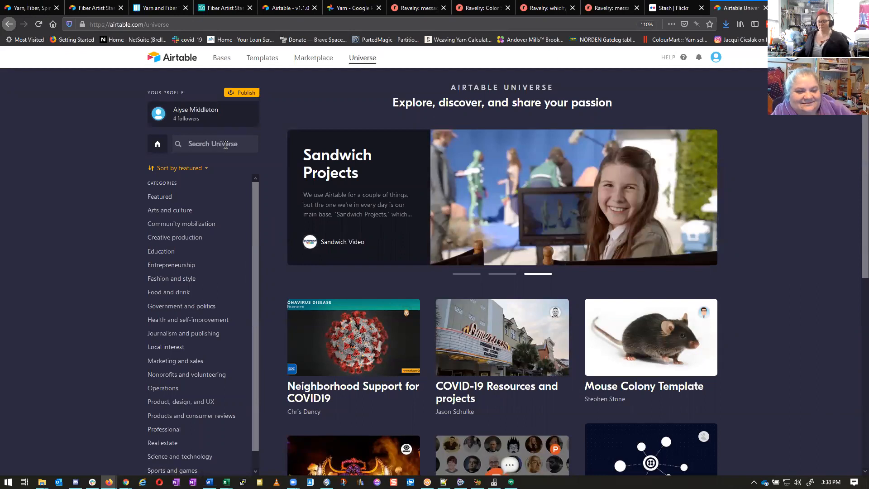
type("yarn")
key("Return")
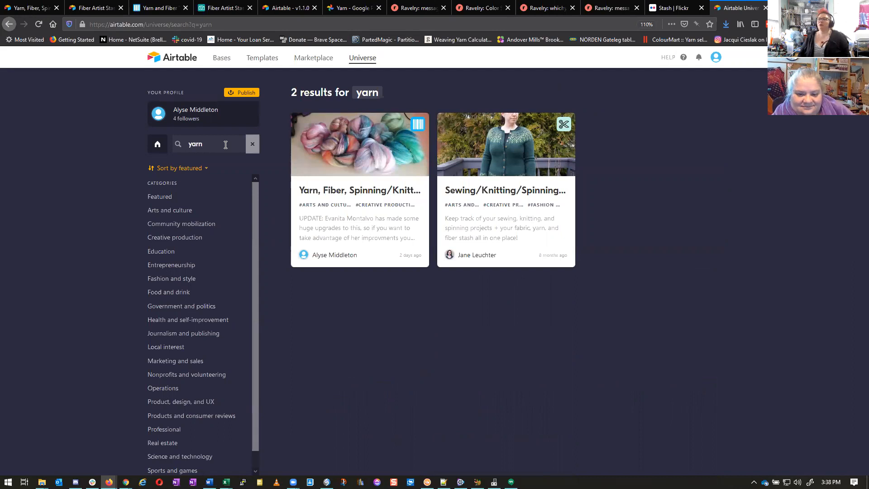
Step: Replace the Universe search term with fiber and run the search
key("BackSpace")
key("BackSpace")
key("BackSpace")
key("BackSpace")
type("fiber")
key("Return")
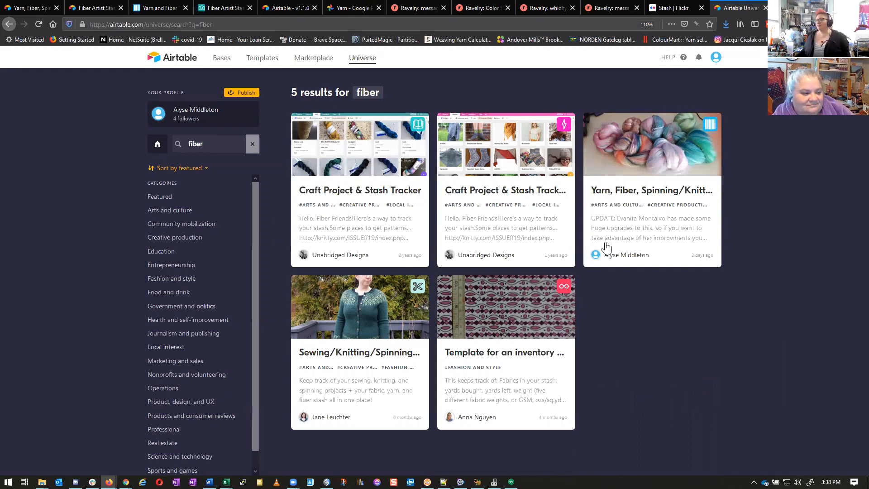
Step: Open the Yarn, Fiber, Spinning/Knitting Project Tracker base from the Universe results and read through its description
left_click(632, 223)
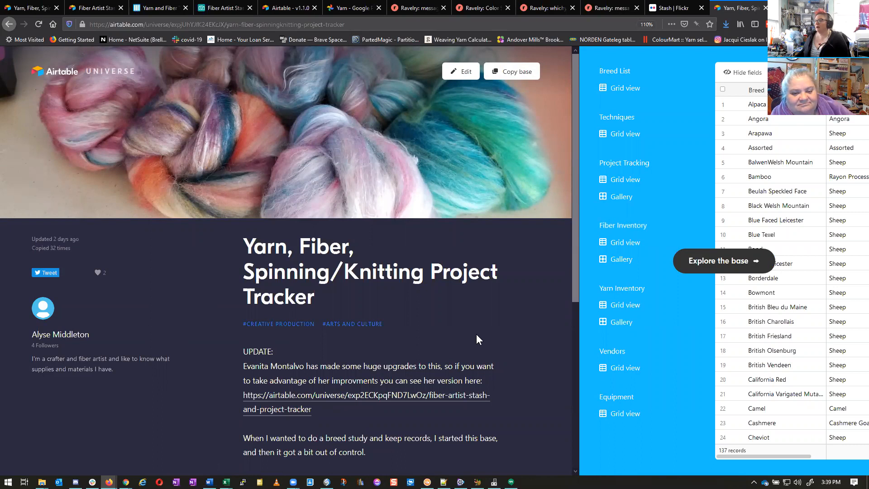
scroll(476, 334, "down", 2)
scroll(477, 334, "up", 2)
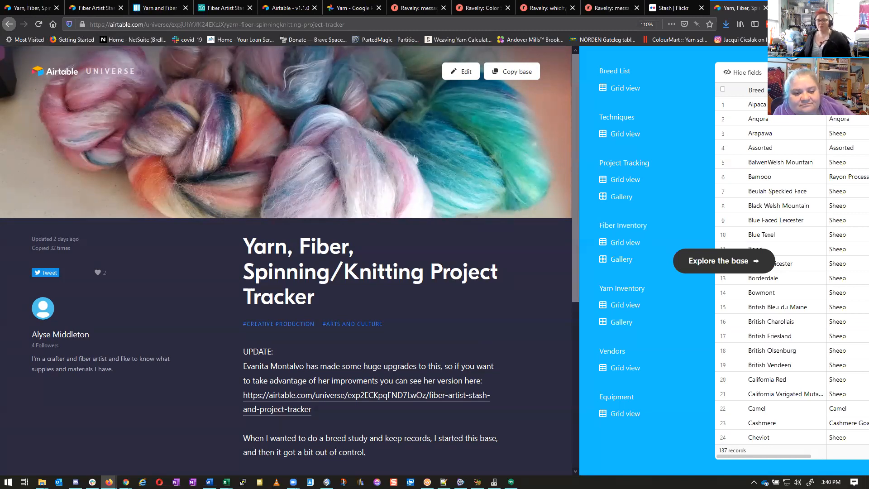
Step: View the project ideas board in the Yarn and Fiber Tracking base and switch to the Fiber Artist Stash & Project Tracker base
key("alt+Tab")
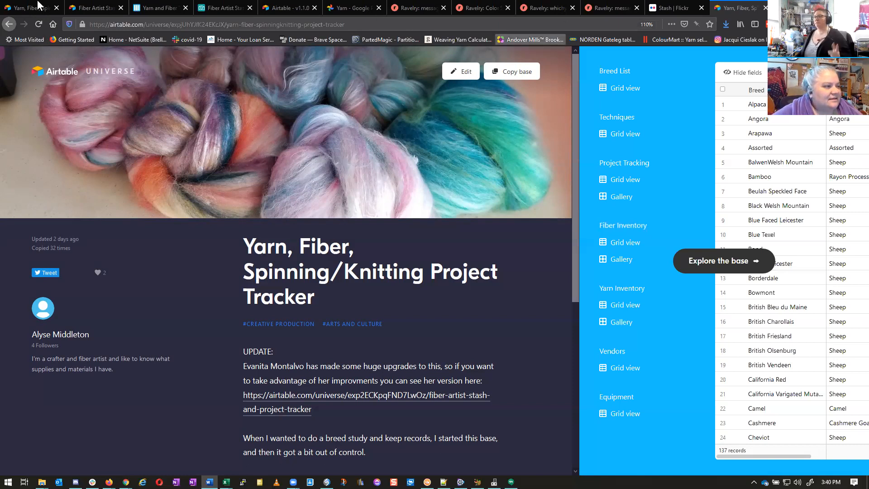
left_click(146, 11)
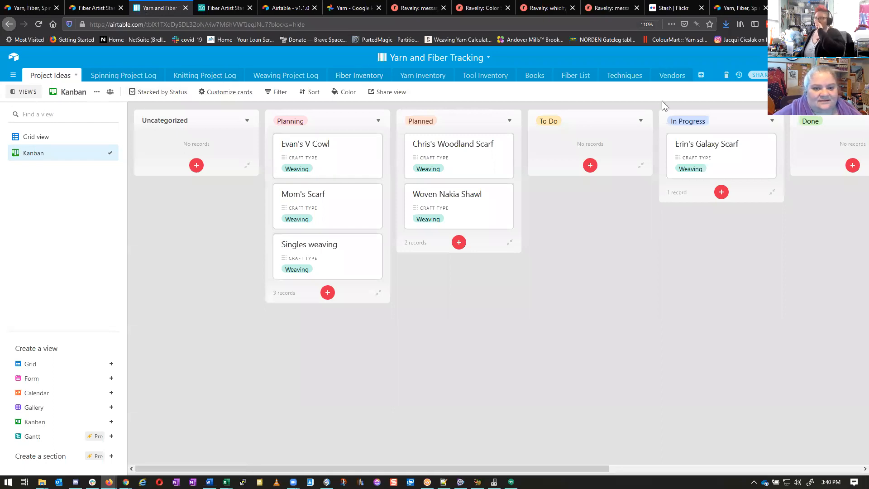
left_click(216, 7)
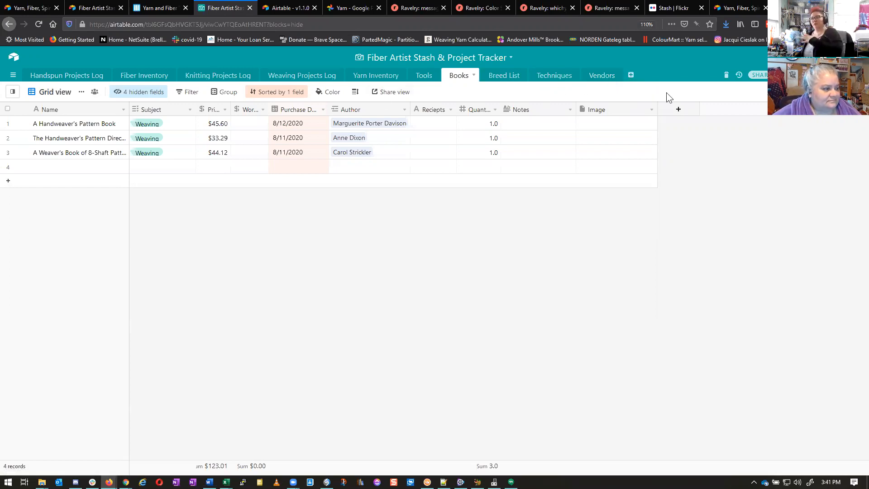
Step: Open the Vendors table and browse its vendor types, notes, store links and linked inventory records
left_click(605, 82)
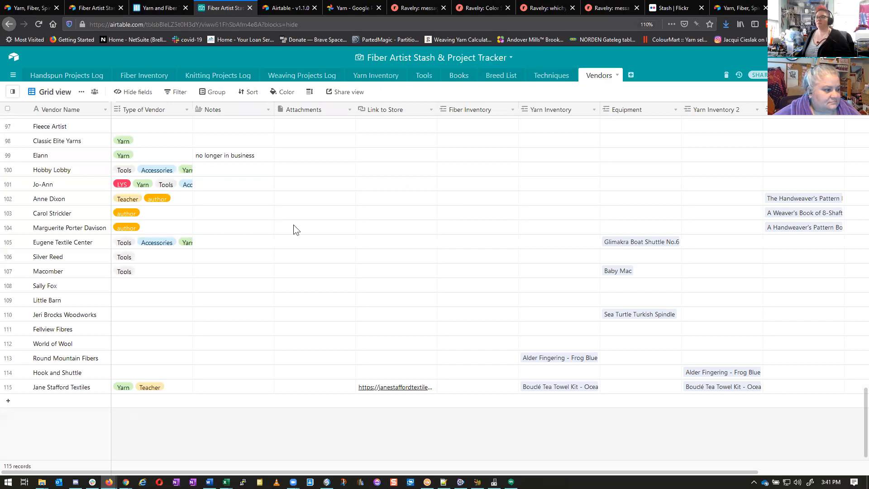
scroll(249, 243, "up", 4)
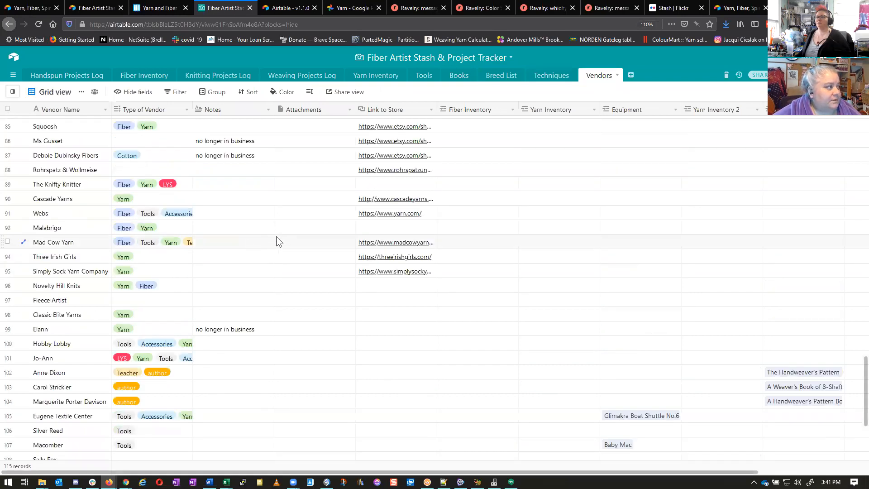
scroll(276, 237, "up", 4)
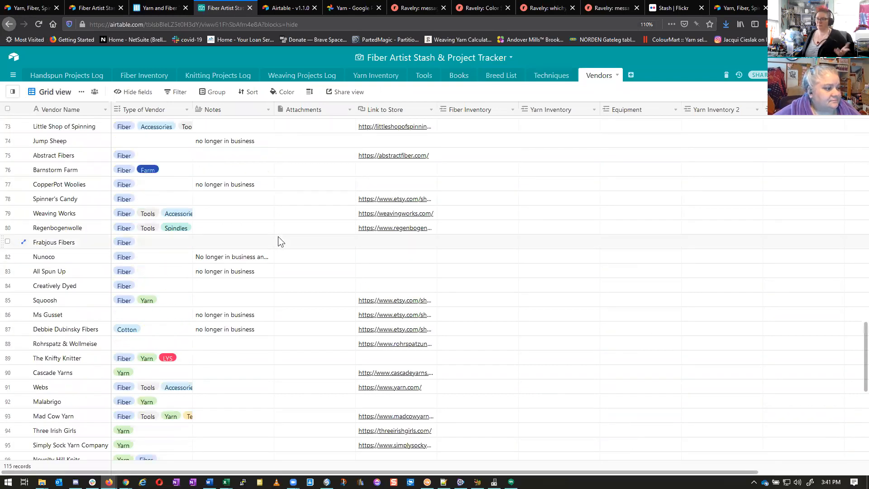
scroll(286, 239, "down", 4)
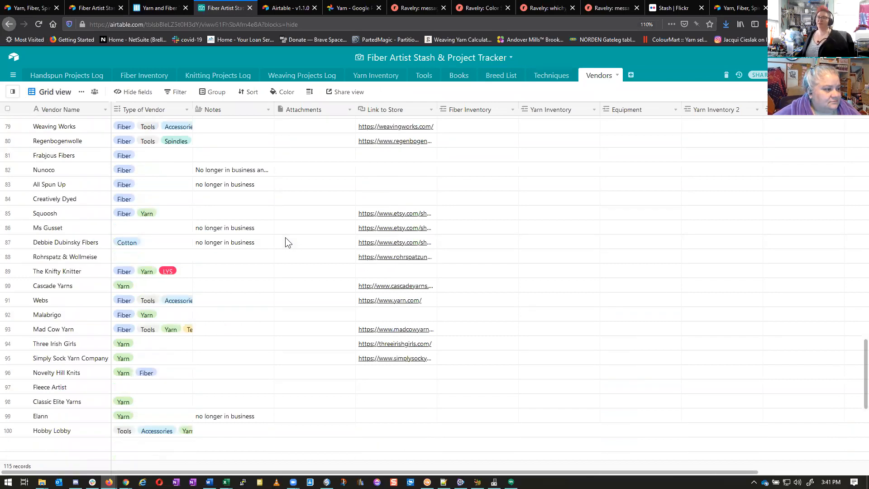
scroll(289, 248, "down", 4)
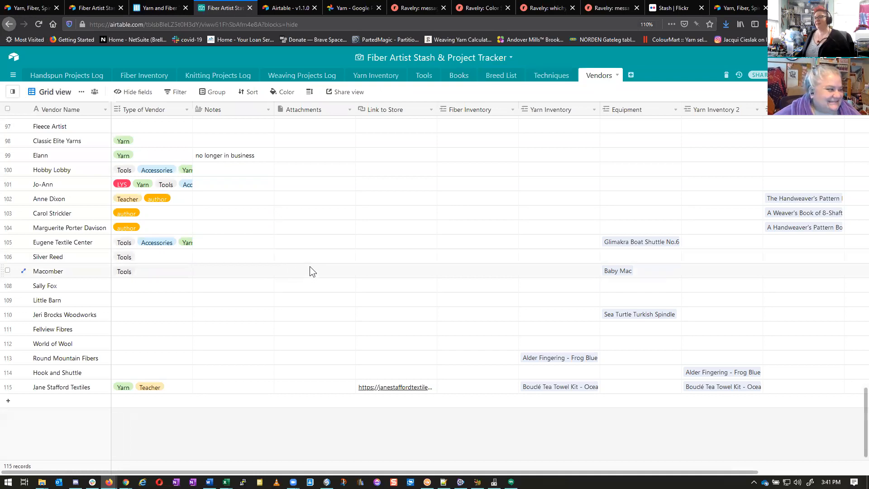
scroll(310, 266, "up", 10)
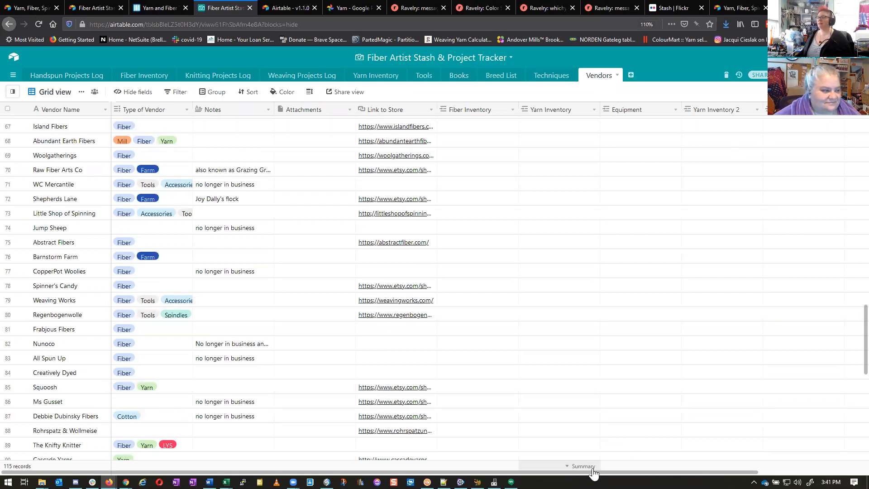
mouse_move(593, 473)
left_mouse_down()
mouse_move(703, 472)
mouse_move(593, 472)
left_mouse_up()
scroll(526, 314, "up", 15)
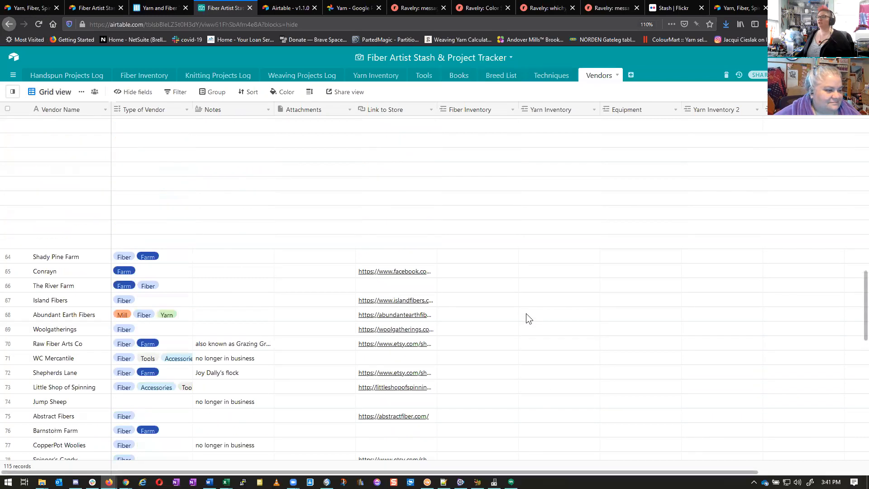
scroll(539, 312, "down", 4)
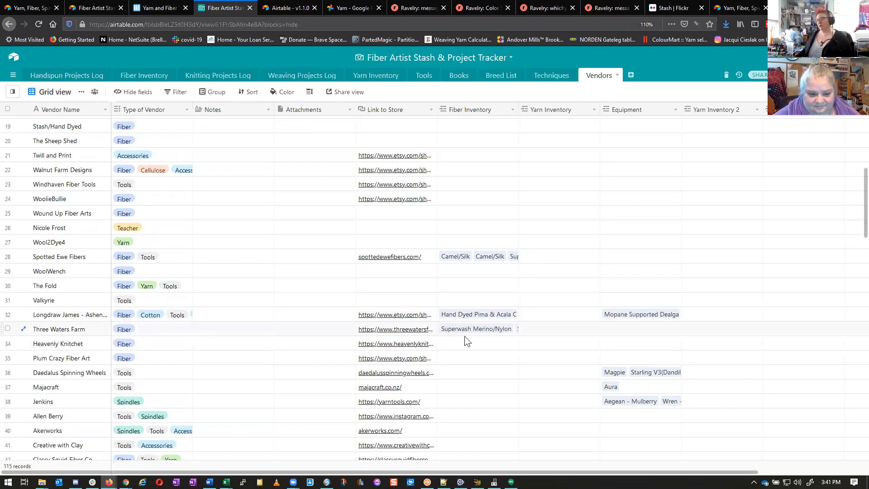
Step: Expand the Ashenflock vendor record, review its store link and linked fiber and equipment records, and close it
left_click(65, 316)
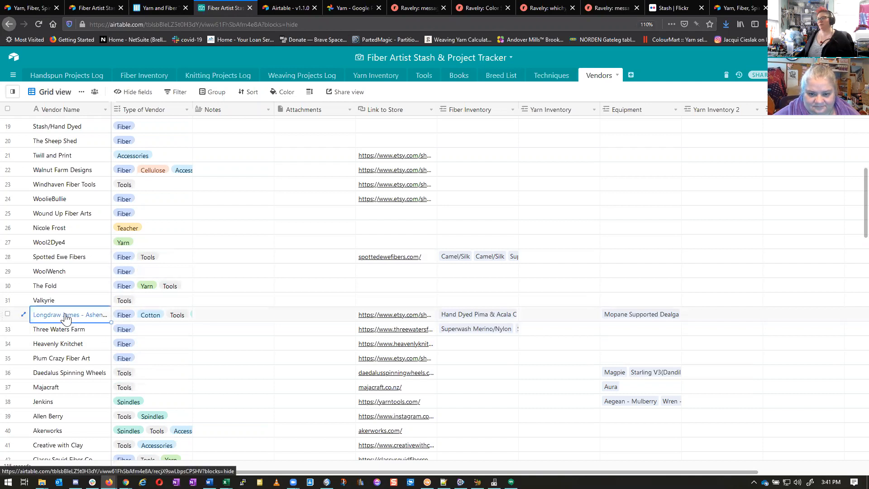
left_click(24, 315)
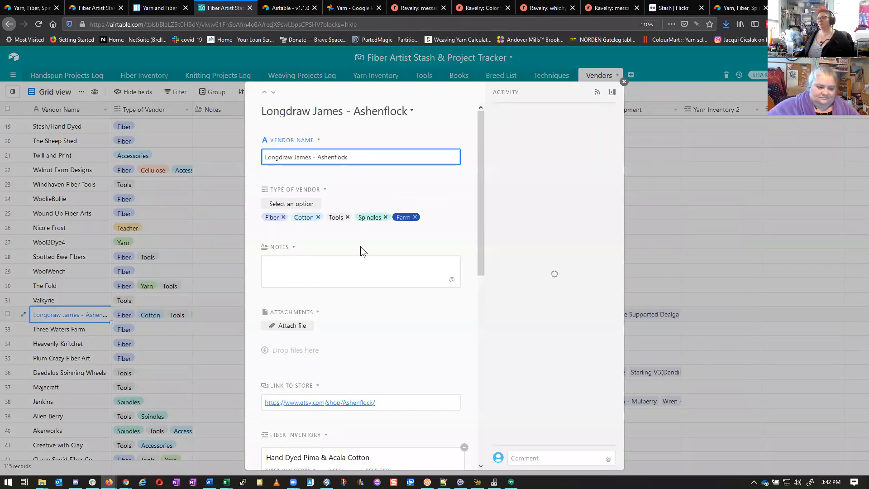
scroll(374, 244, "down", 3)
scroll(375, 250, "down", 3)
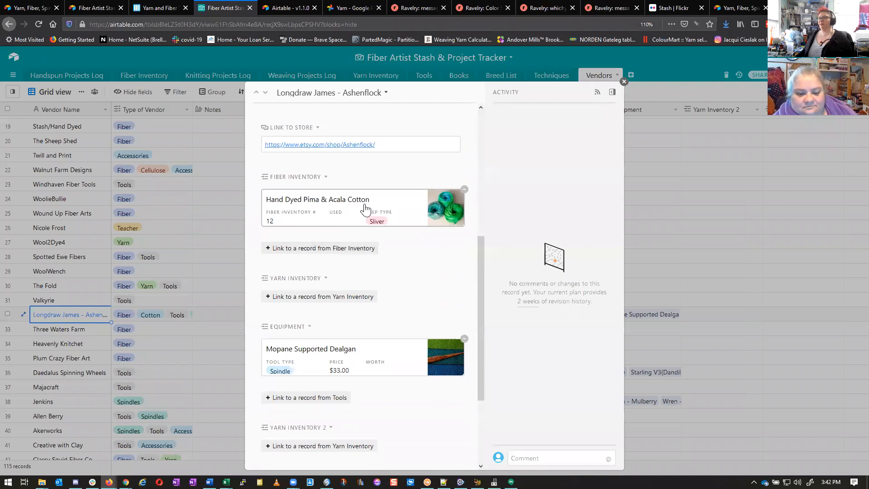
scroll(406, 403, "down", 3)
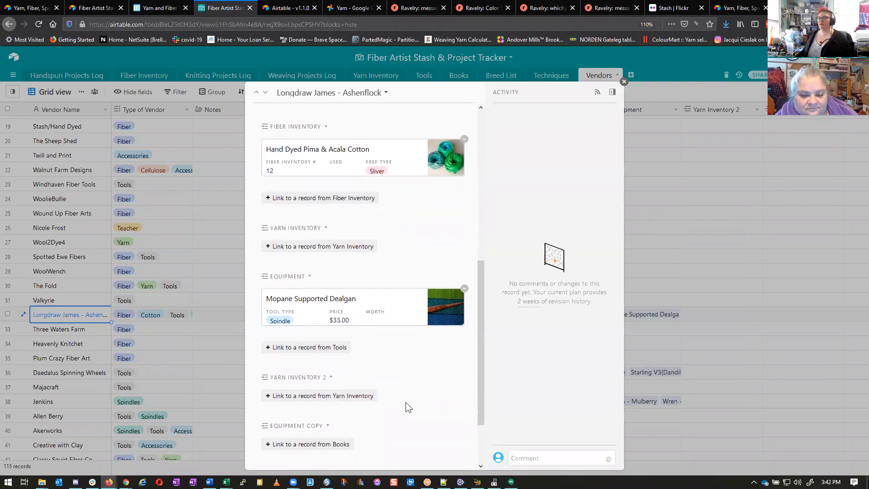
scroll(408, 402, "up", 4)
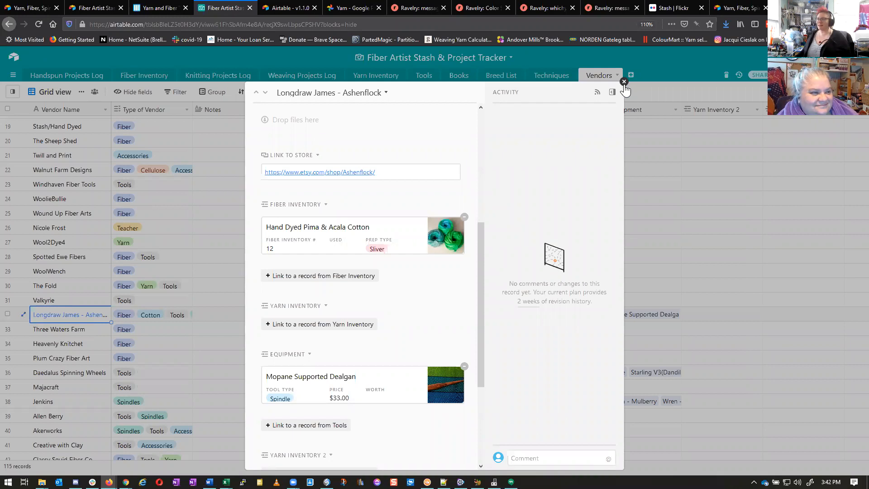
left_click(624, 83)
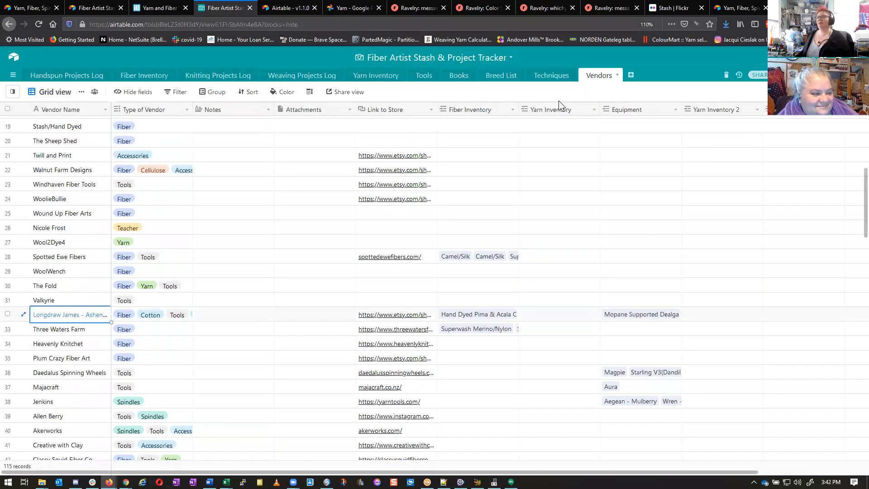
Step: Open the Techniques table and look through the full list of techniques and their linked projects
left_click(551, 75)
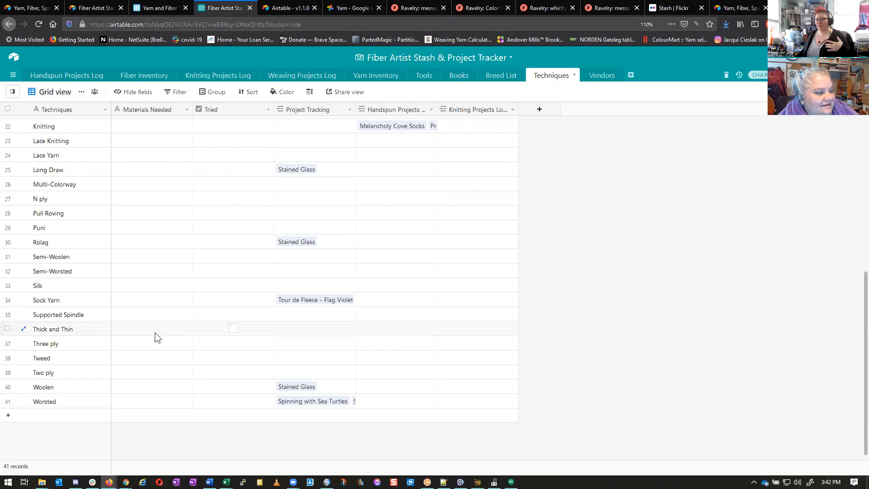
scroll(151, 336, "up", 5)
scroll(151, 338, "up", 1)
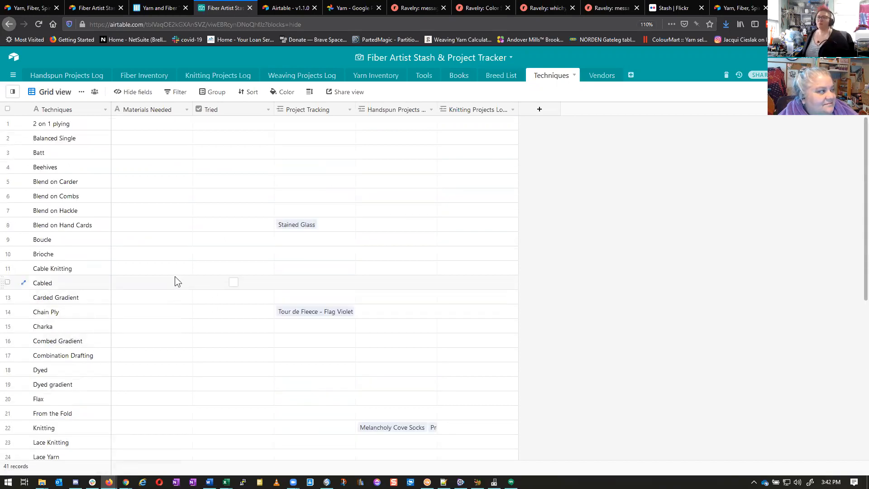
scroll(151, 231, "down", 2)
scroll(149, 230, "down", 5)
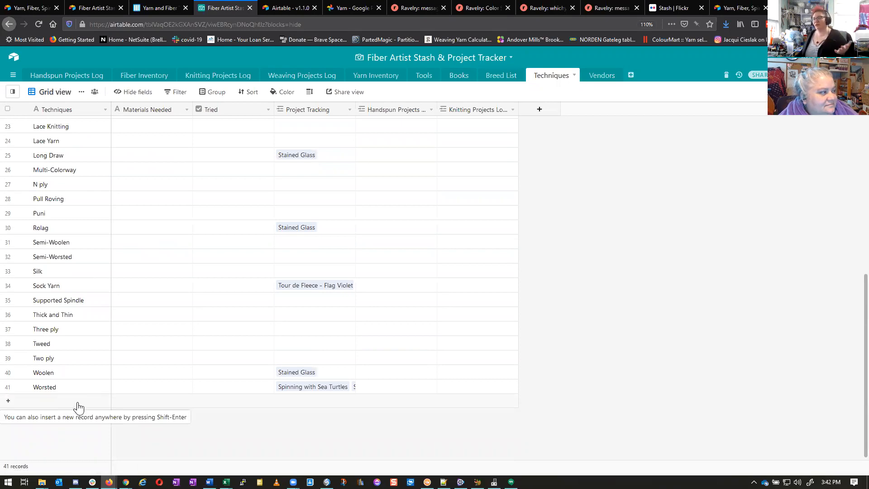
Step: Open the Breed List table and examine the breeds along with all their fields through Inventory, Combed, Carded and Washed
left_click(497, 78)
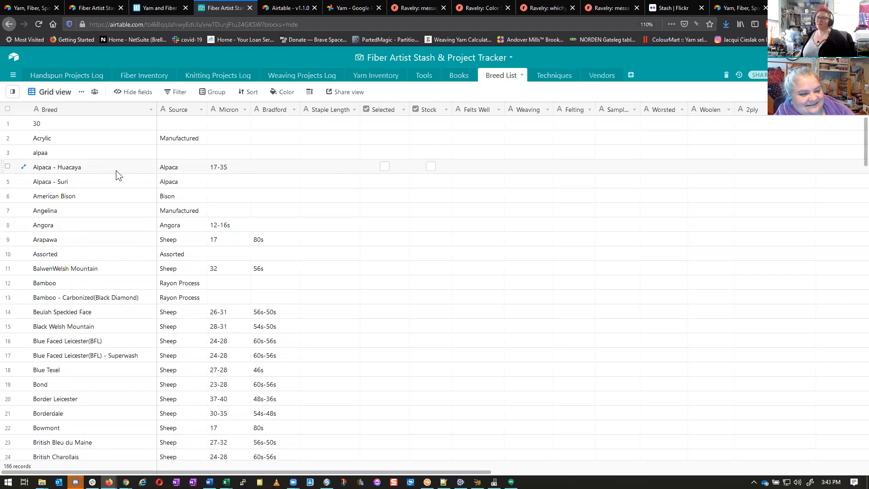
scroll(116, 170, "down", 4)
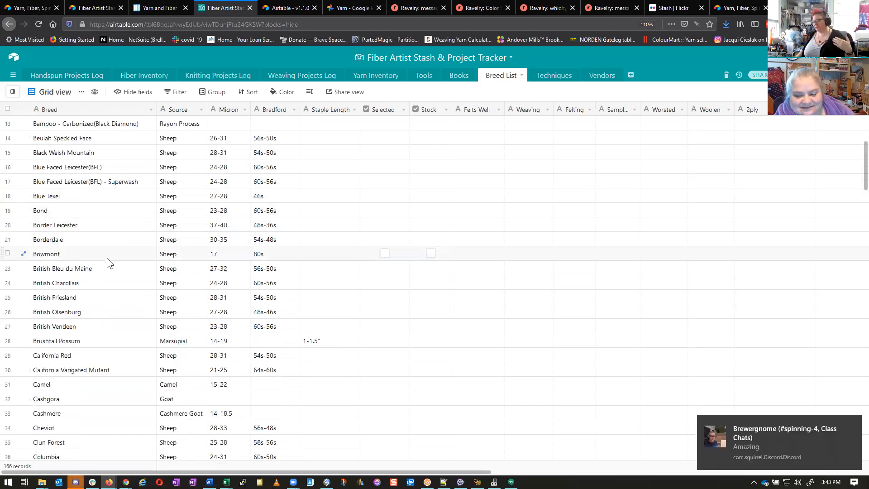
scroll(107, 259, "down", 2)
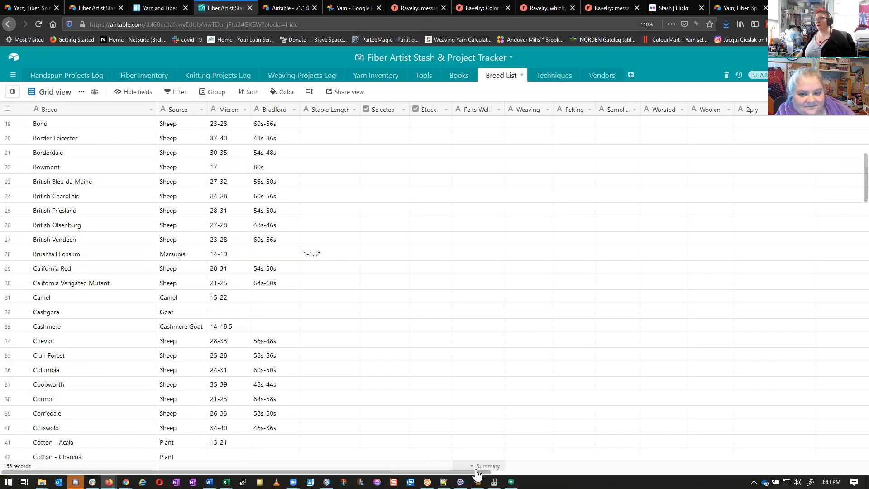
left_click_drag(477, 472, 697, 472)
left_click_drag(541, 473, 525, 473)
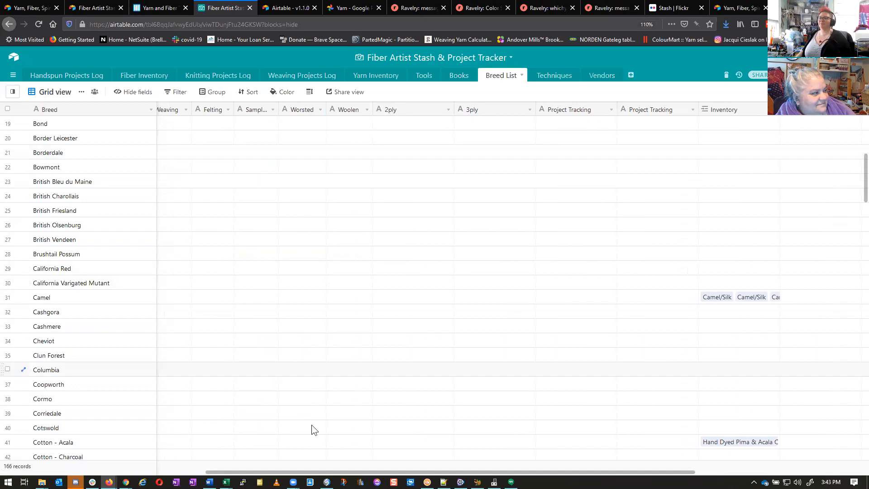
left_click_drag(313, 473, 273, 472)
scroll(351, 241, "left", 3)
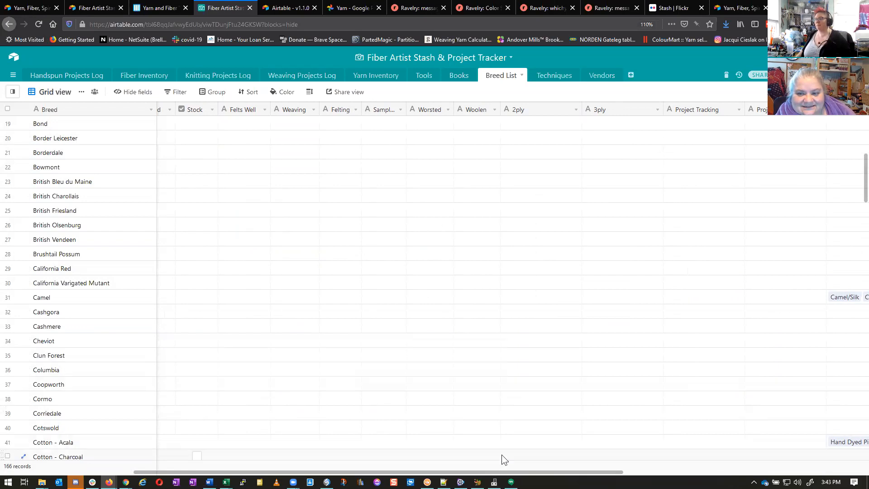
left_click_drag(500, 472, 744, 473)
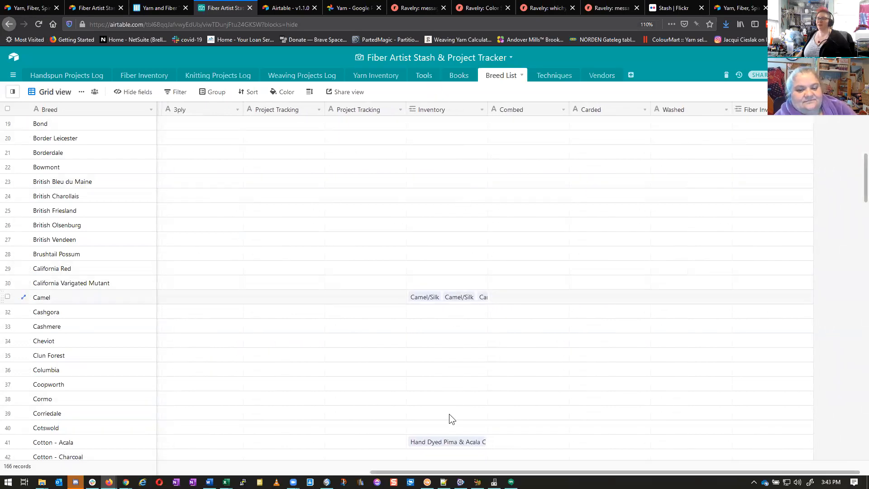
Step: Expand the Camel record in the Breed List, review its fields and close it
double_click(39, 297)
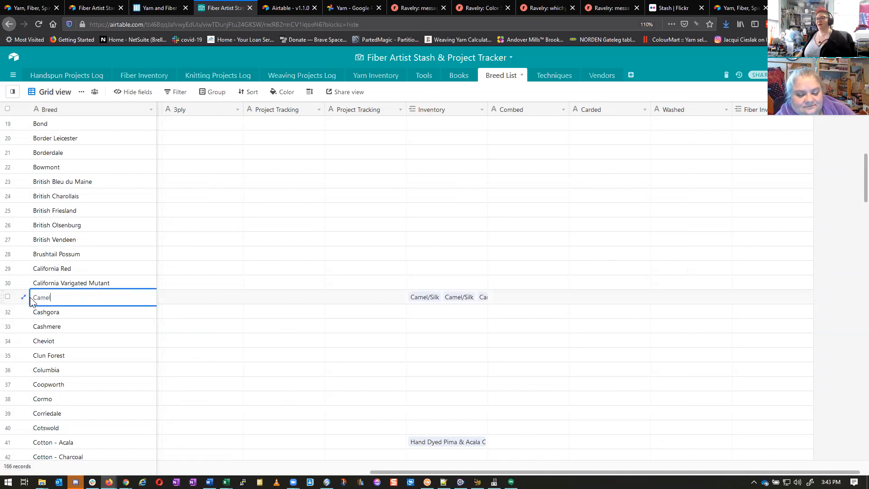
left_click(24, 298)
scroll(344, 254, "down", 5)
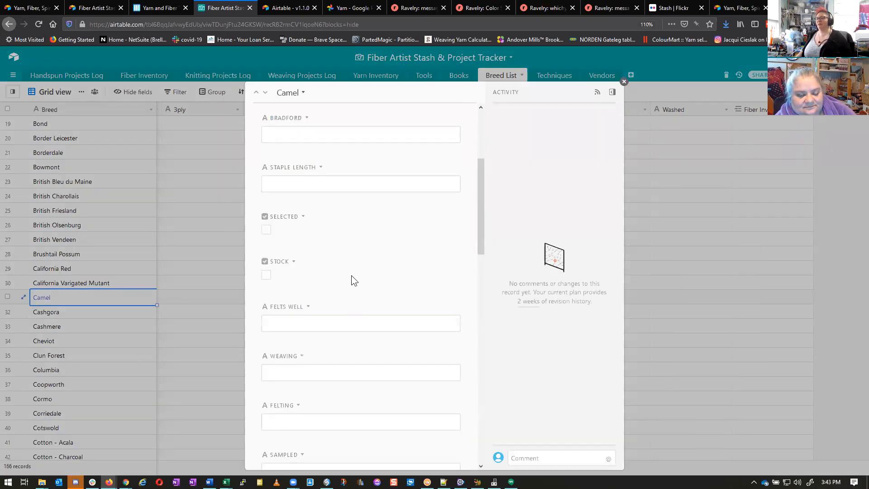
scroll(352, 275, "down", 10)
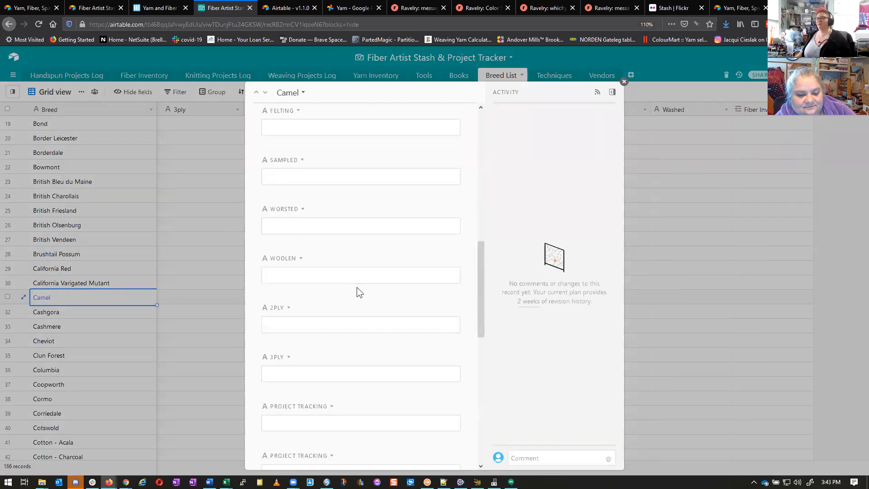
left_click(624, 84)
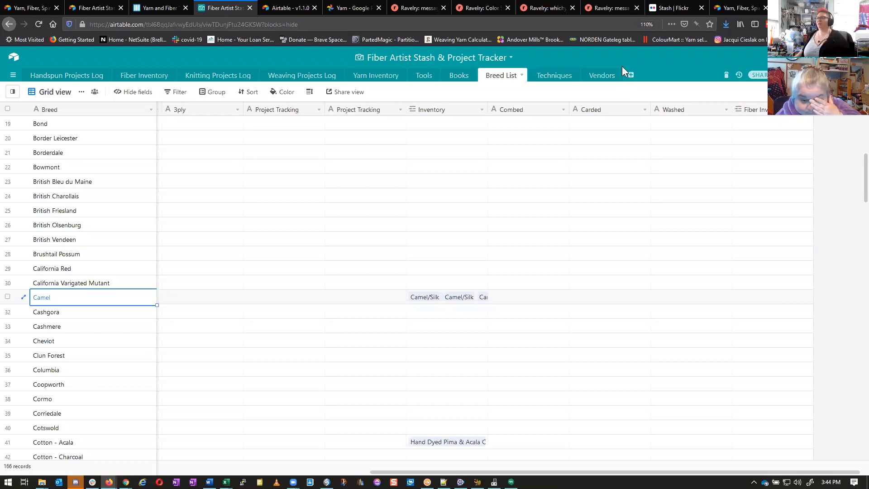
Step: Look at the Books table and open the Tools table to view its tool type, image and price fields
left_click(457, 78)
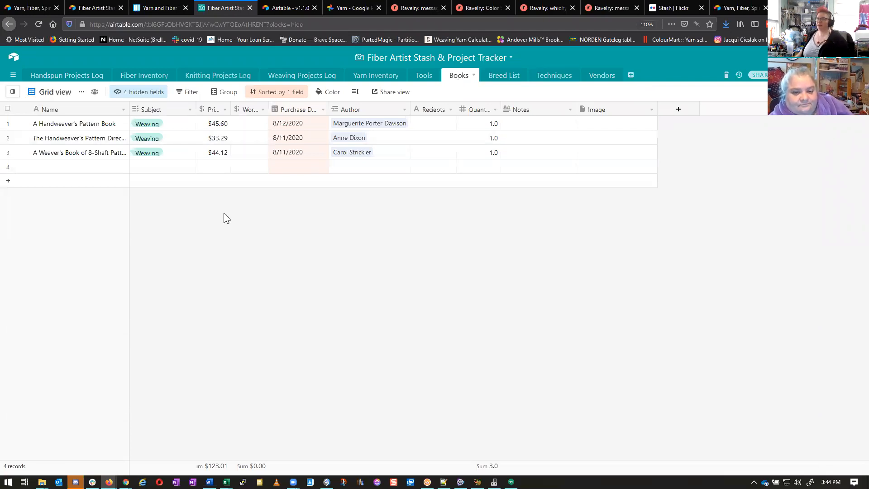
left_click(417, 78)
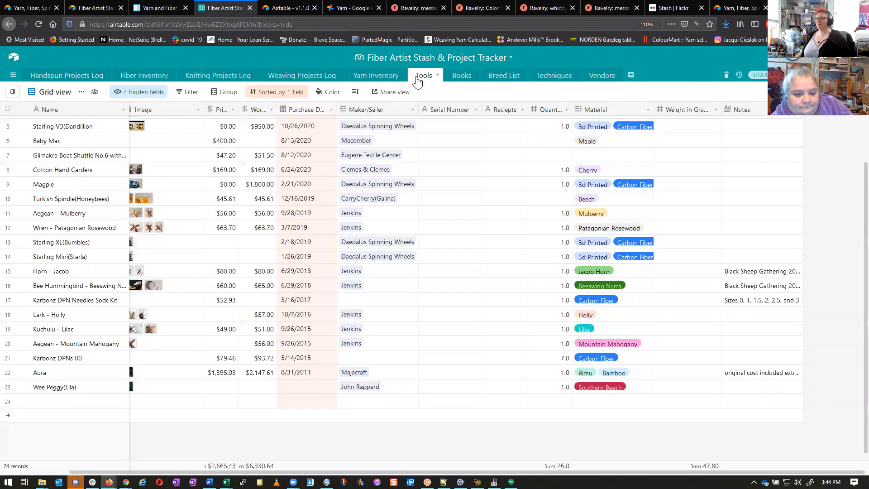
left_click_drag(453, 472, 386, 472)
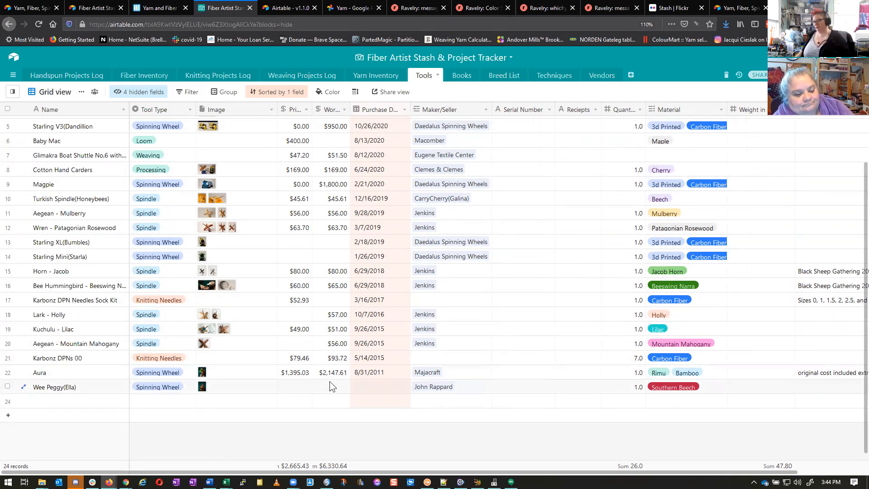
Step: Look through the full Tools table, from the purchase dates and prices across to the material, weight and notes fields
scroll(335, 188, "up", 2)
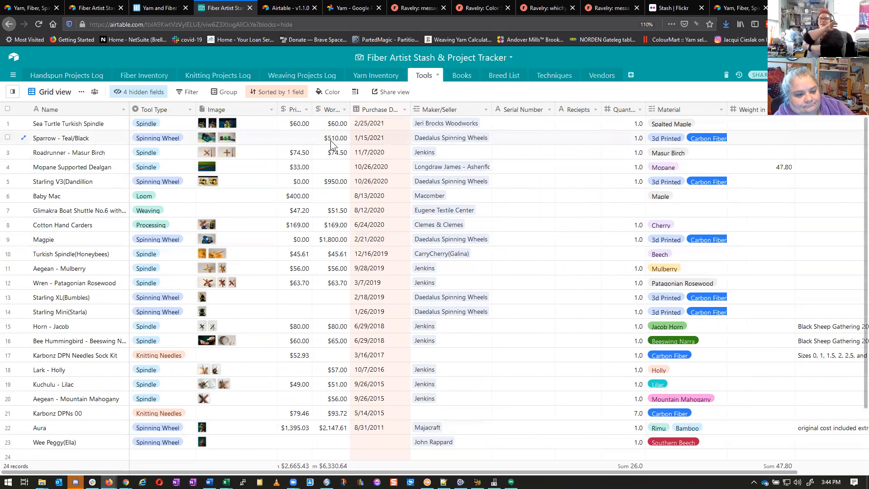
scroll(334, 257, "down", 2)
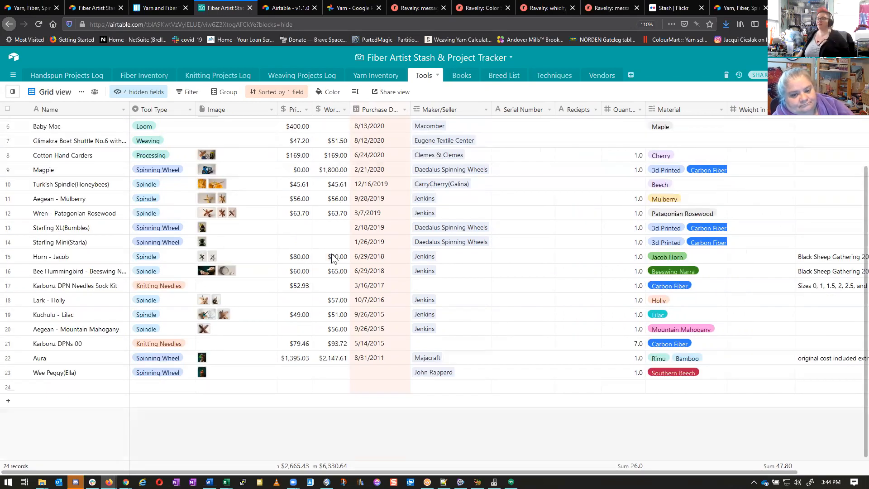
scroll(330, 259, "up", 2)
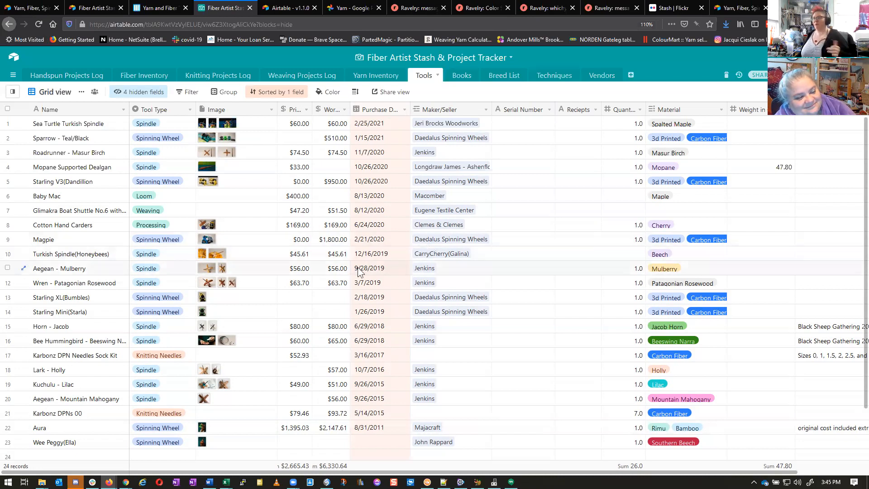
scroll(320, 194, "down", 2)
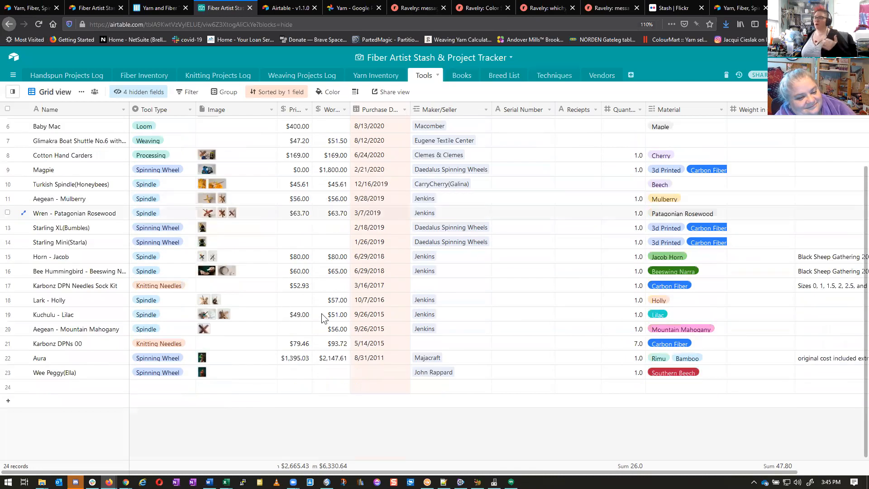
scroll(321, 328, "up", 2)
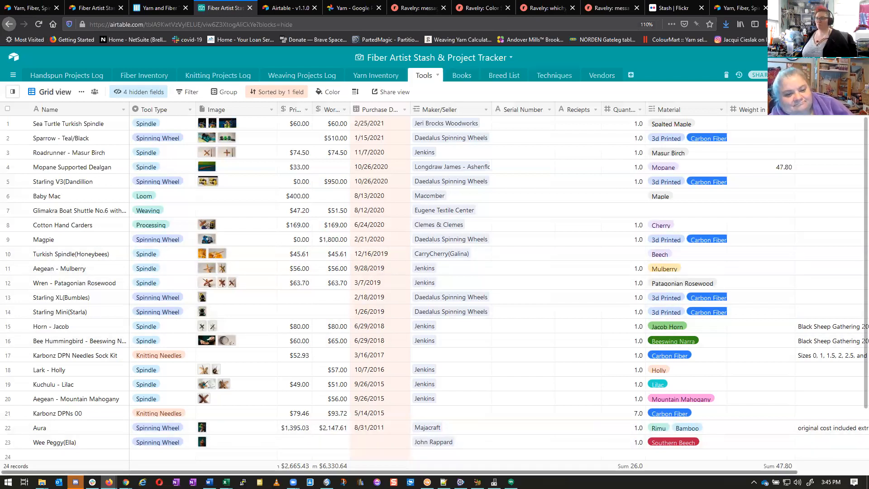
scroll(435, 289, "right", 2)
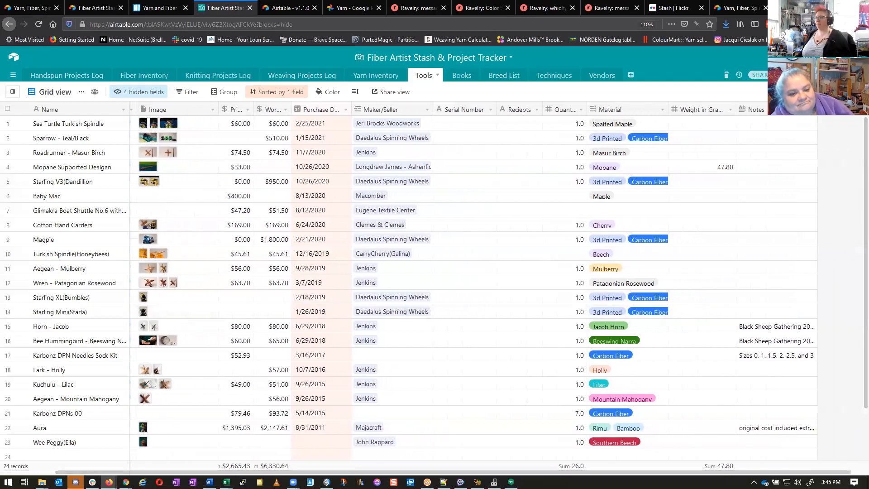
scroll(435, 290, "left", 2)
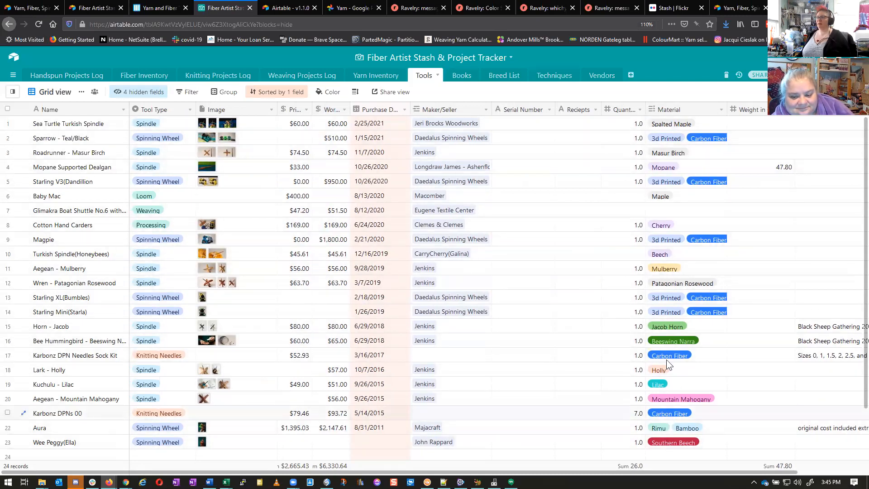
Step: Open the Yarn Inventory table and review its fields from Images through Craft, Yarn Weight, Unit Weight and Vendor
left_click(383, 78)
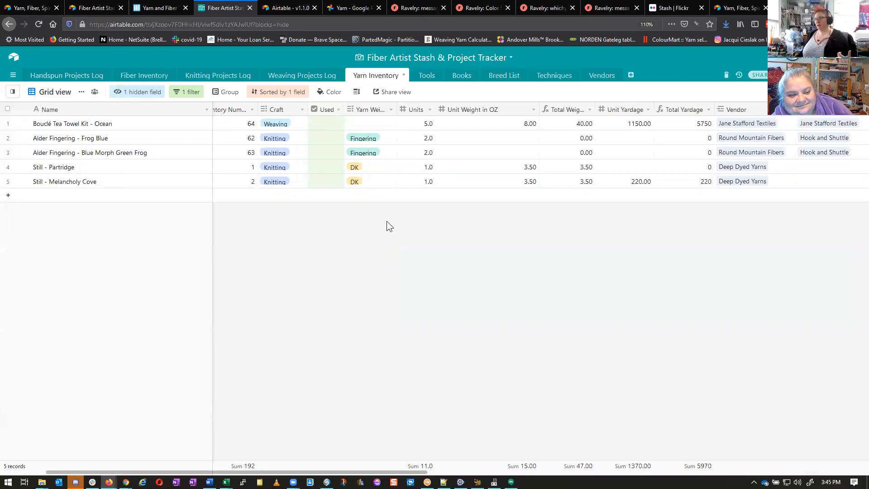
left_click_drag(339, 471, 254, 475)
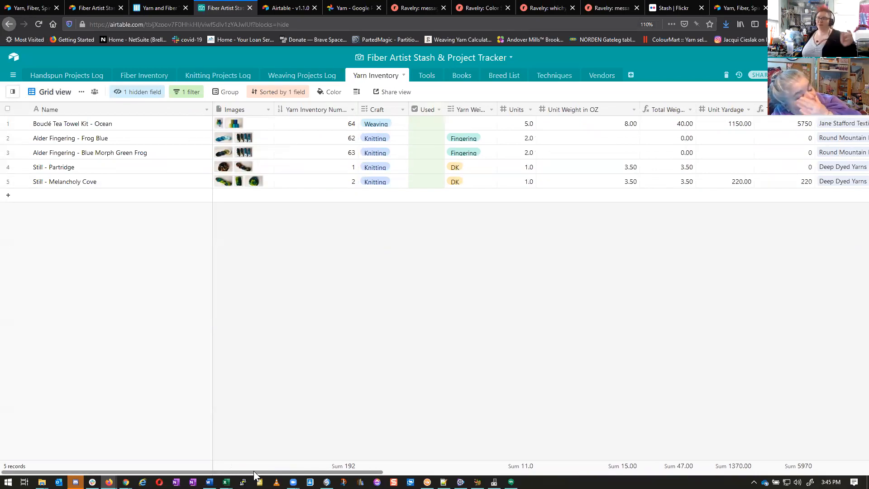
mouse_move(273, 473)
left_mouse_down()
mouse_move(289, 474)
mouse_move(279, 473)
left_mouse_up()
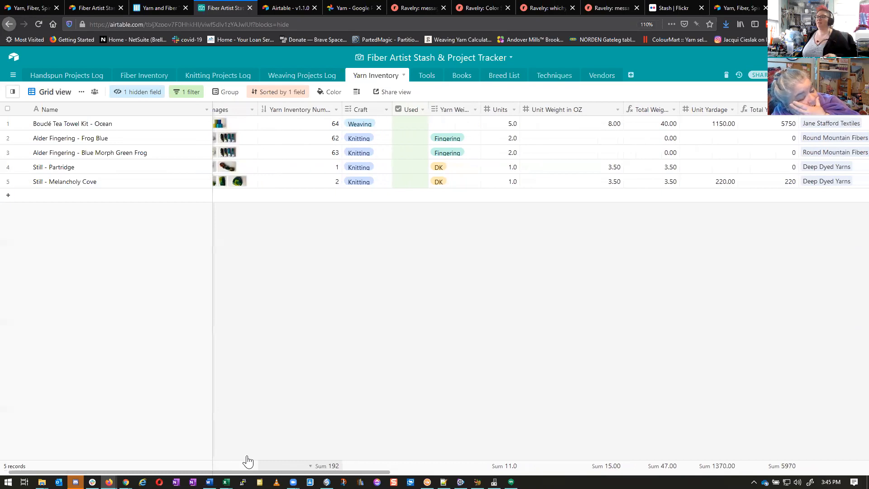
scroll(270, 243, "left", 2)
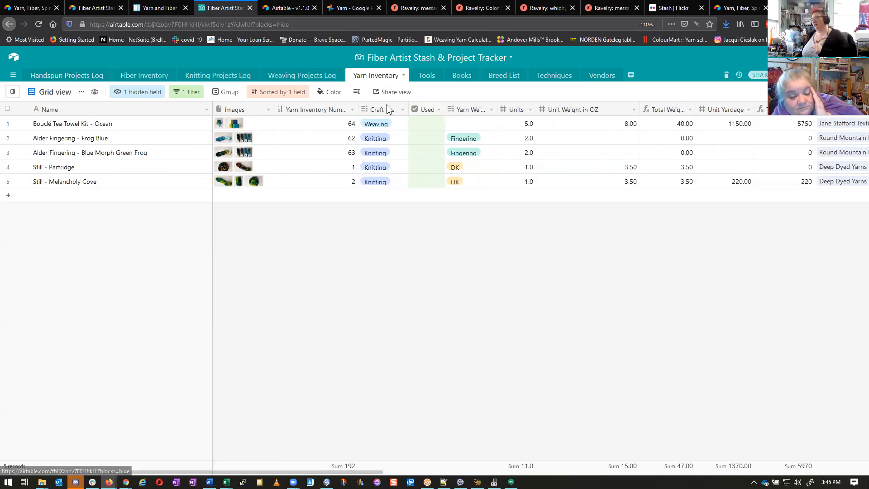
left_click_drag(377, 473, 329, 469)
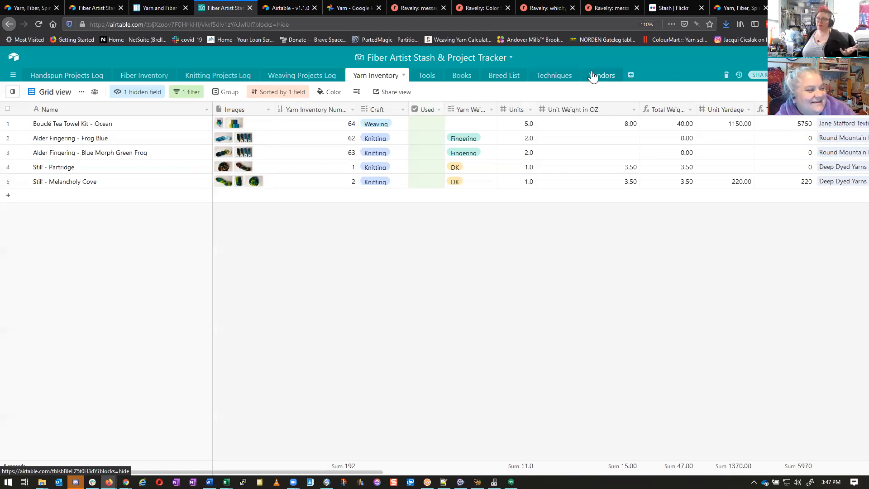
Step: Revisit the Techniques table and look further down the breeds in the Breed List table
left_click(549, 77)
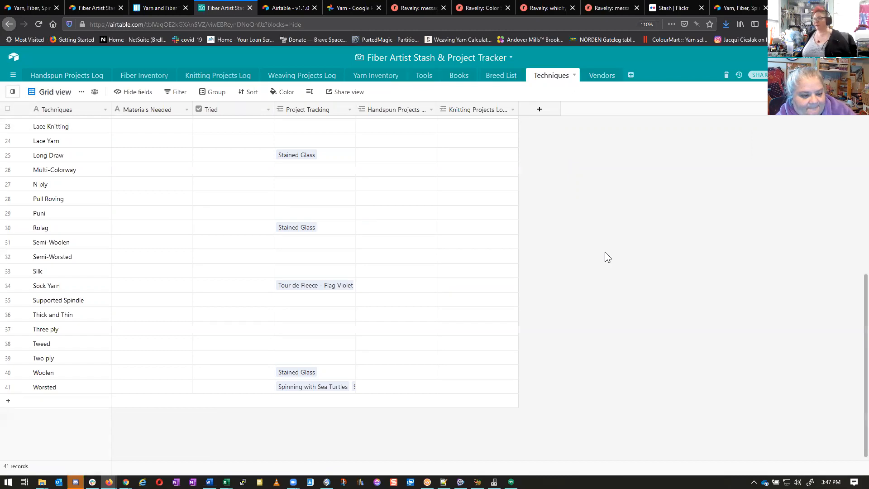
left_click(503, 77)
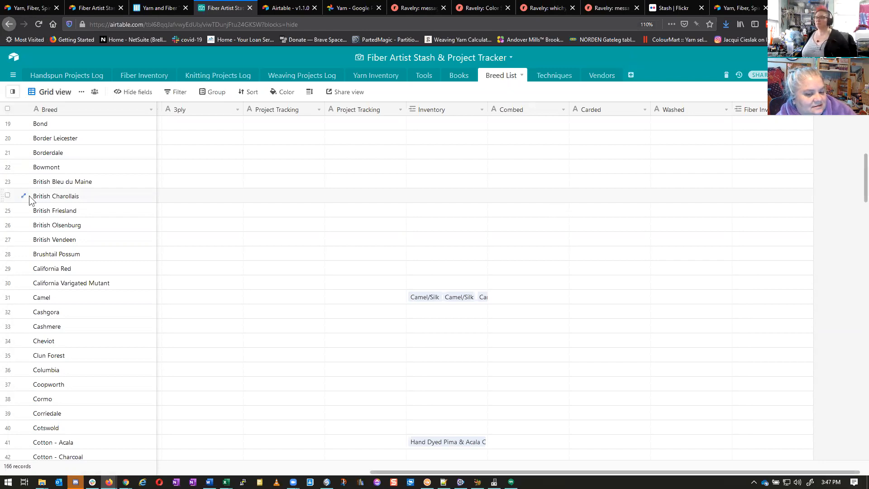
scroll(58, 240, "down", 3)
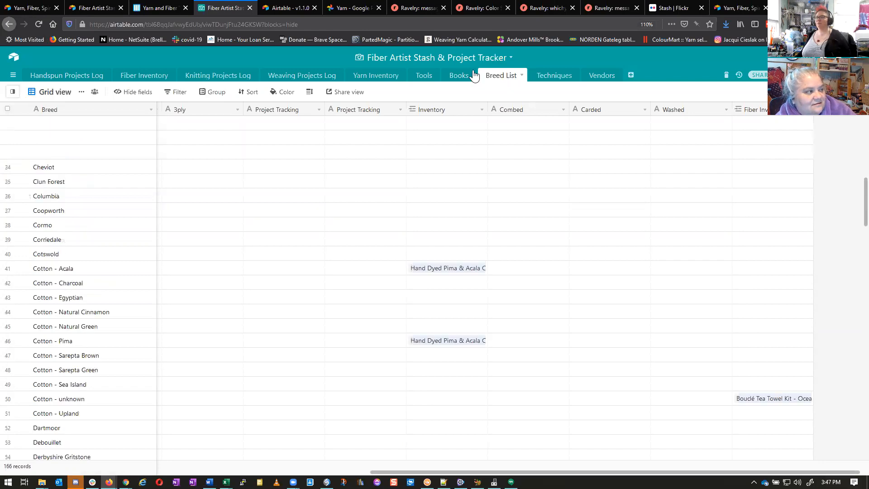
Step: Delete all three weaving book records from the Books table
left_click(459, 76)
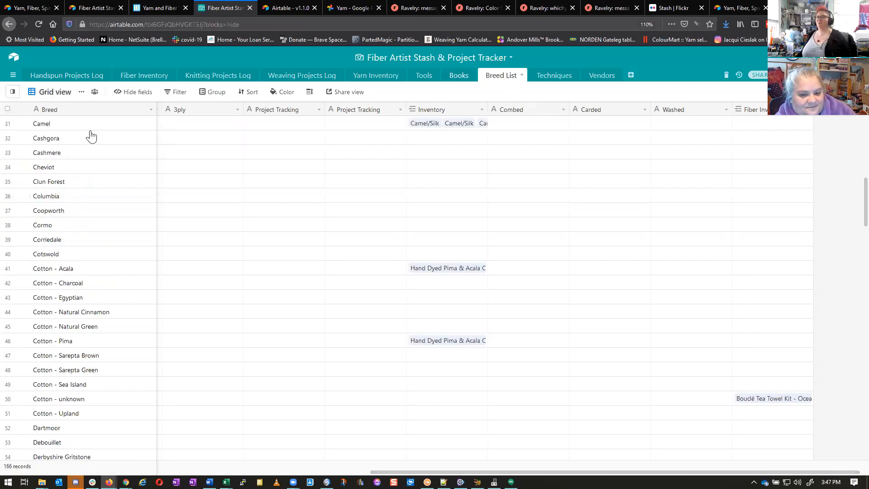
left_click(7, 152)
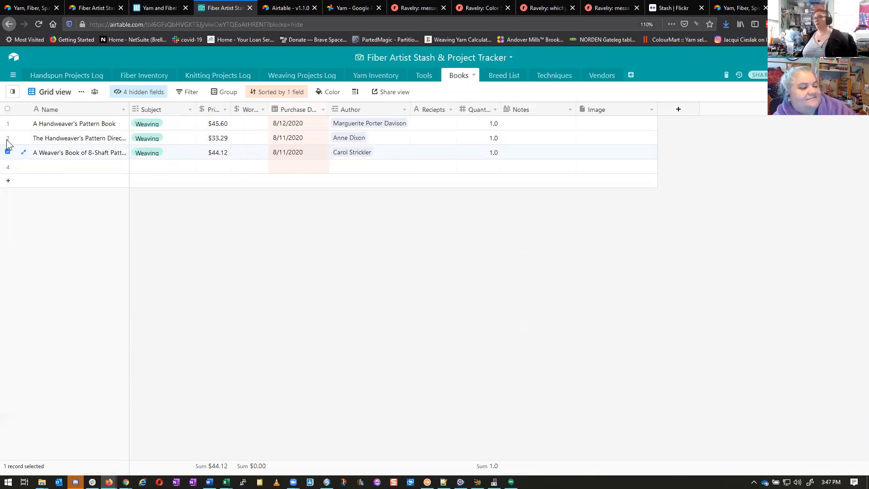
left_click(7, 138)
left_click(7, 124)
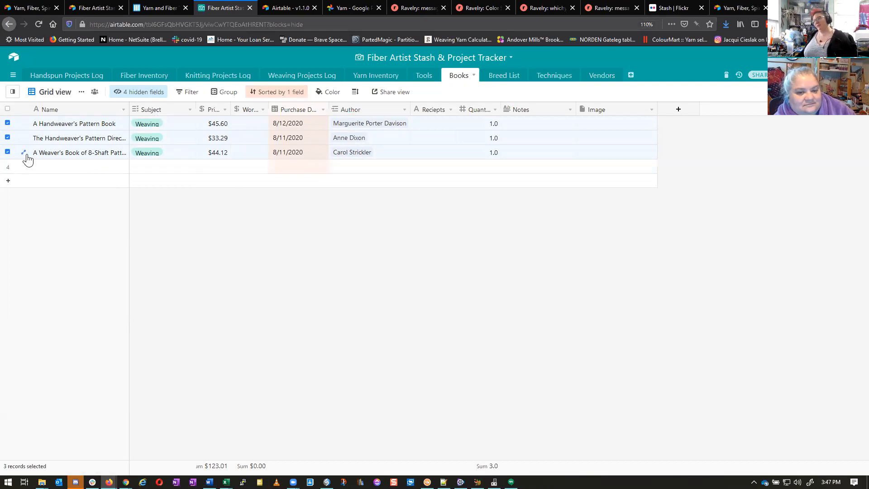
right_click(68, 145)
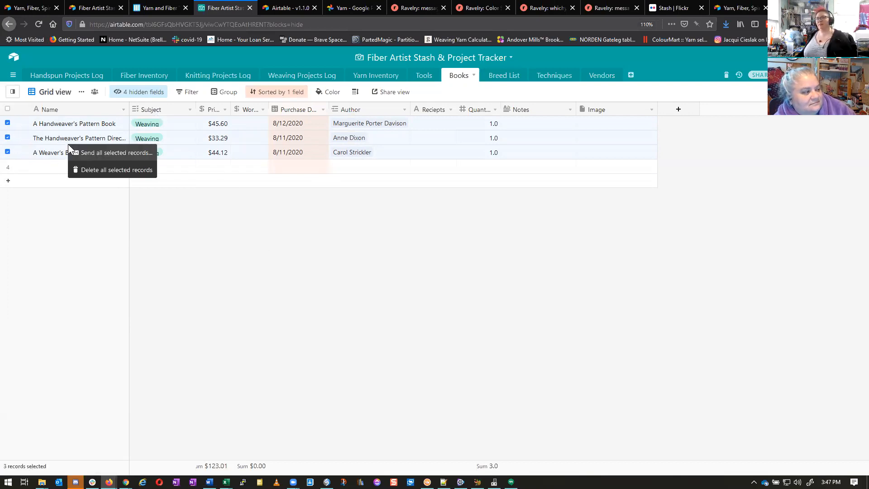
left_click(97, 172)
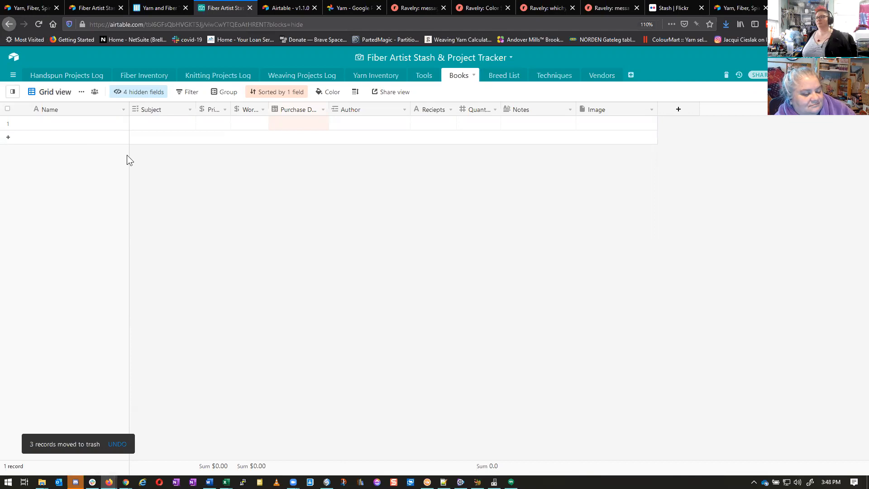
Step: Undo the deletion of the book records, and view the base trash before closing it
key("ctrl+z")
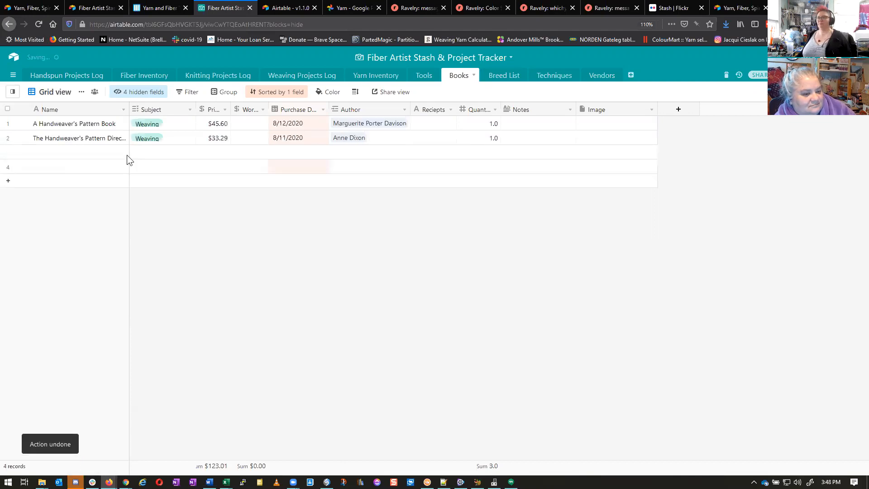
left_click(727, 76)
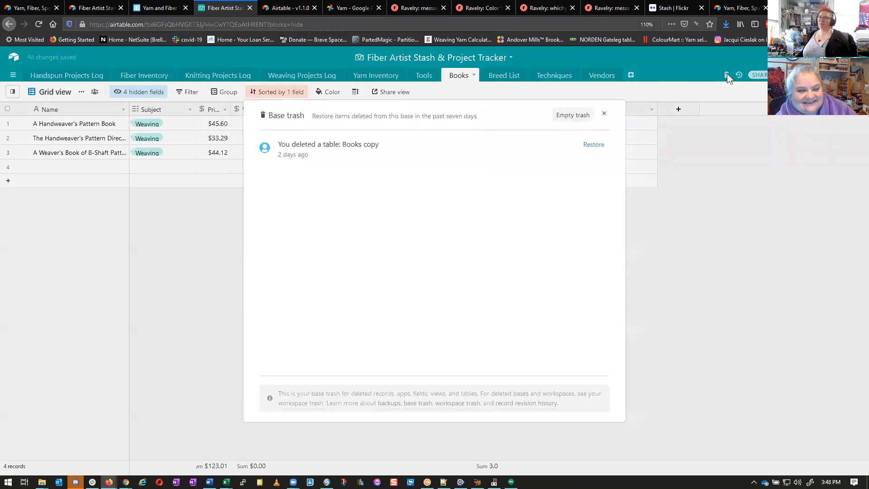
left_click(605, 116)
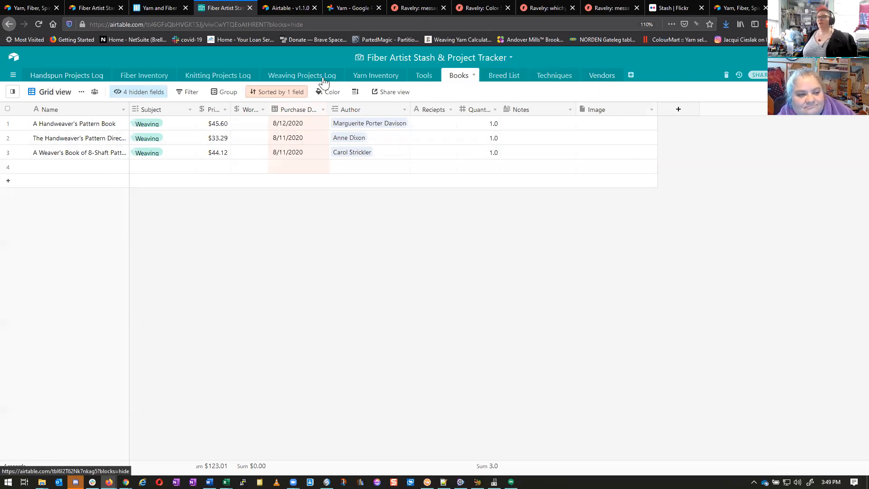
Step: Add a record named "Fat Yarn for Fun" to the Handspun Projects Log and check the table's sort settings
left_click(54, 75)
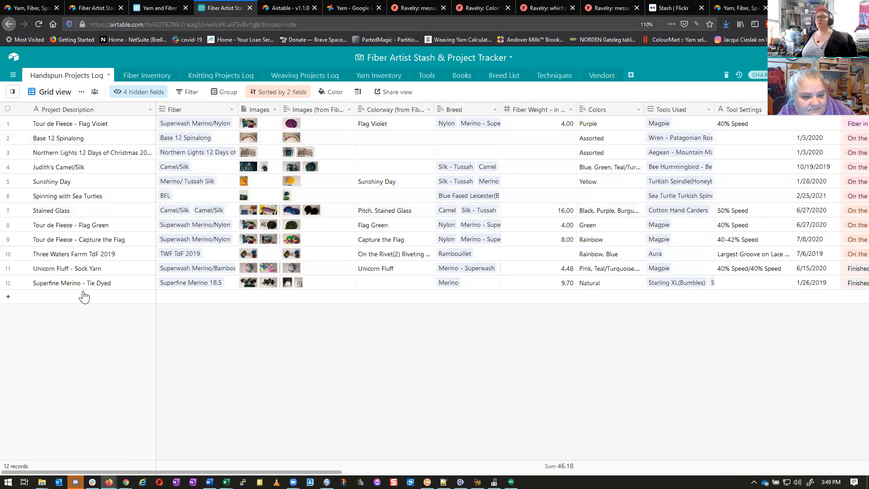
left_click(58, 297)
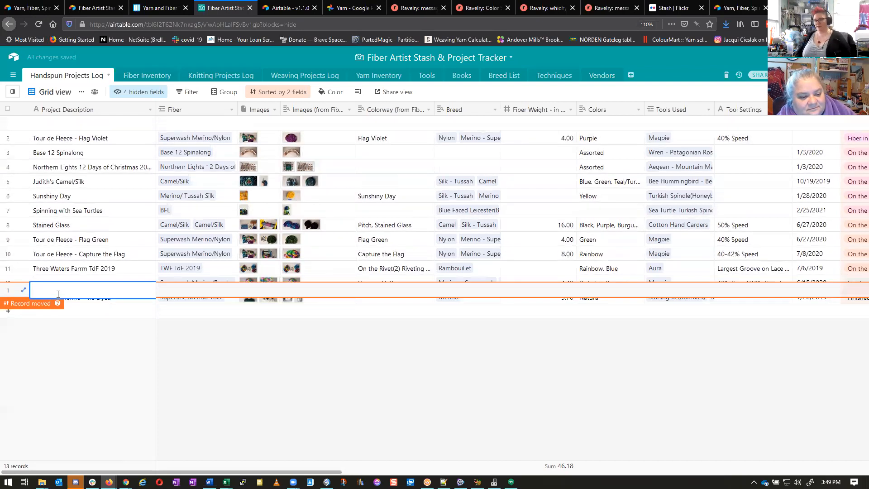
type("Fat Yarn for ")
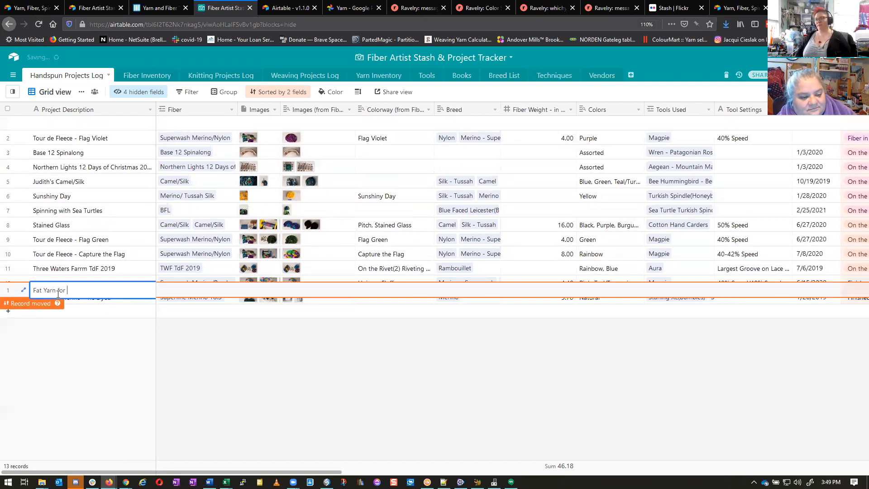
type("Fun")
left_click(58, 299)
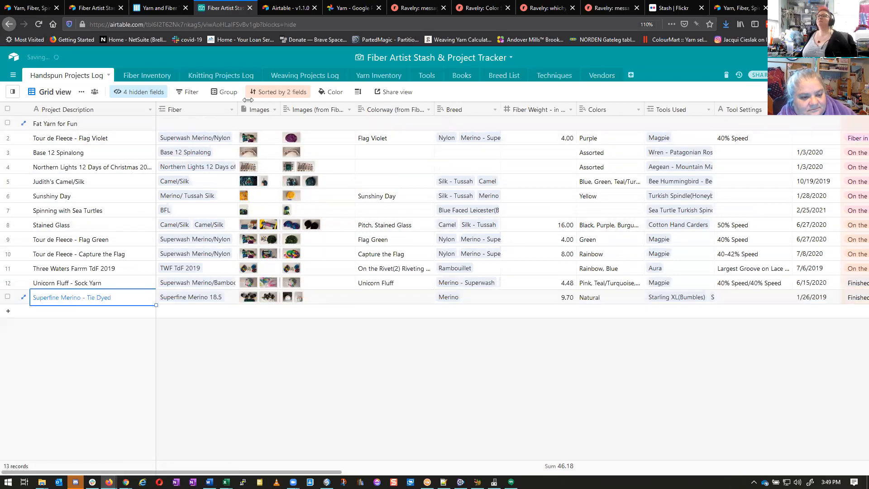
left_click(277, 93)
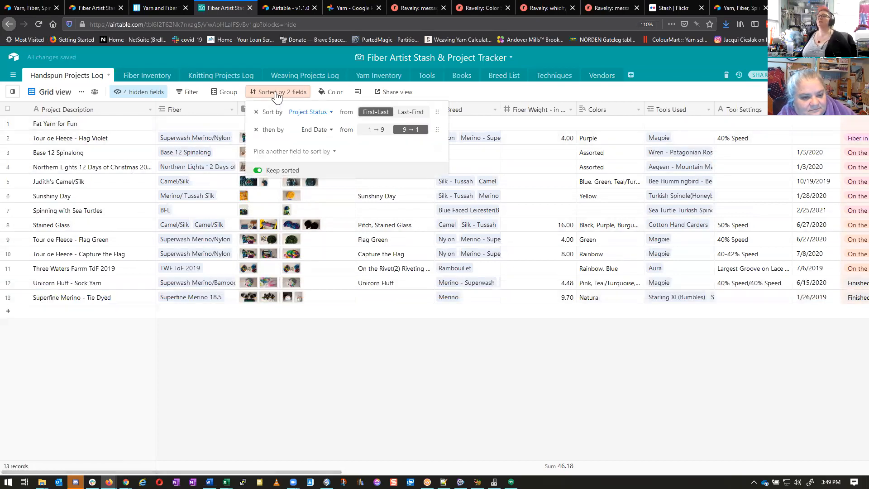
left_click(468, 86)
Step: Link the rainbow Superwash Merino/Nylon braid, fiber inventory number 15, to the Fiber field of the "Fat Yarn for Fun" record
left_click(214, 125)
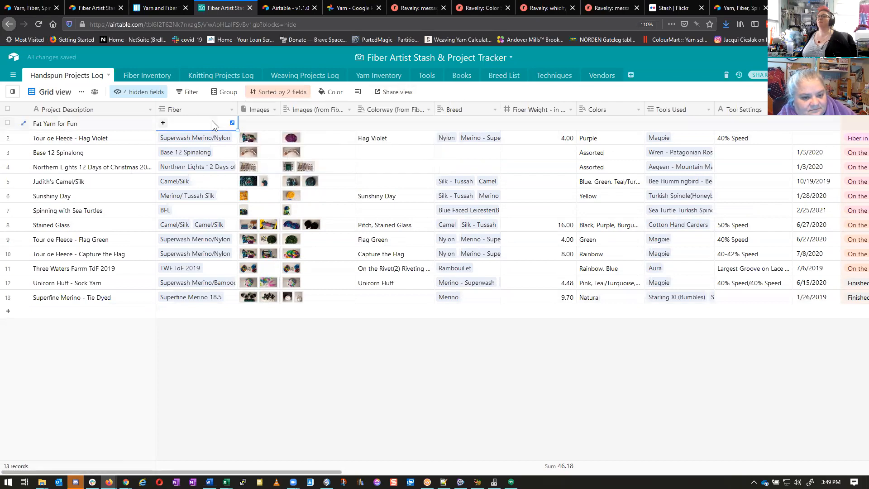
left_click(163, 124)
scroll(159, 147, "down", 5)
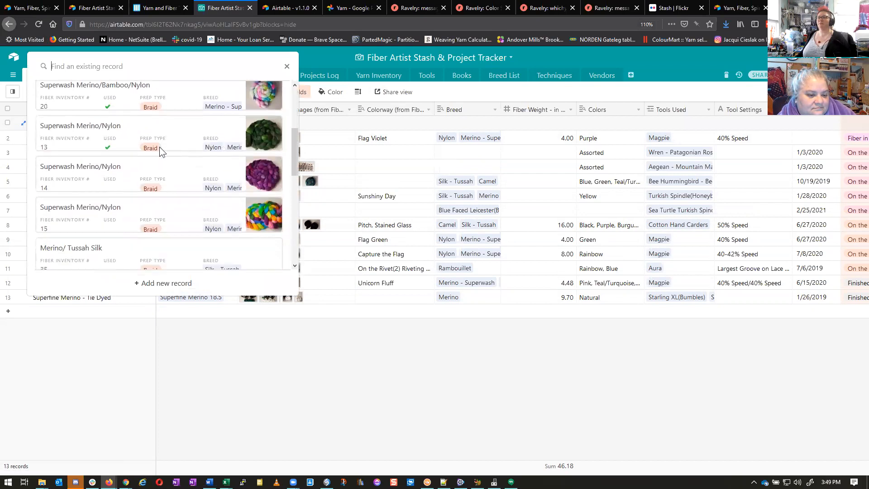
scroll(133, 181, "down", 3)
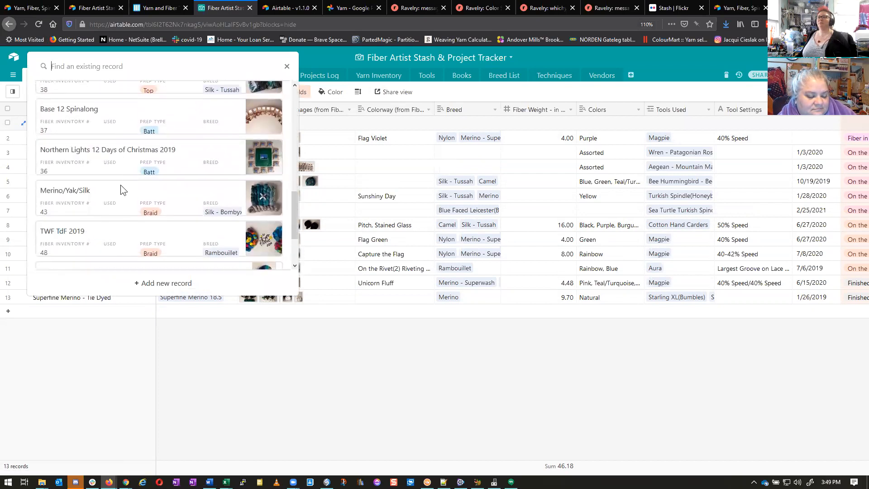
scroll(102, 186, "up", 8)
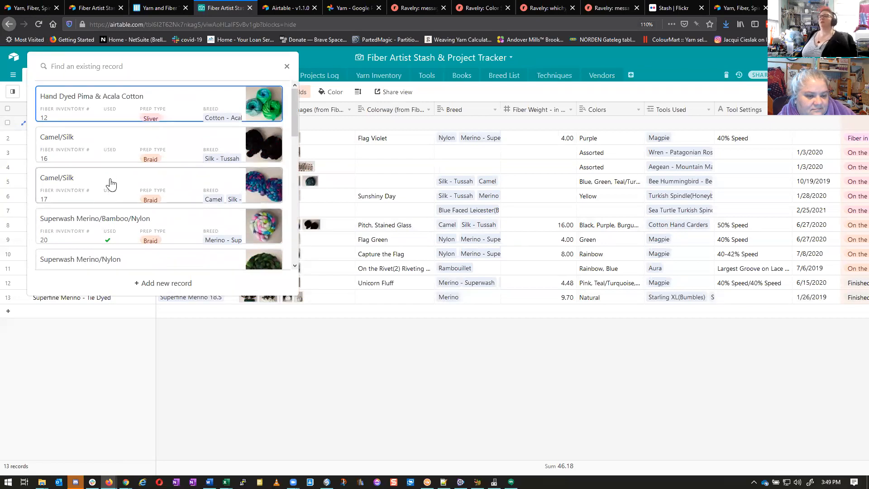
scroll(89, 203, "down", 4)
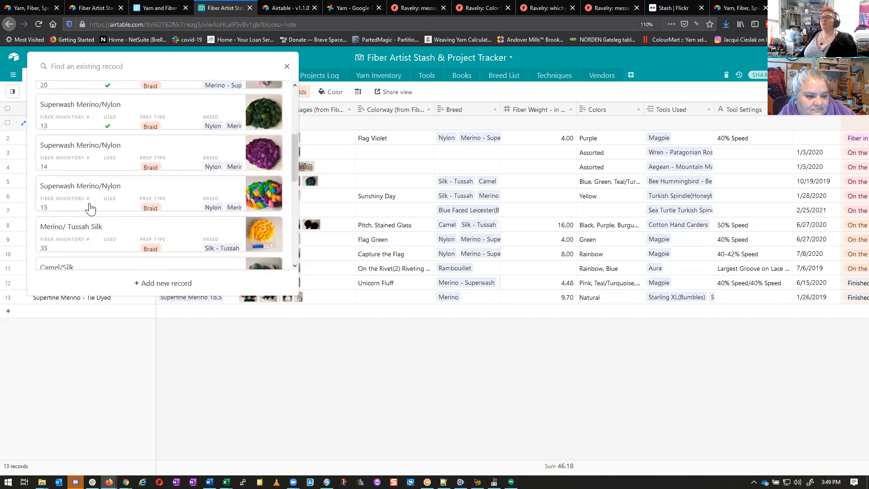
left_click(75, 200)
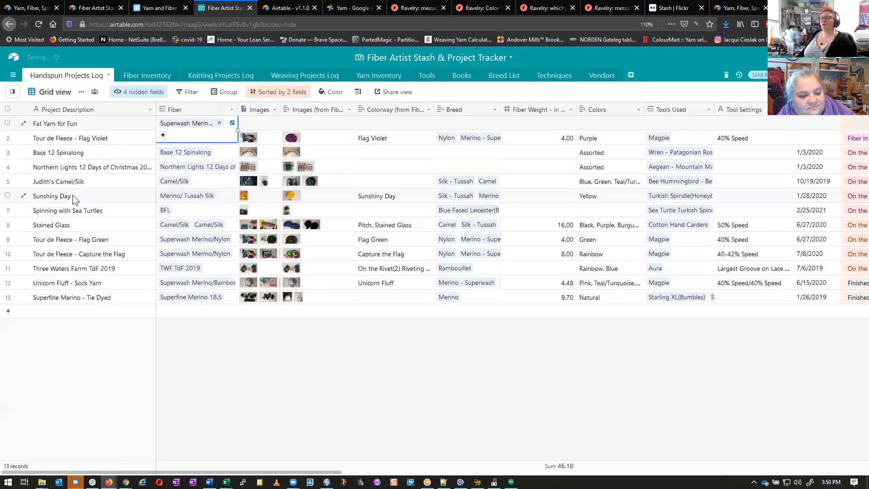
left_click(266, 123)
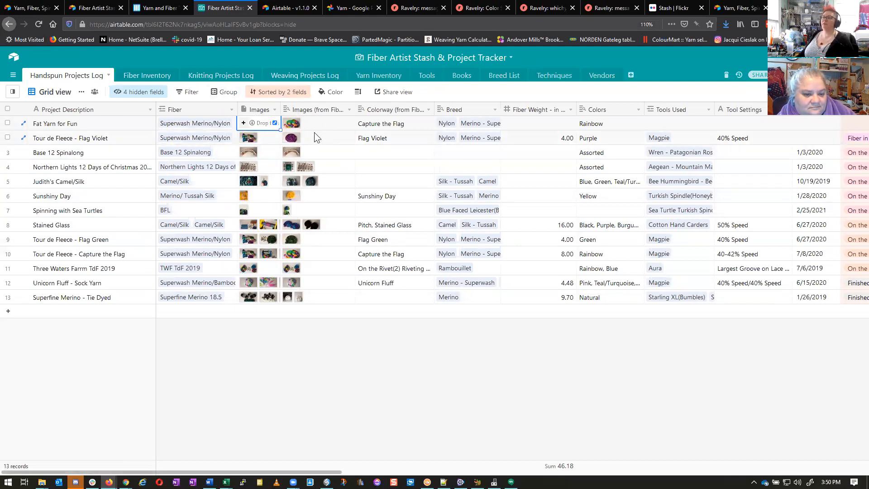
Step: Start adding an attachment to the Images field of "Fat Yarn for Fun", using a link (URL) as the source
left_click(244, 122)
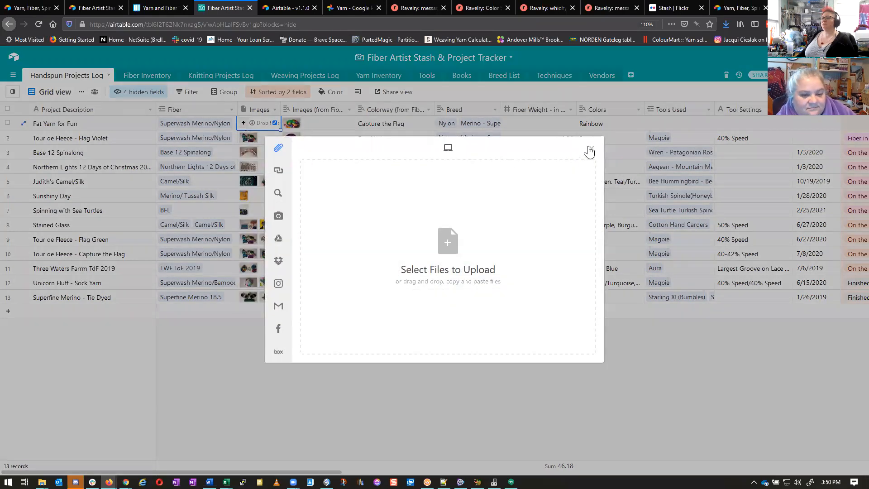
left_click(590, 151)
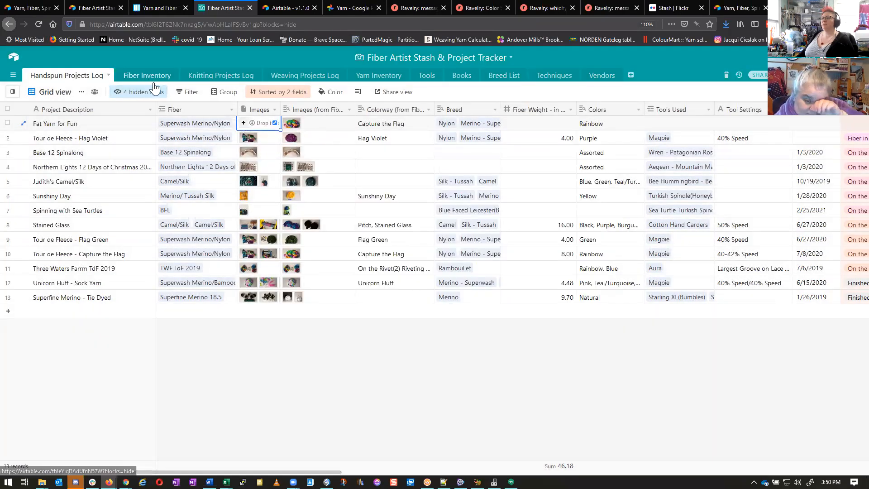
left_click(244, 123)
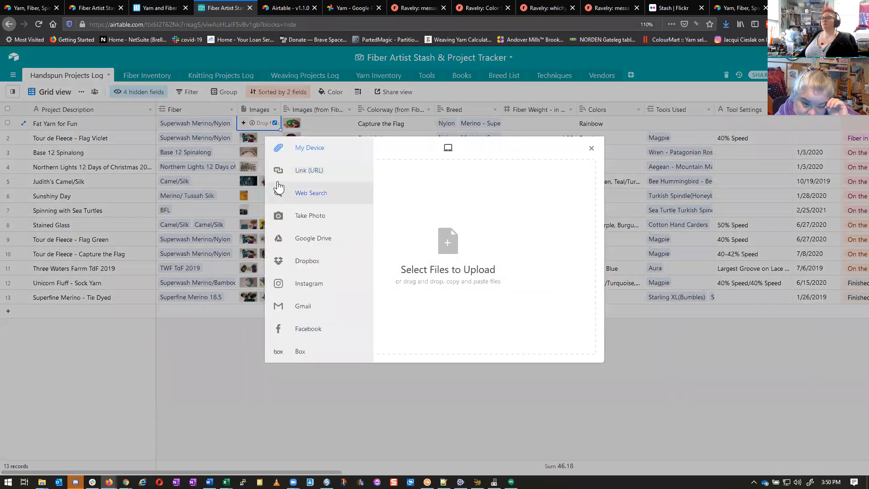
left_click(280, 175)
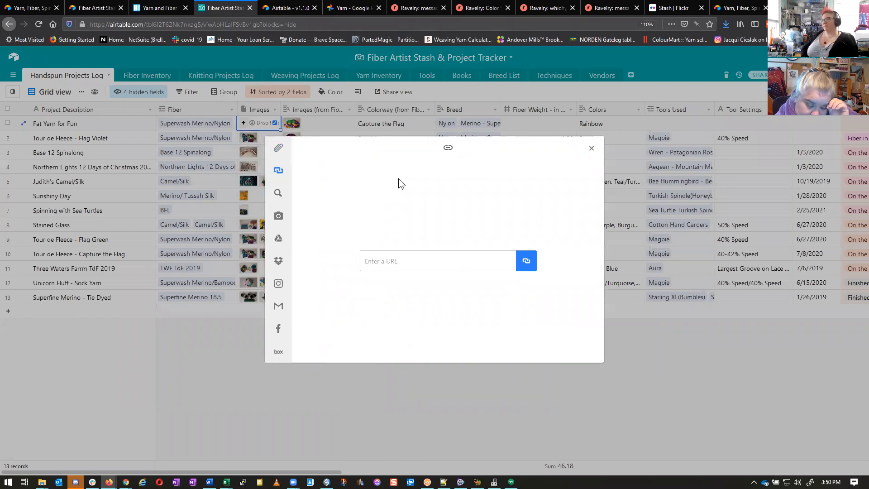
mouse_move(279, 150)
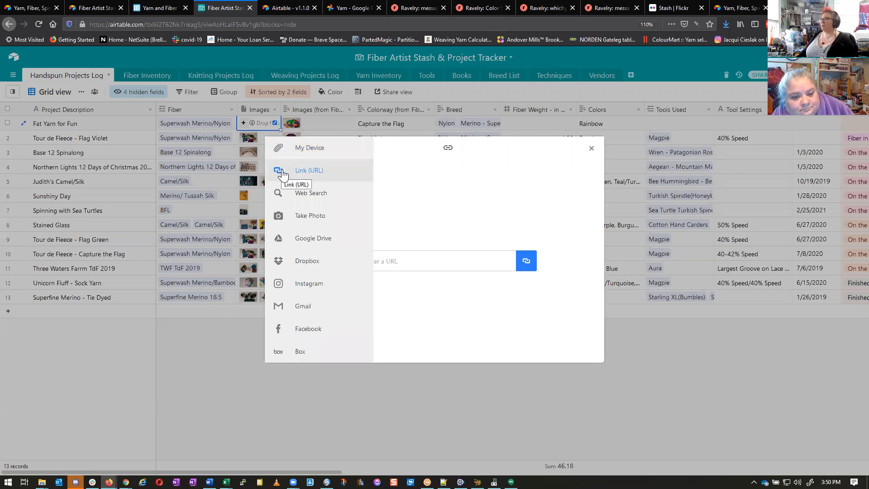
Step: Switch to the Google Photos yarn album, open the close-up of the light blue yarn, and copy its image location
left_click(360, 11)
scroll(501, 245, "down", 4)
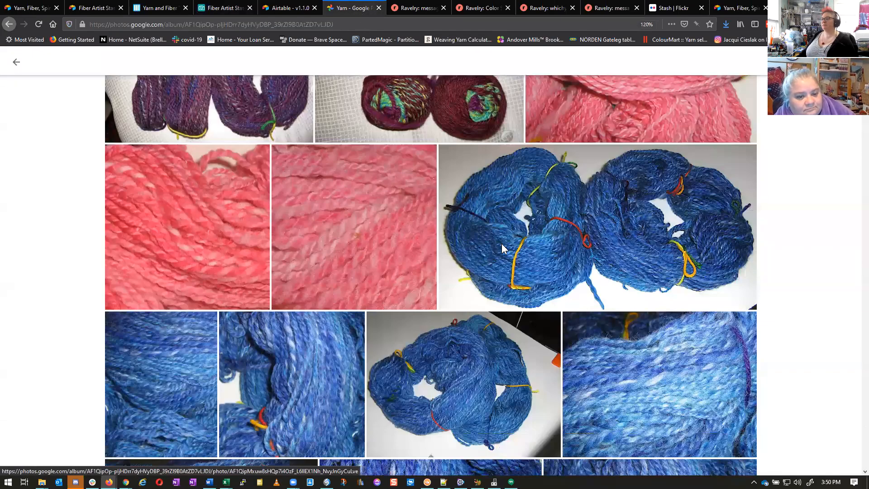
scroll(622, 274, "down", 2)
right_click(620, 271)
left_click(620, 271)
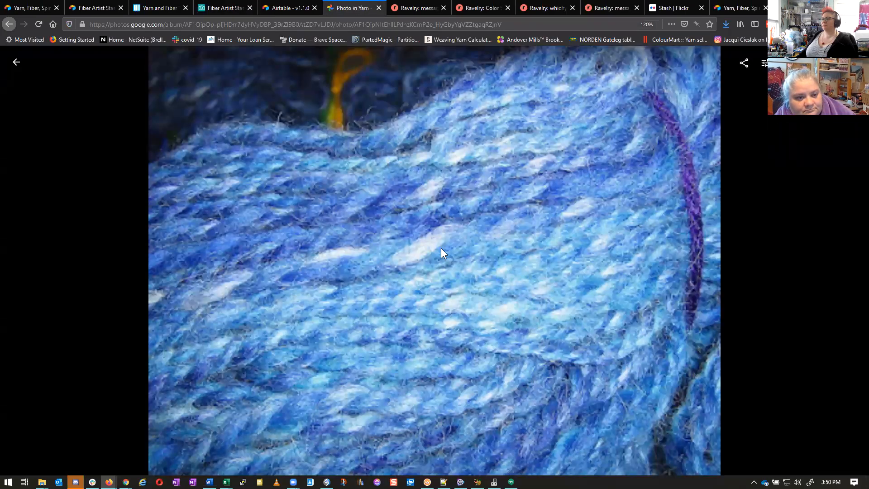
right_click(442, 249)
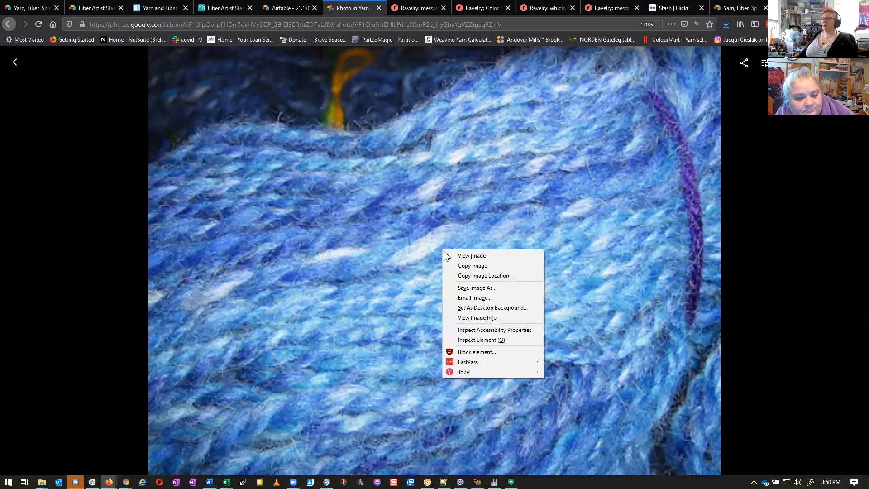
left_click(466, 276)
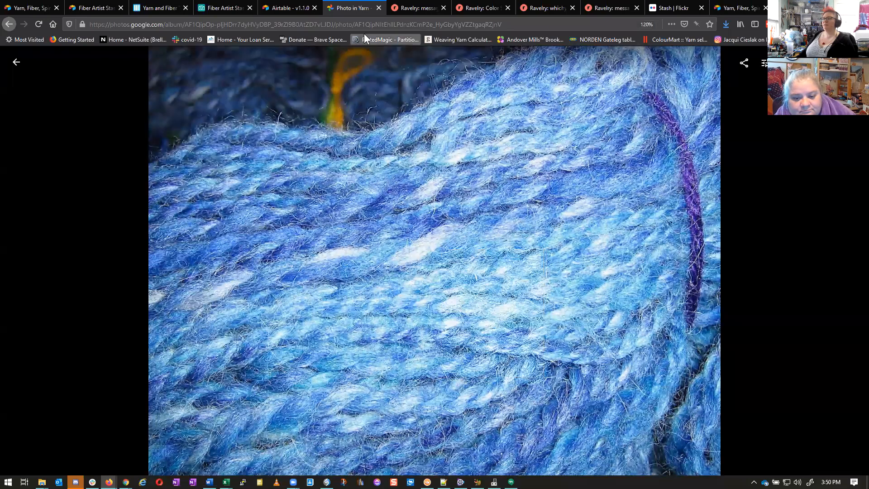
Step: Try to attach the photo to the Airtable Images field from the copied link, and remove the fetched file
left_click(210, 7)
left_click(385, 270)
key("ctrl+v")
left_click(527, 262)
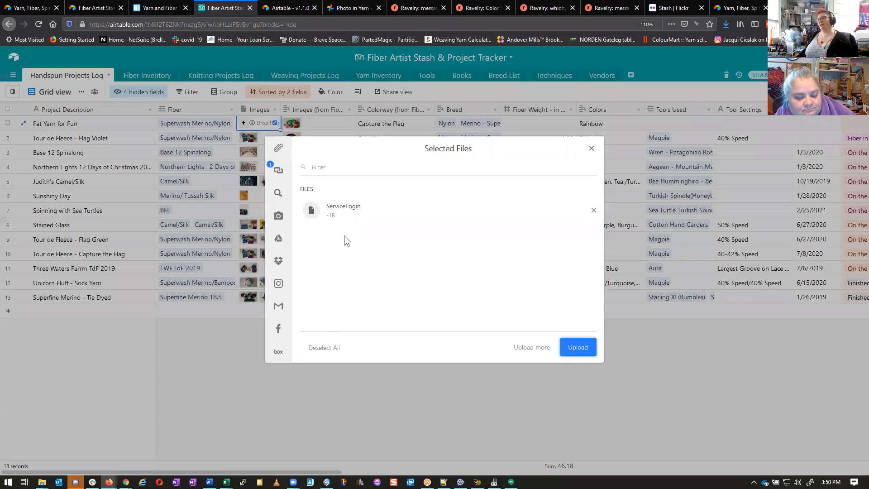
left_click(593, 210)
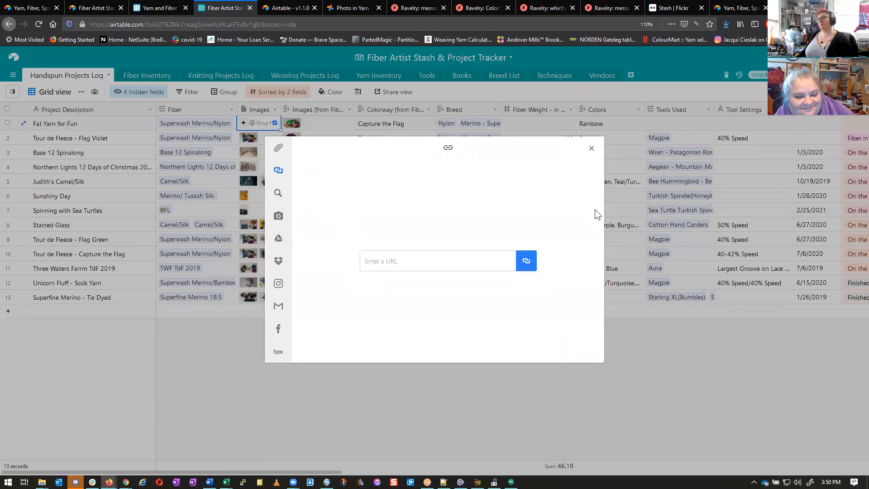
Step: Return to the blue yarn close-up in Google Photos and copy its image location again
left_click(352, 8)
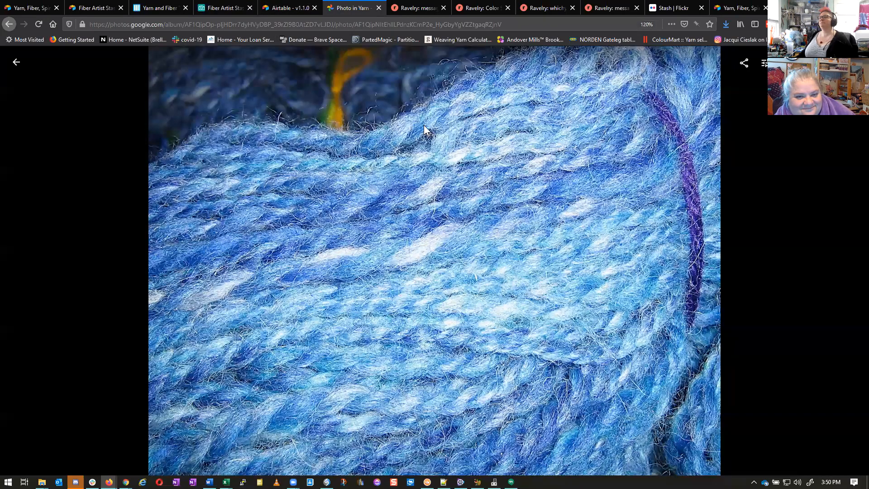
right_click(434, 158)
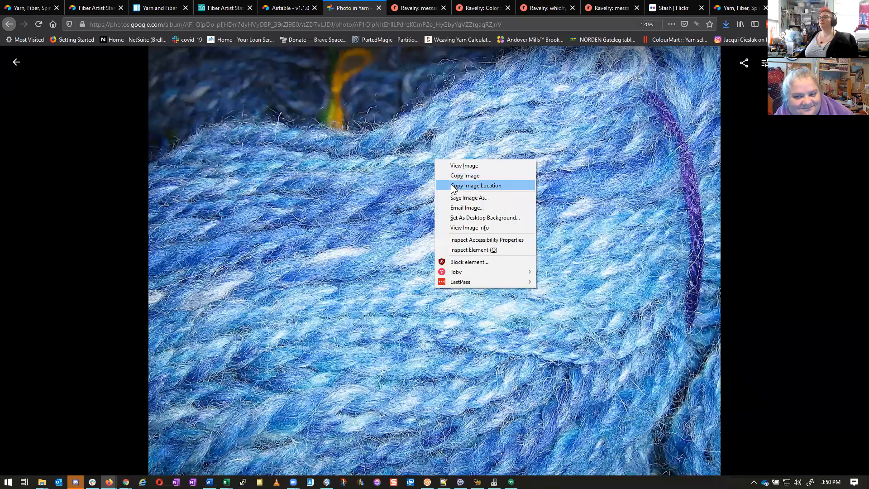
left_click(452, 186)
right_click(299, 214)
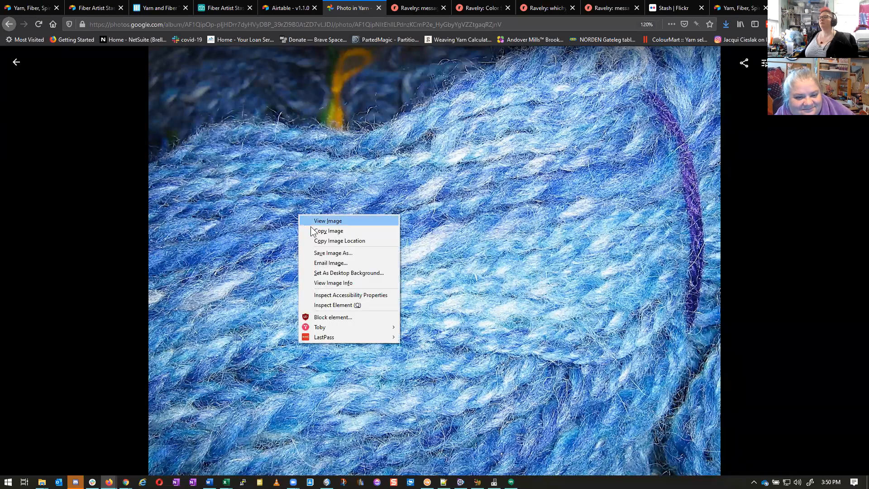
left_click(314, 240)
Step: Back in the Airtable fiber tracker, upload the blue yarn photo from the copied link to the "Fat Yarn for Fun" Images field
left_click(284, 8)
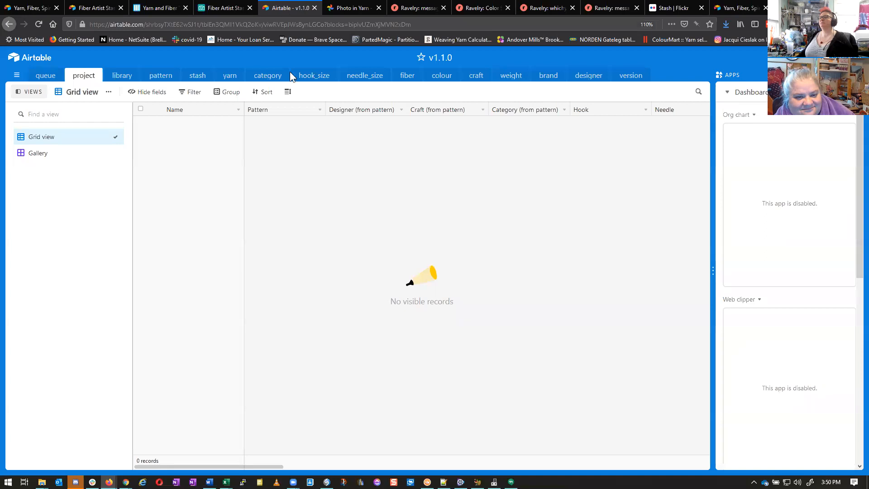
left_click(156, 9)
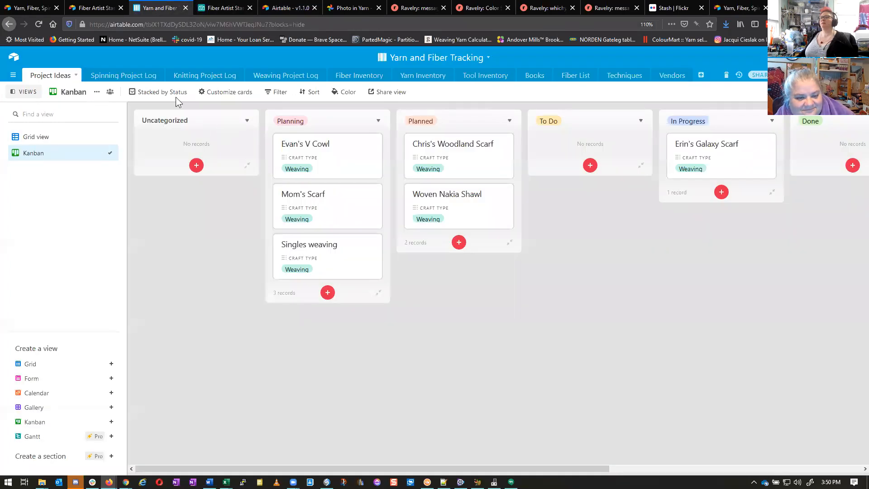
left_click(222, 8)
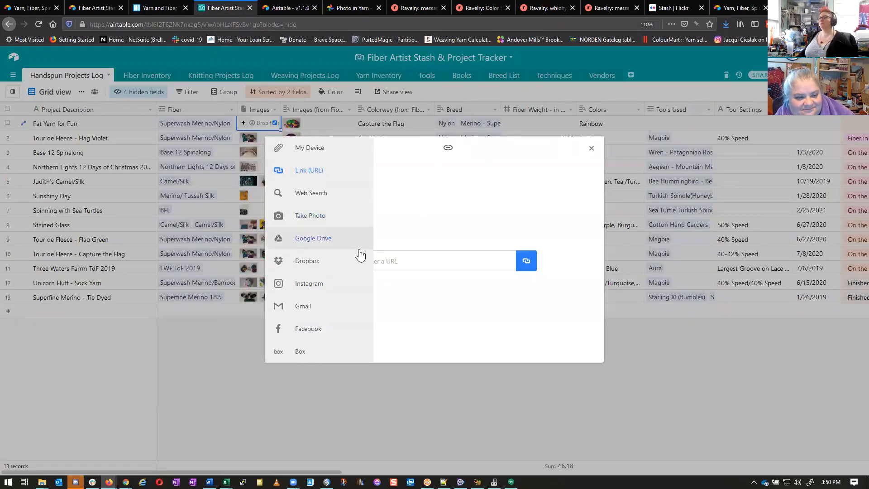
left_click(420, 257)
key("ctrl+v")
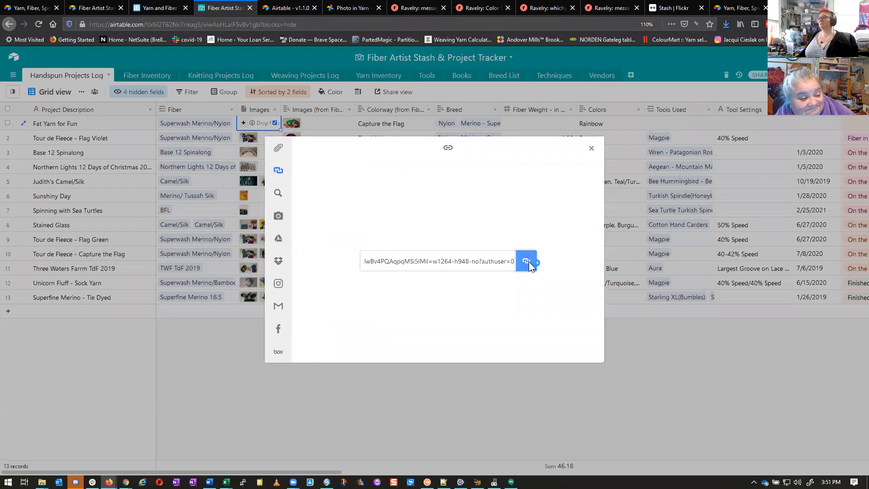
left_click(528, 262)
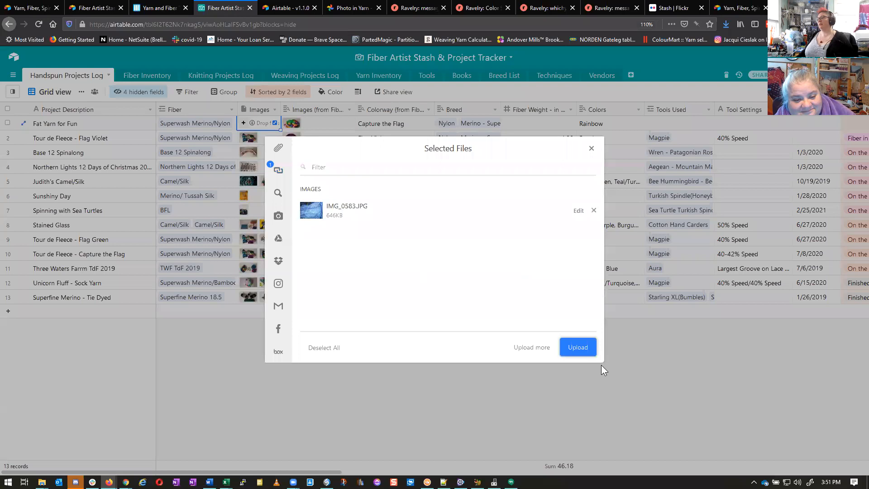
left_click(583, 351)
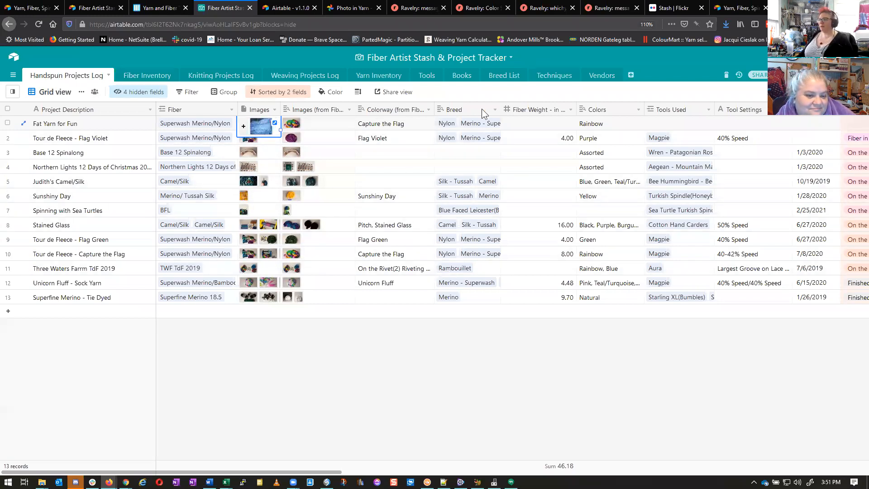
Step: Examine the Breed field's options and the details of the linked Nylon breed record, and close the record
left_click(495, 110)
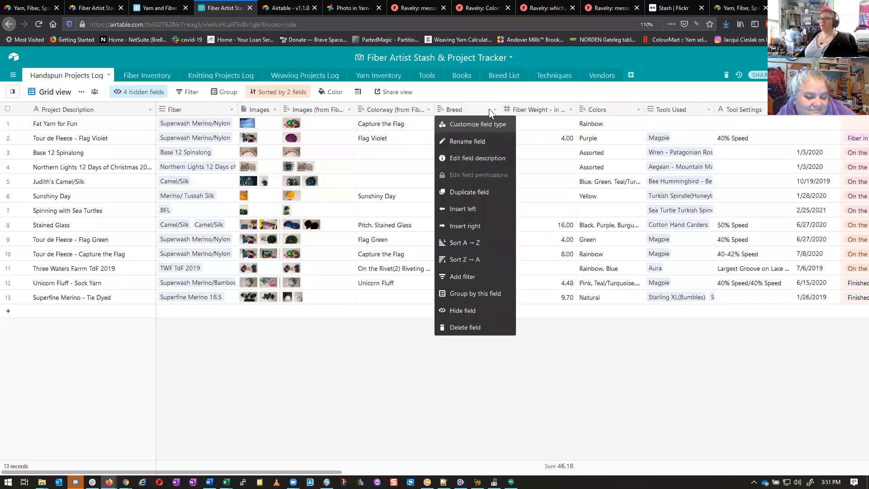
left_click(454, 110)
left_click(456, 123)
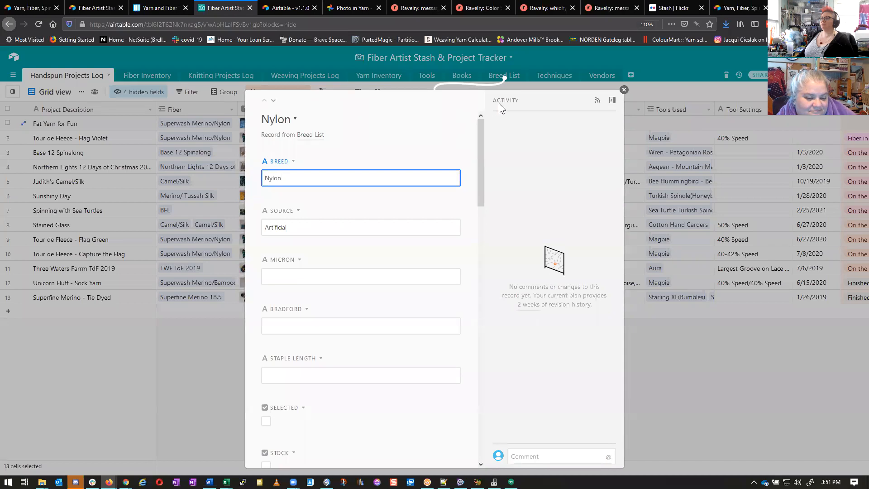
left_click_drag(480, 130, 480, 137)
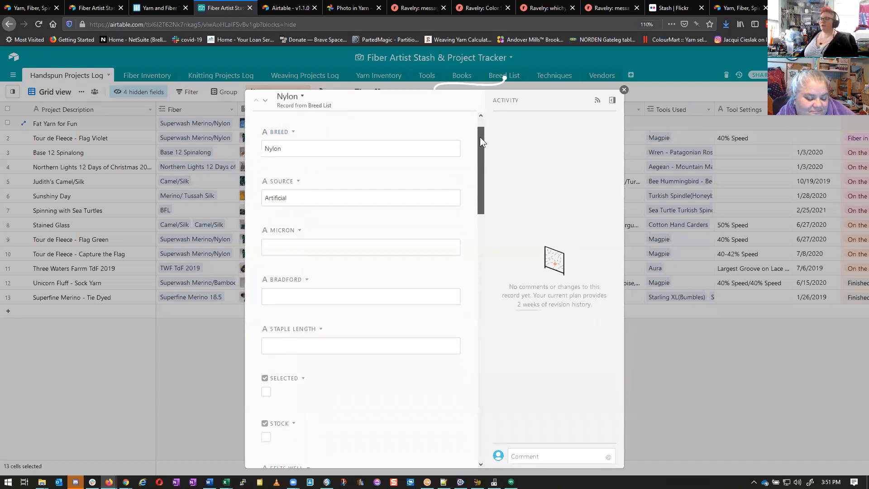
scroll(480, 137, "up", 1)
left_click(322, 275)
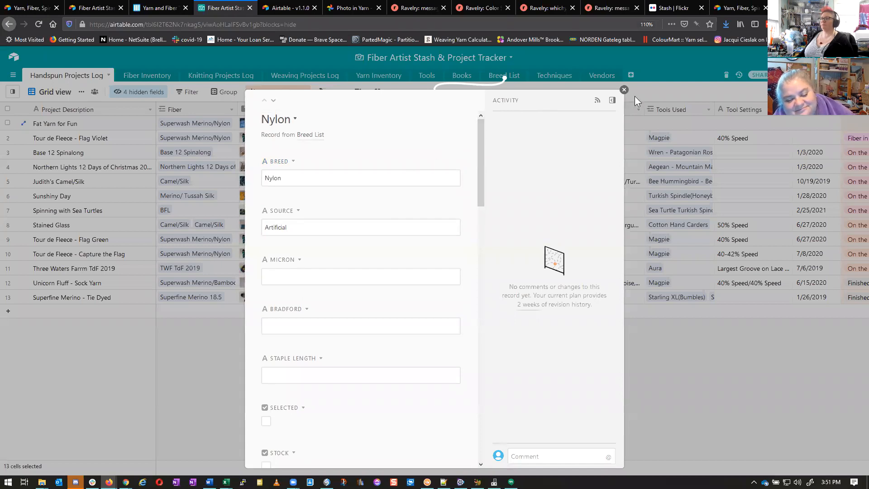
left_click(624, 89)
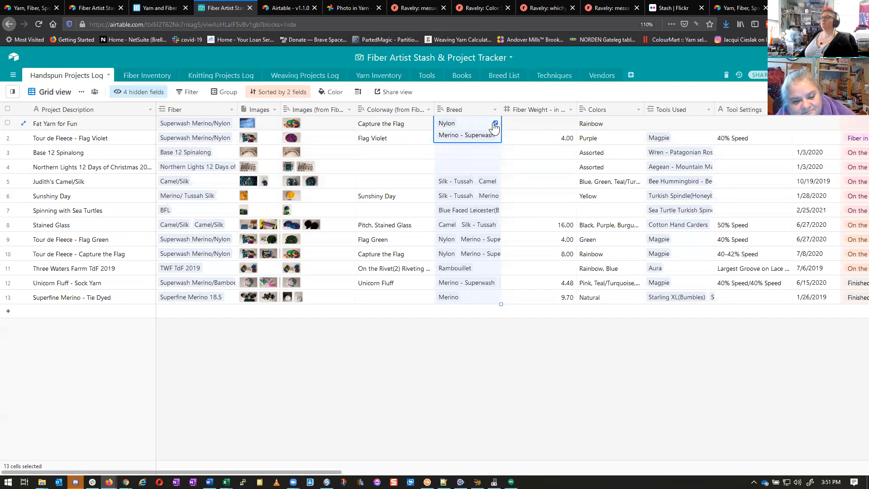
Step: Review the breeds looked up for "Fat Yarn for Fun" and reopen the Nylon record before returning to the grid
left_click(493, 123)
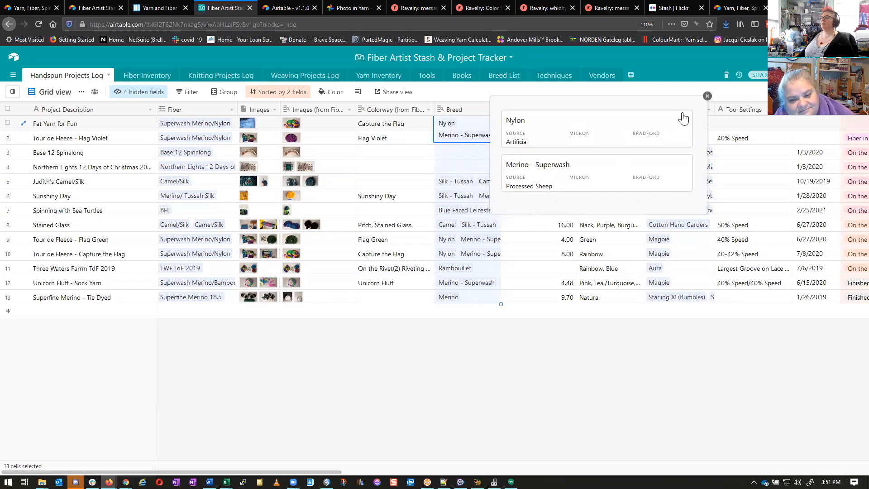
left_click(708, 97)
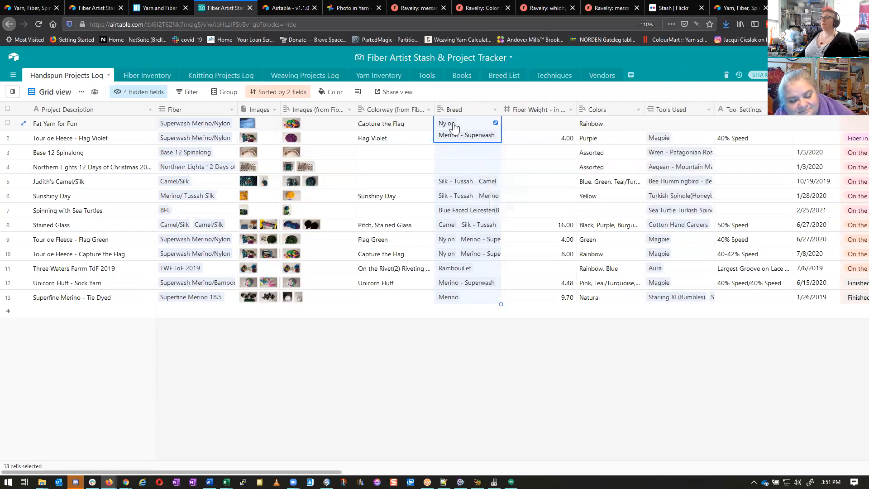
left_click(453, 124)
left_click(624, 90)
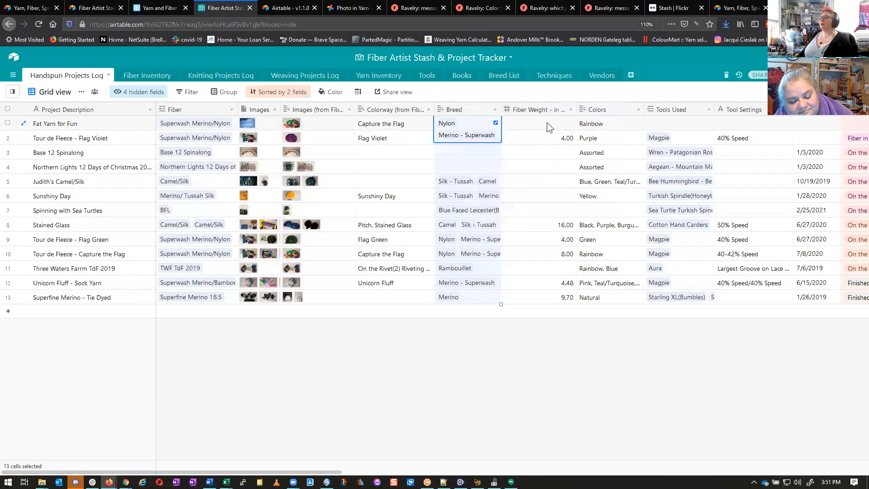
left_click(450, 162)
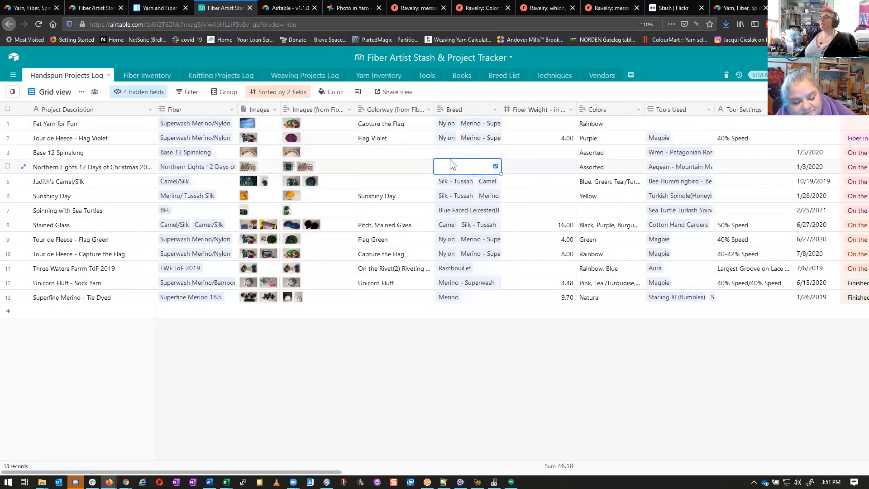
left_click(449, 128)
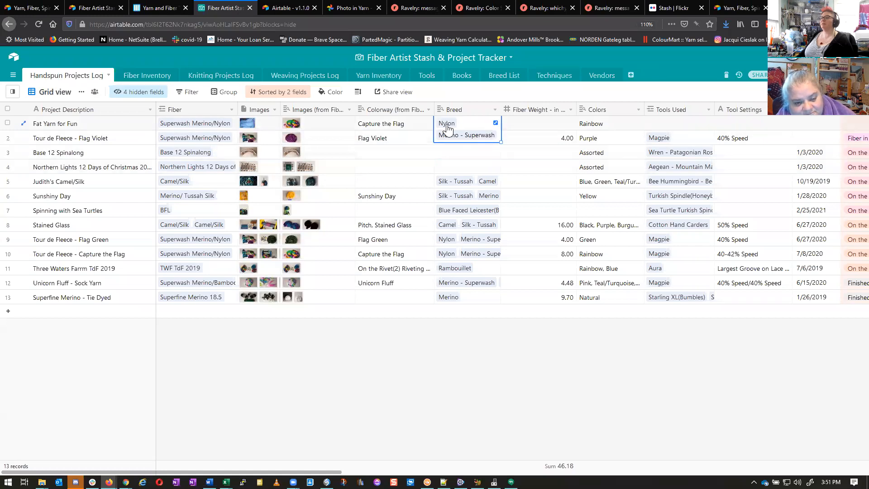
left_click(447, 125)
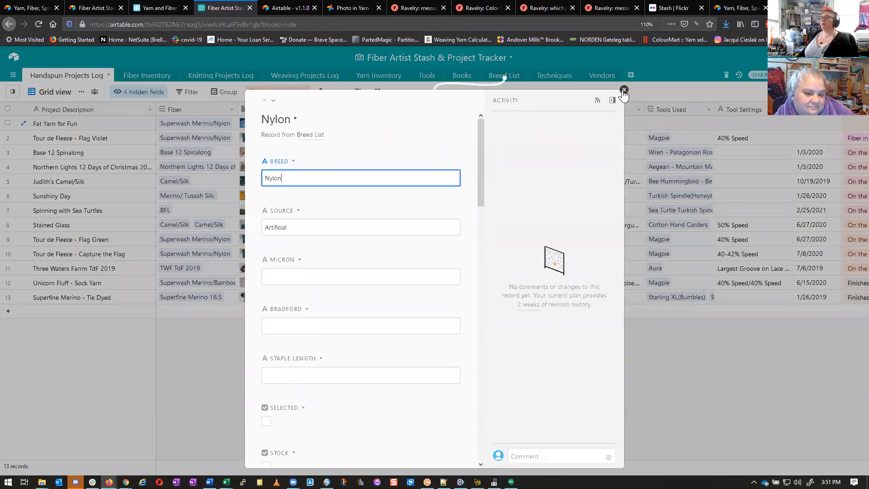
left_click(623, 90)
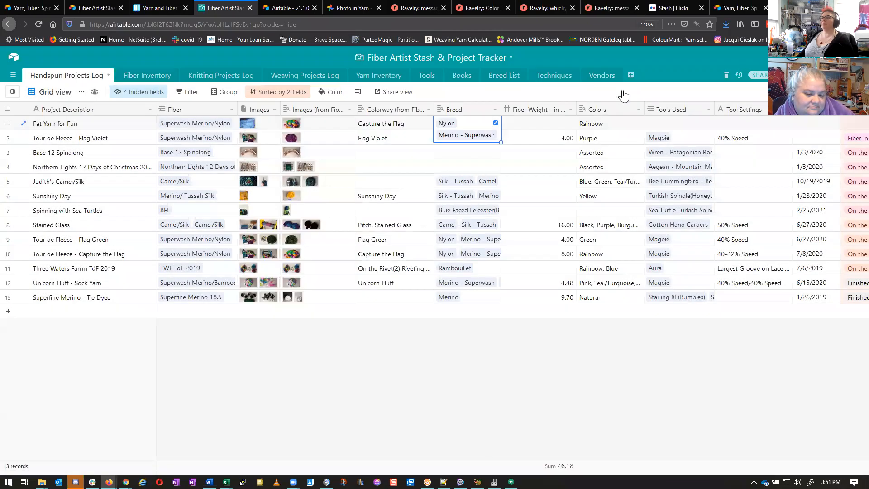
Step: Try to clear the Breed cell of the "Fat Yarn for Fun" record
left_click(509, 120)
left_click(418, 124)
left_click(435, 126)
key("Delete")
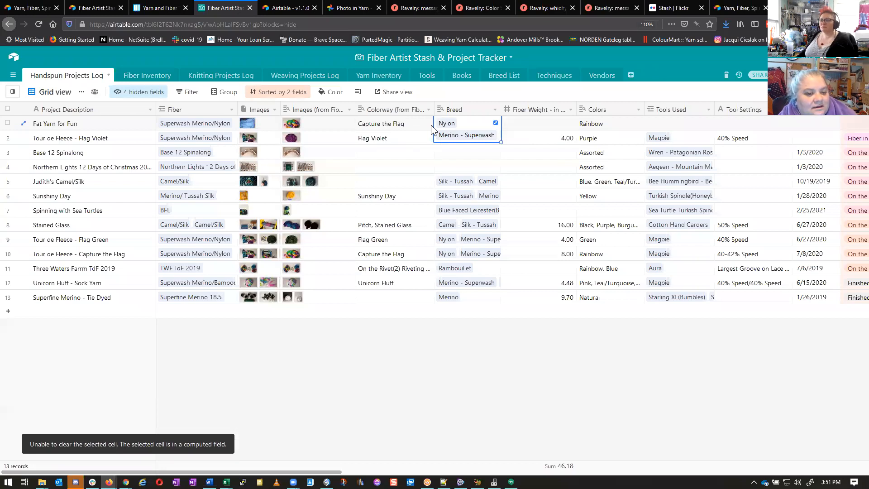
left_click(555, 389)
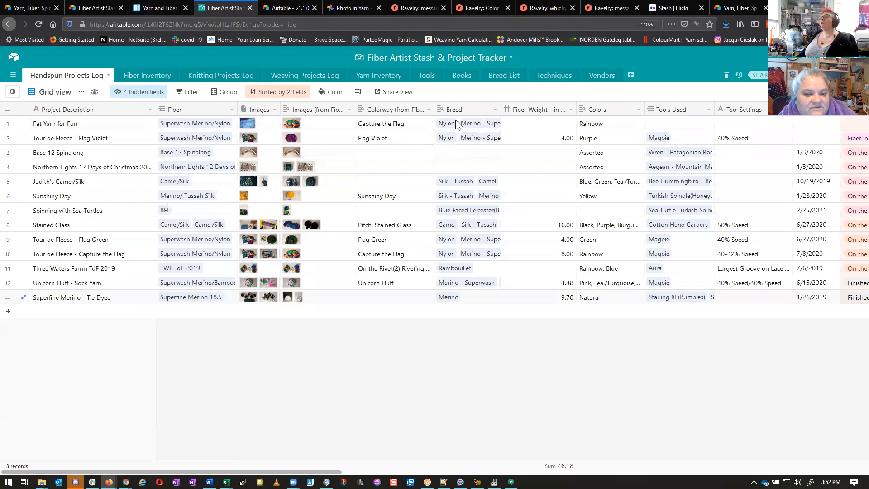
Step: Set the Fiber Weight of the "Fat Yarn for Fun" record to 4 and move on to its Tools Used field
double_click(541, 125)
type("4")
key("Tab")
key("Tab")
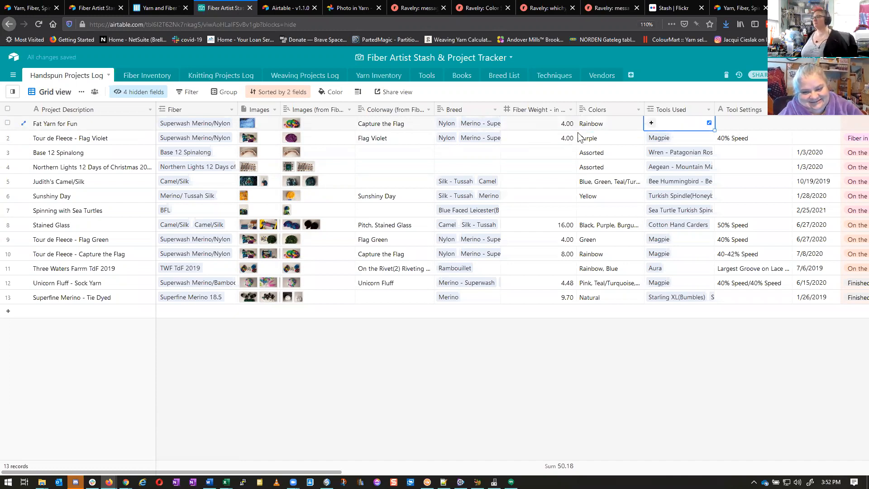
Step: Link the Roadrunner - Masur Birch spindle as the tool used for the "Fat Yarn for Fun" record
left_click(650, 123)
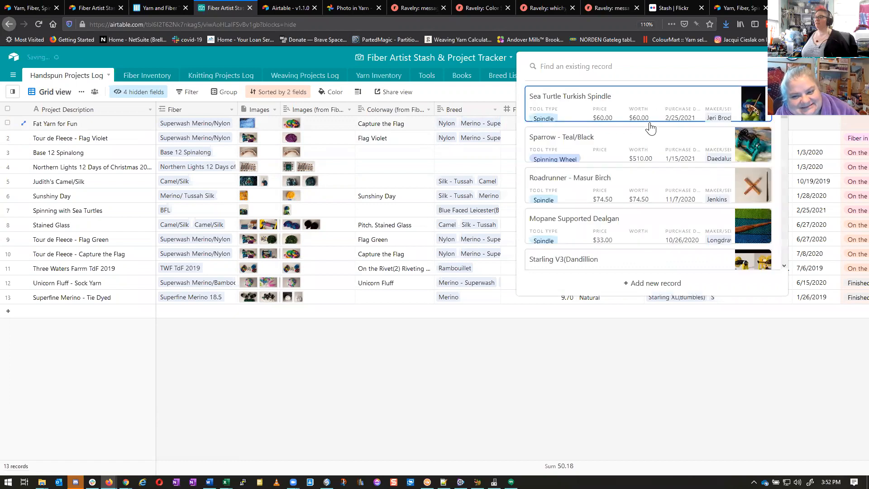
left_click(566, 191)
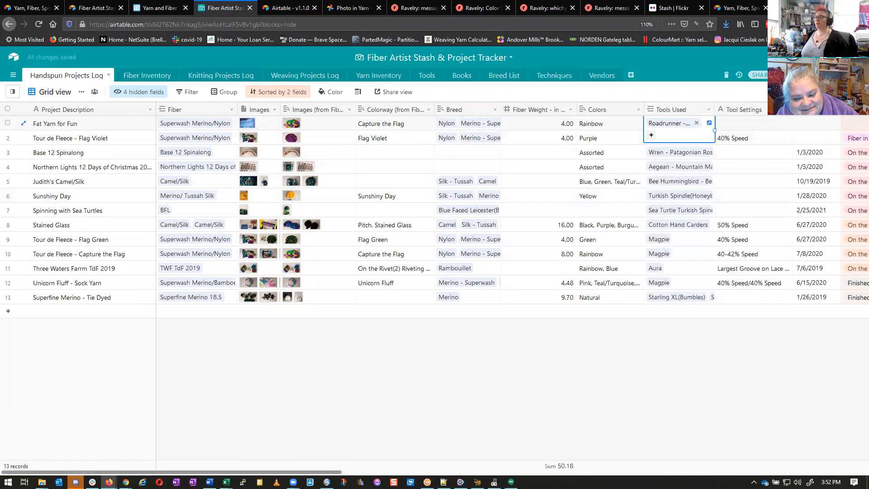
Step: Review the Project Status options available for the "Fat Yarn for Fun" record and leave the status unset
scroll(442, 203, "right", 10)
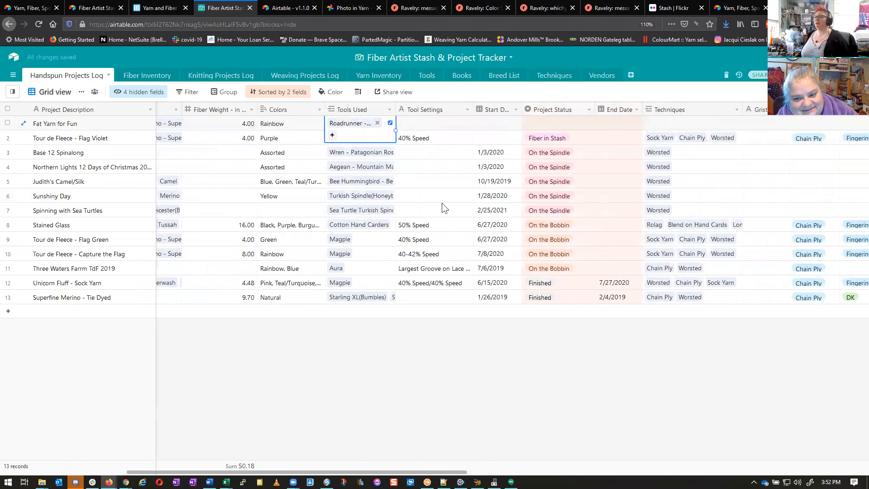
left_click(435, 124)
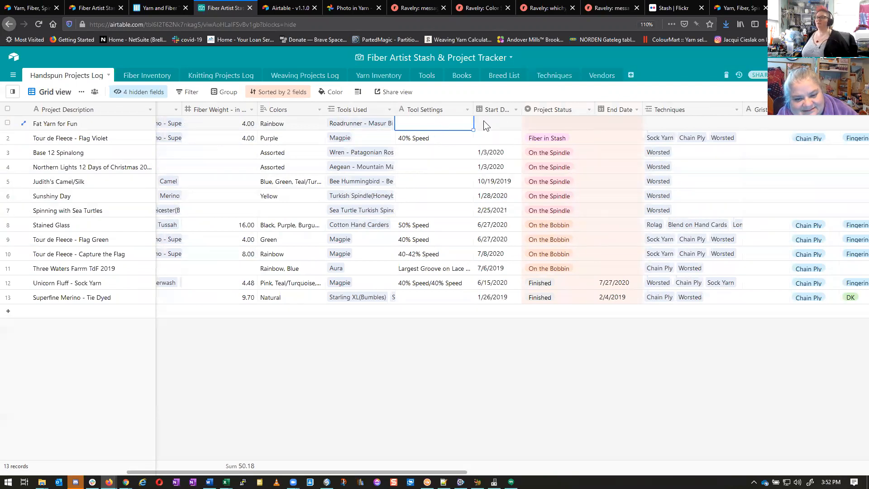
left_click(558, 118)
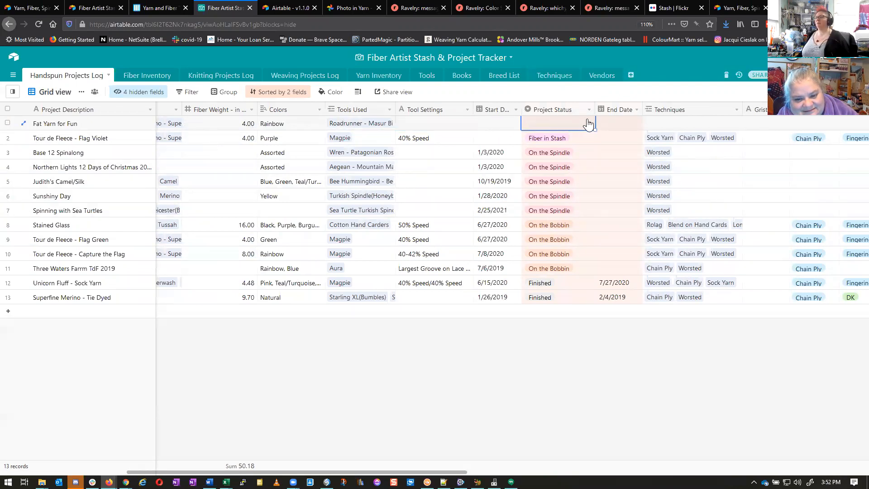
left_click(588, 123)
scroll(578, 183, "down", 3)
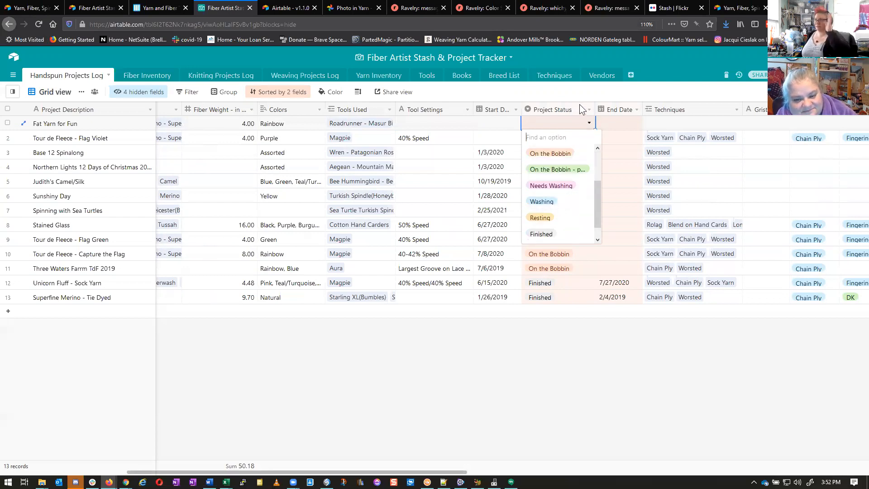
left_click(573, 90)
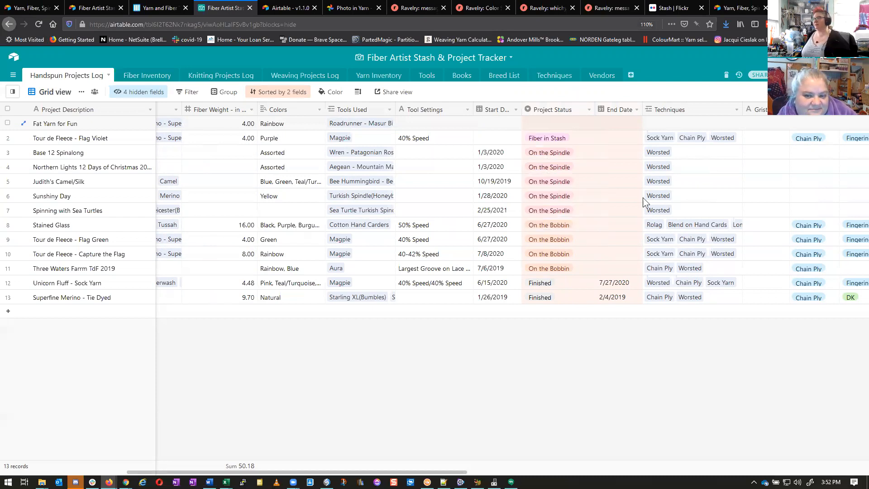
Step: Browse the existing techniques that can be linked to the "Fat Yarn for Fun" record
left_click(687, 120)
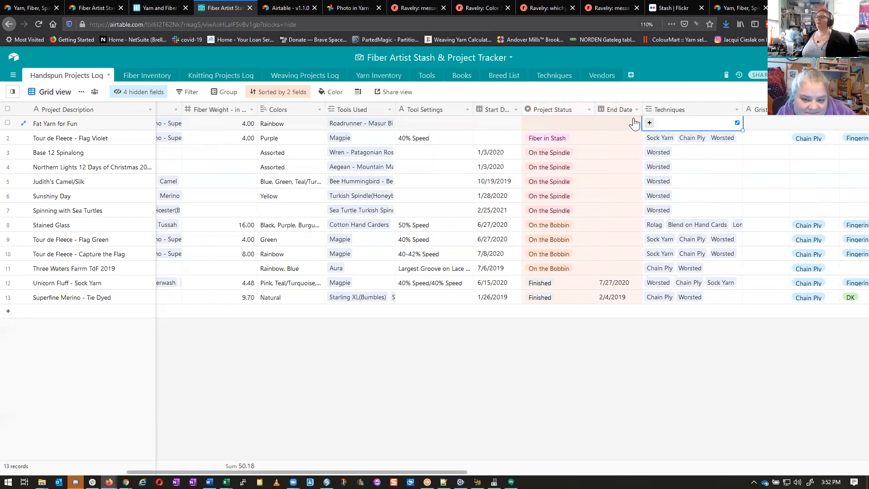
left_click(649, 123)
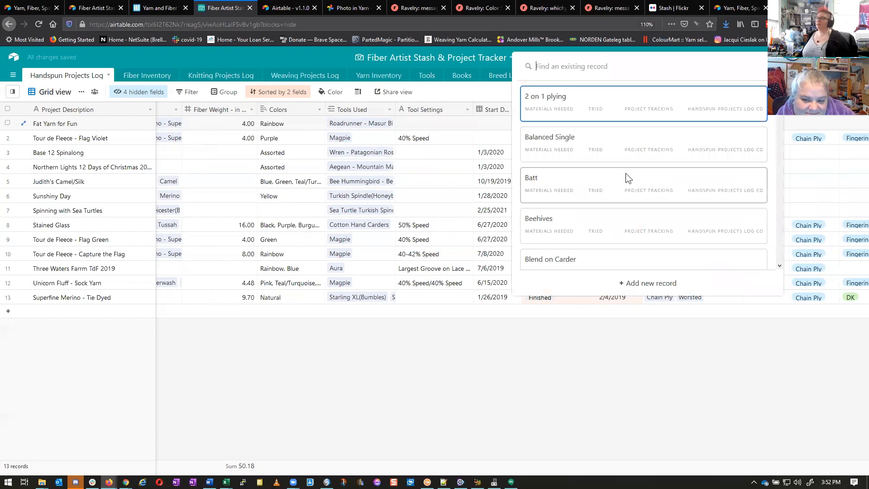
scroll(627, 176, "down", 1)
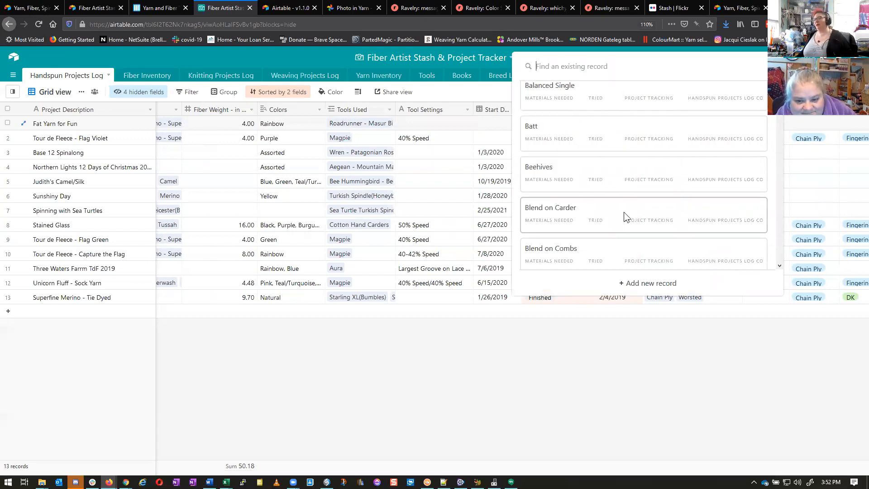
scroll(625, 226, "down", 1)
scroll(623, 230, "down", 2)
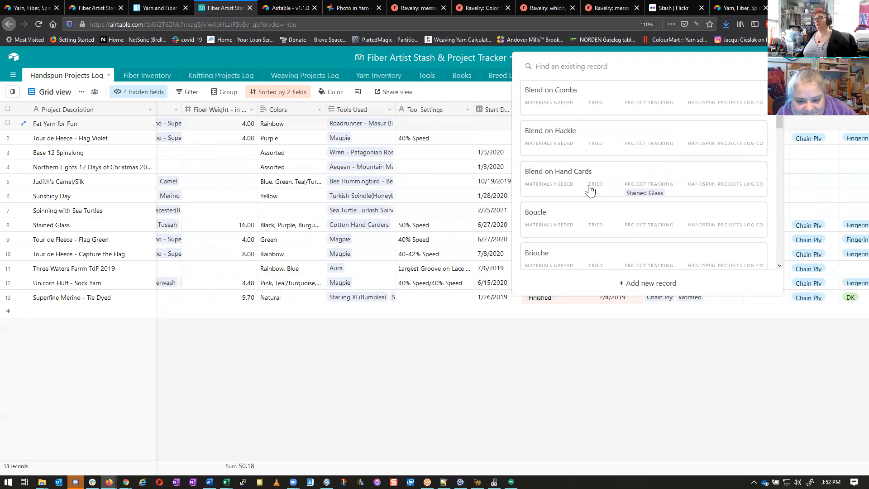
scroll(579, 131, "down", 2)
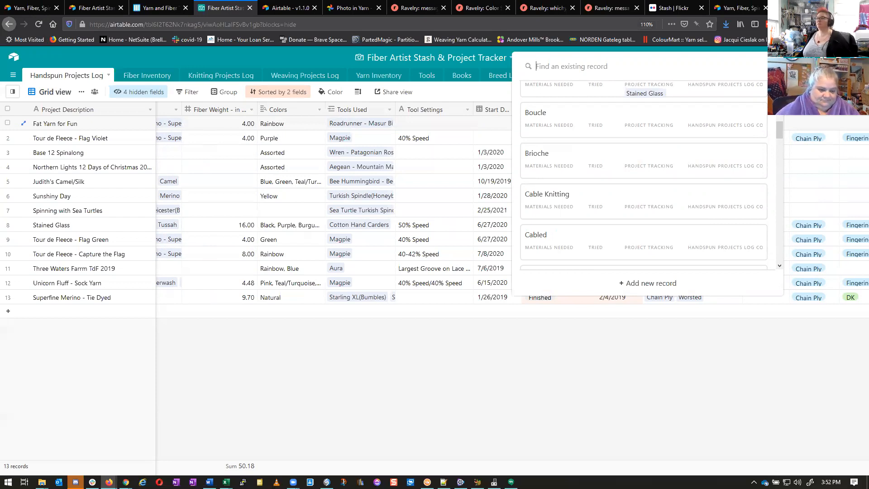
Step: Create a new technique named "Slip Stitch Colorwork" linked to "Fat Yarn for Fun" and close its record
left_click(631, 284)
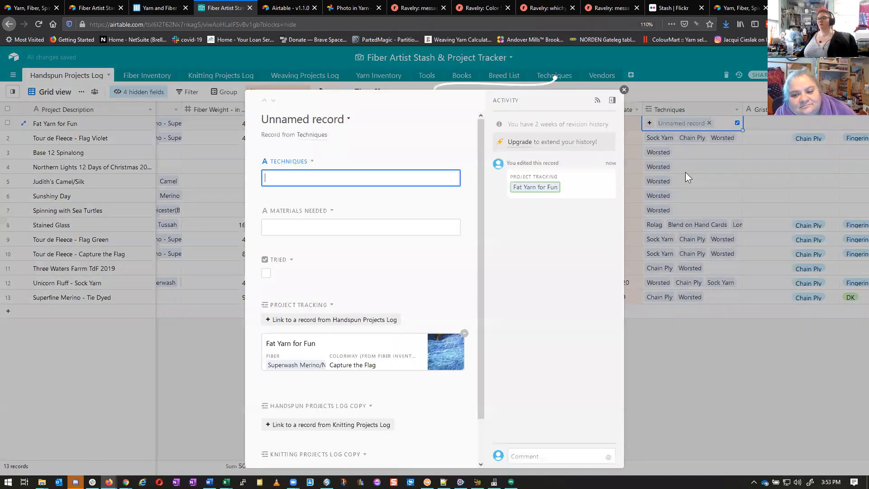
type("Slick")
key("BackSpace")
key("BackSpace")
type("i")
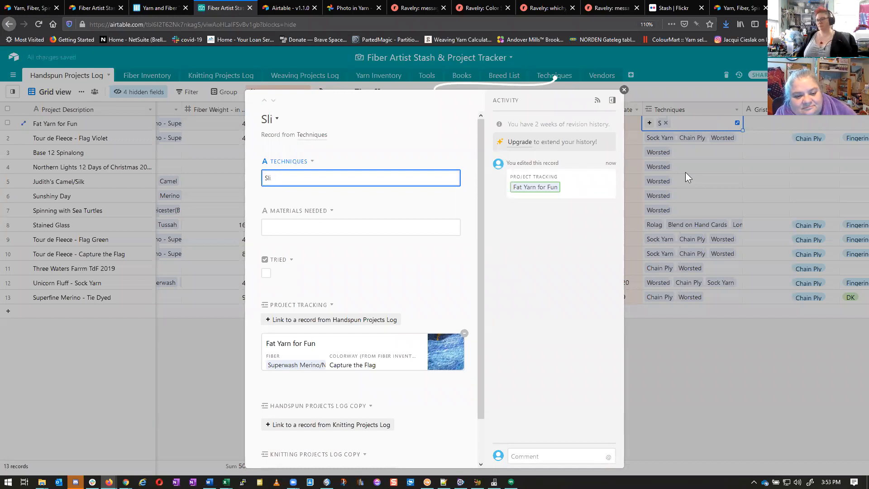
type("o STo")
key("BackSpace")
type("t")
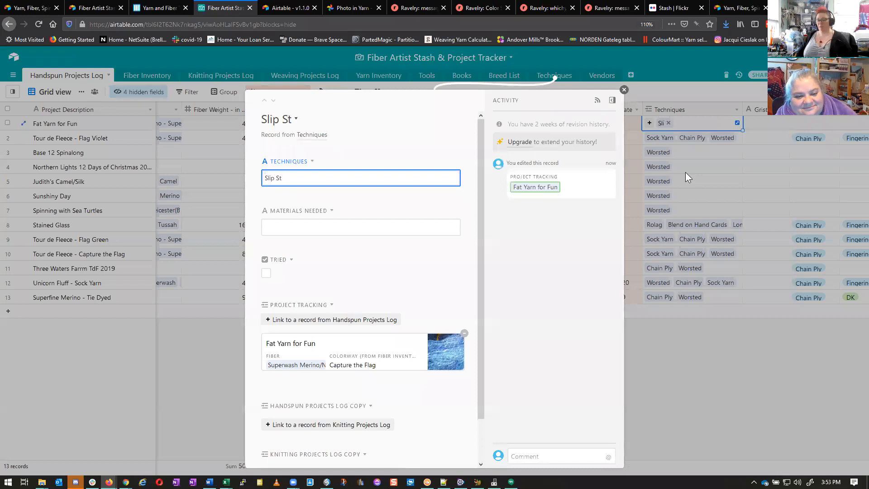
type("itch Colorwork")
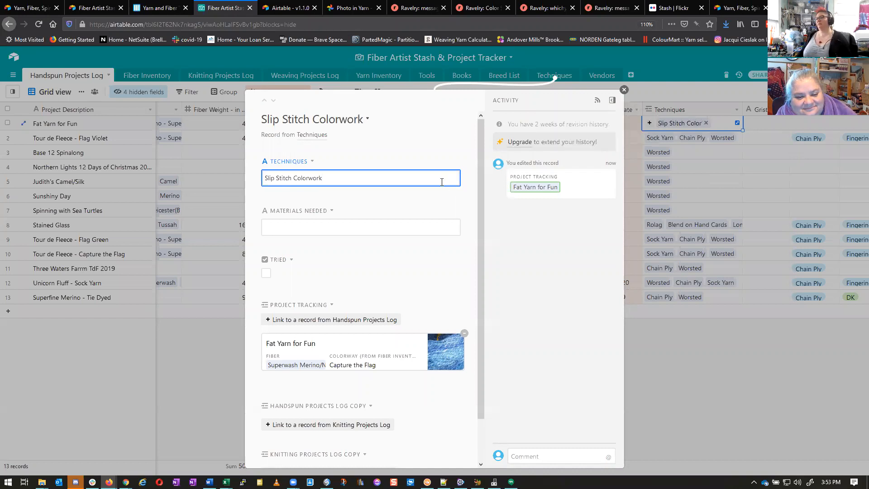
left_click(624, 90)
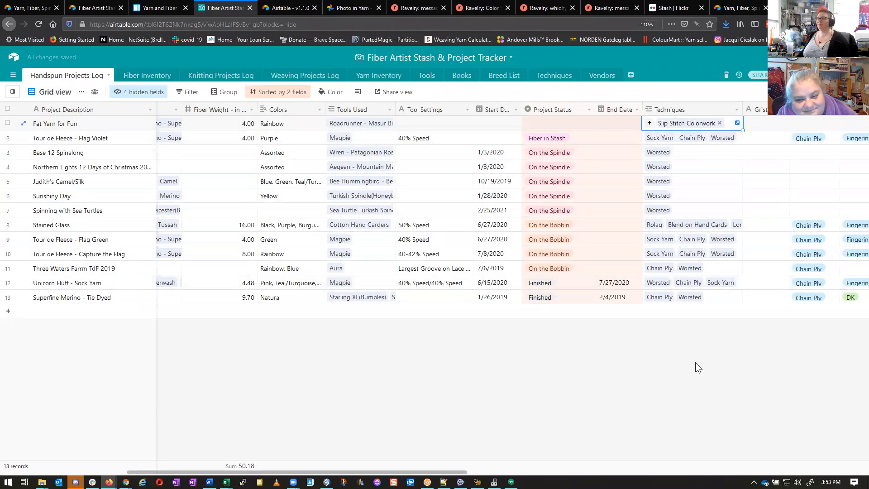
Step: Check the Slip Stitch Colorwork entry in the Techniques table and return to the Handspun Projects Log
left_click(552, 75)
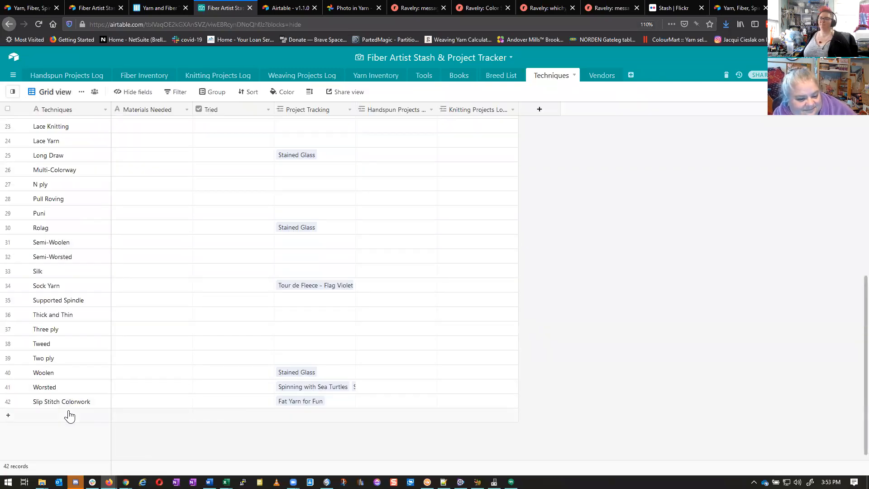
left_click(63, 77)
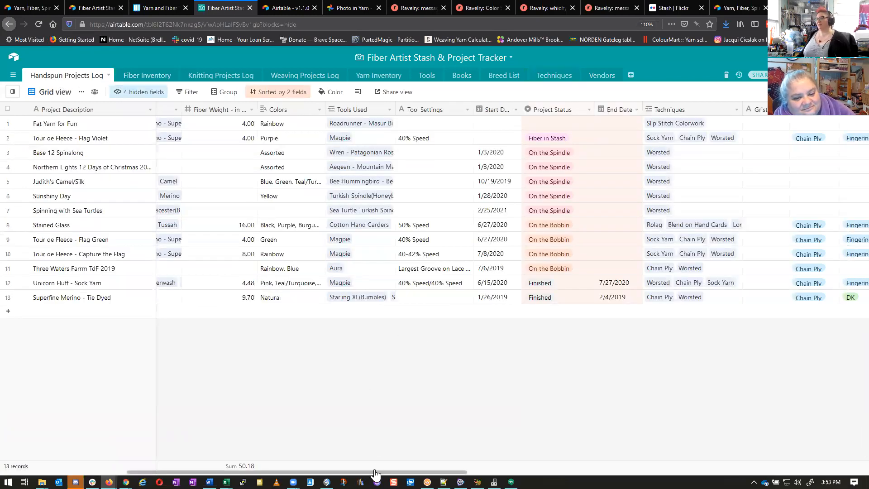
Step: Review the remaining Handspun Projects Log fields, from ply and yarn weight through yardage, location, tags and notes
left_click_drag(375, 474, 463, 473)
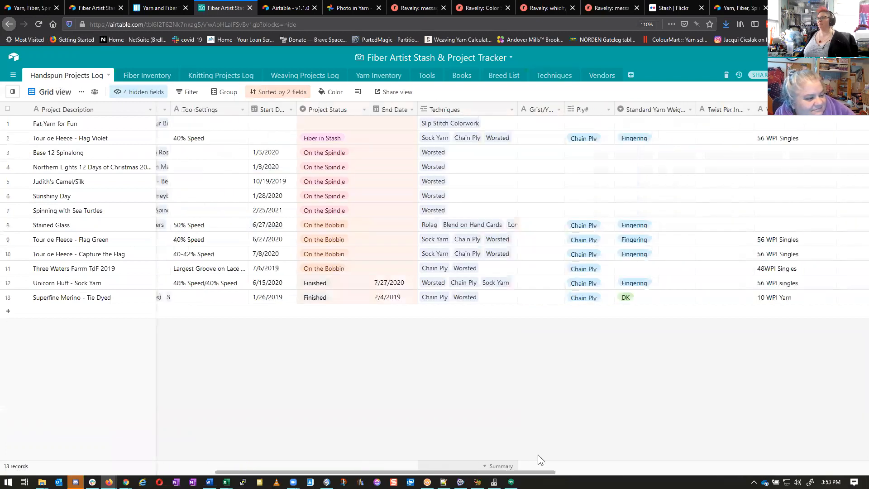
scroll(538, 455, "right", 5)
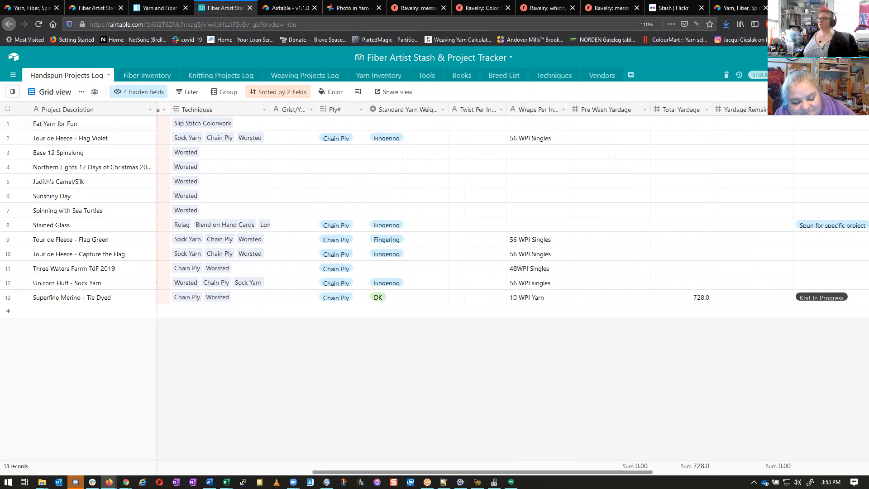
scroll(773, 119, "right", 4)
scroll(637, 470, "right", 6)
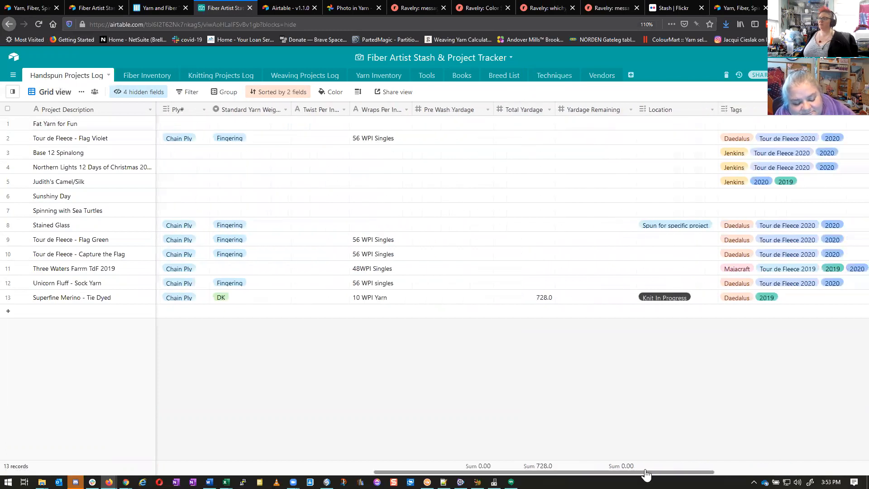
scroll(658, 471, "right", 2)
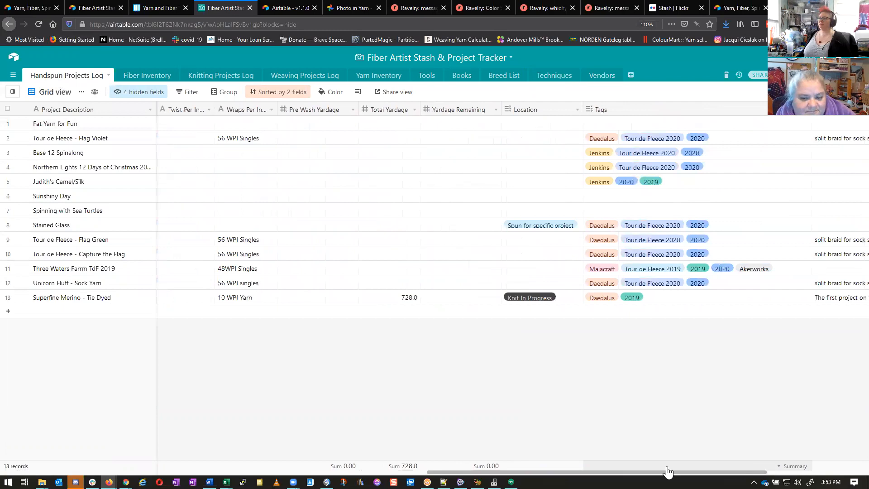
scroll(668, 472, "left", 2)
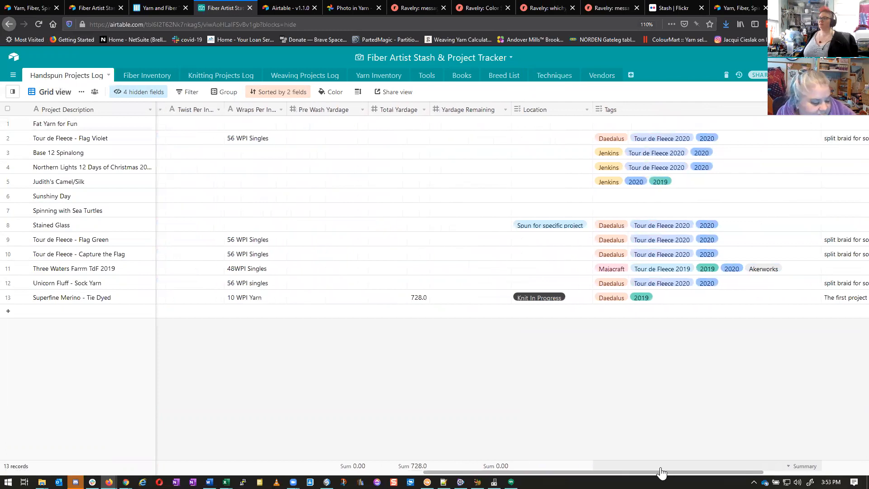
scroll(512, 272, "left", 5)
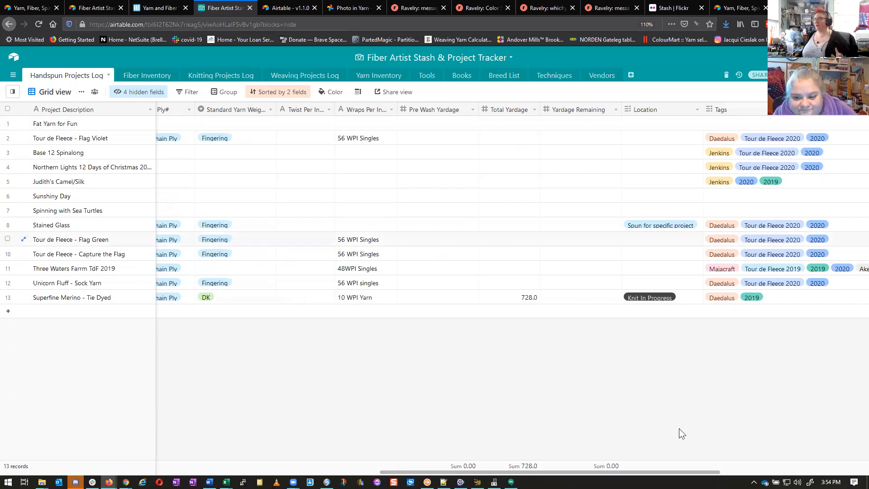
left_click_drag(660, 471, 751, 466)
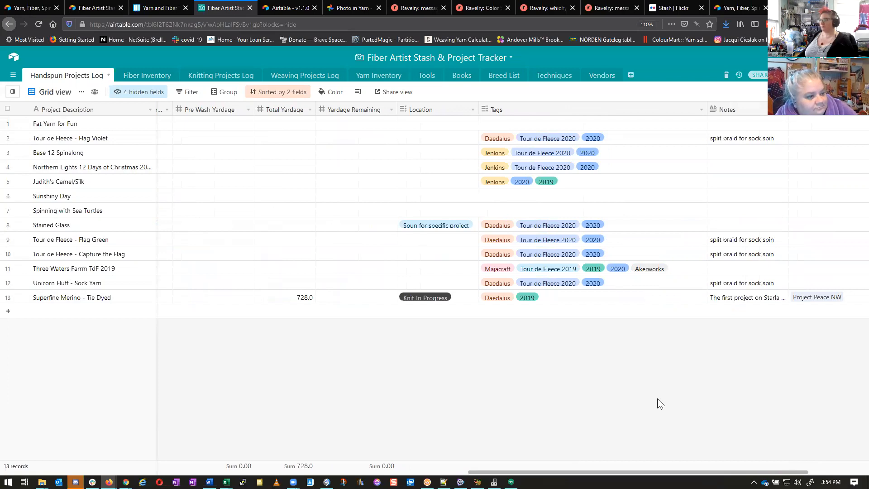
Step: Switch the Handspun Projects Log to the Gallery view, look through the project cards and show the list of saved views
left_click(53, 91)
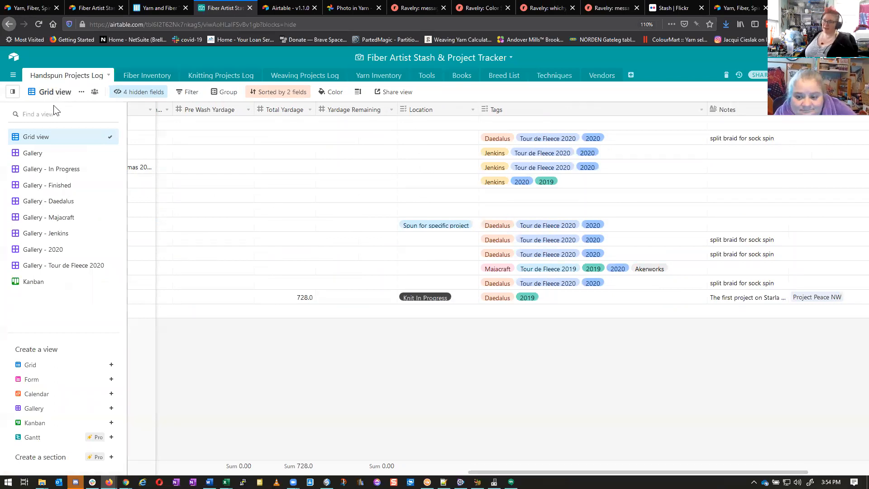
left_click(31, 156)
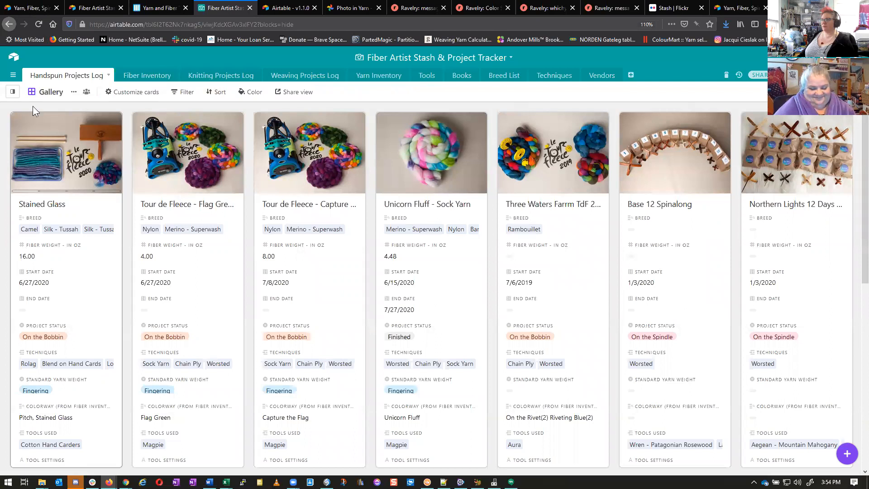
left_click(39, 93)
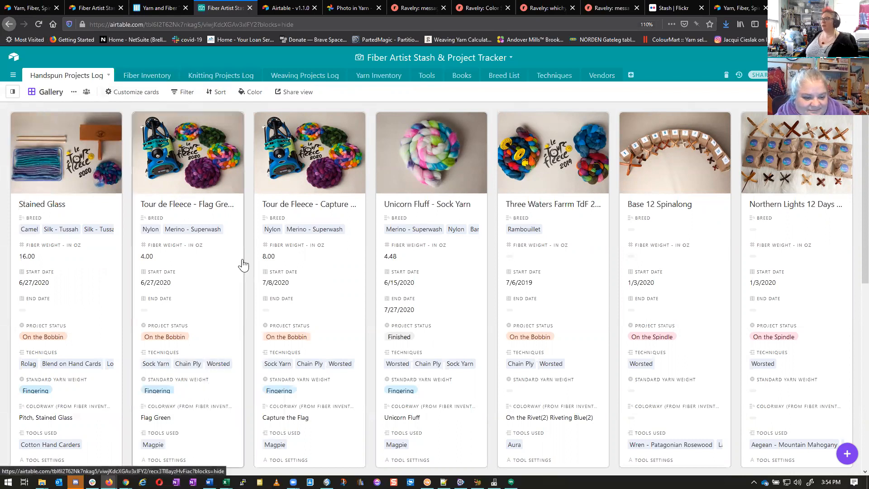
scroll(239, 260, "down", 5)
scroll(234, 364, "down", 3)
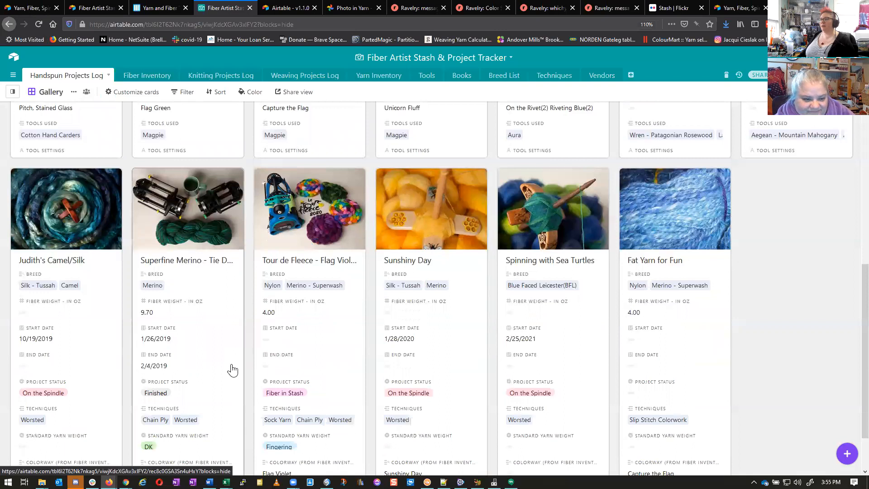
scroll(231, 367, "up", 5)
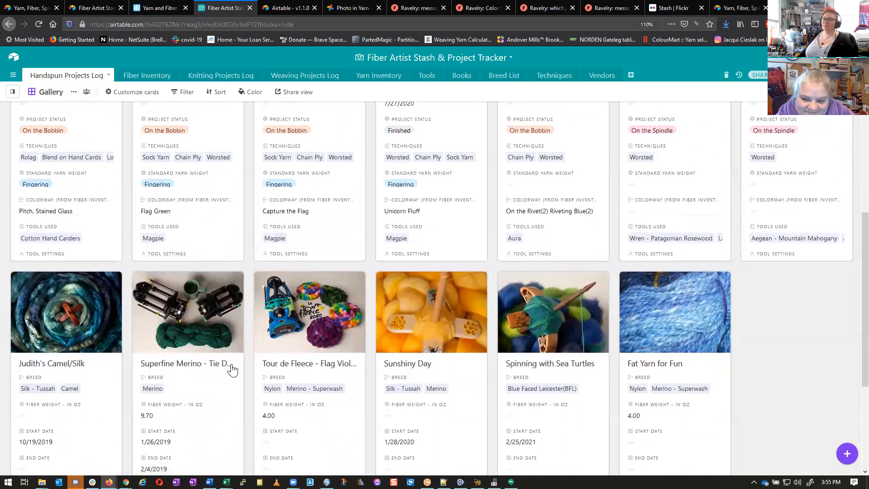
scroll(231, 364, "up", 3)
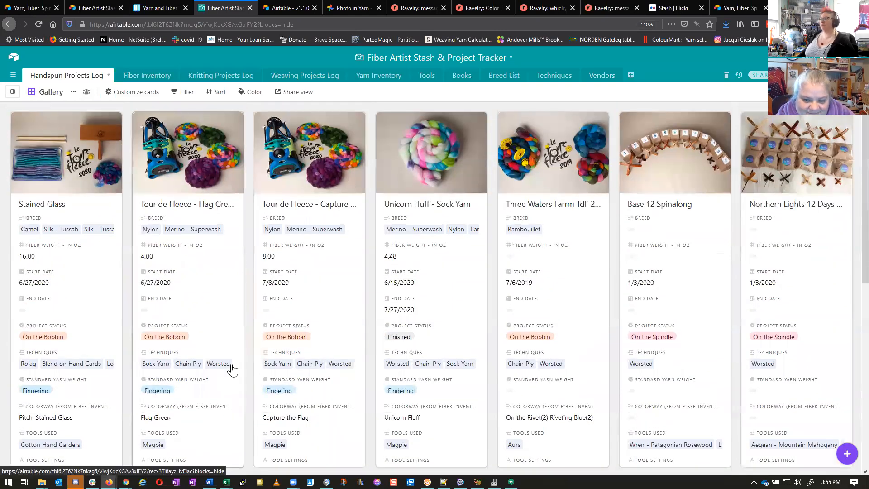
left_click(47, 91)
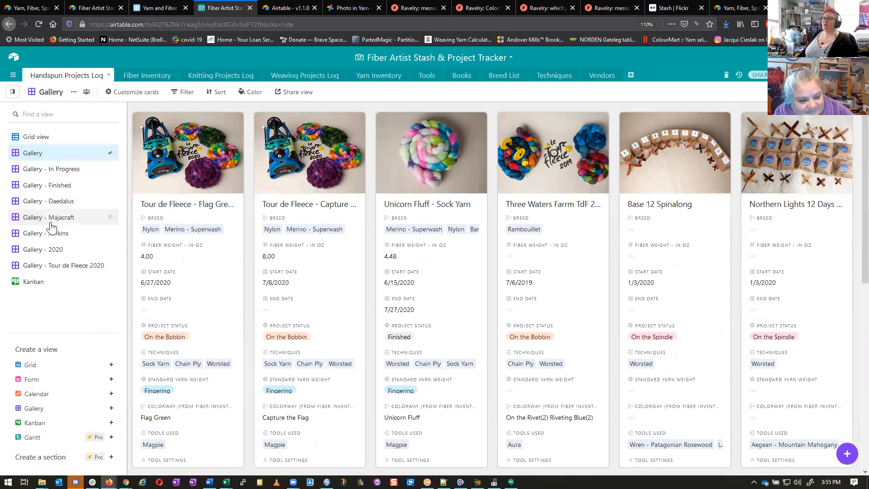
Step: Add a new record named "Nift New Fiber" to the Fiber Inventory table
left_click(136, 81)
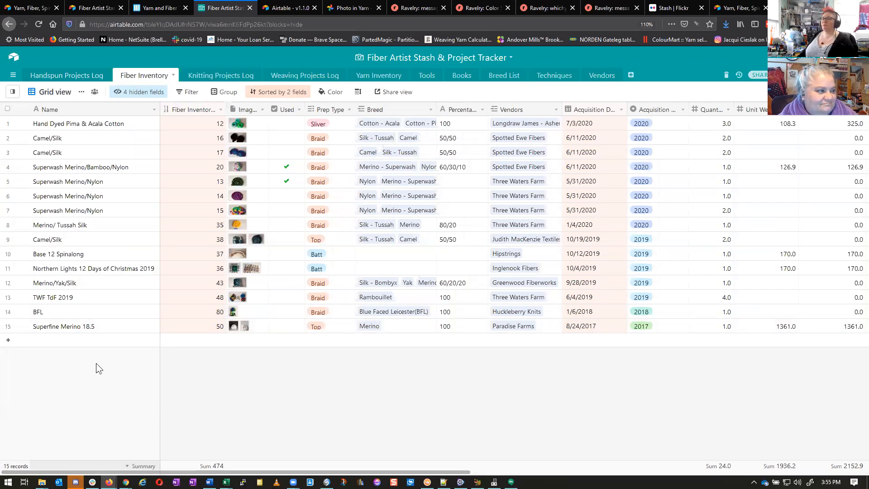
left_click(84, 339)
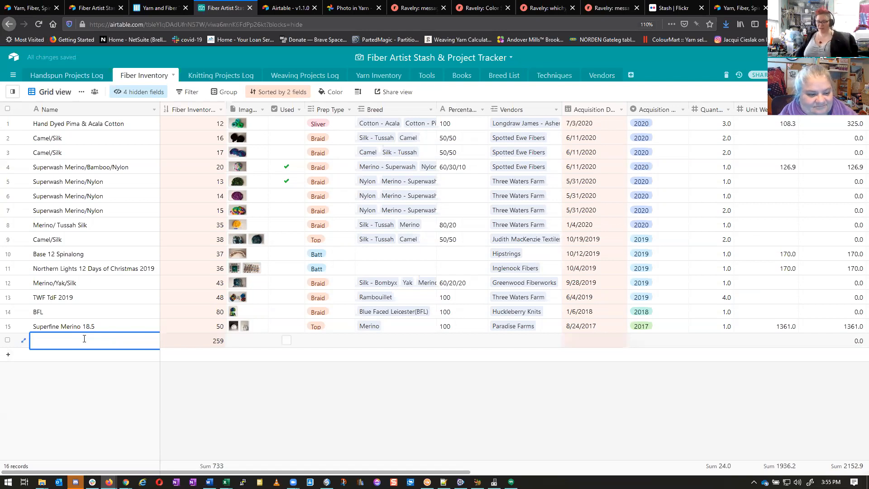
type("Nift New Foi")
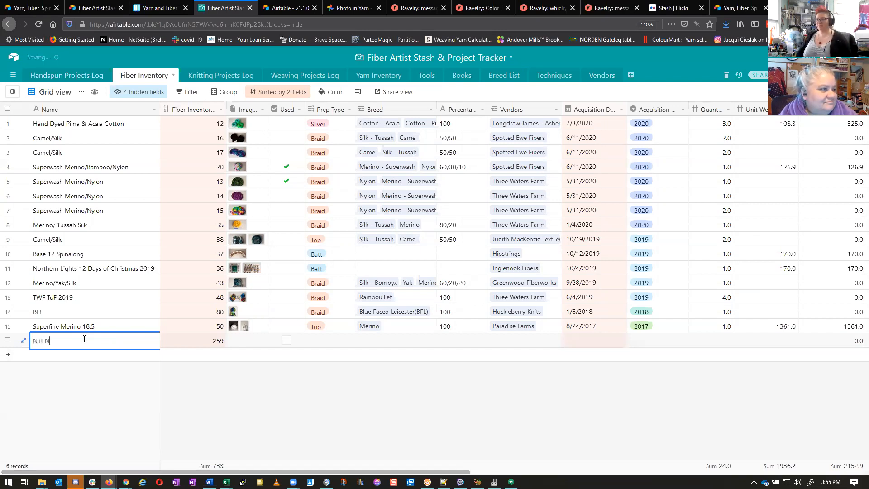
key("BackSpace")
type("iber")
key("Tab")
key("Tab")
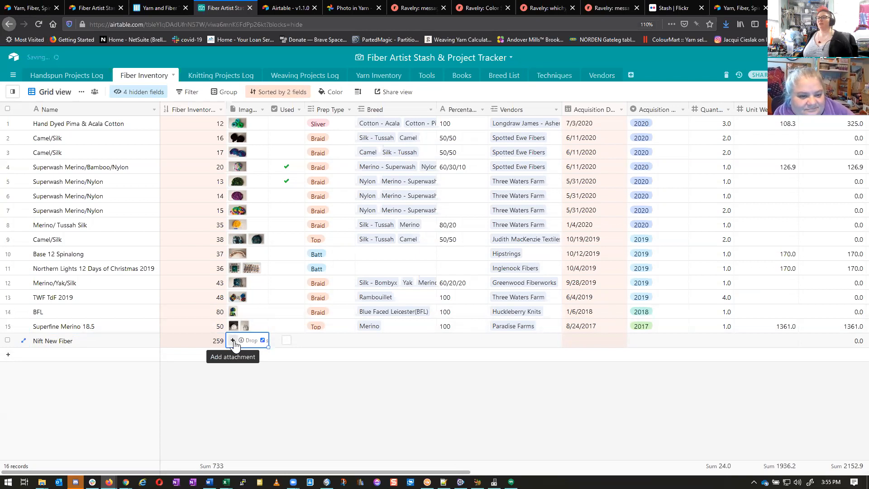
Step: Create a new Prep Type option named "Boardworms" and assign it to the Nift New Fiber record
left_click(314, 343)
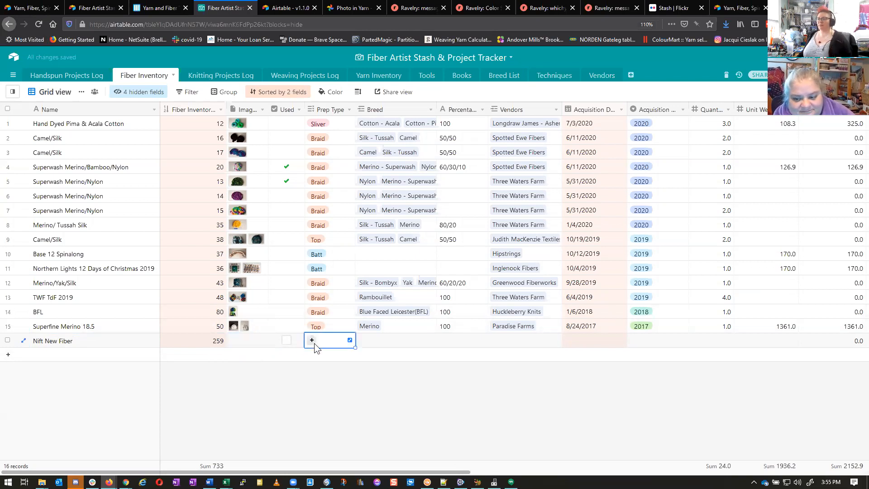
left_click(313, 342)
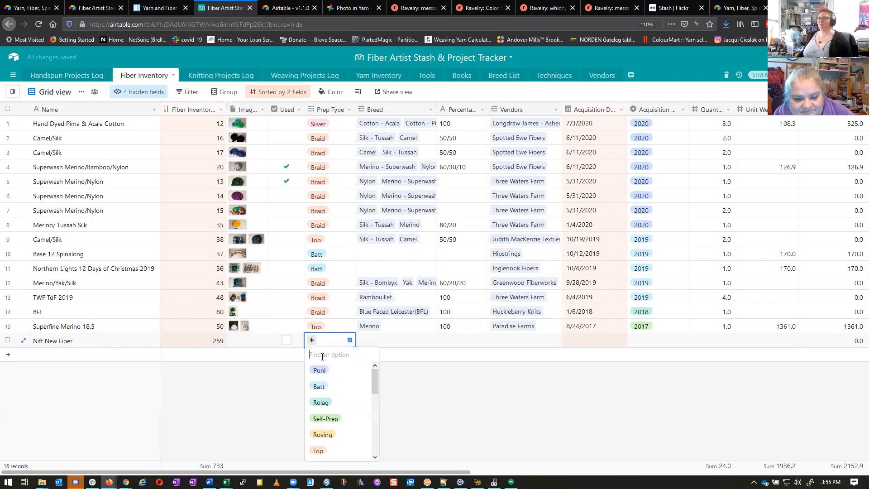
left_click_drag(375, 380, 374, 450)
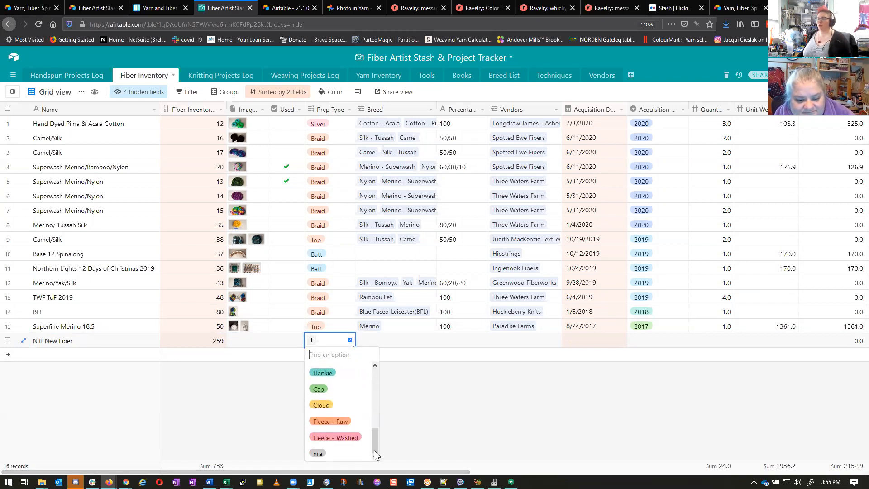
scroll(378, 395, "up", 5)
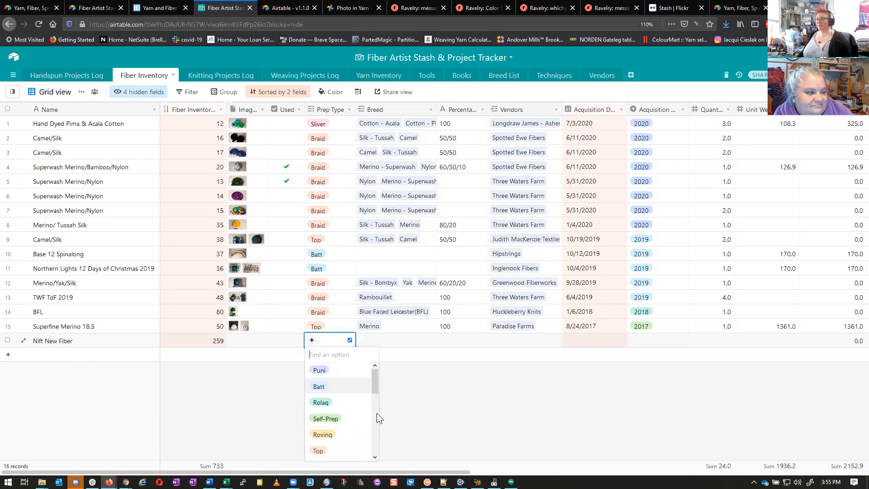
scroll(375, 394, "up", 2)
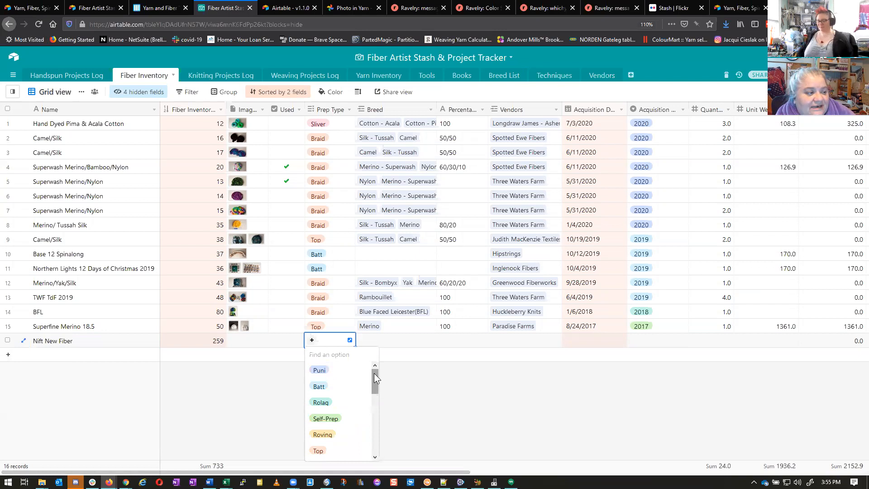
type("Boardworms")
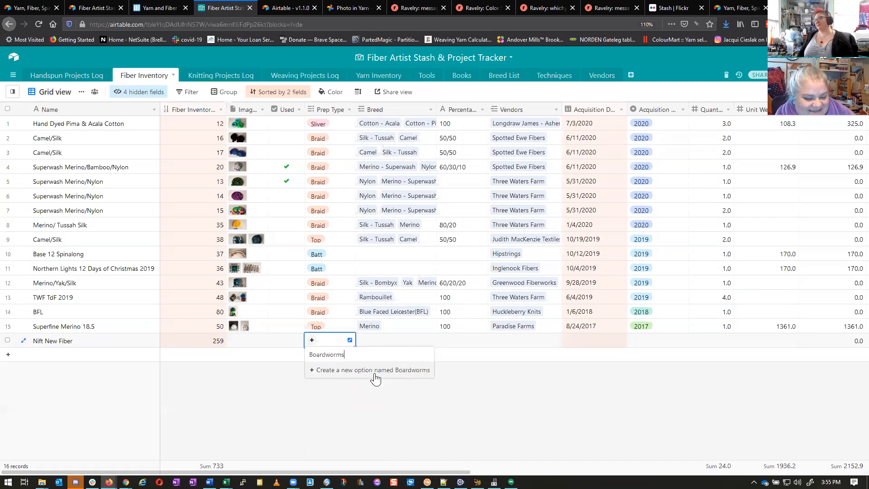
left_click(375, 379)
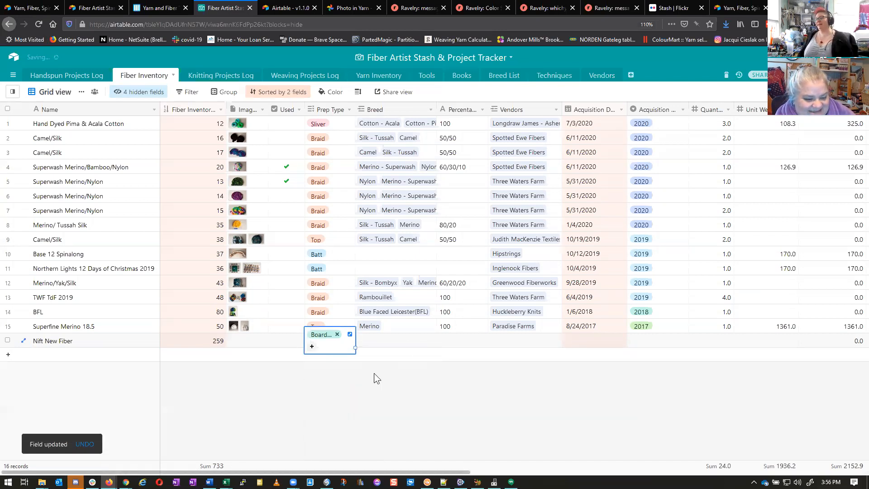
left_click(375, 374)
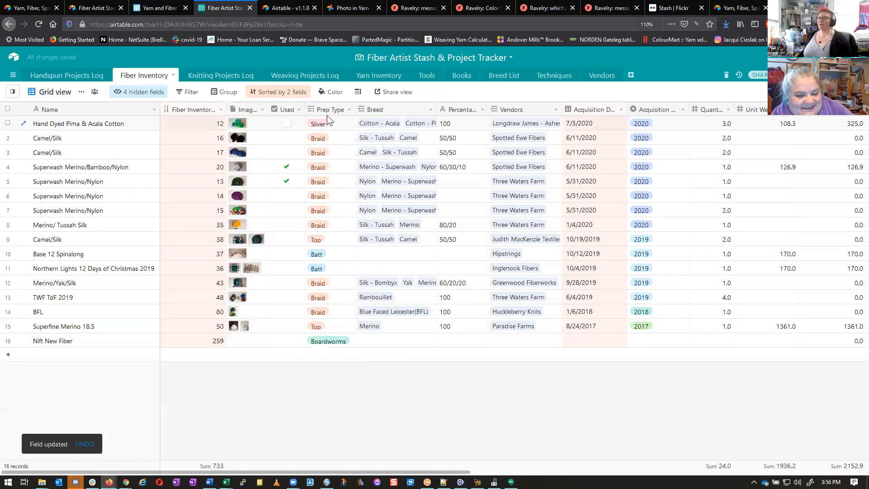
Step: Remove the stray "nra" option from the Prep Type field, review the remaining options and save the field changes
left_click(349, 110)
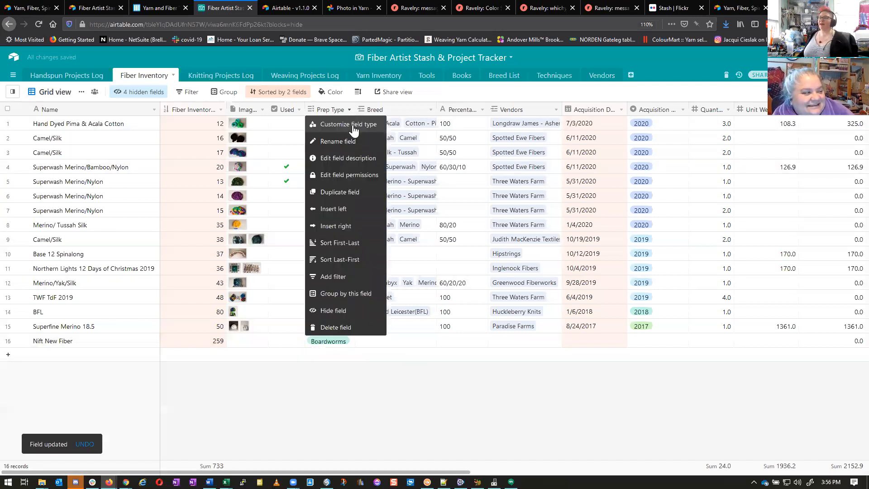
left_click(352, 128)
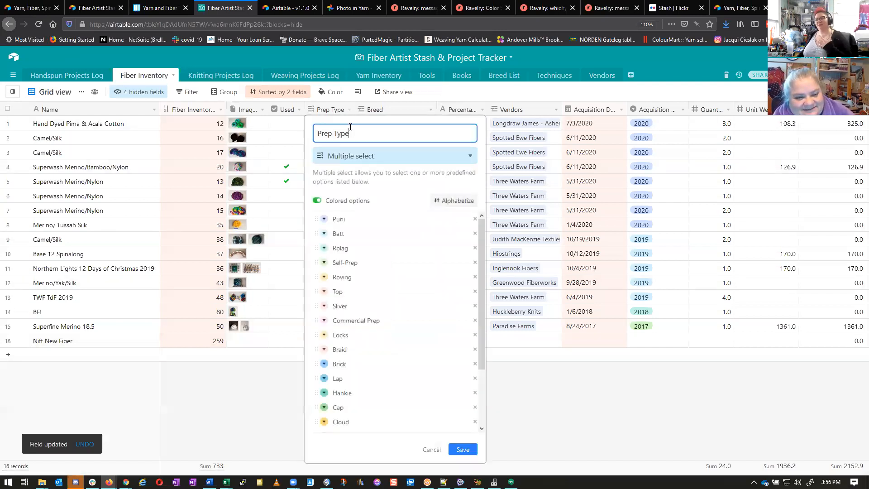
scroll(364, 281, "down", 2)
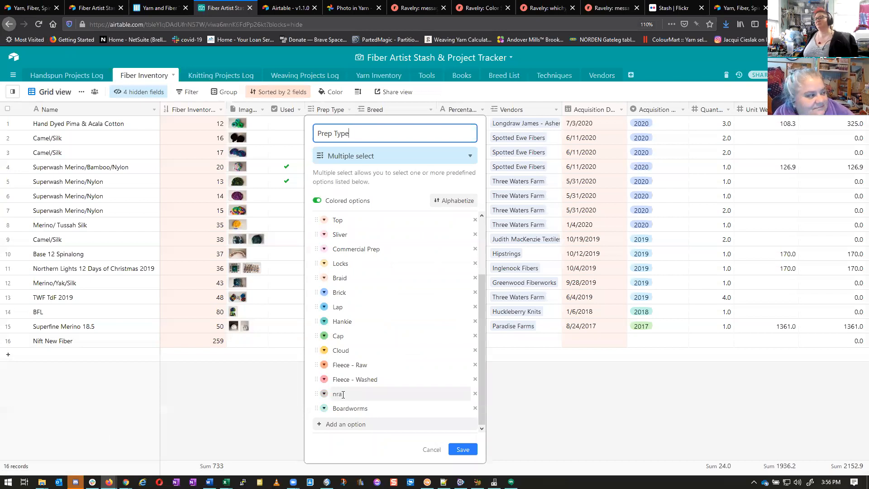
left_click(474, 394)
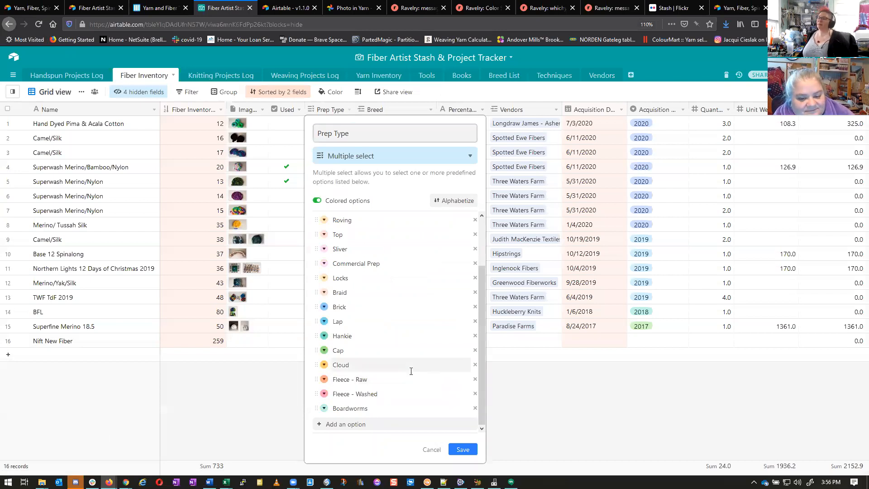
scroll(410, 369, "up", 3)
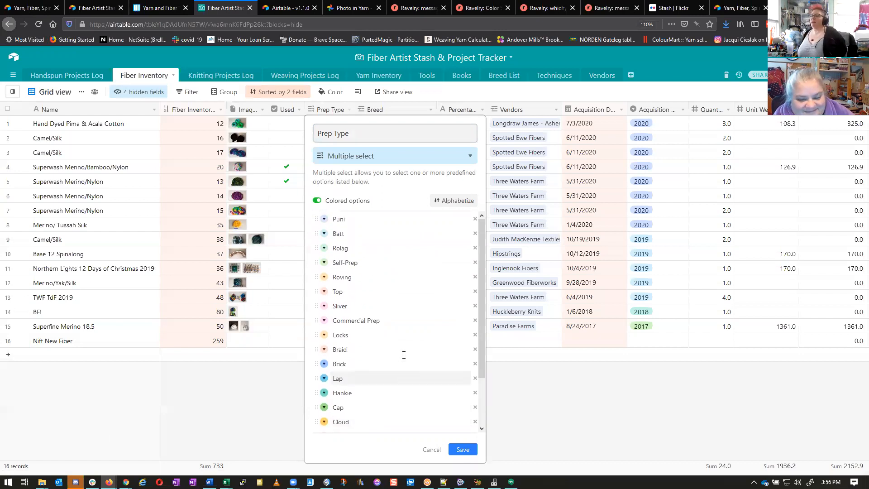
scroll(401, 337, "down", 3)
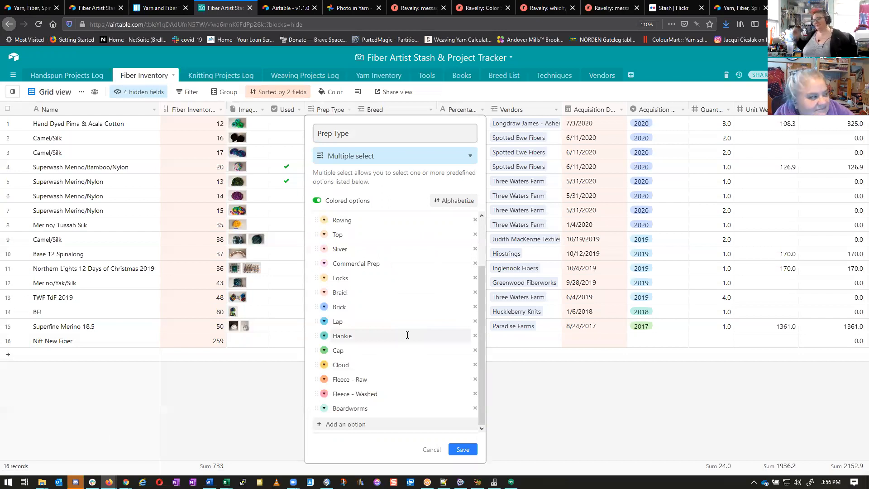
scroll(409, 328, "up", 3)
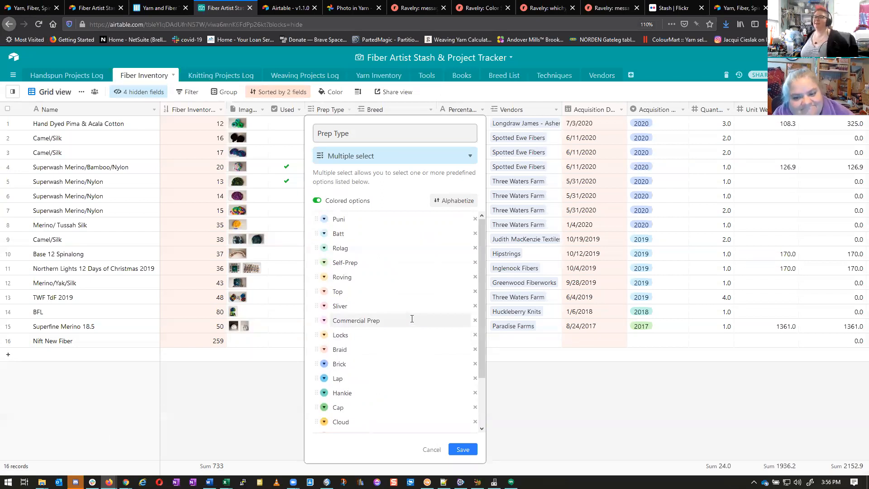
scroll(412, 318, "down", 3)
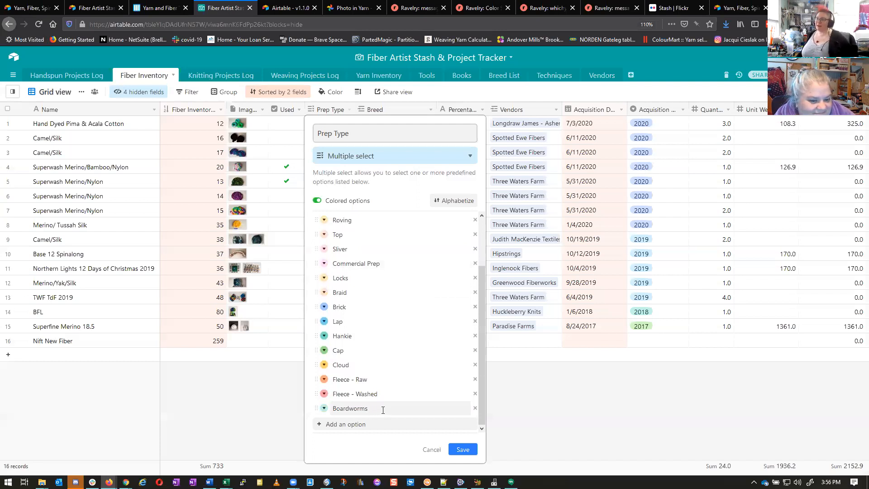
scroll(444, 361, "up", 2)
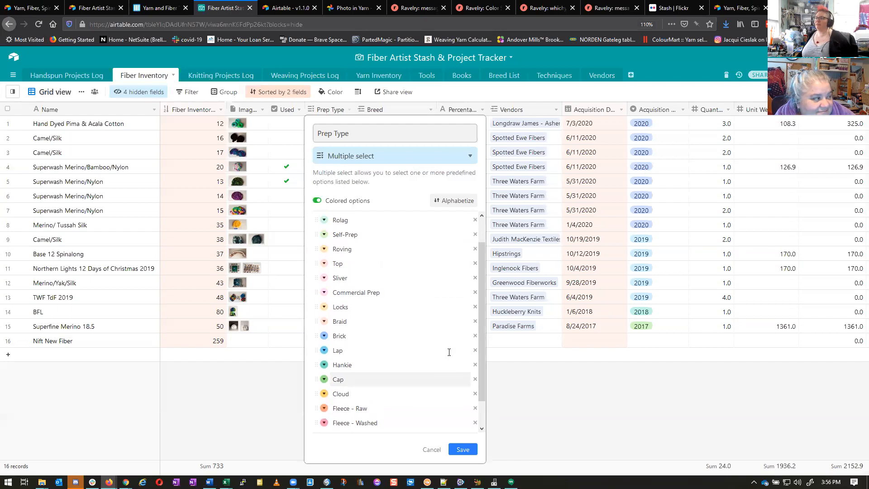
scroll(449, 352, "down", 2)
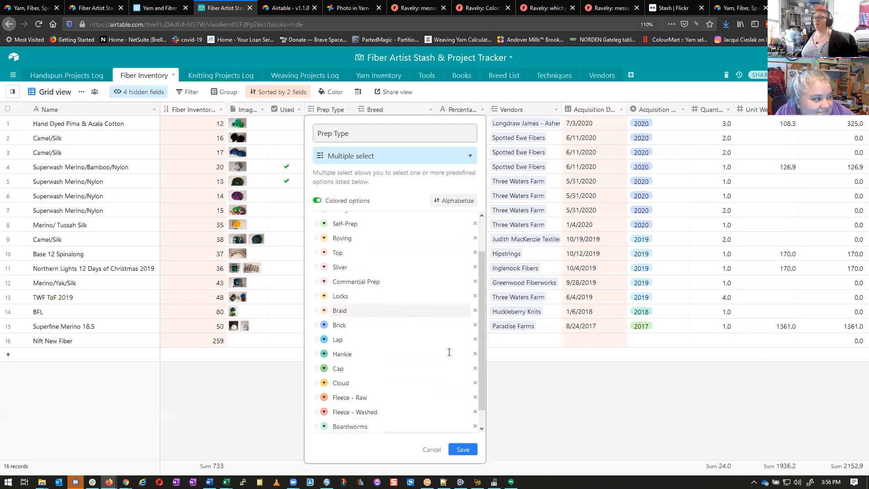
left_click(540, 403)
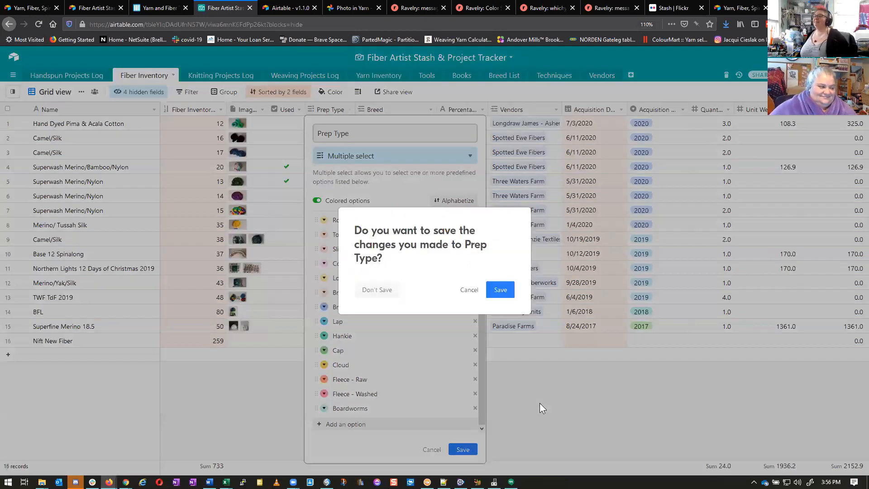
left_click(510, 289)
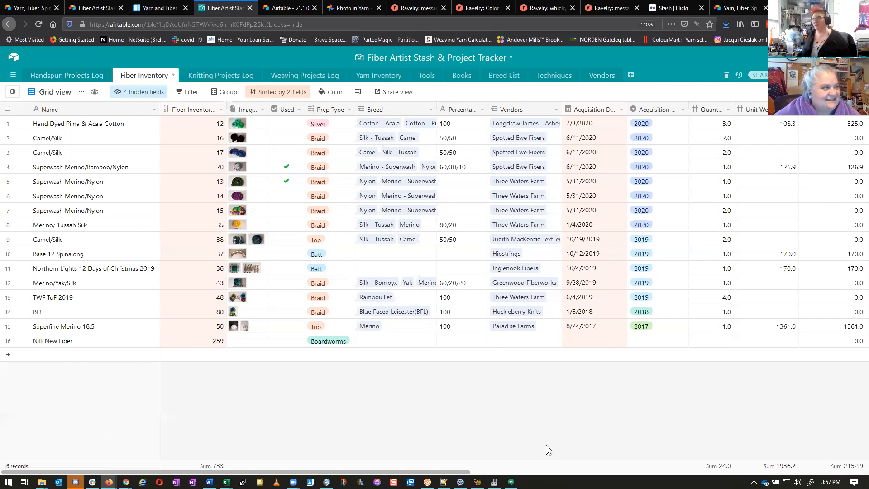
Step: Open the Books table and show its table options, list of saved views and grid view options
left_click(388, 340)
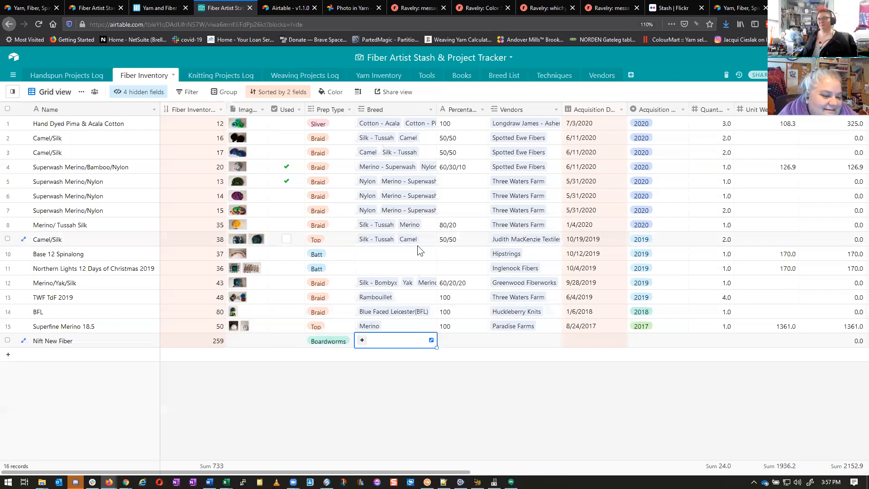
left_click(169, 76)
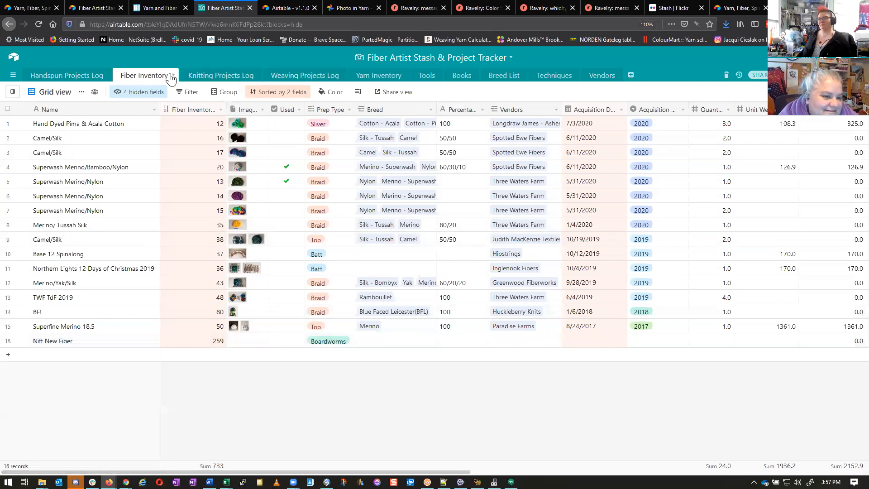
left_click(462, 80)
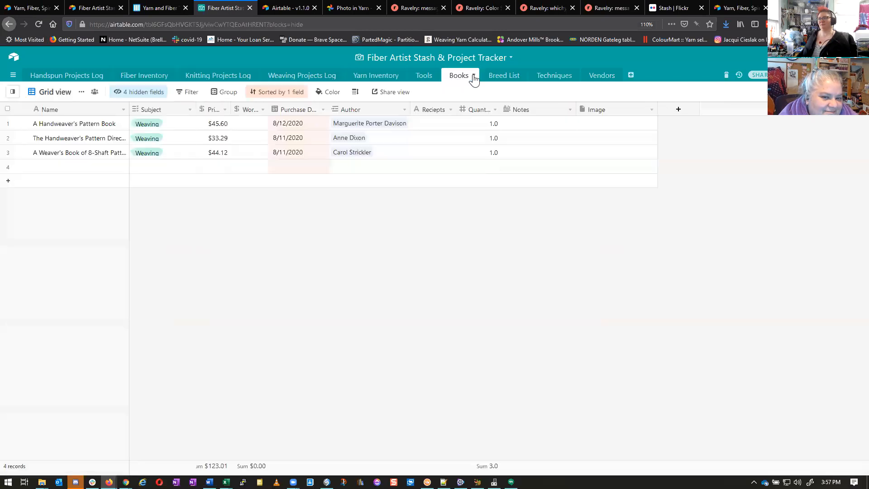
left_click(474, 77)
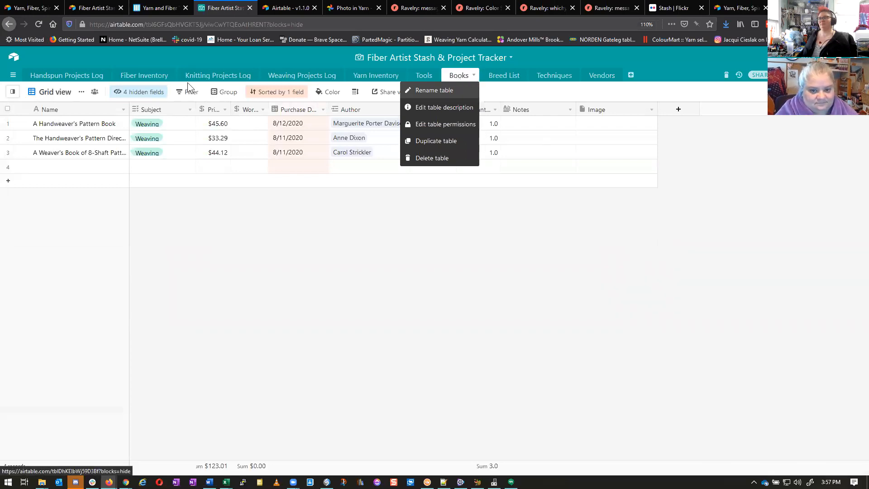
left_click(57, 91)
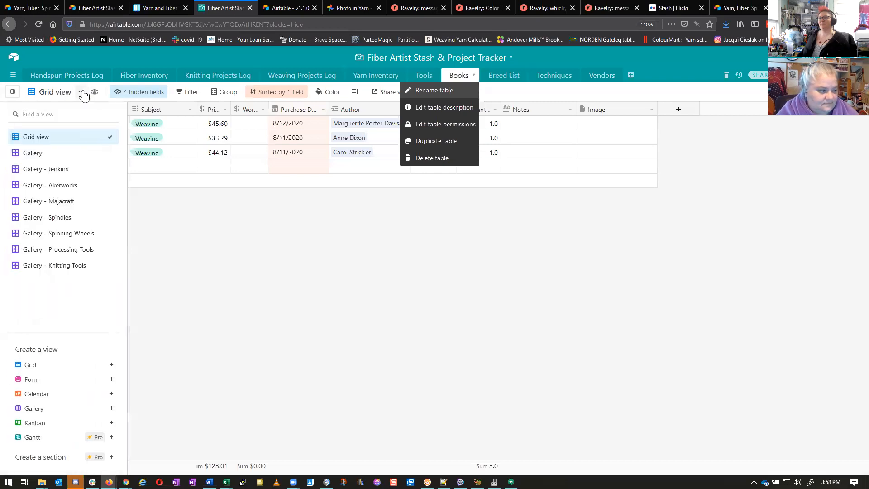
left_click(82, 92)
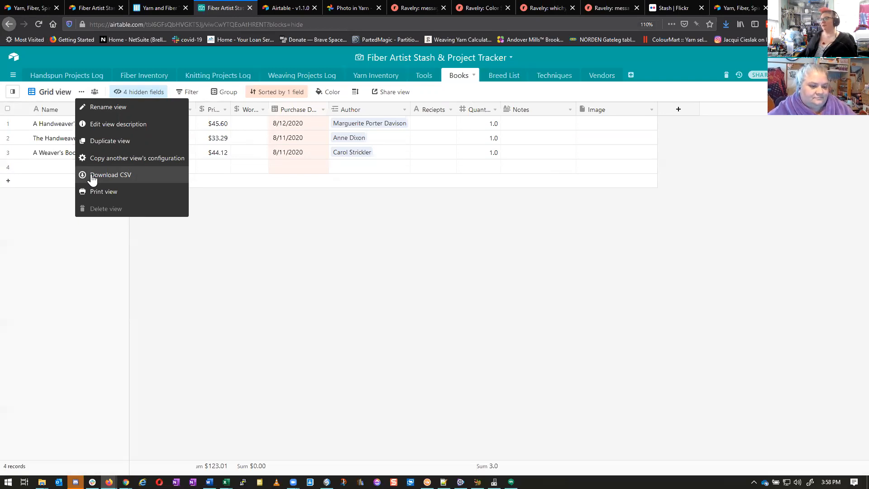
left_click(342, 227)
Step: Return to the Fiber Inventory table and review its further fields, from total weight and colorway through colors, ideas, notes and storage
left_click(151, 77)
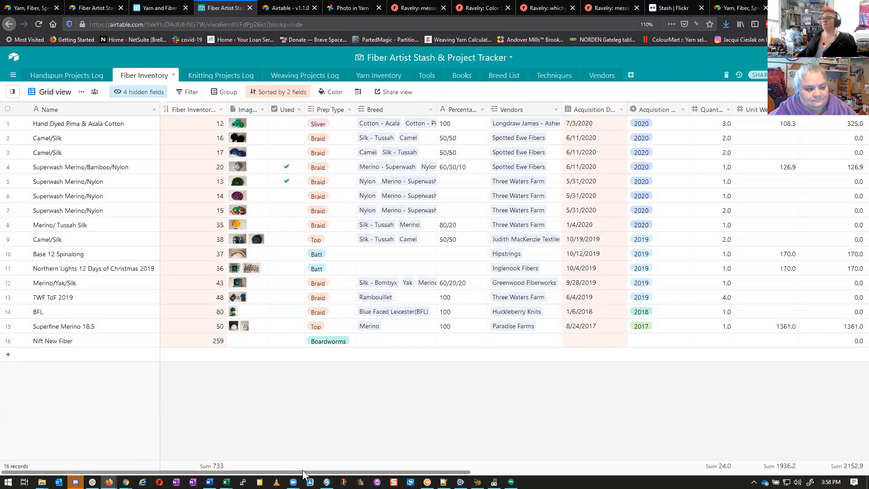
left_click_drag(303, 471, 666, 471)
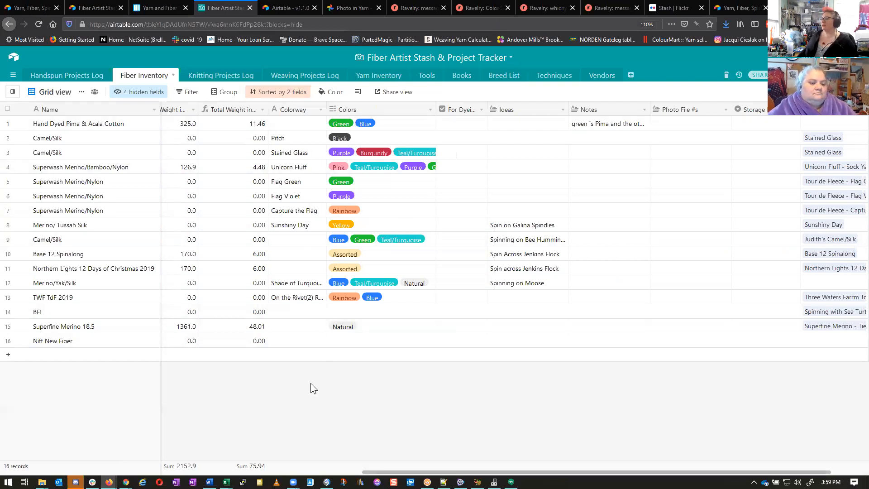
left_click_drag(372, 473, 10, 472)
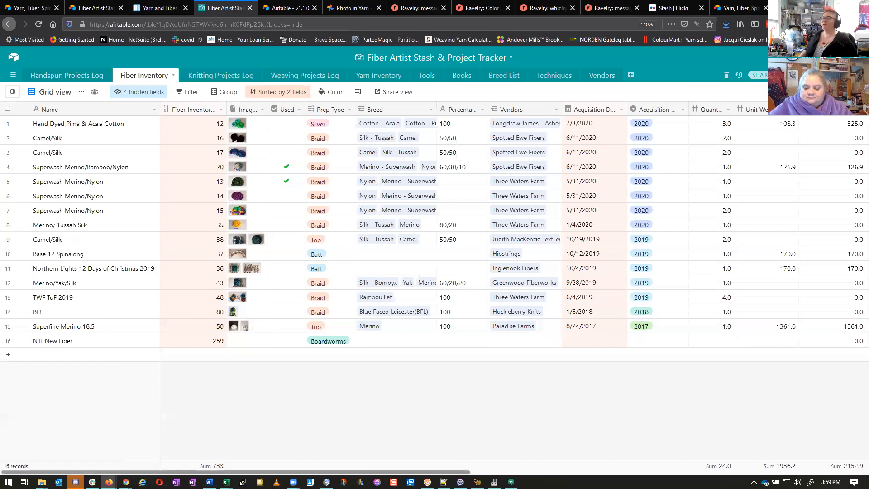
mouse_move(272, 472)
left_mouse_down()
mouse_move(335, 472)
mouse_move(258, 471)
left_mouse_up()
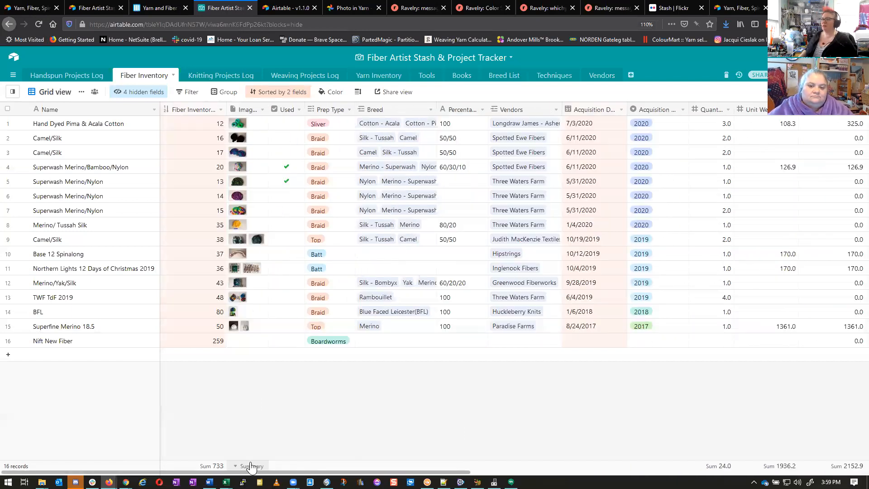
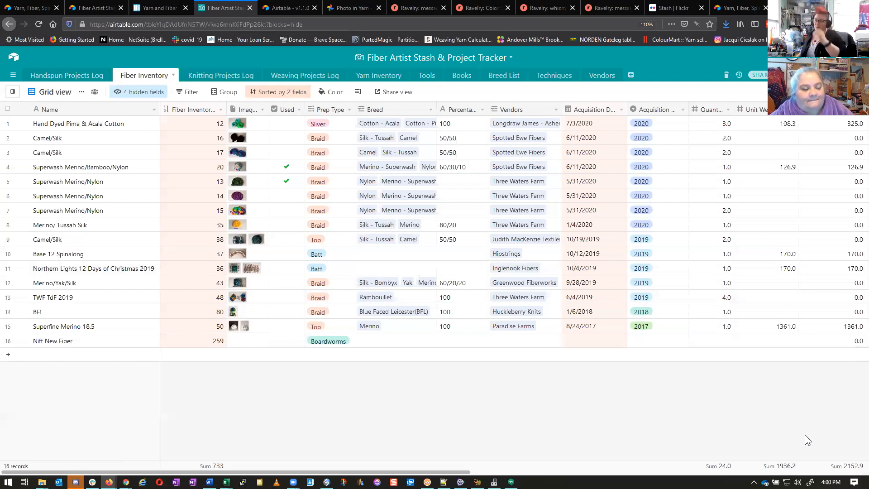
Step: Check the Books table and return to the Fiber Inventory table
mouse_move(289, 472)
left_mouse_down()
mouse_move(496, 472)
mouse_move(303, 473)
left_mouse_up()
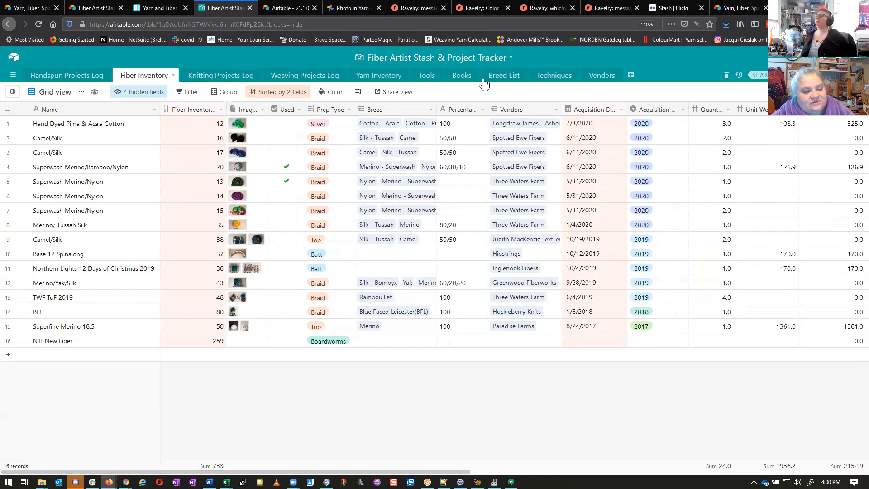
left_click(454, 79)
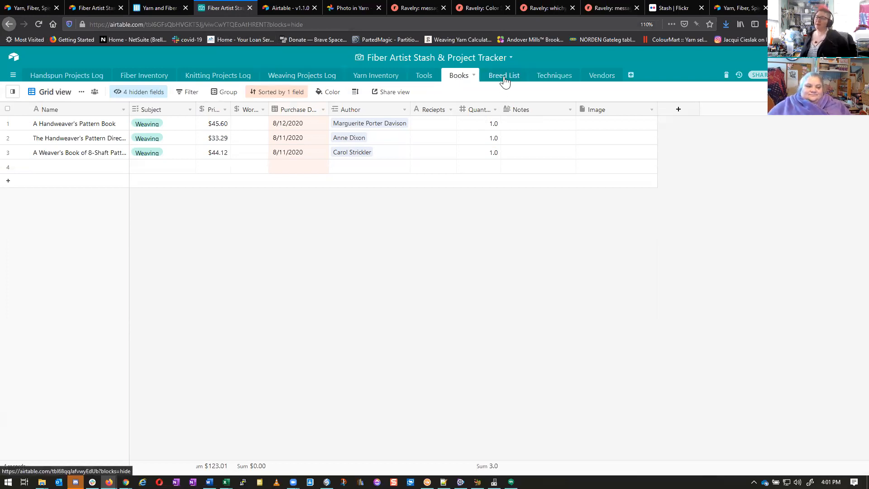
left_click(149, 83)
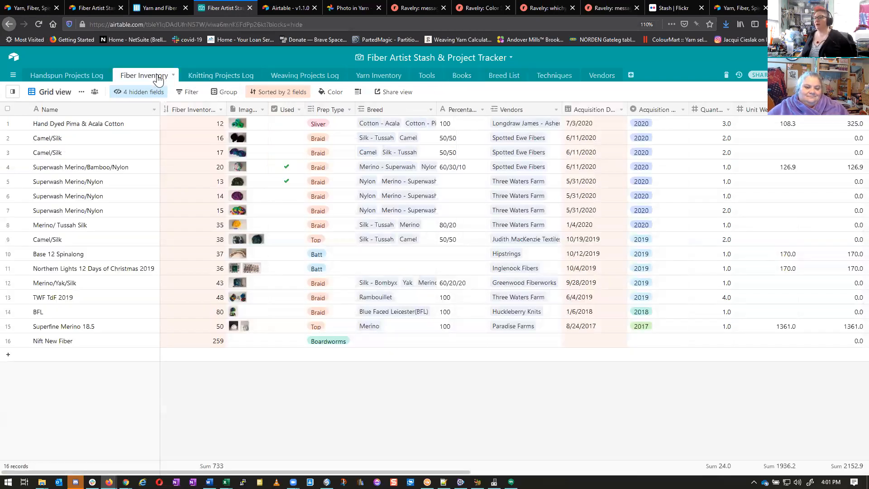
Step: Open the Knitting Projects Log and review its fields, from images and pattern through handspun and indie dyer yarn to needles and project status
left_click(190, 78)
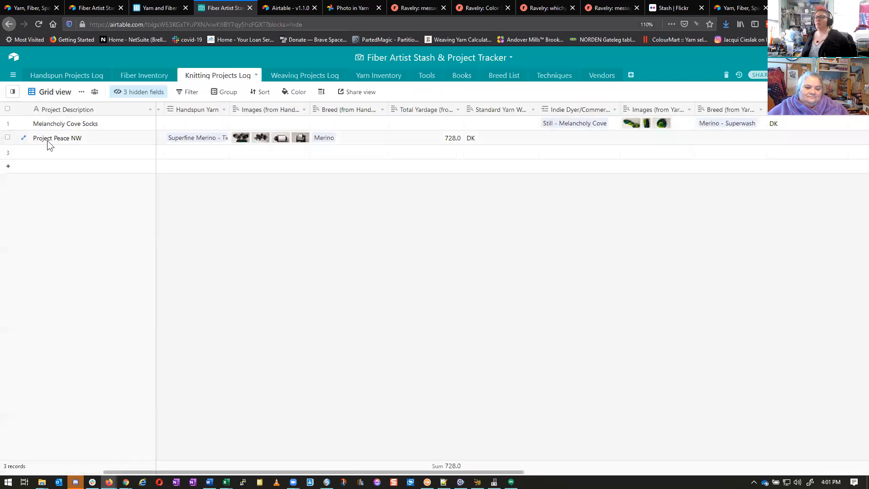
left_click_drag(282, 472, 179, 460)
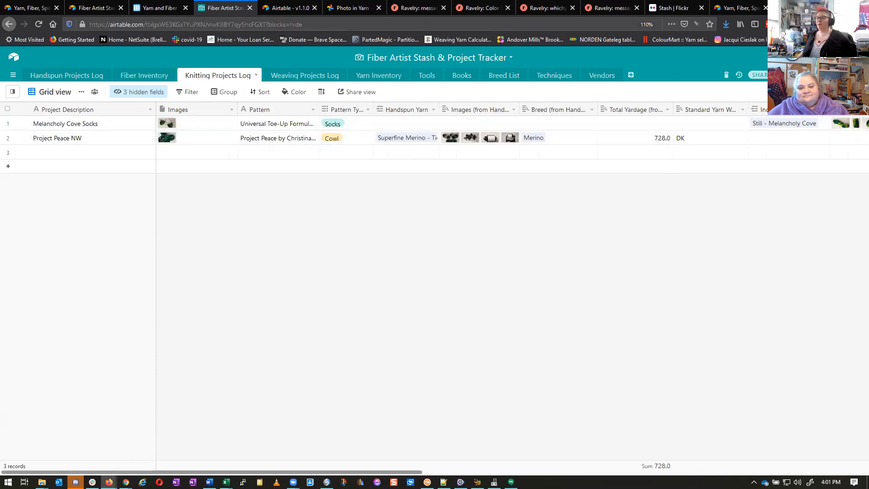
scroll(512, 290, "right", 7)
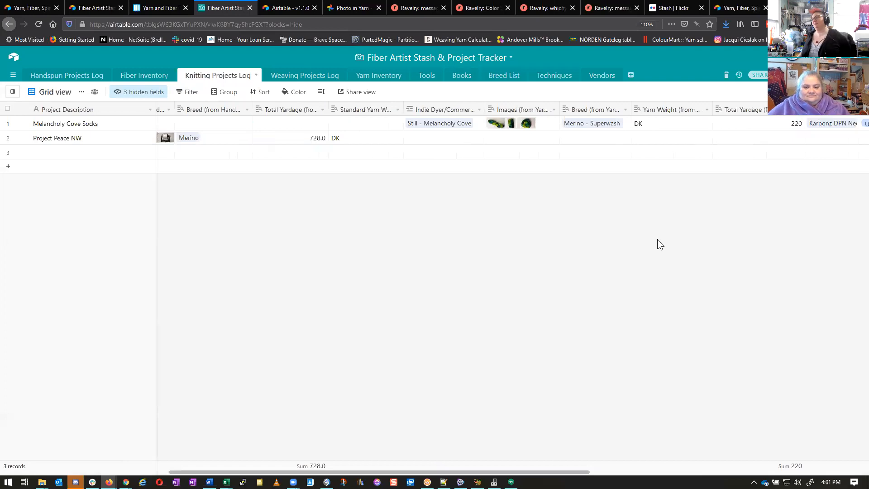
left_click_drag(505, 472, 598, 472)
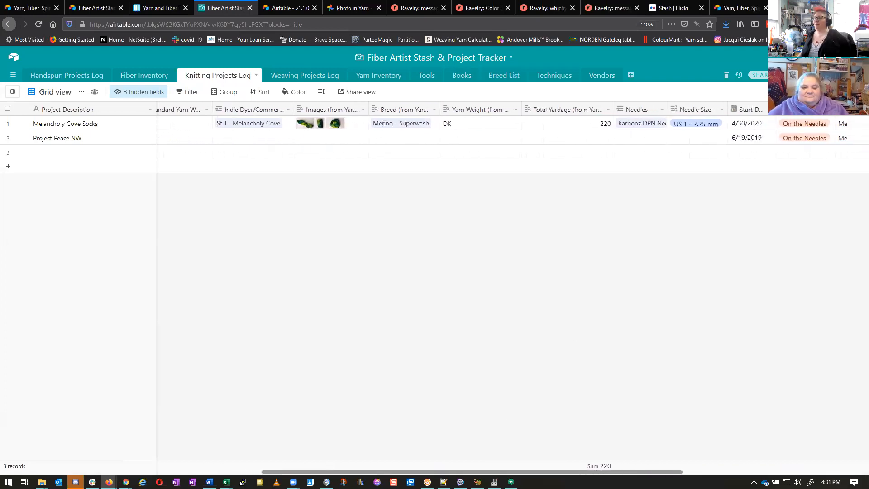
left_click_drag(576, 473, 486, 472)
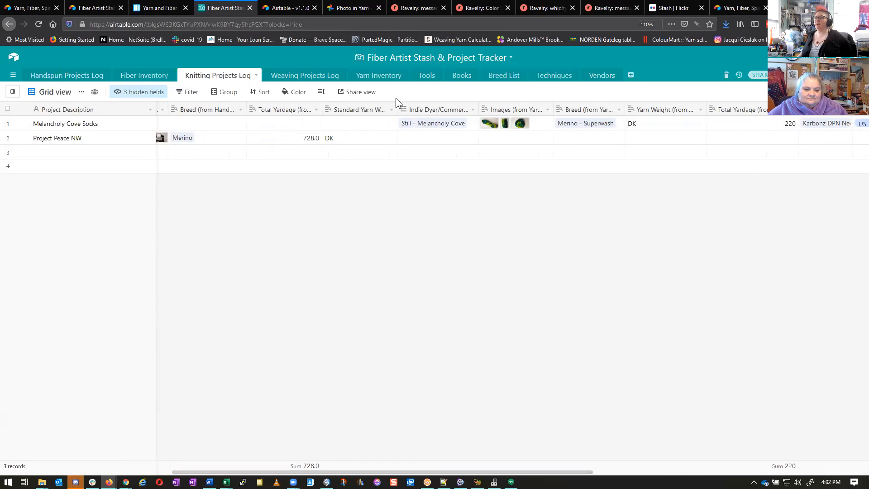
left_click_drag(488, 472, 372, 472)
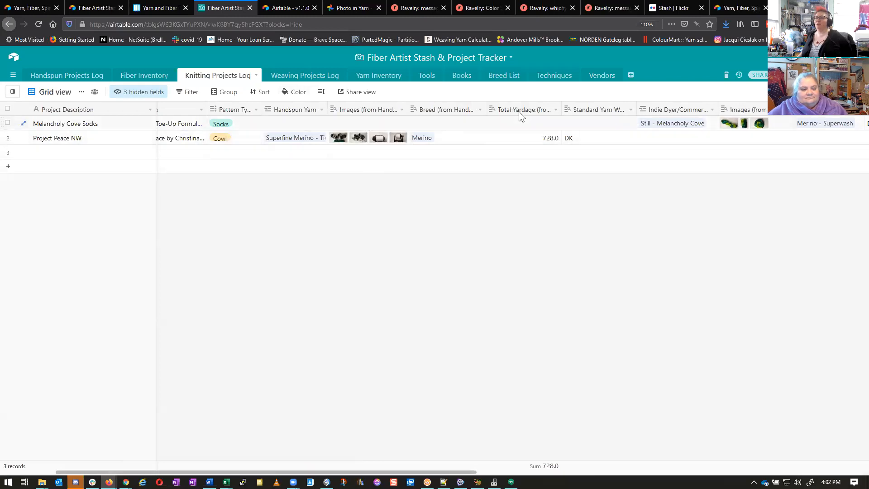
left_click_drag(292, 472, 518, 456)
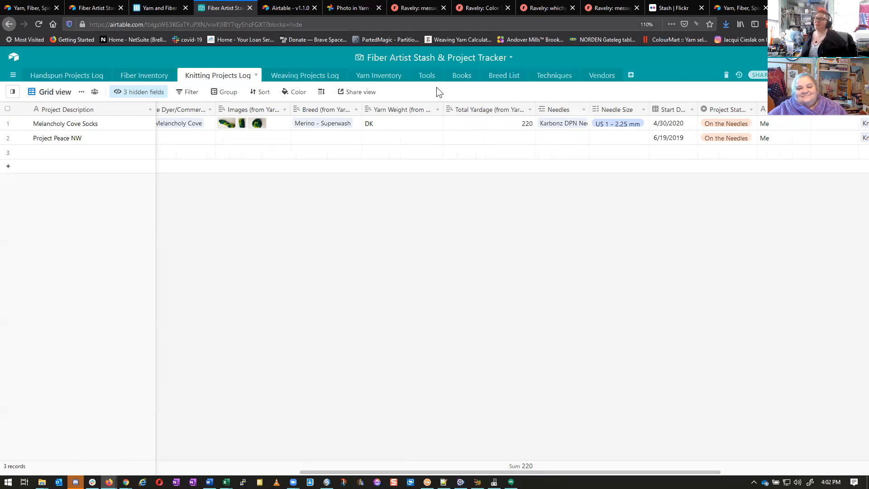
Step: Browse the tool records that can be linked in the Needles field of Project Peace NW and close the list
left_click(575, 136)
left_click(543, 138)
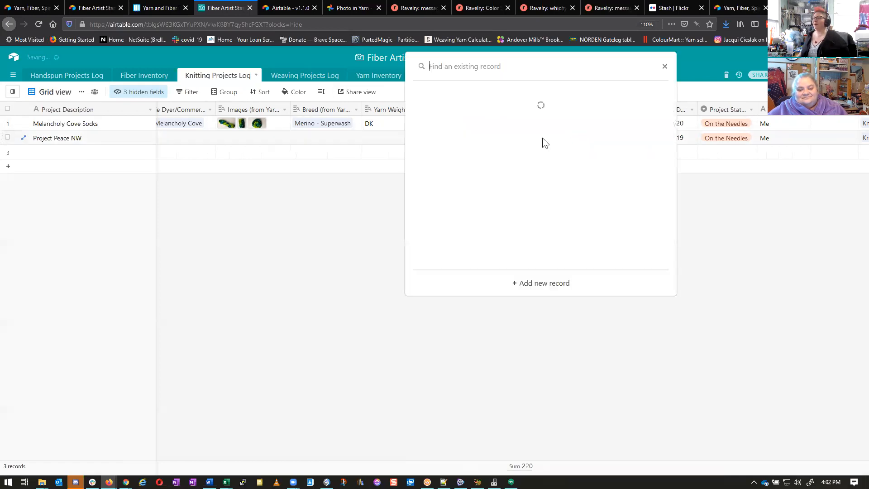
scroll(512, 130, "down", 5)
scroll(511, 131, "down", 7)
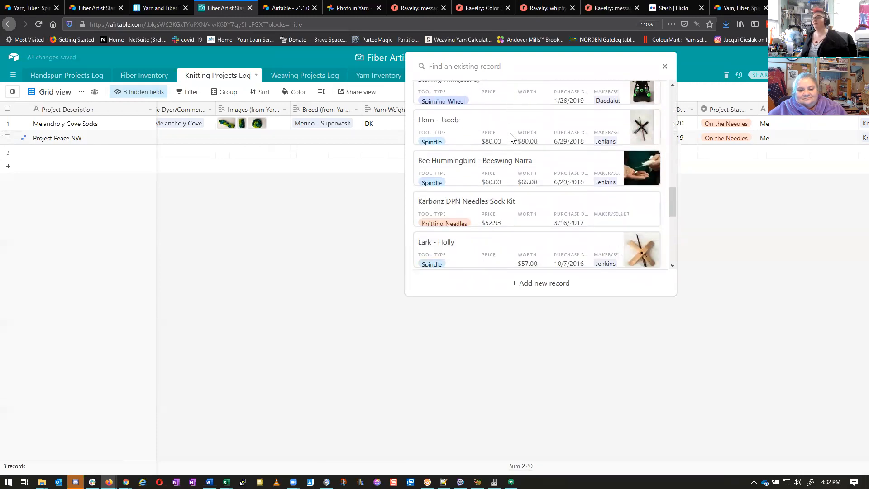
scroll(479, 141, "down", 5)
left_click(665, 66)
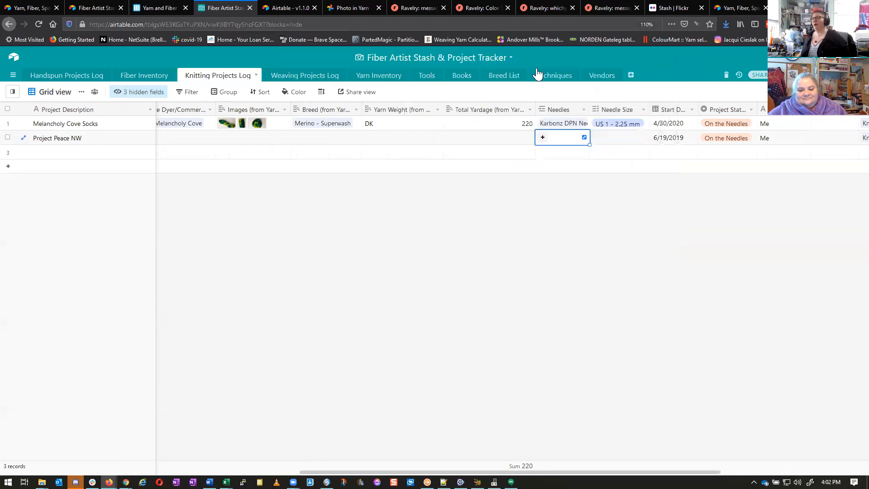
Step: Create a new grid view named "Knitting Needles" in the Tools table
left_click(426, 75)
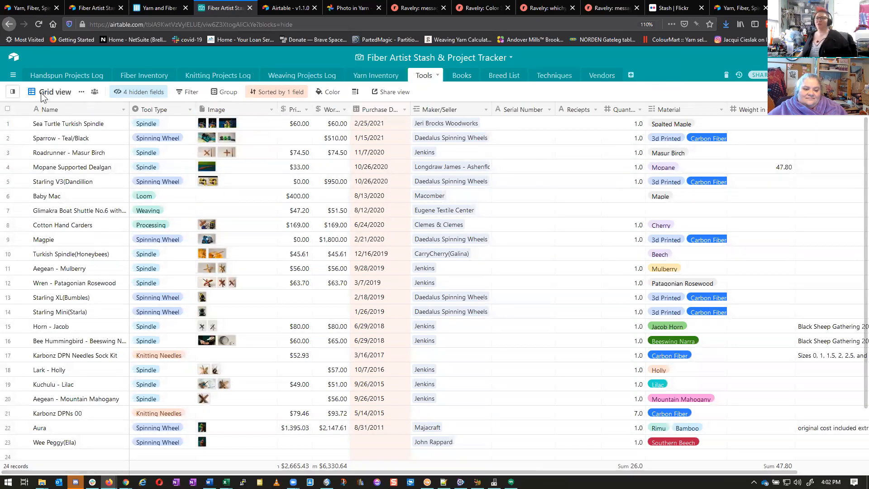
left_click(61, 92)
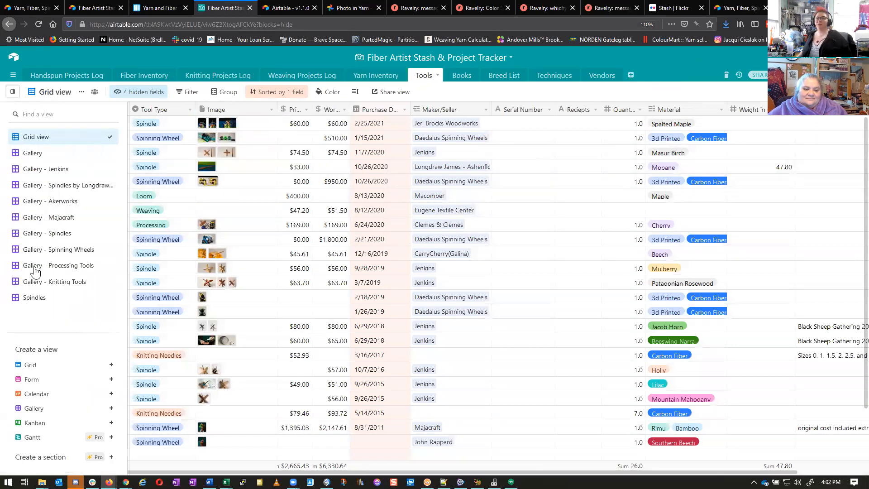
left_click(40, 371)
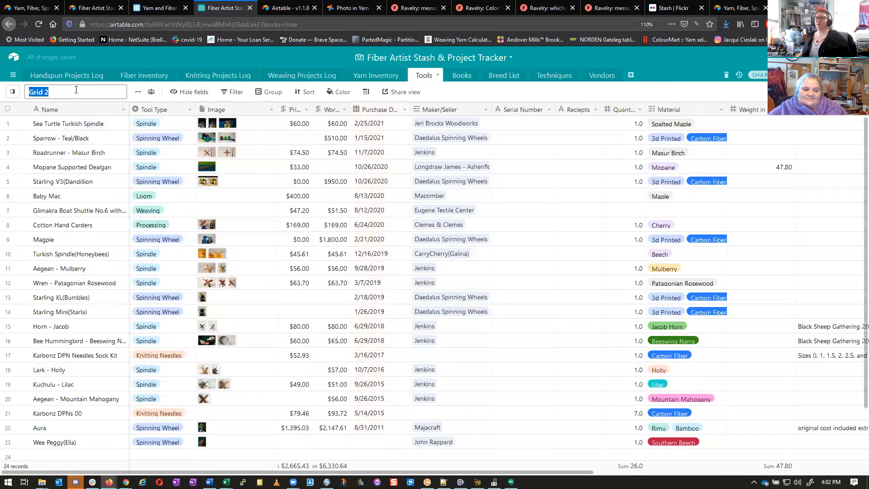
type("Knitting ne")
key("BackSpace")
key("BackSpace")
type("NE")
key("BackSpace")
type("eedles")
key("Return")
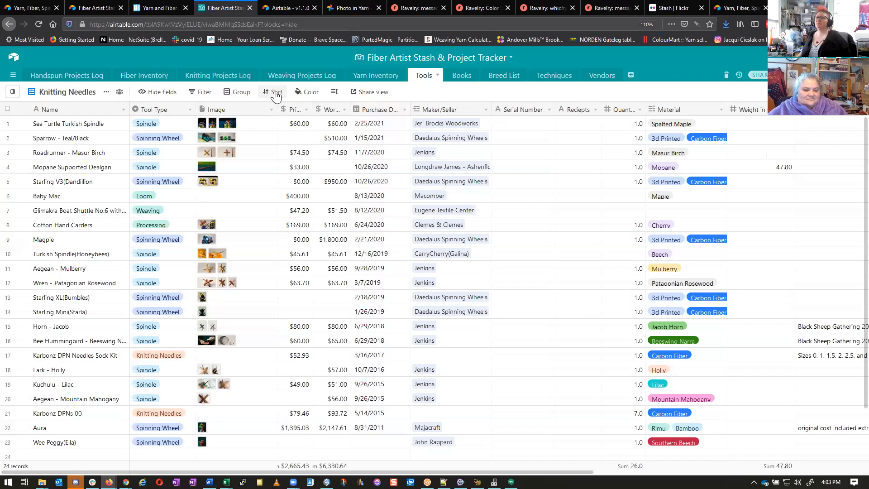
Step: Filter the Knitting Needles view to records where Tool Type is Knitting Needles
left_click(205, 94)
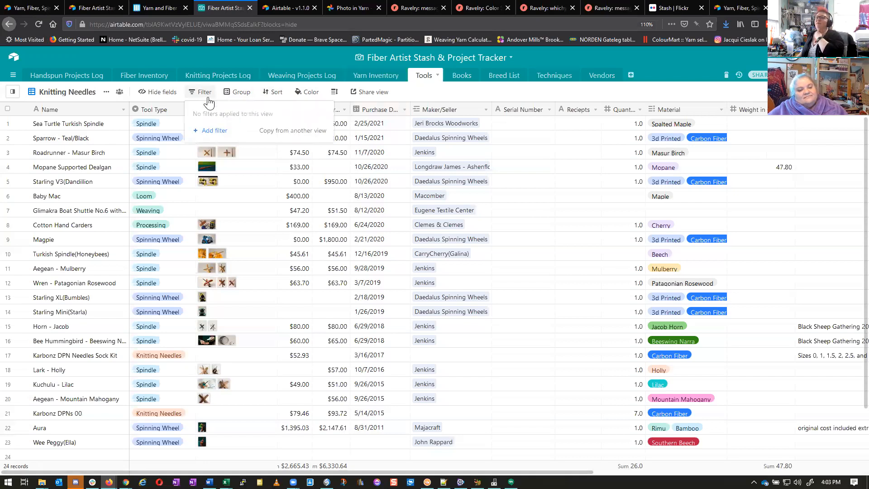
left_click(213, 131)
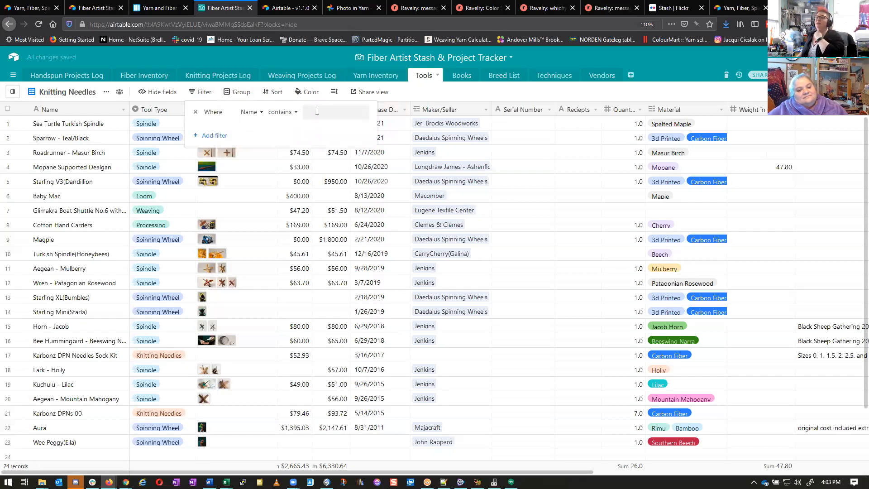
left_click(251, 112)
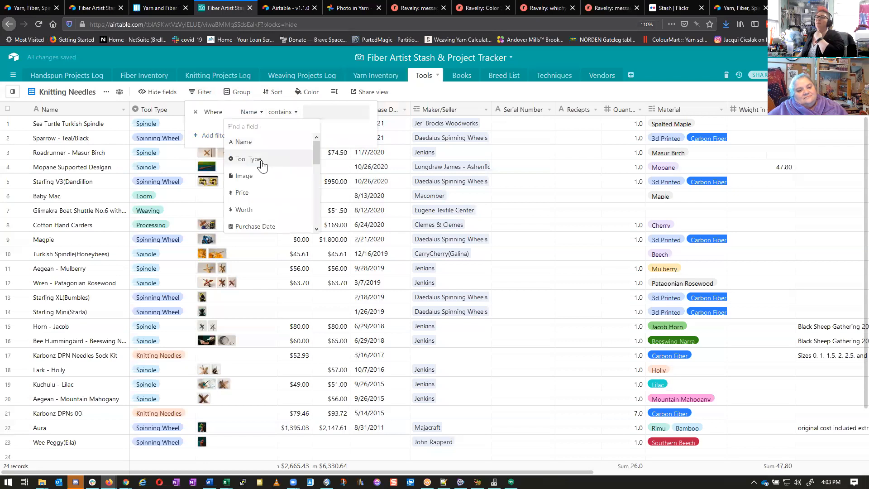
left_click(256, 159)
left_click(336, 116)
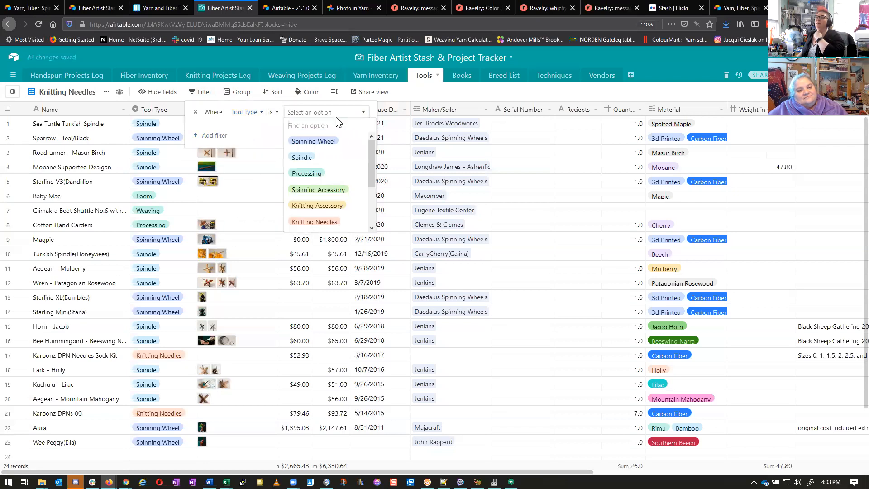
left_click(330, 222)
left_click(290, 246)
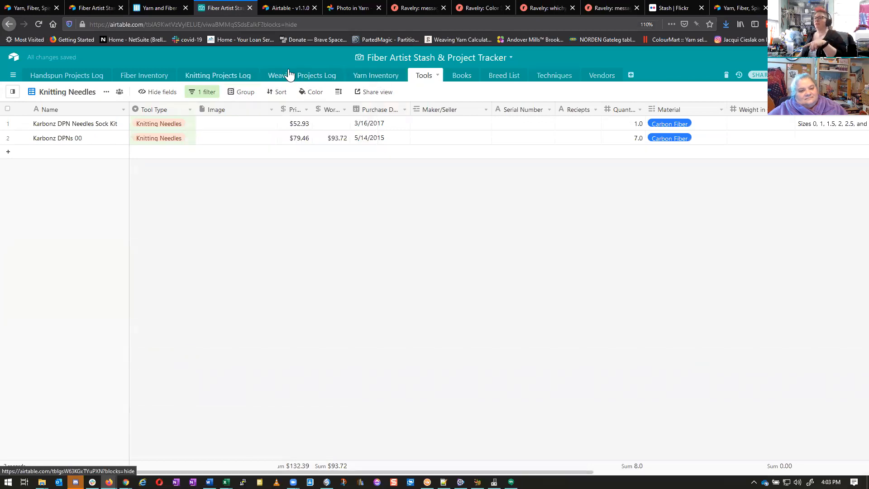
Step: Limit the Knitting Projects Log's Needles field to records from the Knitting Needles view, save it and check the linkable records for Project Peace NW
left_click(222, 80)
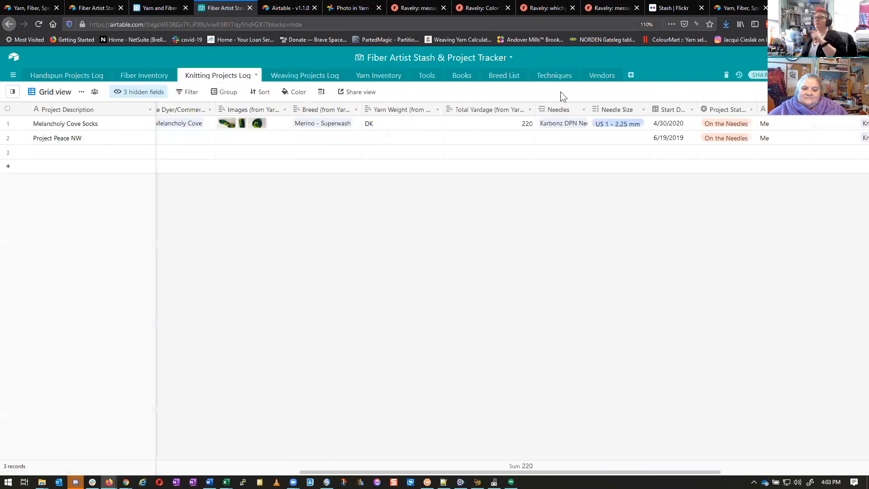
left_click(584, 110)
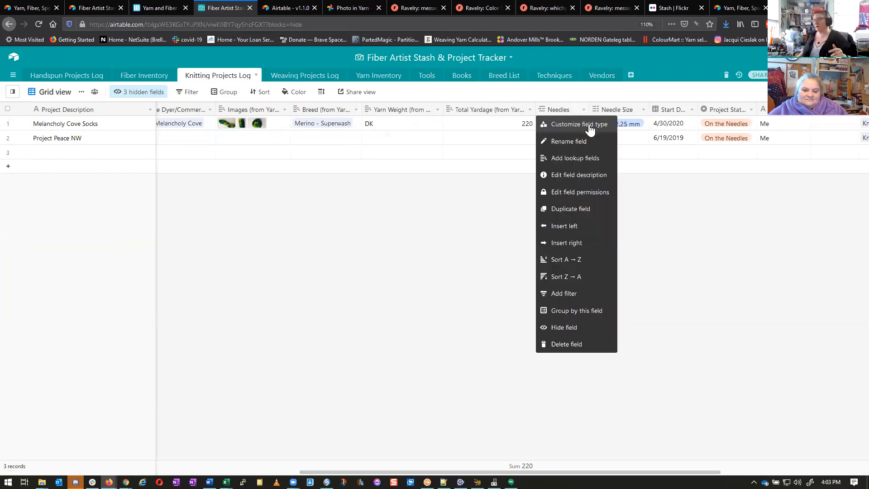
left_click(590, 129)
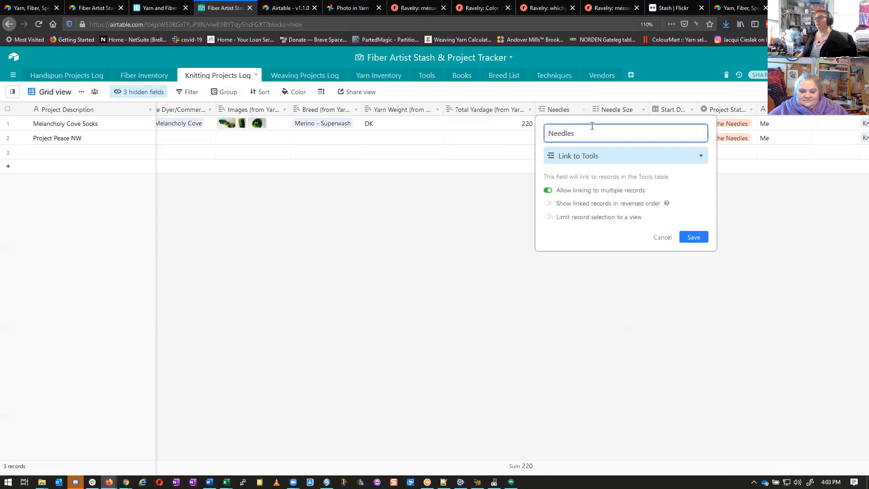
left_click(549, 217)
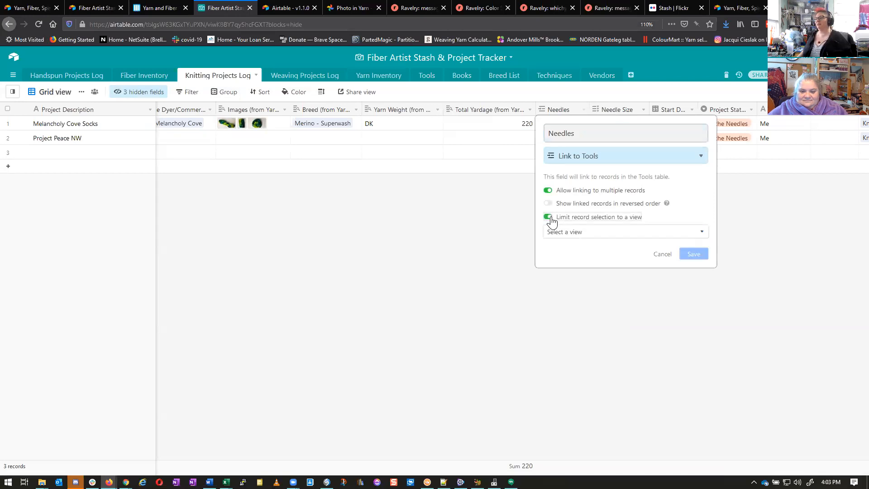
left_click(579, 236)
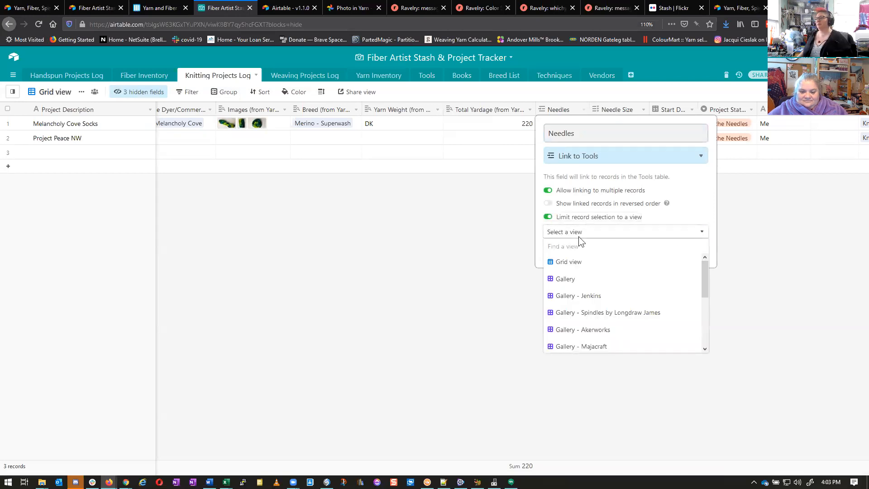
scroll(609, 273, "down", 3)
left_click(588, 345)
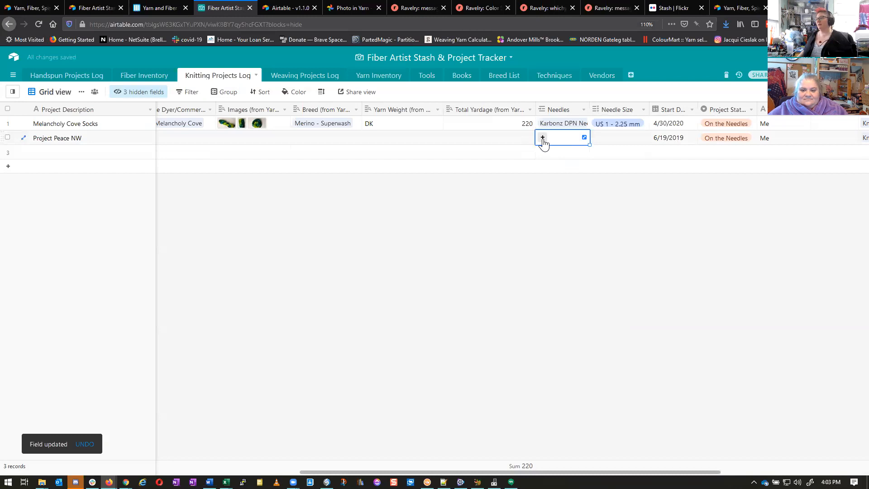
left_click(542, 138)
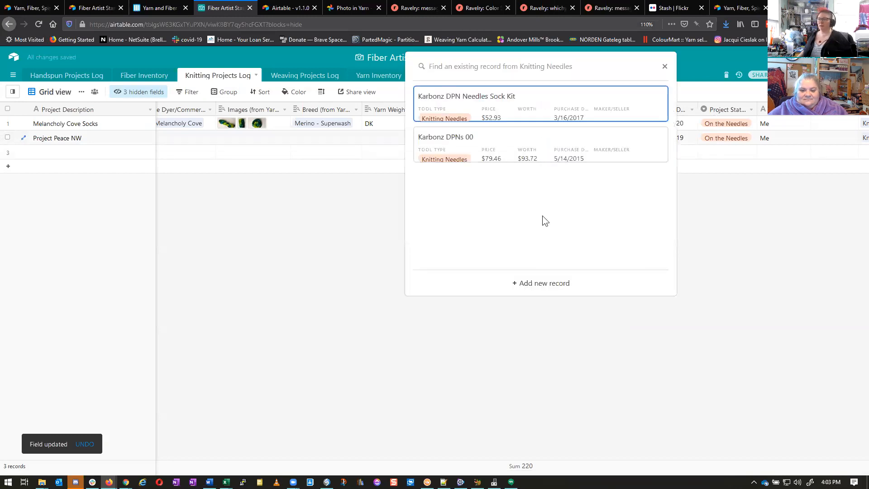
left_click(665, 67)
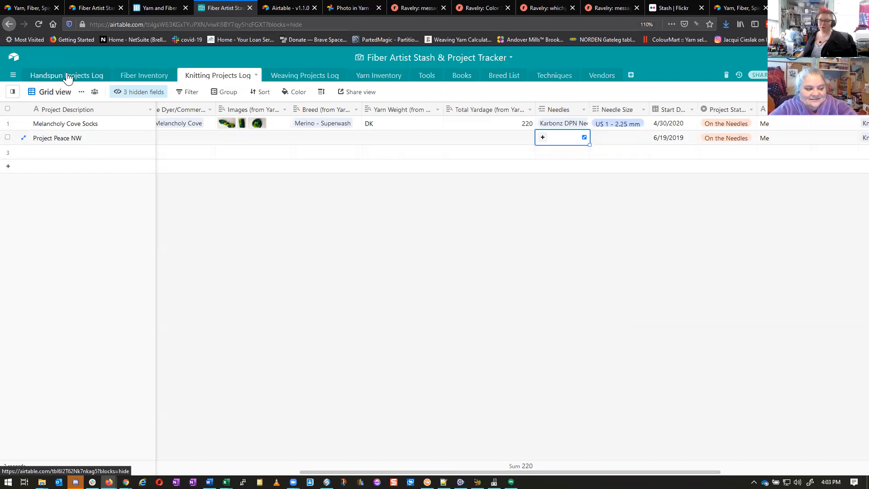
Step: Open the Weaving Projects Log and review its fields, from images, pattern, EPI and PPI through yarn to loom, tools and project status
left_click(310, 79)
left_click(310, 79)
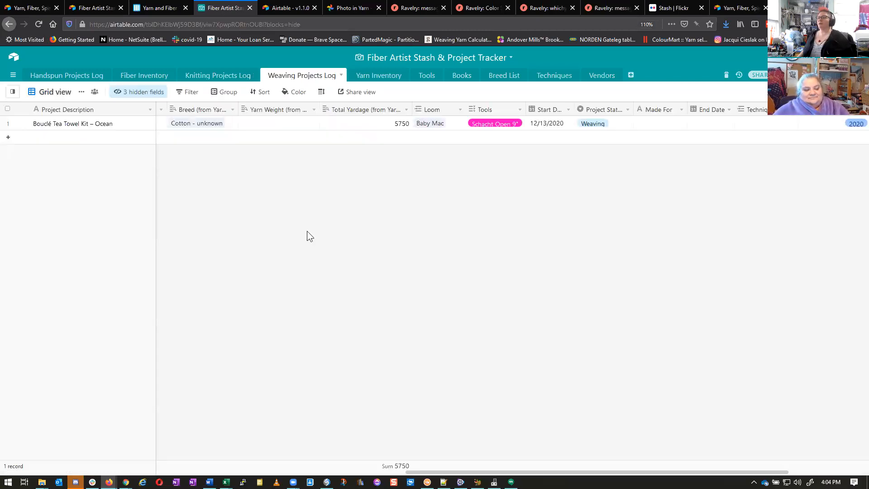
left_click_drag(410, 472, 6, 466)
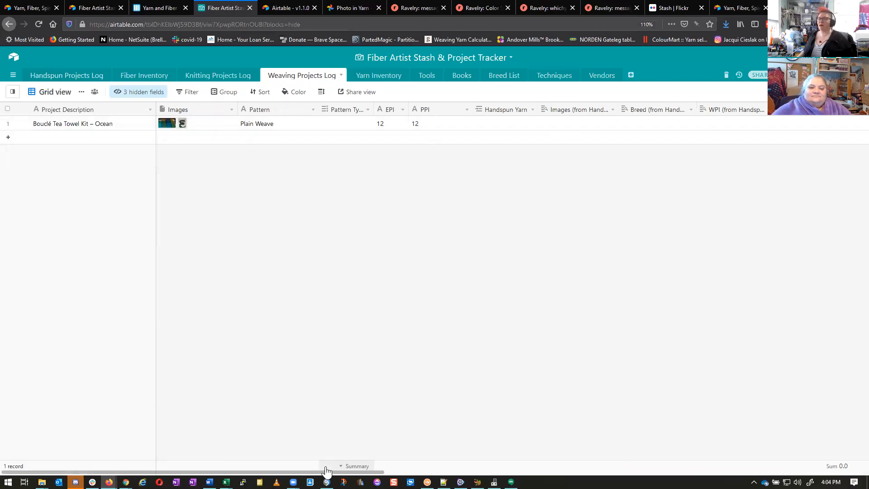
left_click_drag(325, 472, 749, 441)
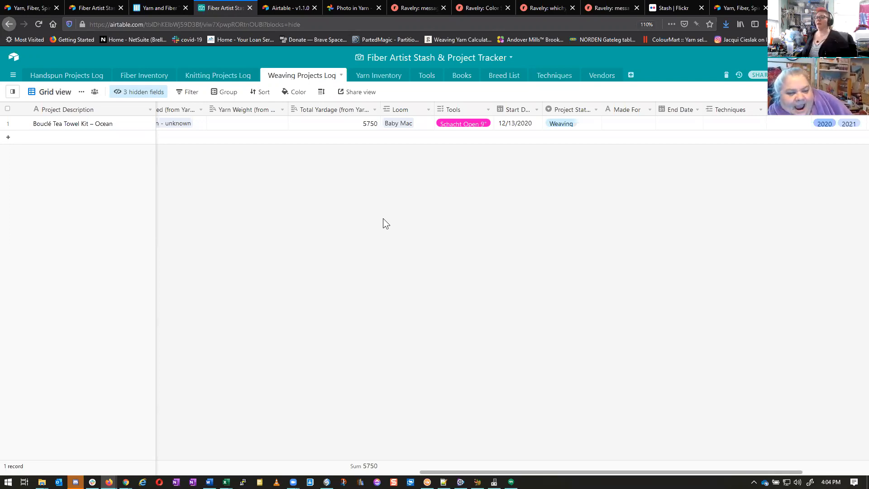
Step: Switch to the Yarn and Fiber Tracking base and view the Project Ideas Kanban board stacked by status
left_click(156, 7)
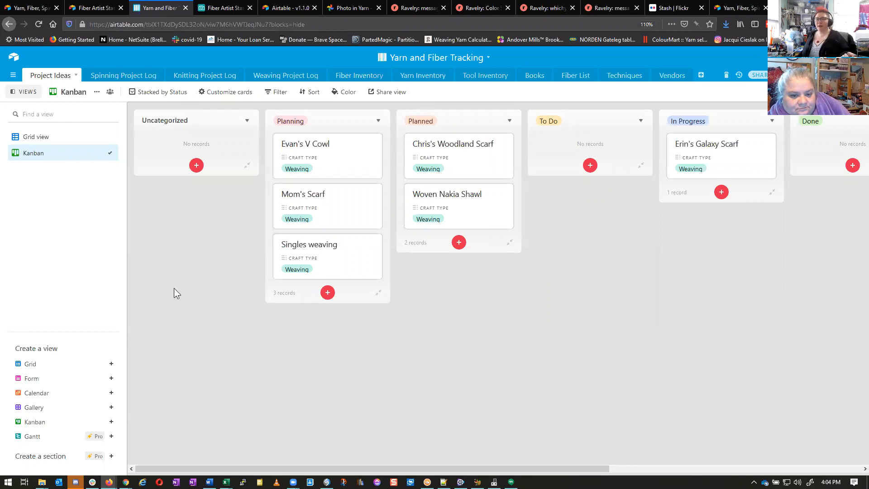
mouse_move(186, 467)
left_mouse_down()
mouse_move(364, 465)
mouse_move(202, 465)
left_mouse_up()
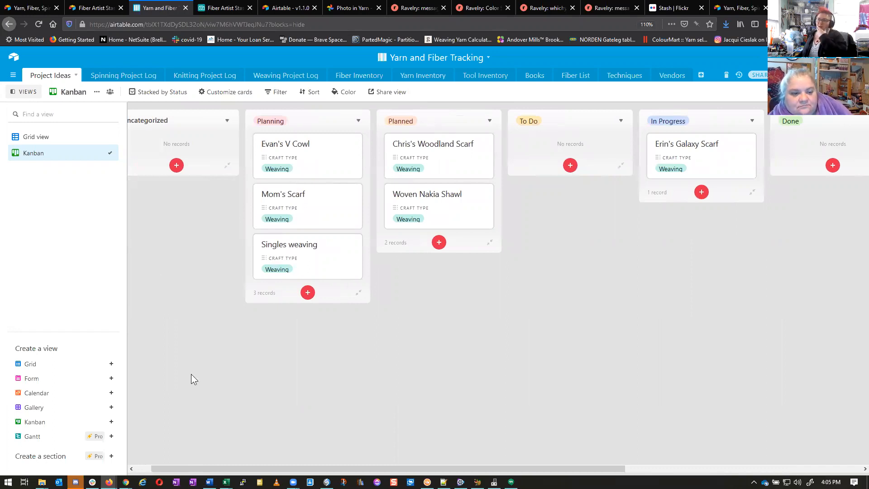
Step: Review the Project Ideas records in the grid view, including the Singles weaving note, and return to the Kanban board
left_click_drag(172, 470, 144, 471)
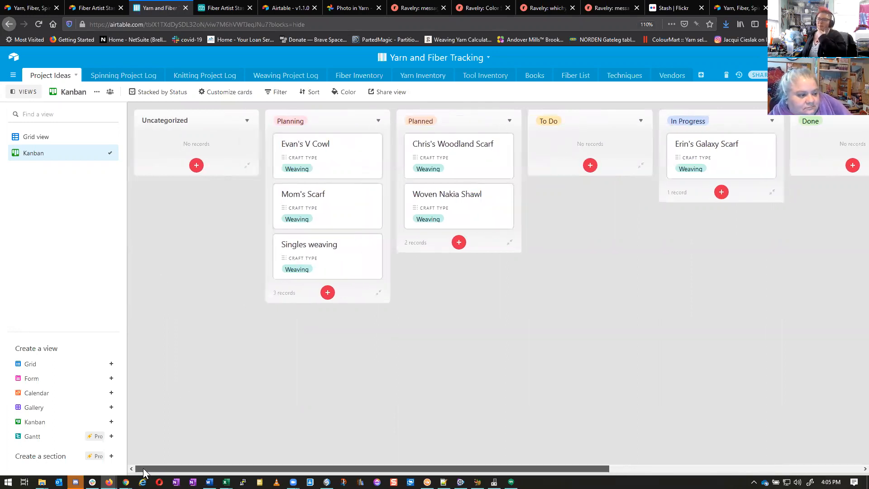
left_click(39, 140)
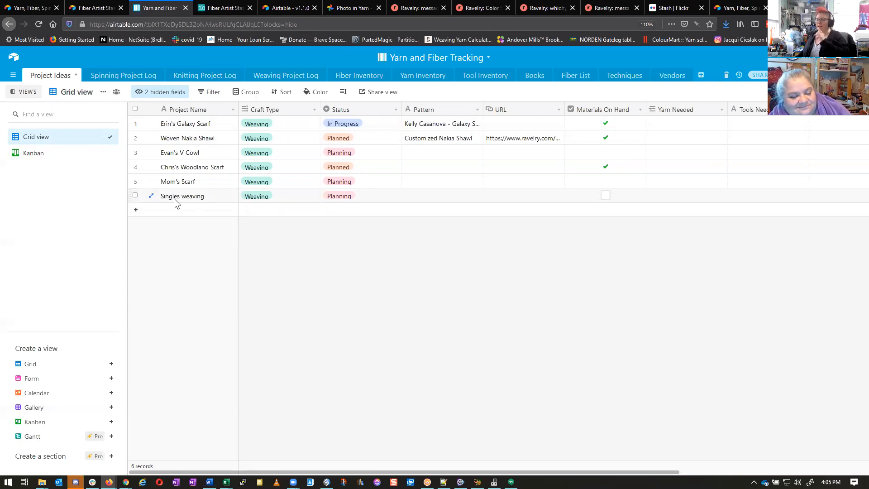
left_click_drag(343, 472, 536, 471)
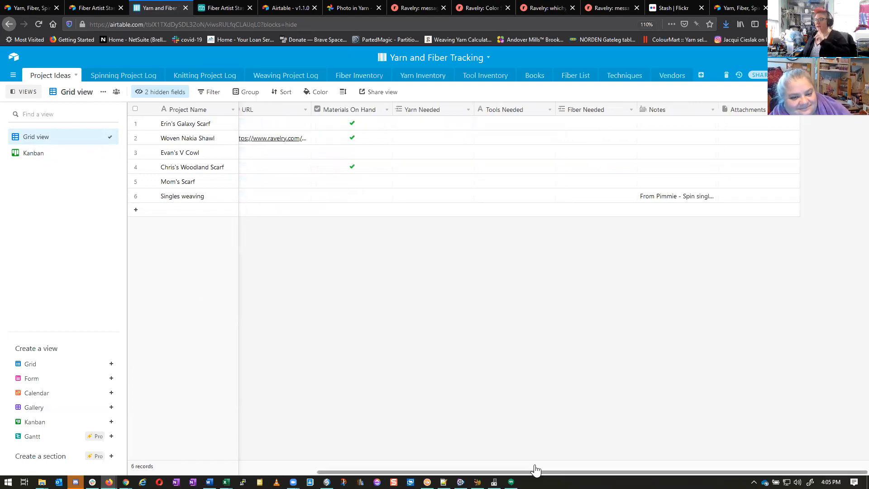
left_click(675, 197)
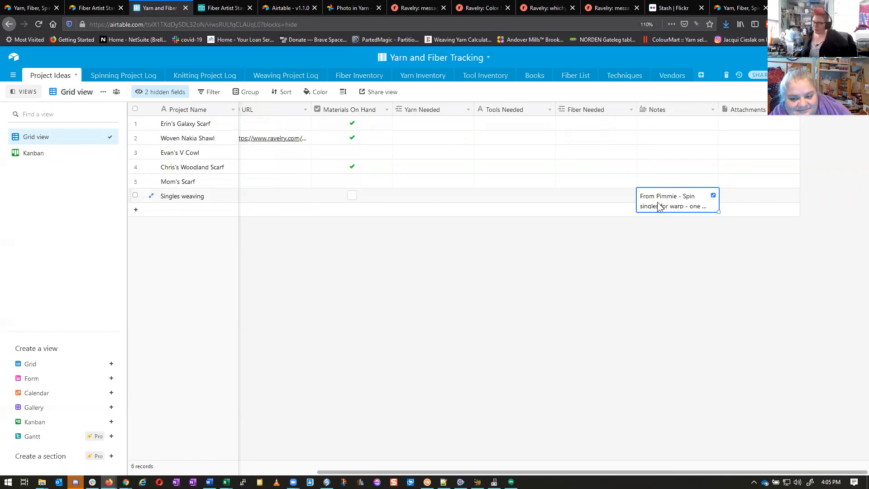
left_click(35, 153)
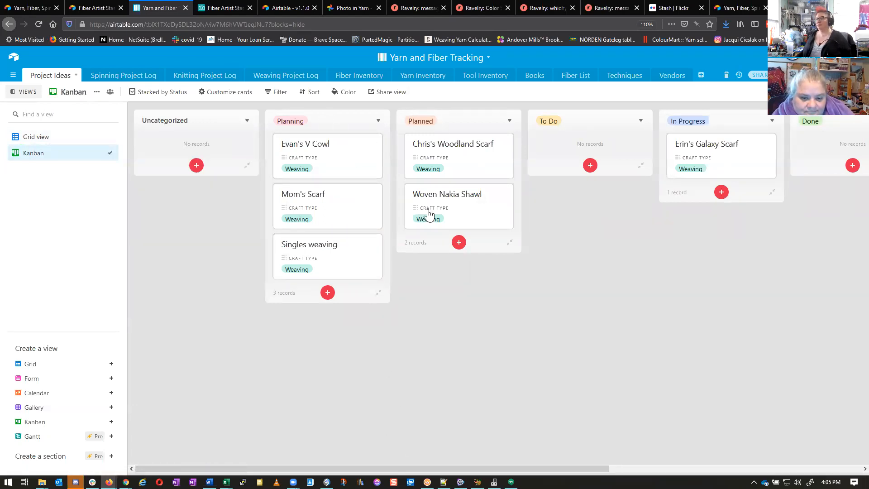
left_click_drag(414, 469, 584, 468)
left_click_drag(526, 465, 658, 488)
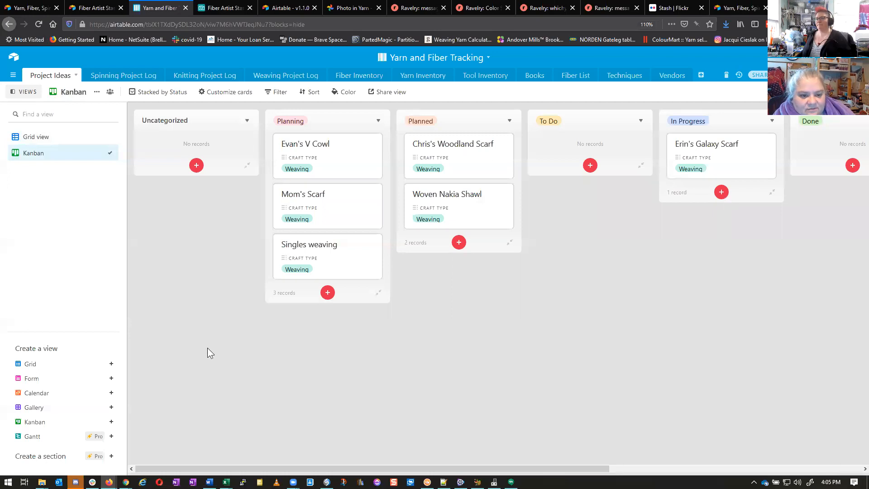
Step: Inspect the Status field's single select options in the Project Ideas grid view, leaving them unchanged
left_click(47, 138)
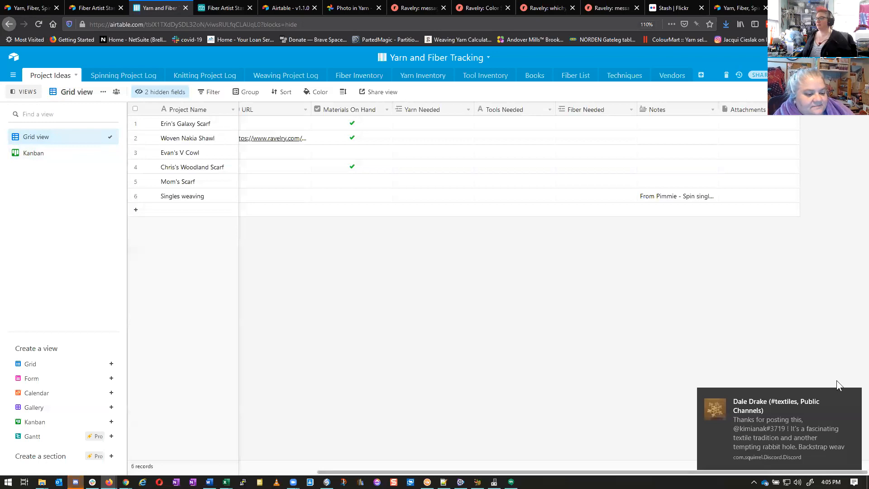
left_click_drag(359, 472, 162, 470)
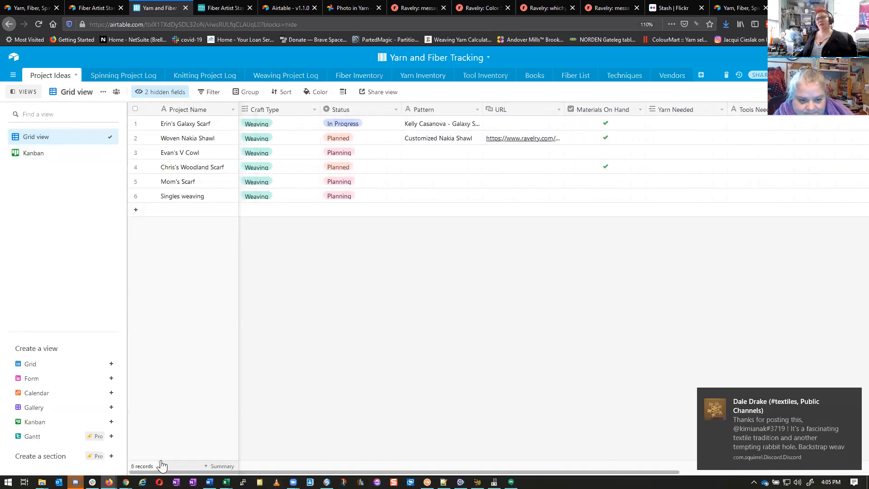
left_click(395, 110)
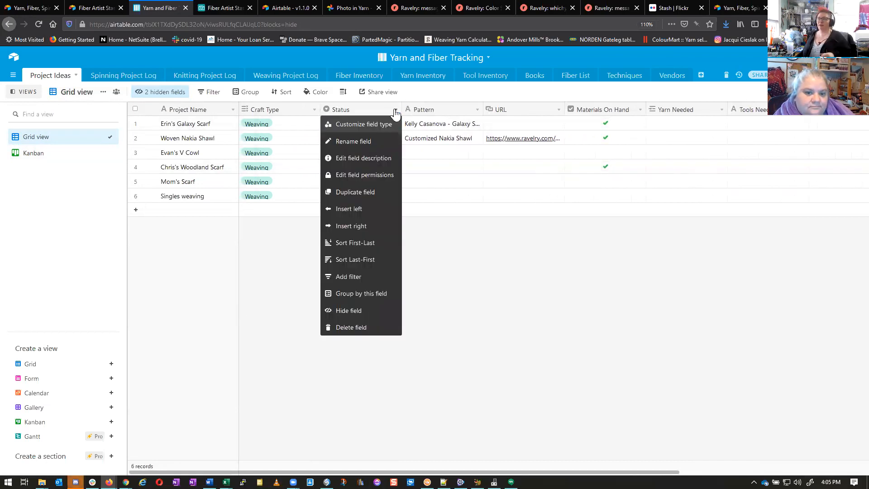
left_click(363, 130)
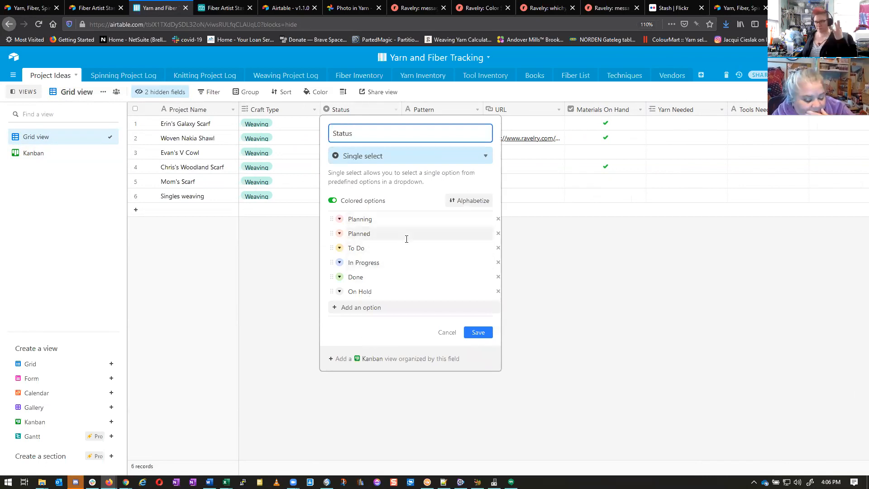
left_click(448, 332)
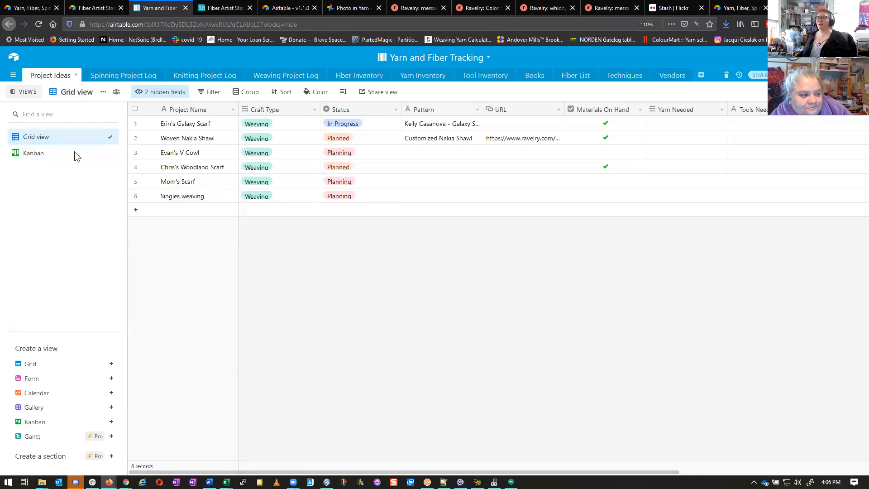
Step: Create a second Kanban view for Project Ideas, stacked by the existing Status field
left_click(50, 421)
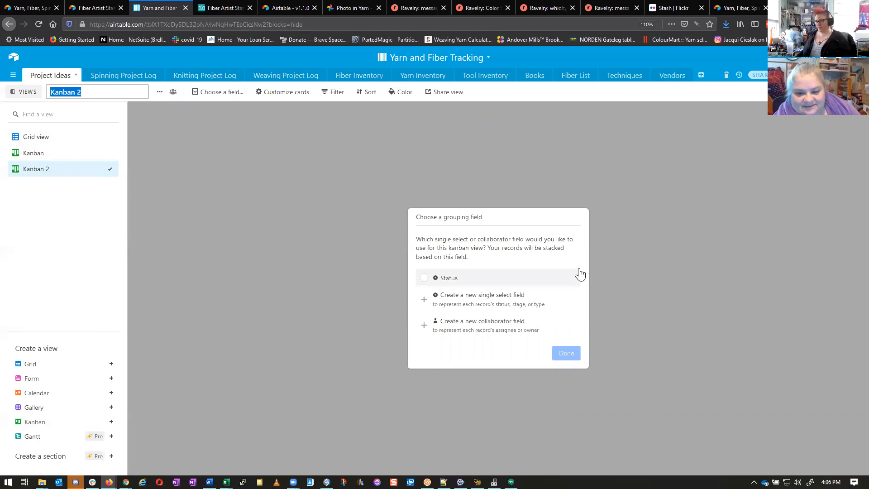
left_click(654, 241)
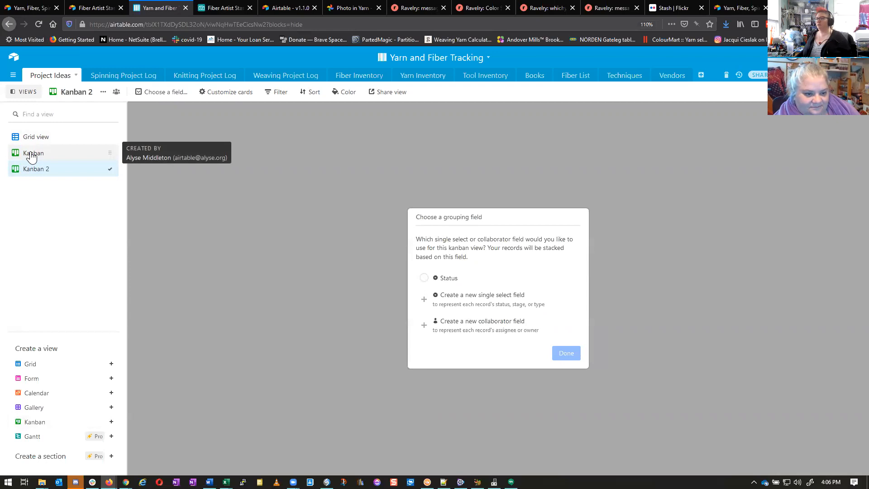
left_click(423, 278)
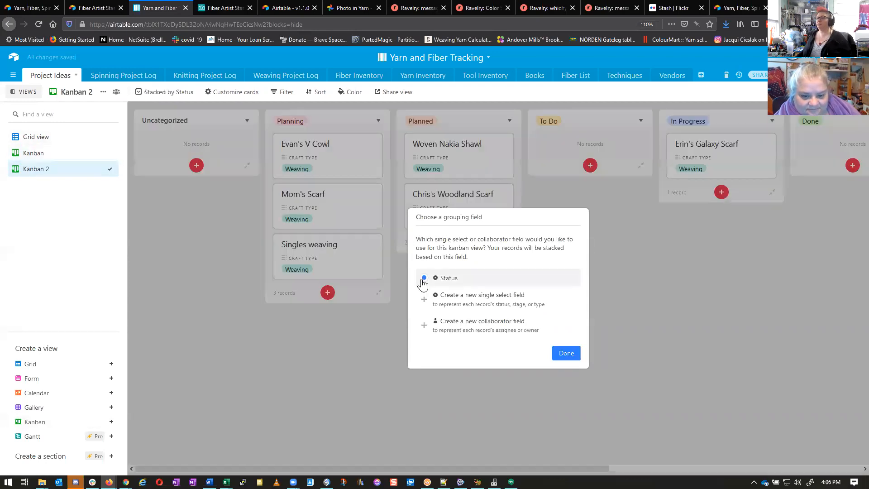
left_click(427, 302)
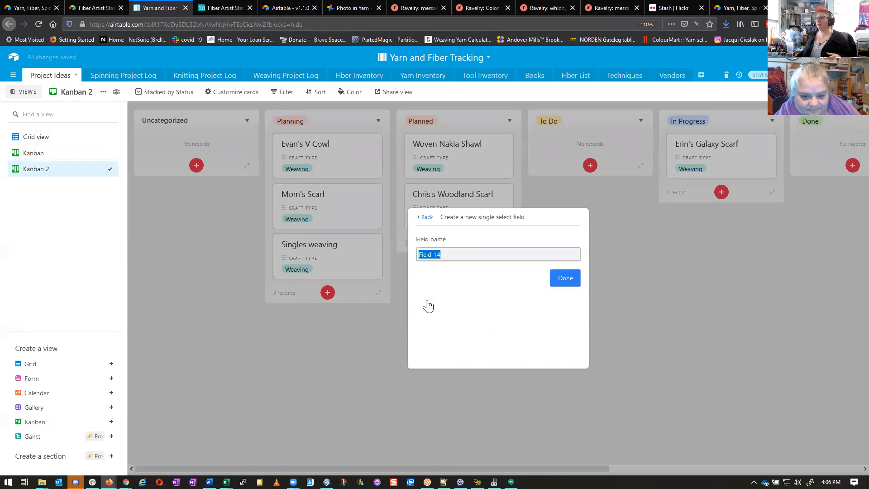
left_click(423, 218)
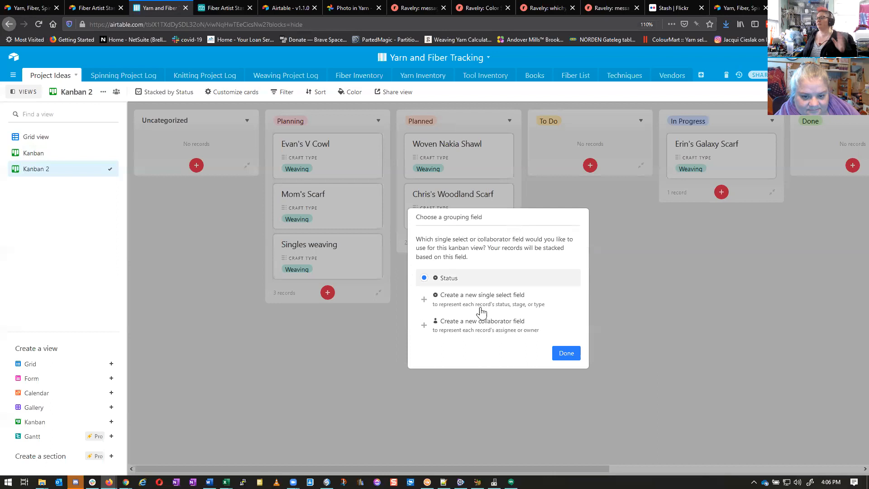
left_click(566, 354)
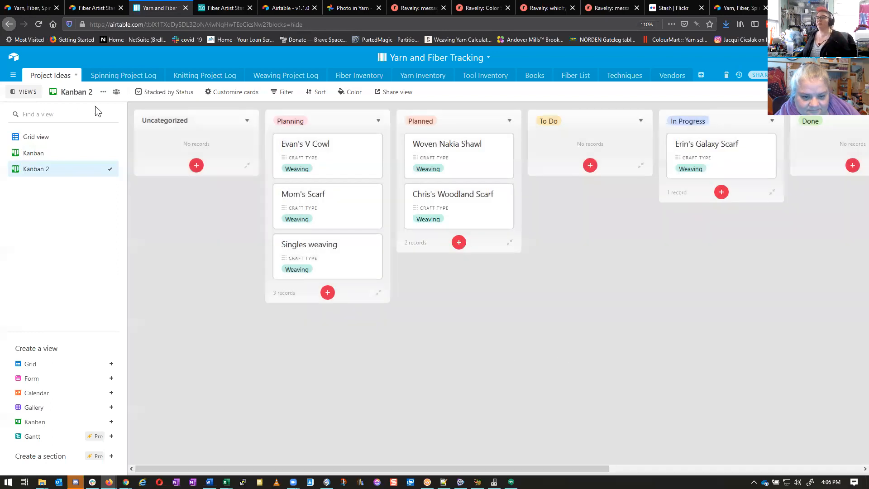
Step: Check the Craft Type field's multiple select options in the grid view and glance at the Spinning Project Log gallery
left_click(30, 137)
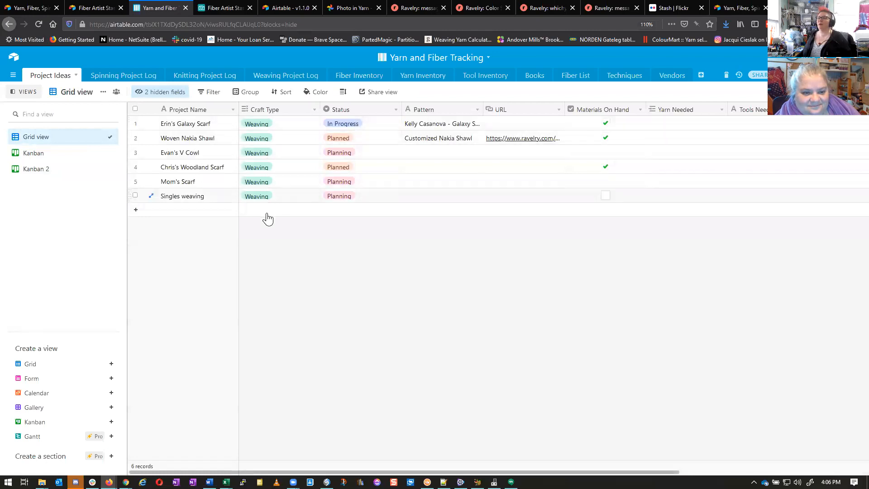
left_click(316, 110)
left_click(304, 124)
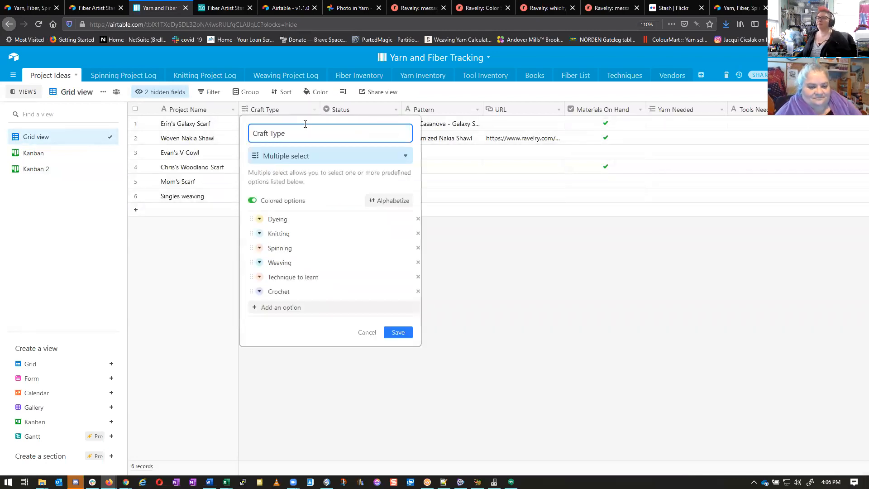
left_click(524, 349)
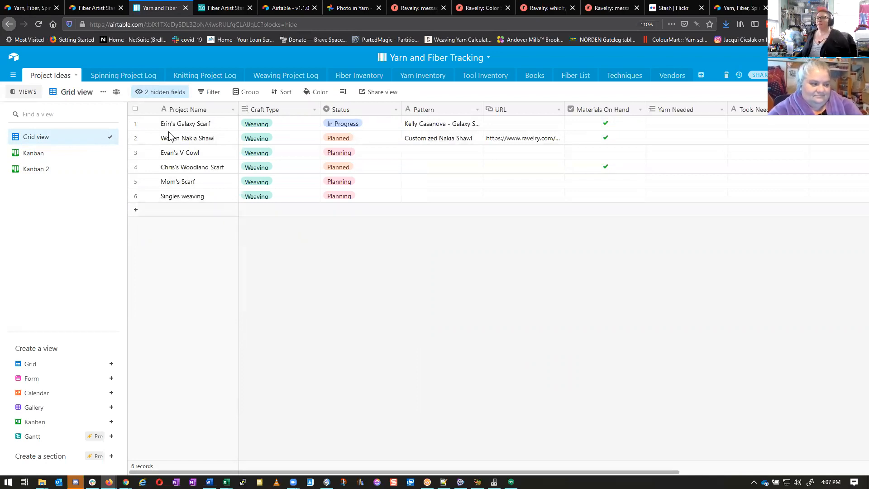
left_click(123, 74)
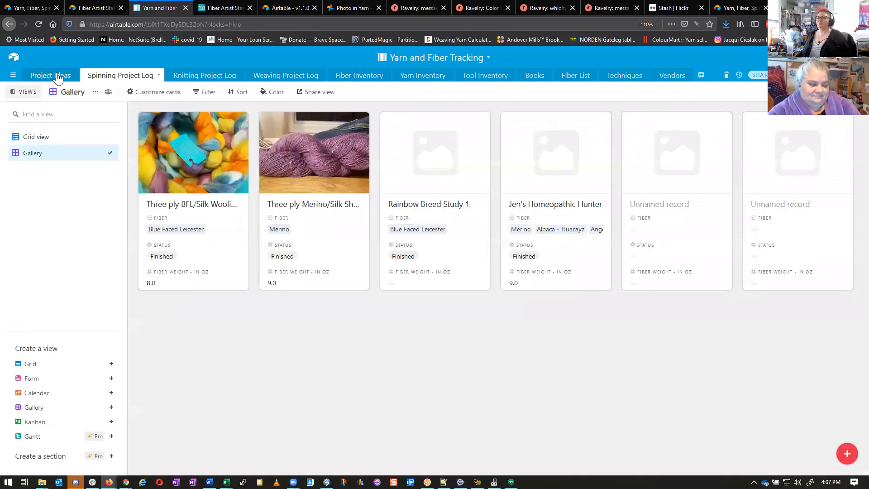
left_click(57, 77)
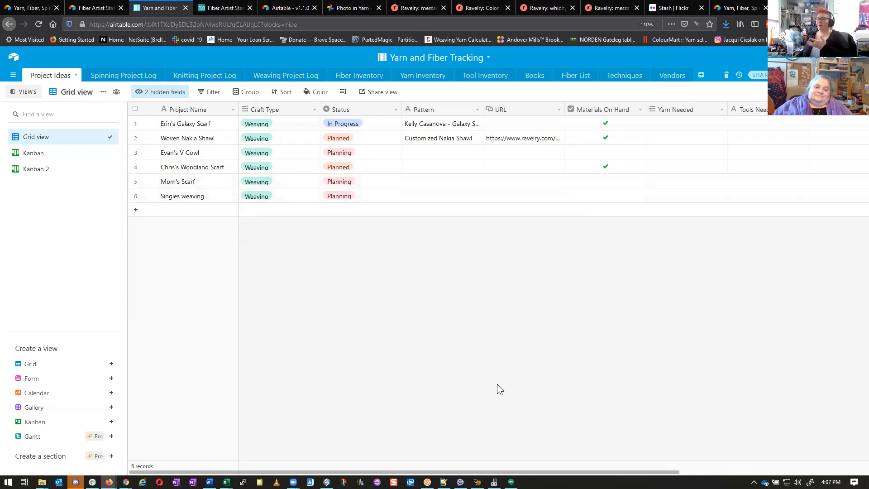
Step: Mark Mom's Scarf as having its materials on hand and view the linkable yarn records for the Galaxy Scarf's Yarn Needed field
left_click(605, 181)
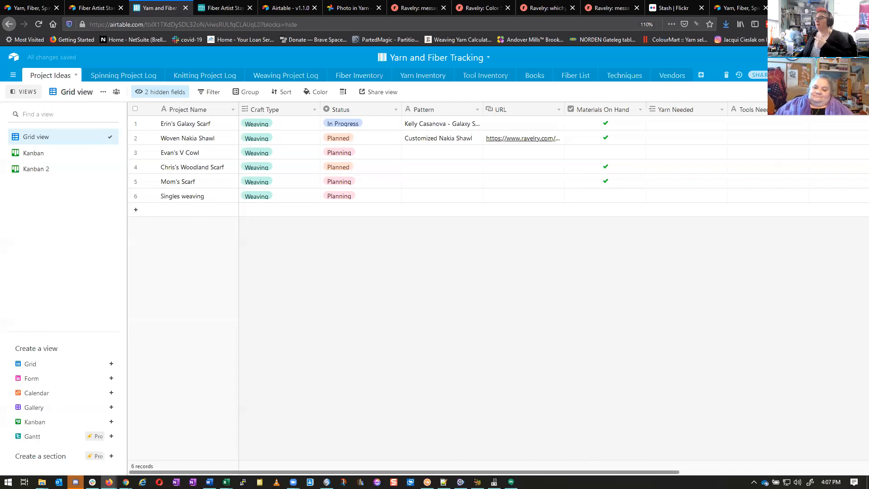
scroll(670, 467, "right", 4)
scroll(711, 466, "right", 2)
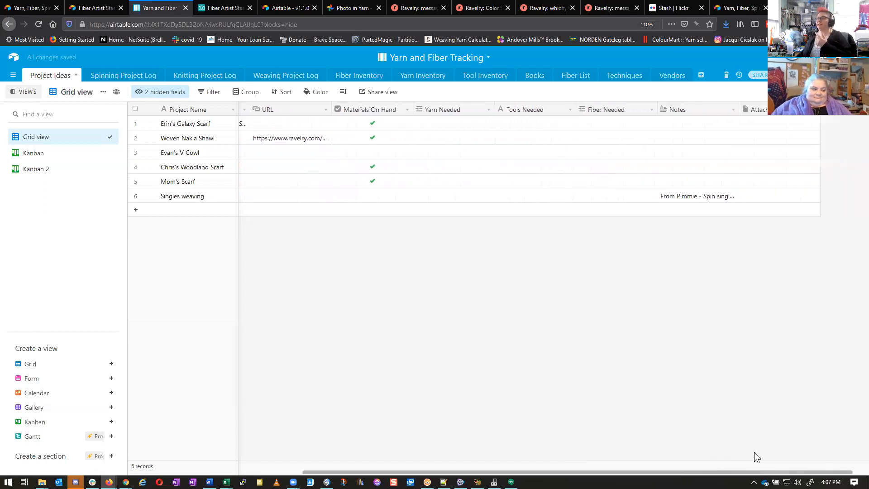
left_click(467, 126)
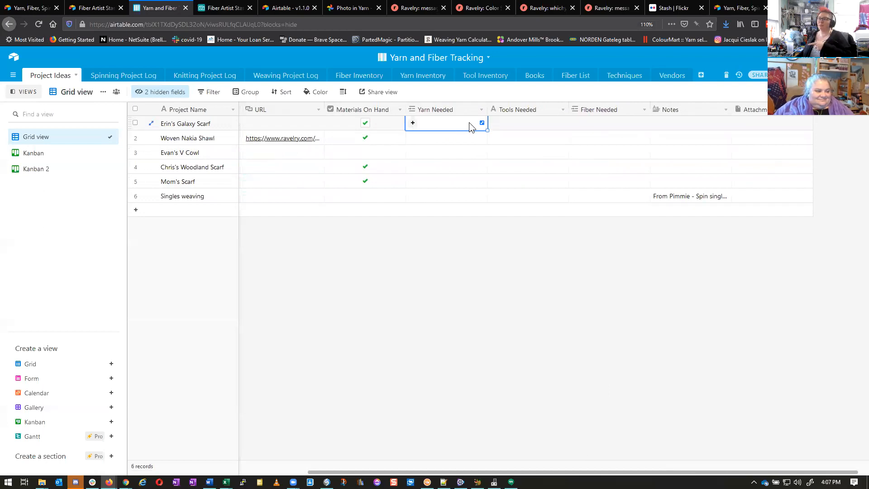
left_click(413, 124)
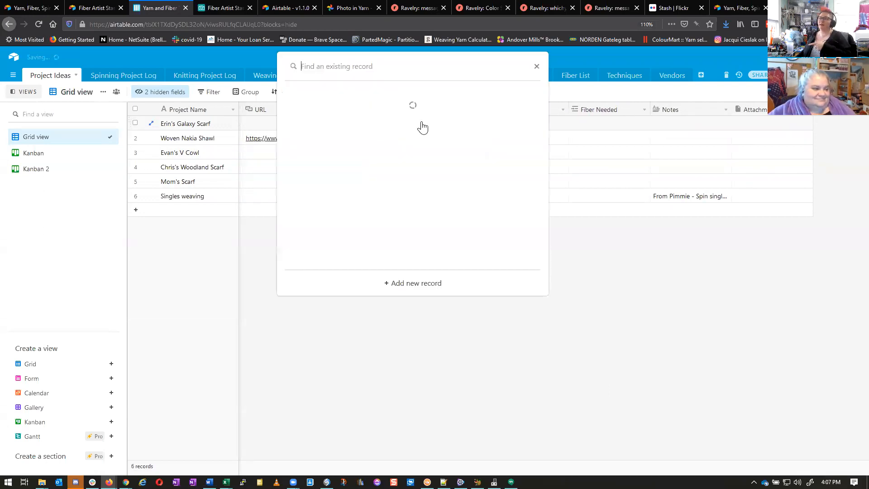
left_click(537, 67)
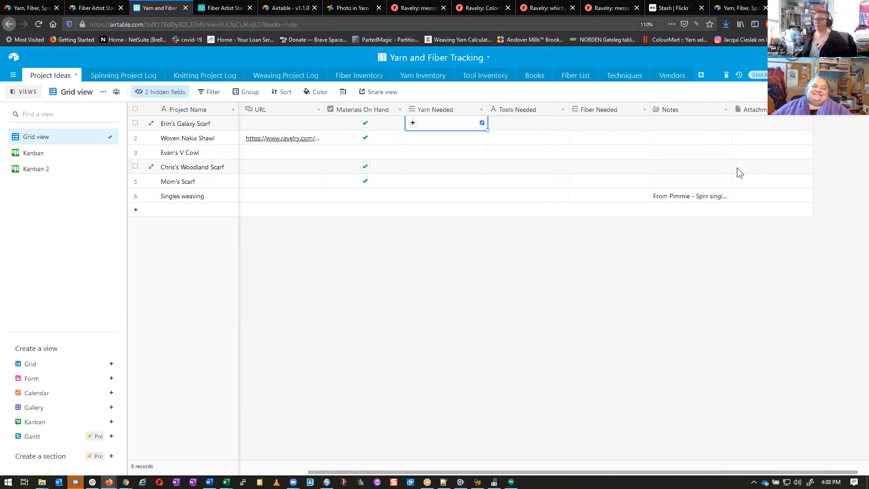
left_click_drag(344, 473, 165, 473)
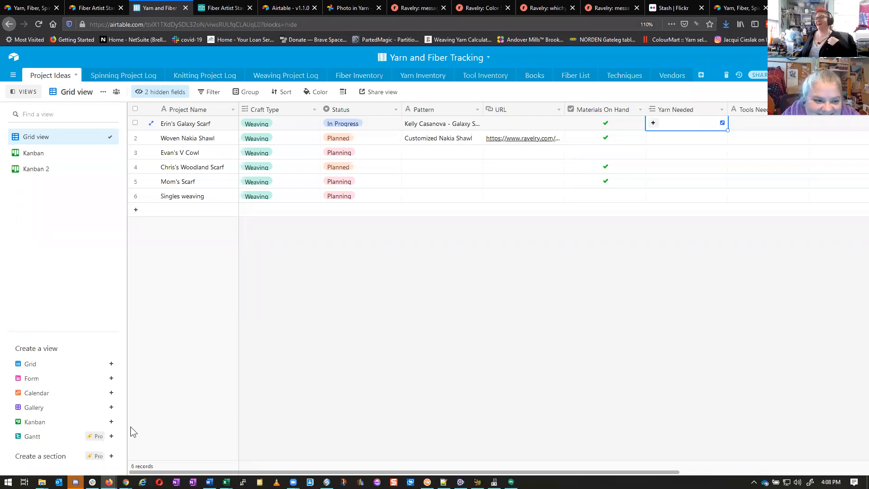
Step: Review the fields of the Spinning Project Log and the Knitting Project Log in their grid views
left_click(136, 77)
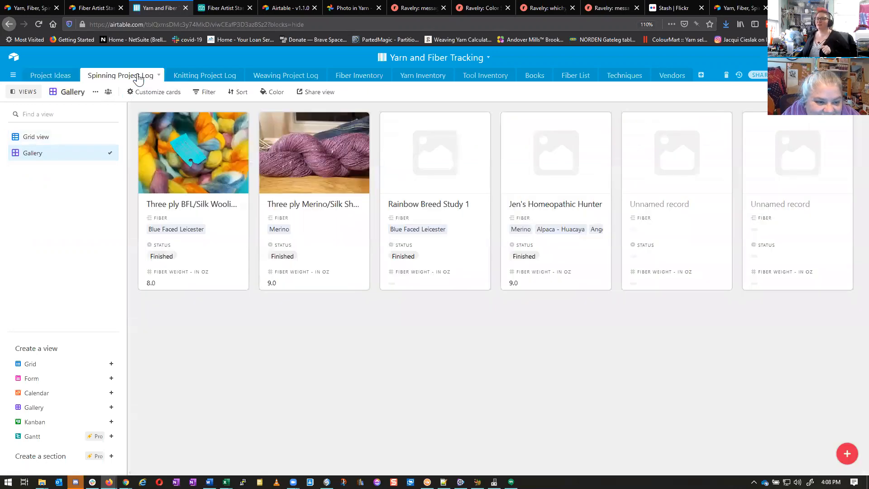
left_click(66, 138)
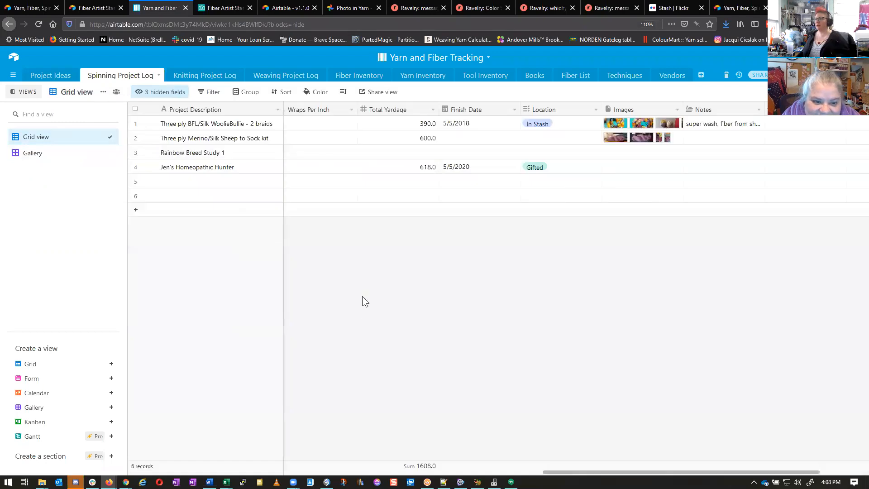
left_click_drag(667, 471, 360, 471)
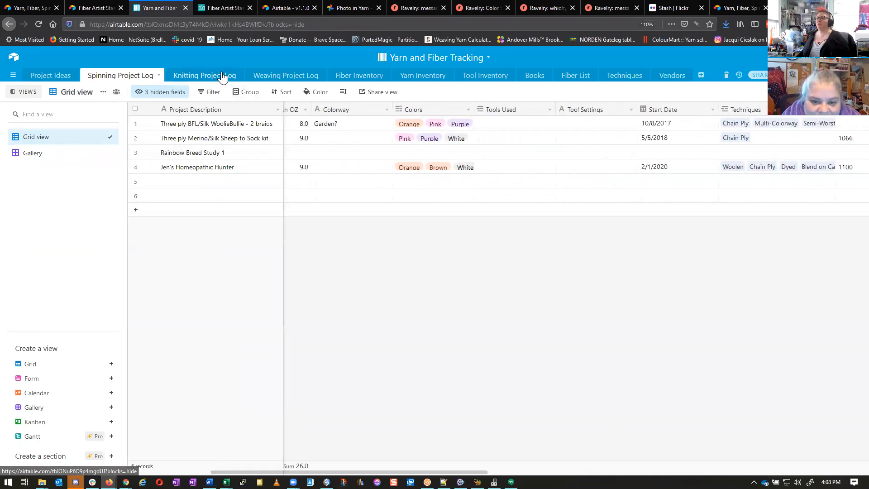
left_click(222, 76)
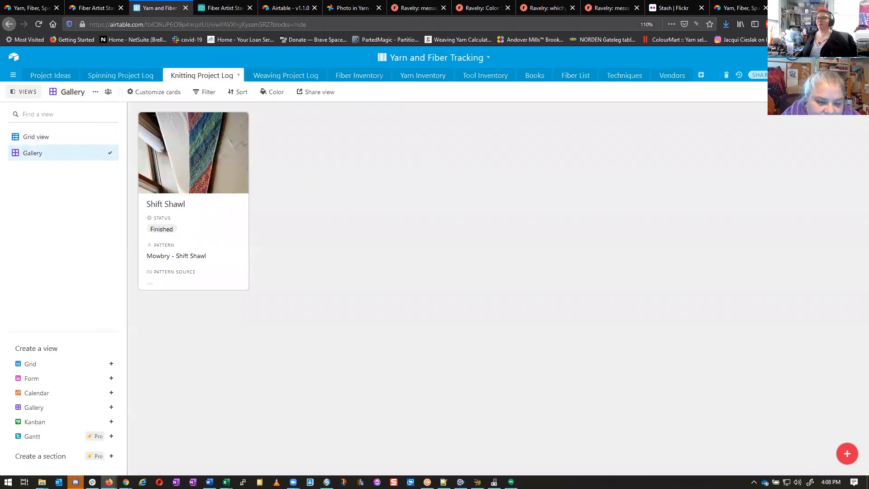
left_click(34, 138)
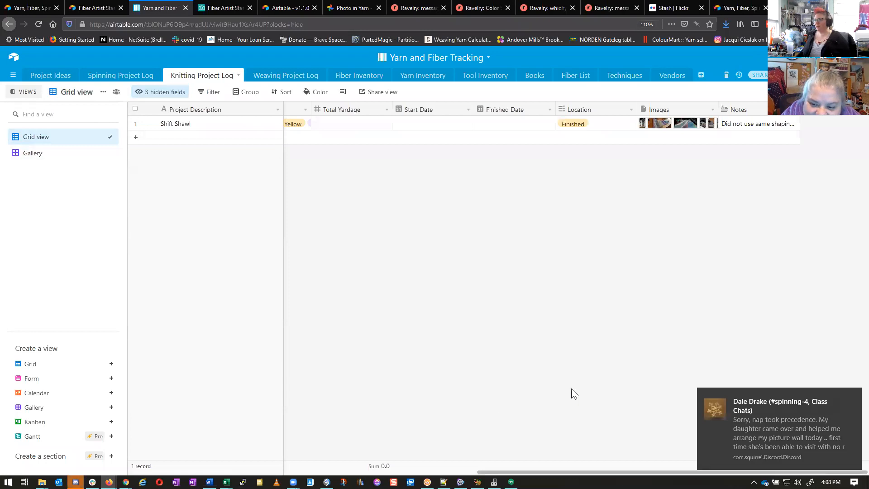
left_click_drag(494, 473, 118, 465)
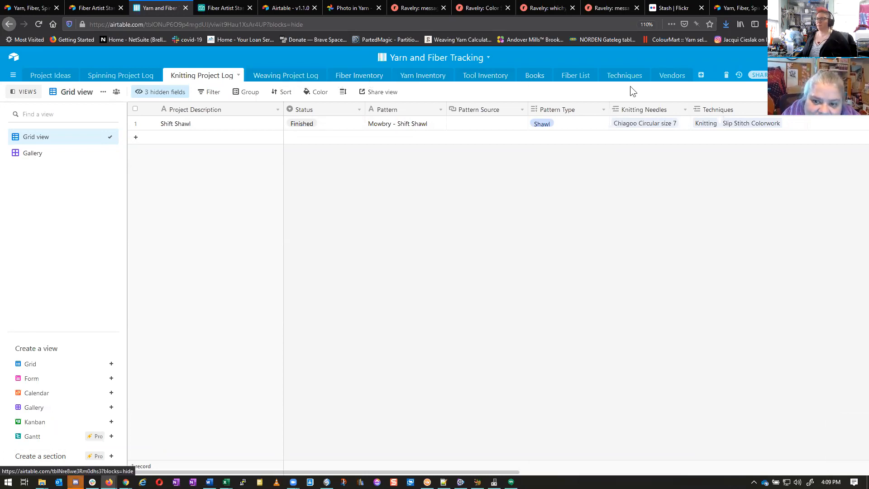
Step: Create an empty table in the base with its default name and select the first record's Name cell
left_click(700, 77)
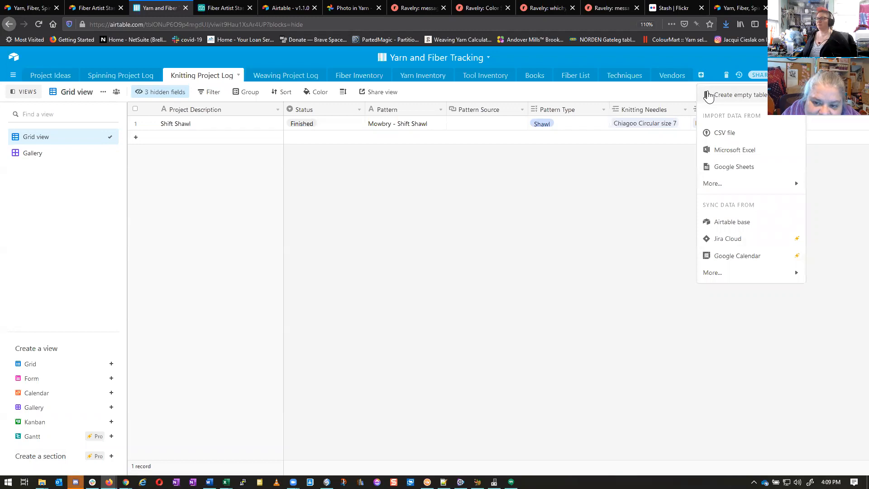
left_click(709, 95)
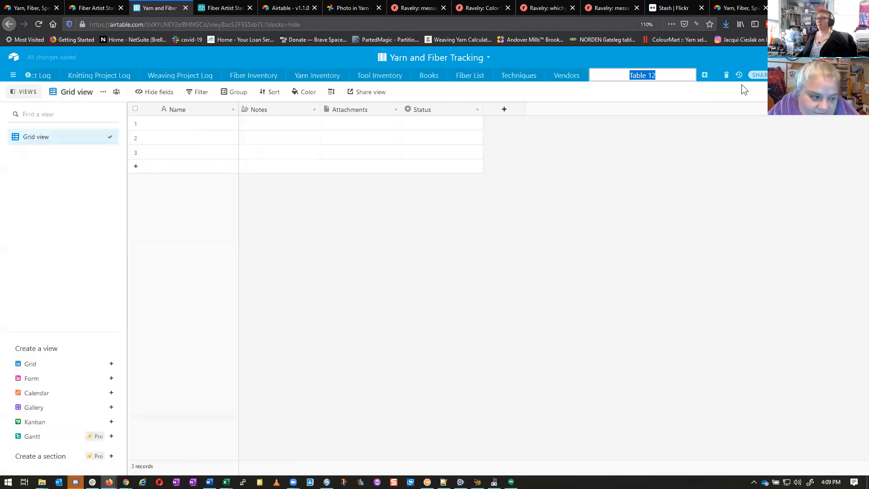
left_click(169, 124)
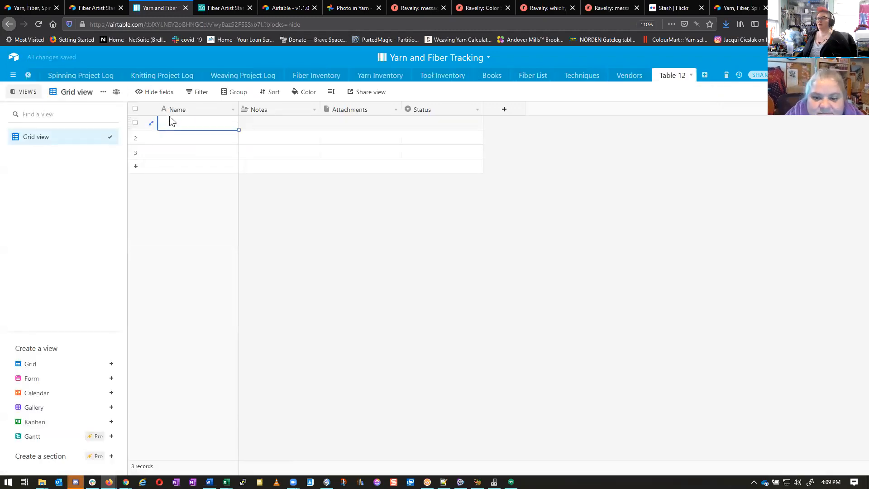
Step: Rename the table's primary Name field as Pattern Name
left_click(232, 110)
left_click(212, 137)
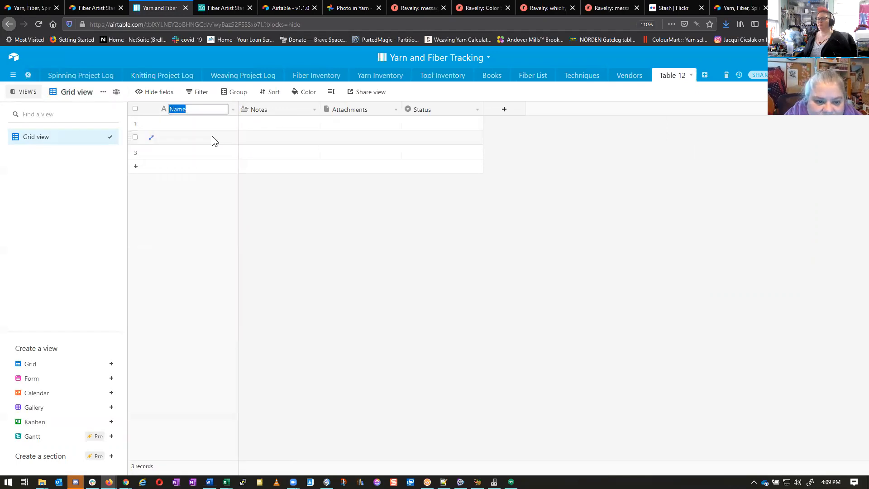
type("Pattern Name")
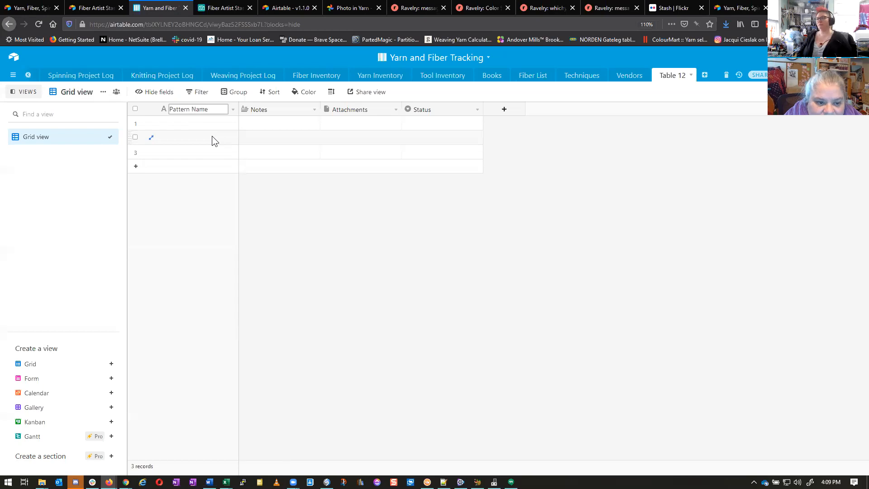
key("Return")
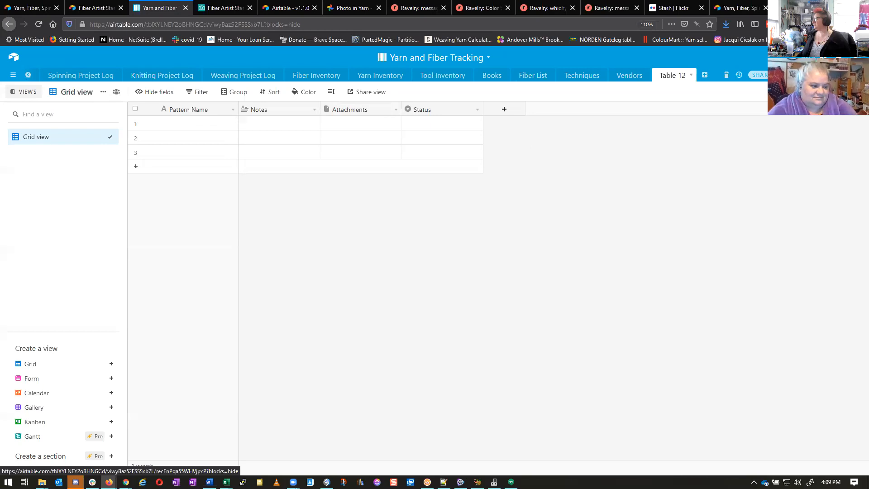
Step: Start a new multiple select field in Table 12 and give it one blank option
left_click(506, 109)
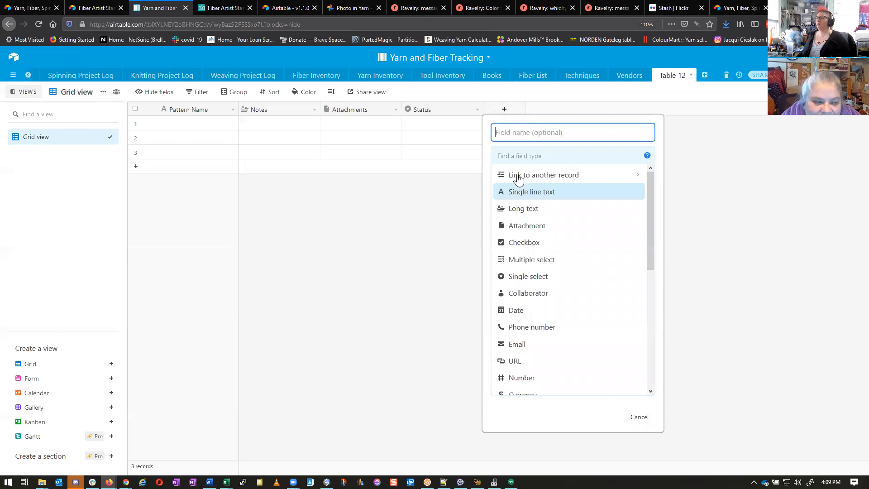
left_click(545, 261)
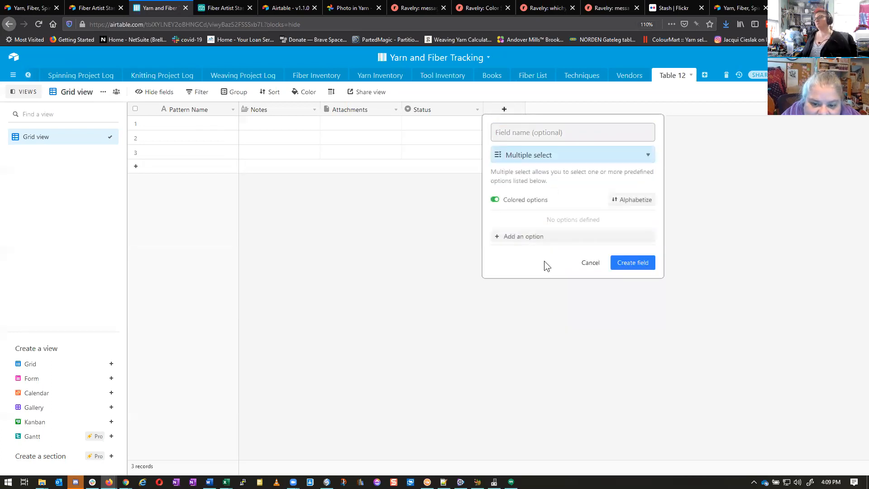
left_click(529, 237)
left_click(537, 131)
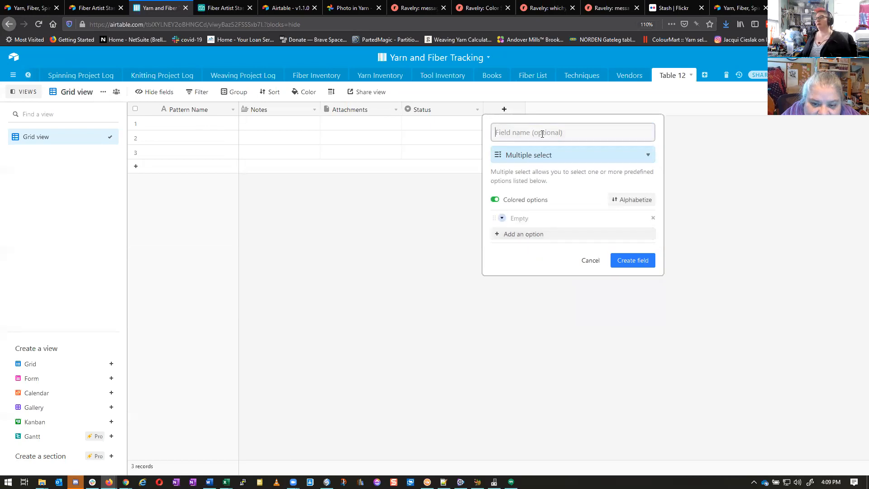
type("Pattern")
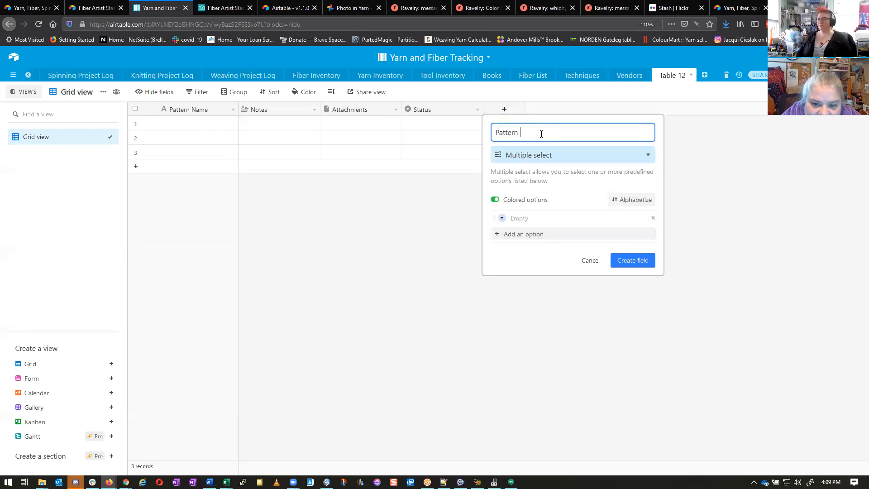
key("BackSpace")
key("BackSpace")
key("BackSpace")
key("BackSpace")
key("BackSpace")
key("BackSpace")
key("BackSpace")
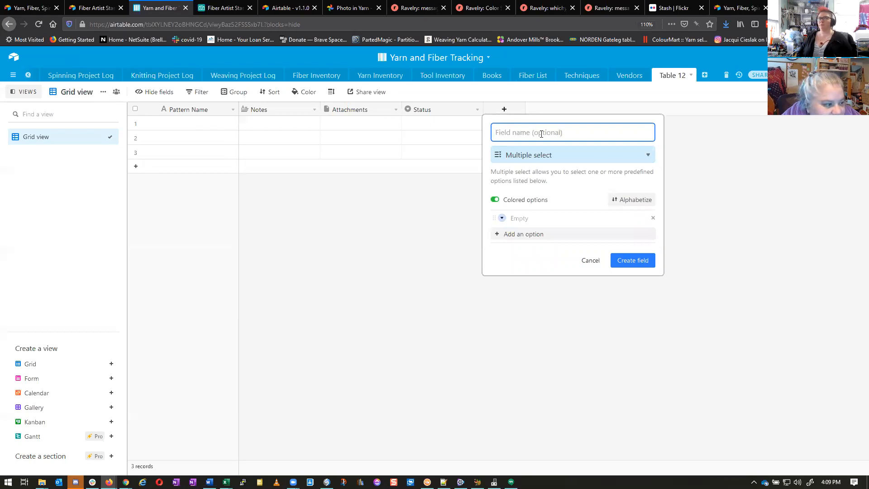
type("Cr")
key("BackSpace")
key("BackSpace")
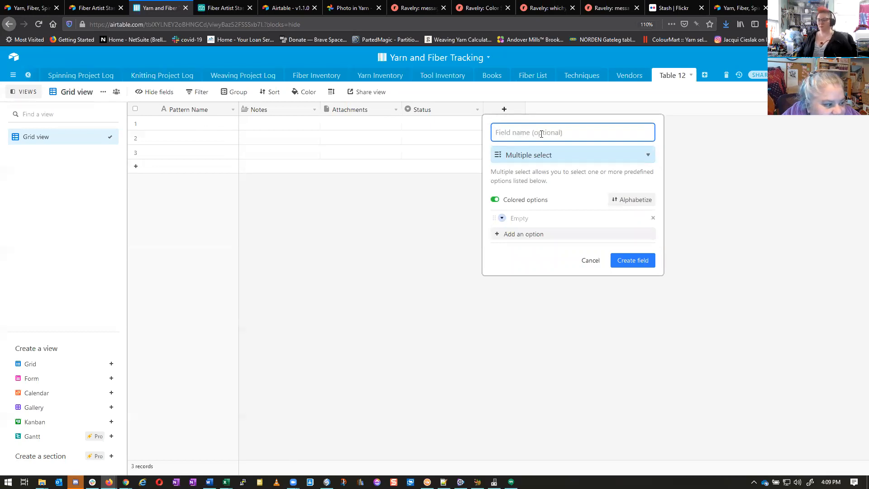
Step: Name the new multiple select field Pattern Type and enter the options Hat, Gloves and Shawl
type("Pattern ")
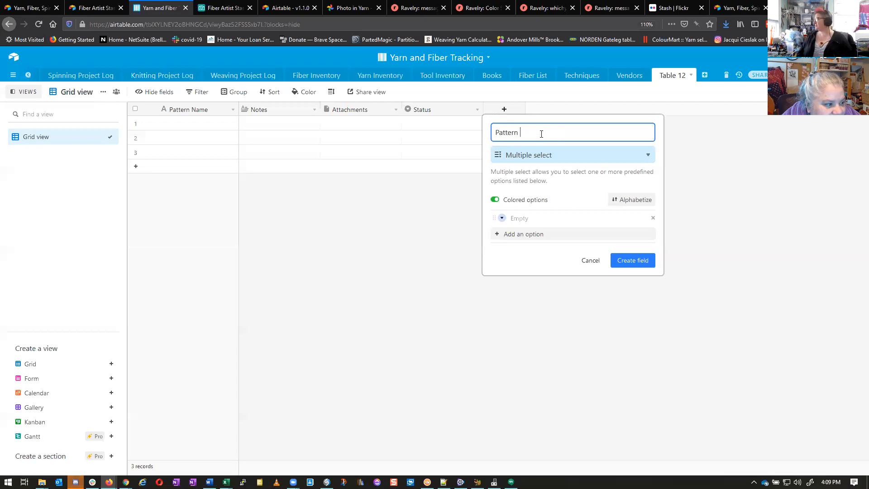
type("Type")
left_click(537, 218)
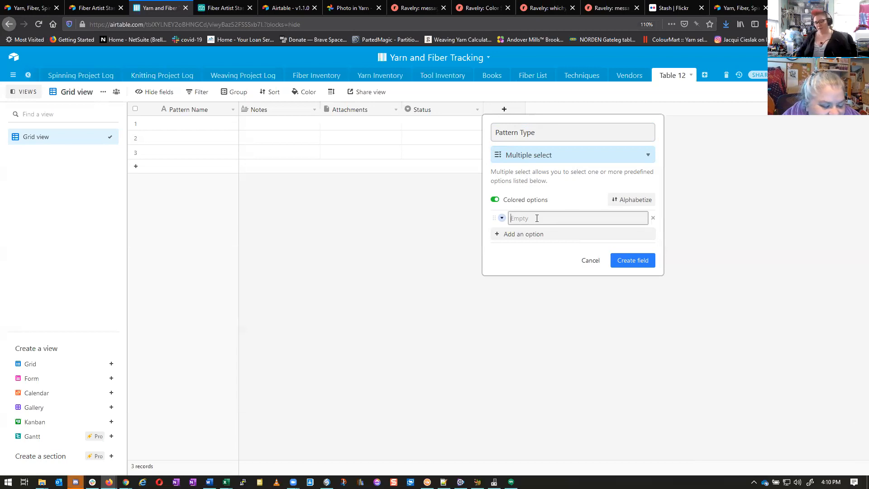
type("Hat")
key("Return")
type("Gloves")
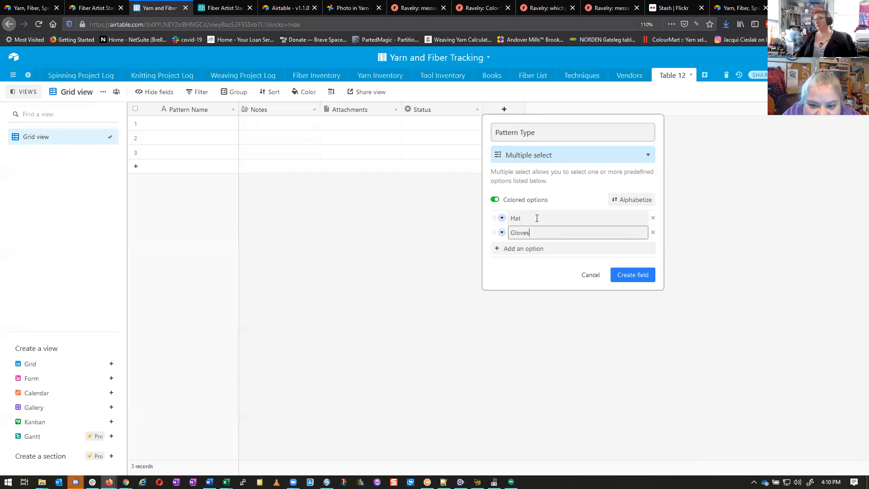
key("Return")
type("SH")
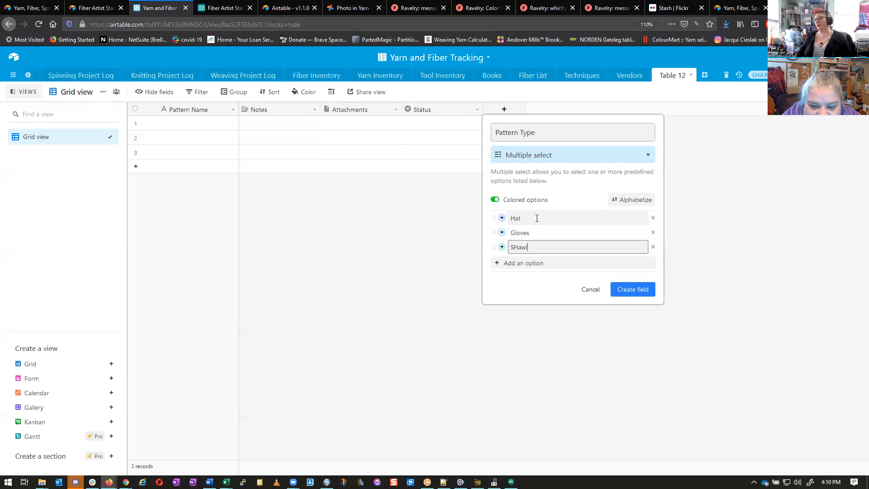
type("awl")
Step: Add the options Mitts, Boots, Socks and Sweater to Pattern Type and create the field
key("Return")
type("Mitts")
key("Return")
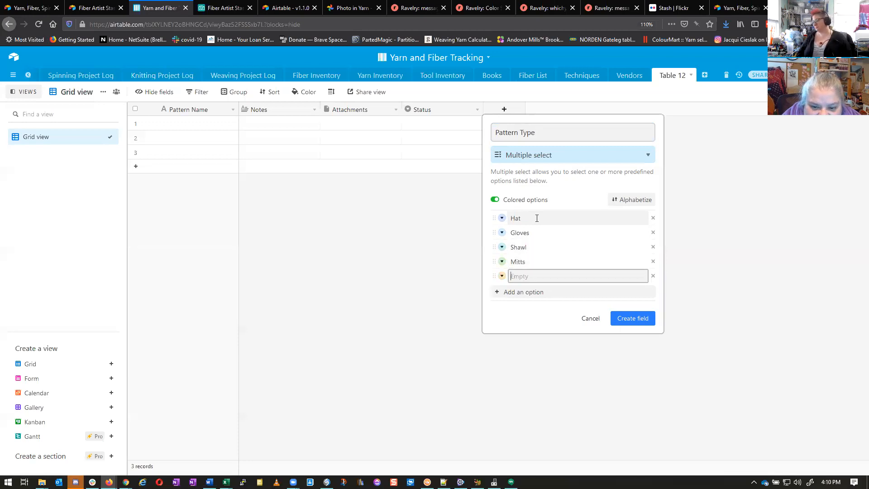
type("Boots")
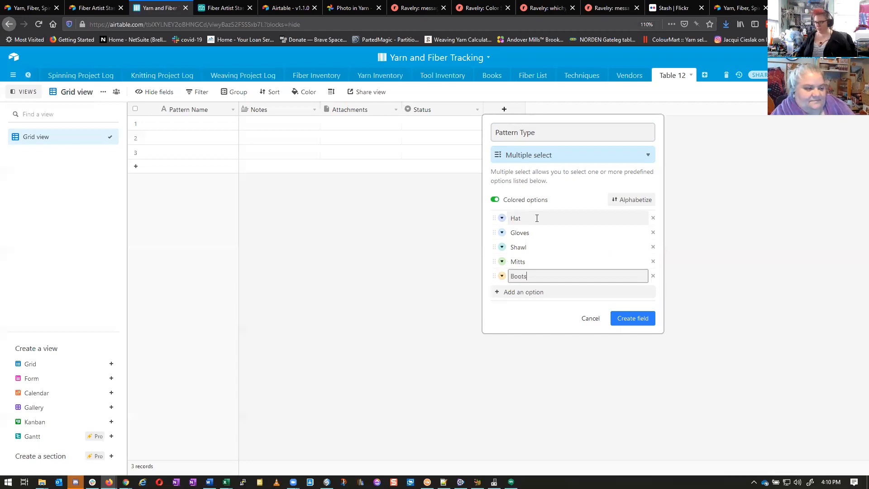
key("Return")
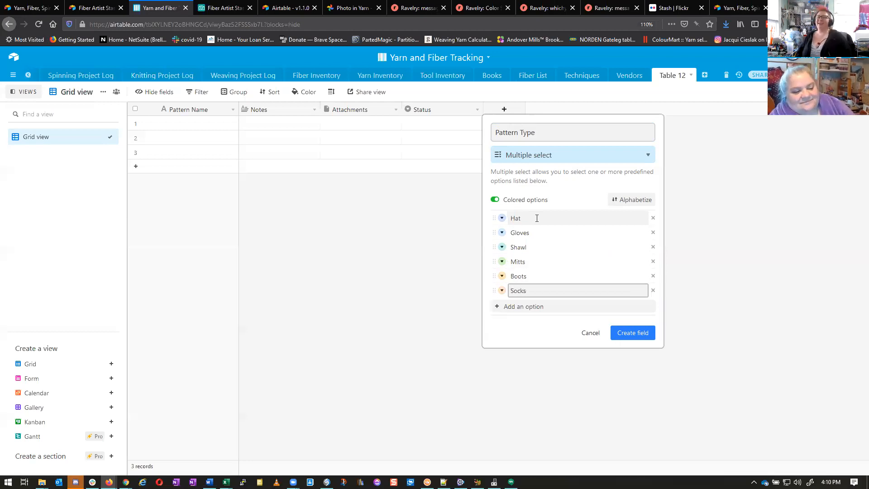
key("Return")
type("Seat")
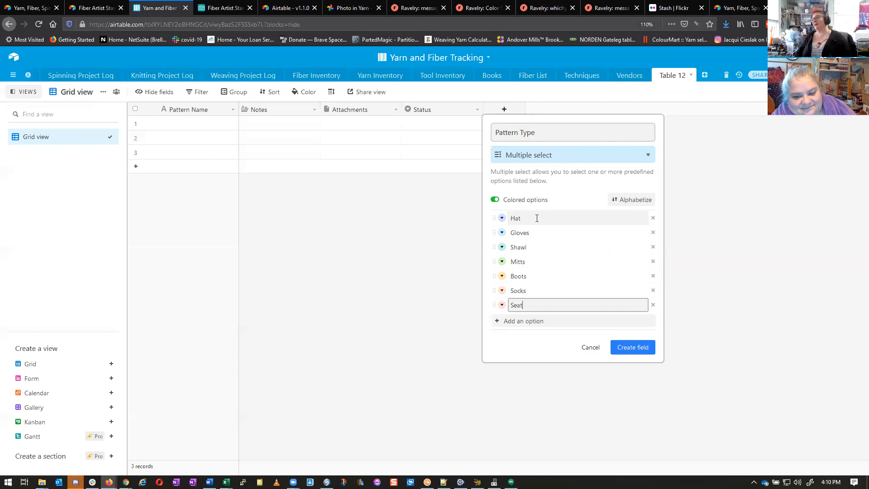
key("Return")
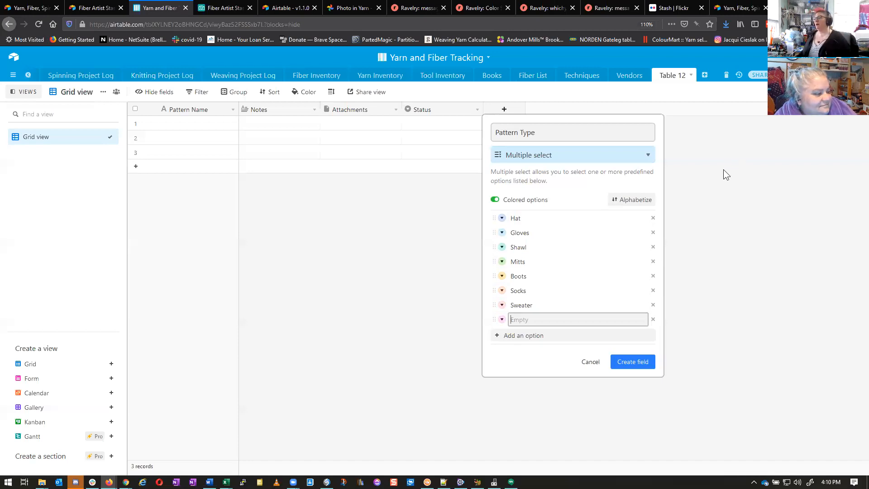
left_click(646, 361)
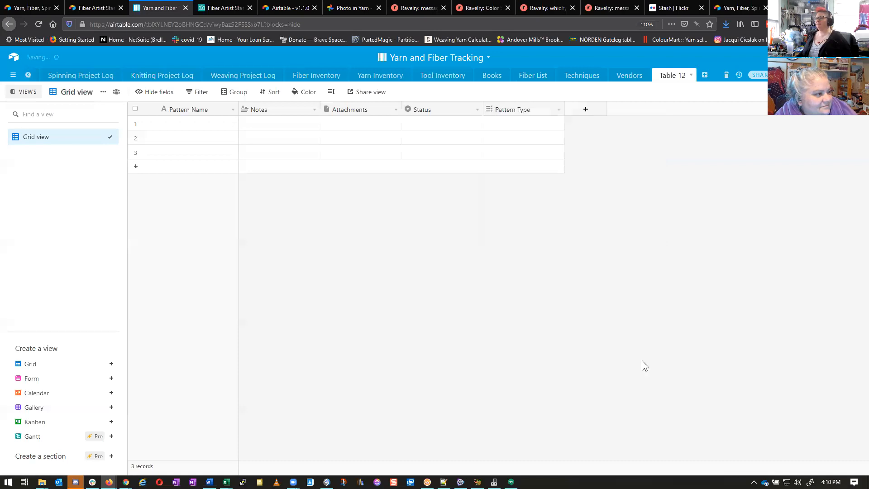
Step: Reorder the fields so Pattern Type directly follows Pattern Name and Attachments precedes Notes
left_click_drag(524, 109, 273, 118)
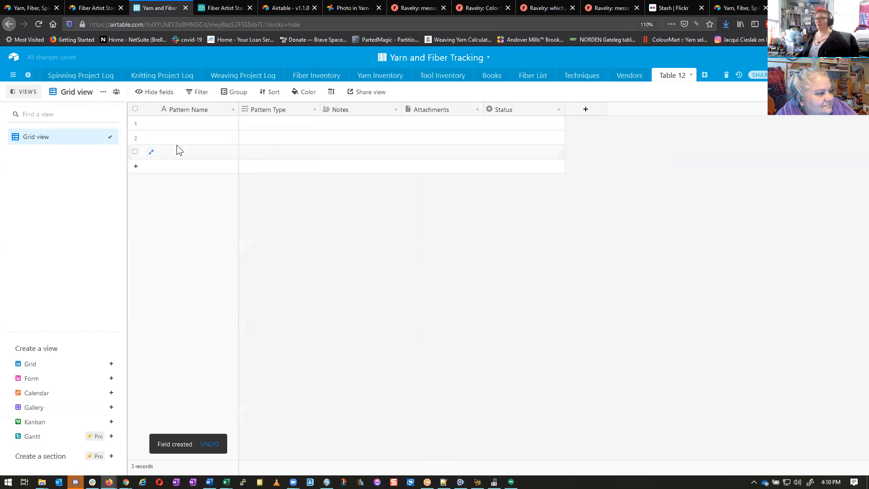
left_click_drag(456, 107, 345, 112)
Step: Rename the Attachments field as Picture, keeping the Attachment field type
right_click(356, 109)
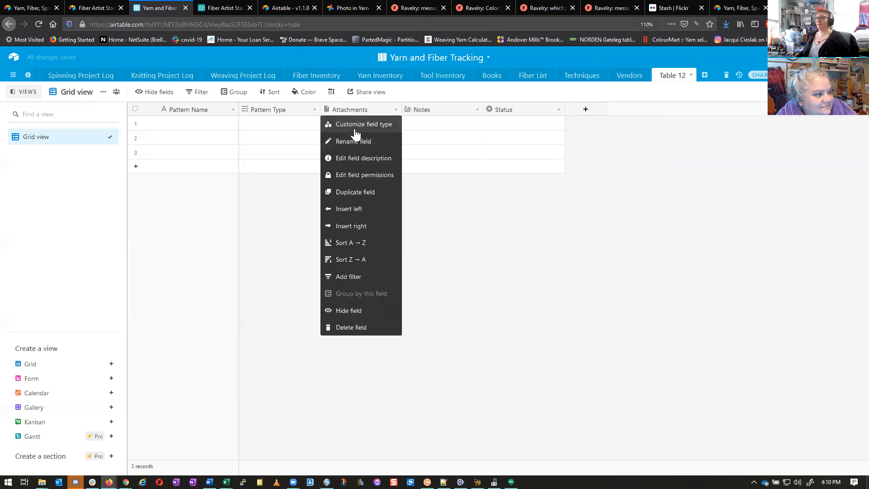
left_click(356, 125)
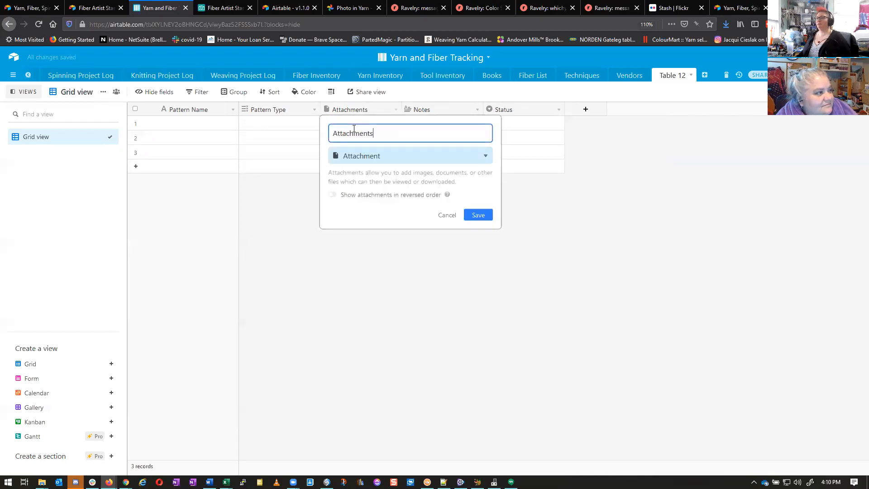
key("BackSpace")
key("BackSpace")
key("BackSpace")
key("BackSpace")
key("BackSpace")
key("BackSpace")
key("BackSpace")
key("BackSpace")
key("BackSpace")
key("BackSpace")
type("Picture")
key("Return")
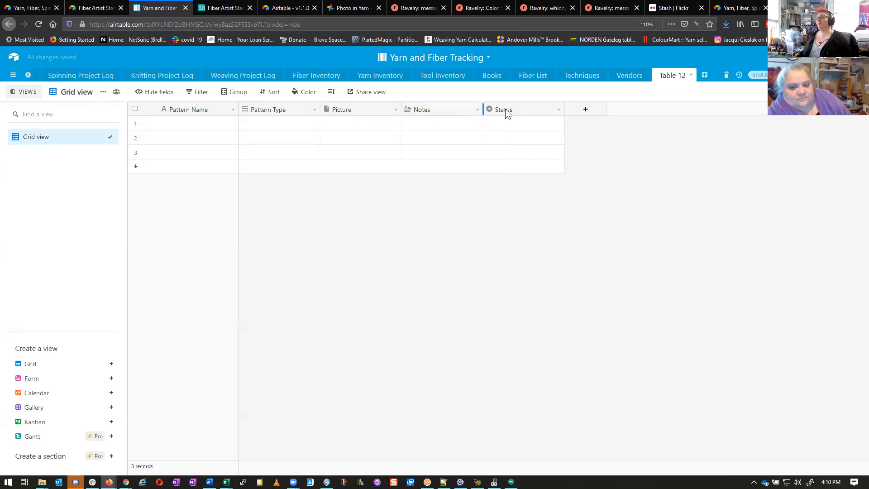
Step: Create an attachment field named Pattern and place it between Picture and Notes
left_click(586, 110)
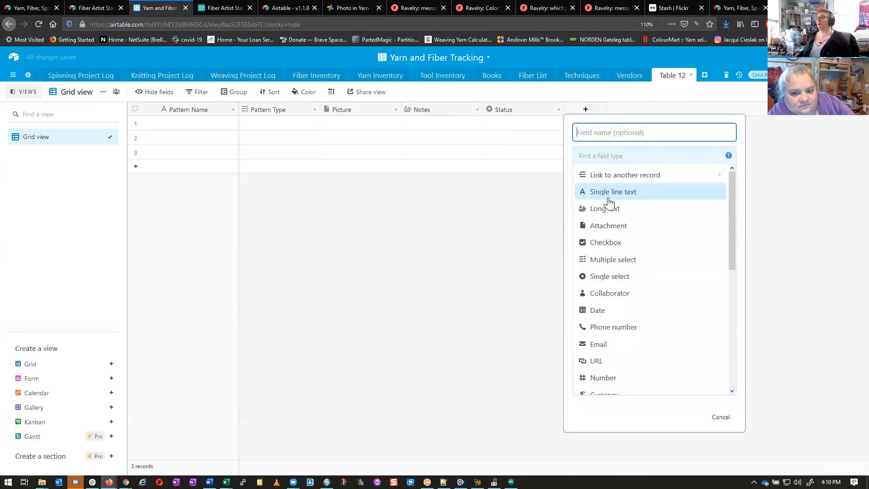
left_click(609, 225)
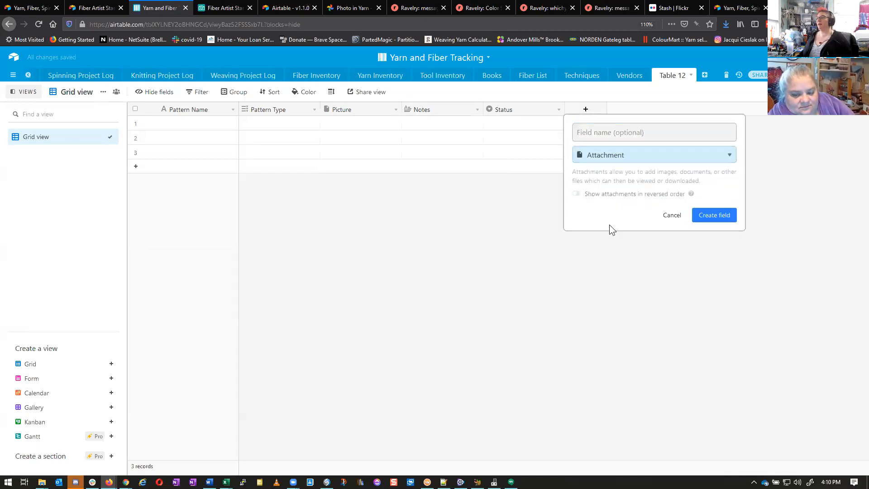
left_click(613, 133)
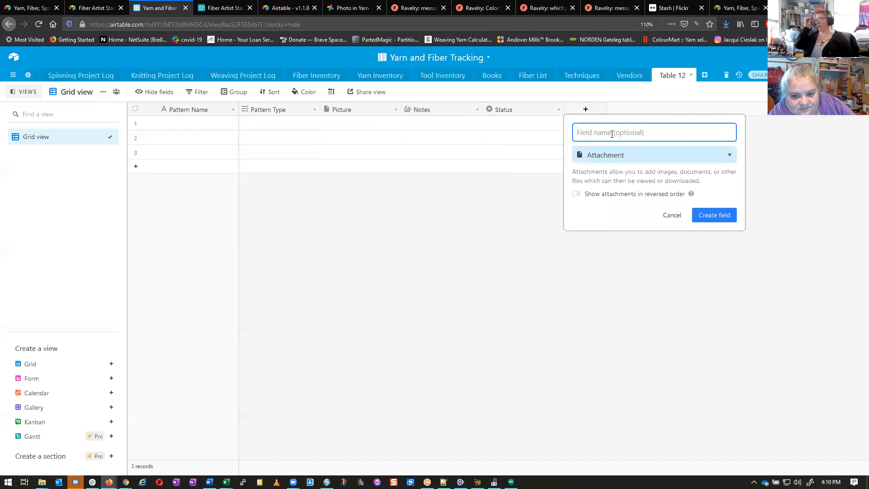
type("Pattern")
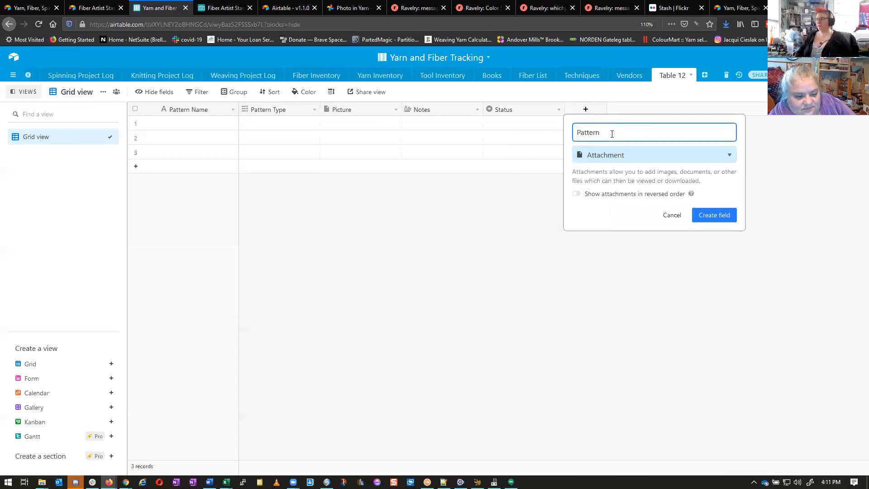
left_click(715, 216)
left_click_drag(604, 109, 432, 109)
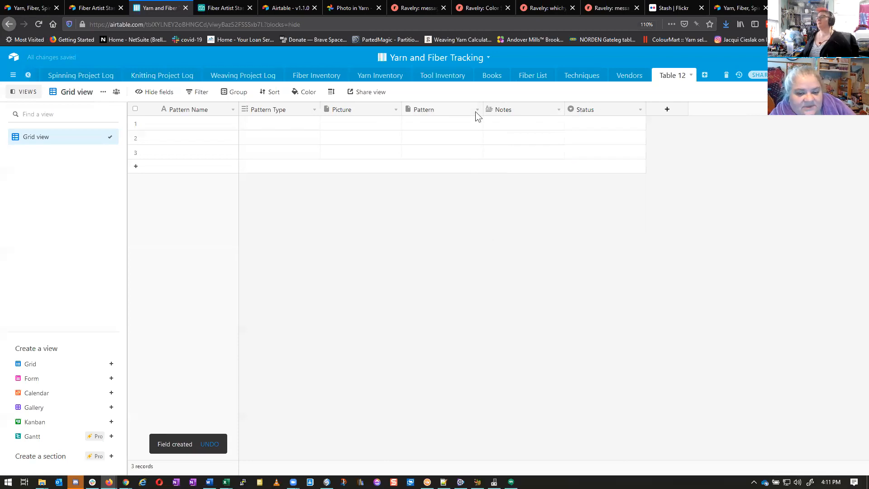
Step: Start a new field named Craft Discipline with the Multiple select type
left_click(672, 113)
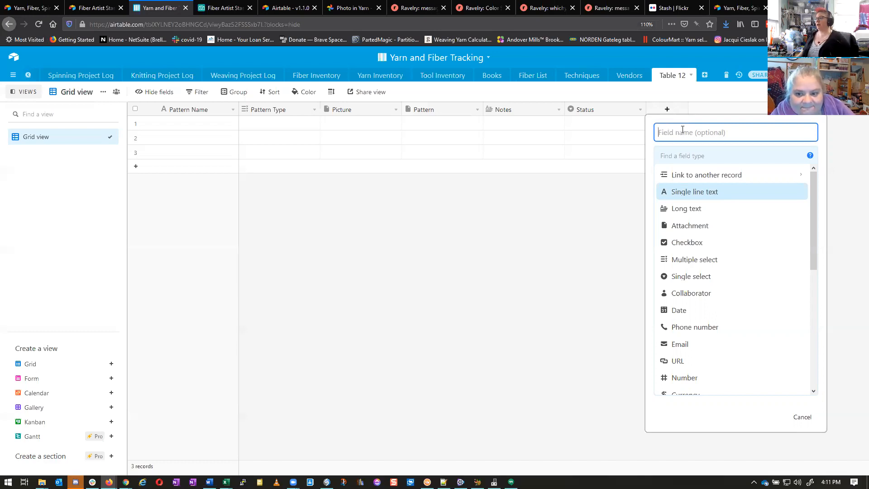
type("Cra")
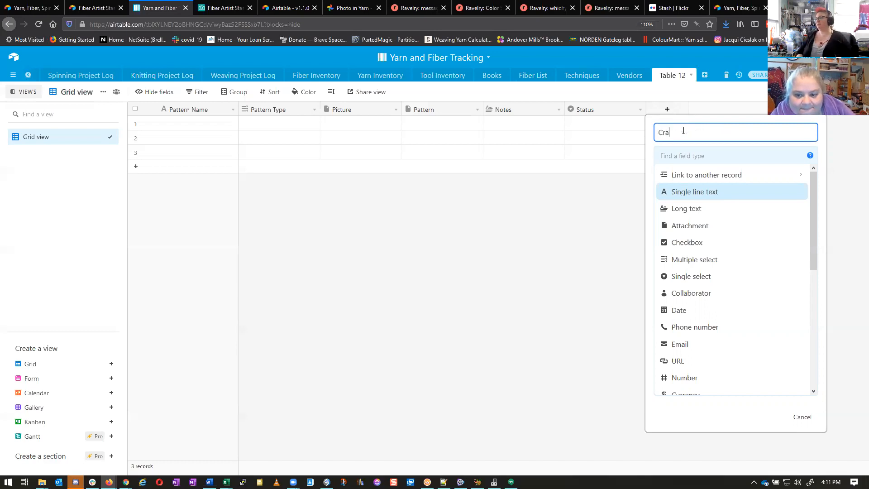
type("ft d")
type("Dis")
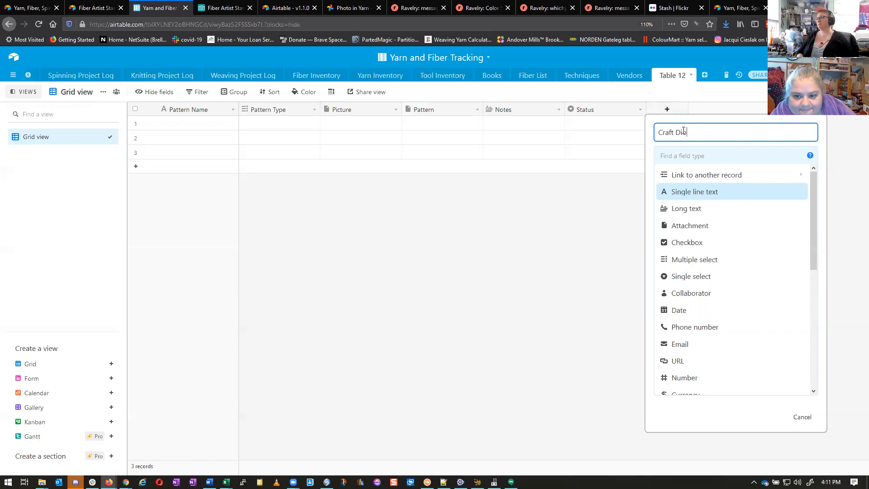
type("cr")
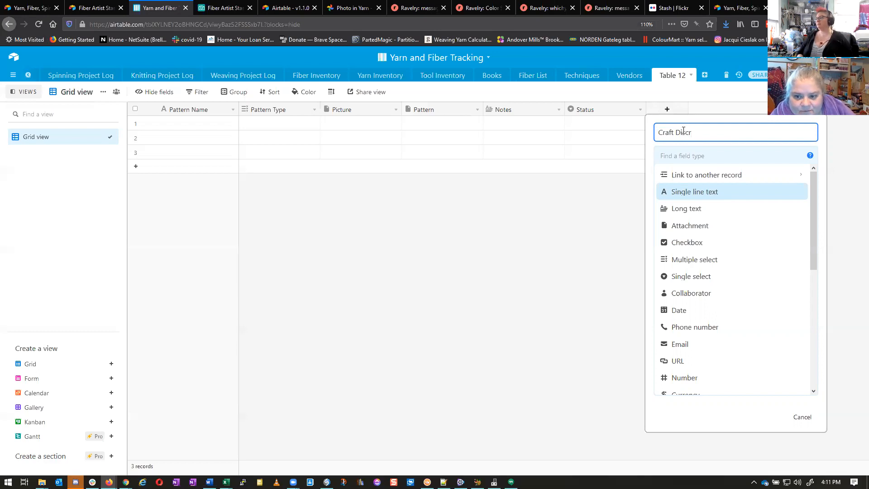
key("BackSpace")
type("ipline")
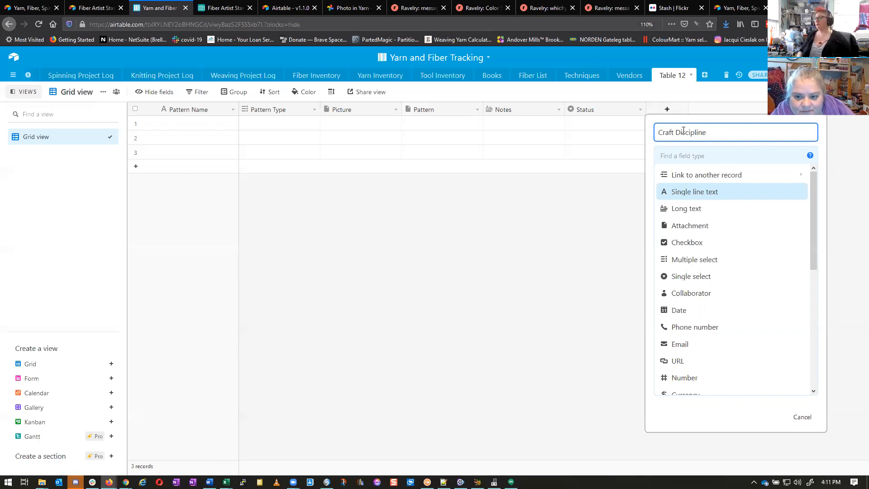
left_click(726, 260)
Step: Add the options Crochet, Knitting, Weaving and Nalbinding to Craft Discipline and create the field
left_click(713, 235)
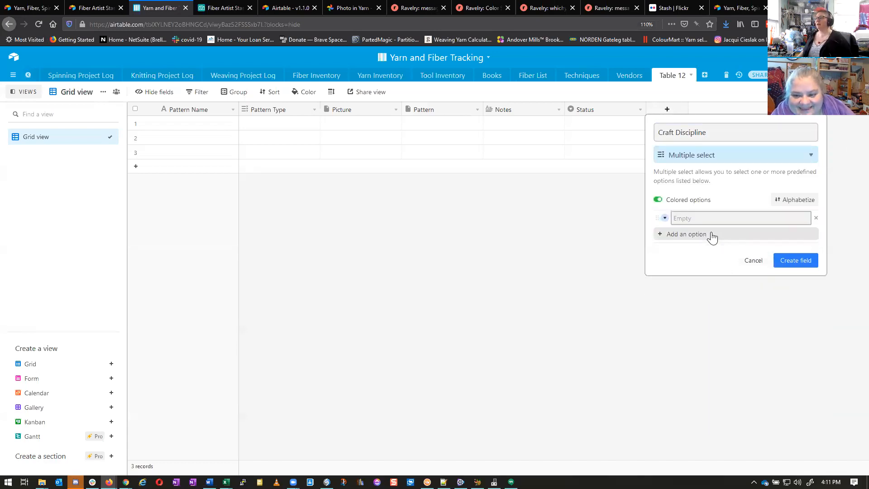
type("Crochet")
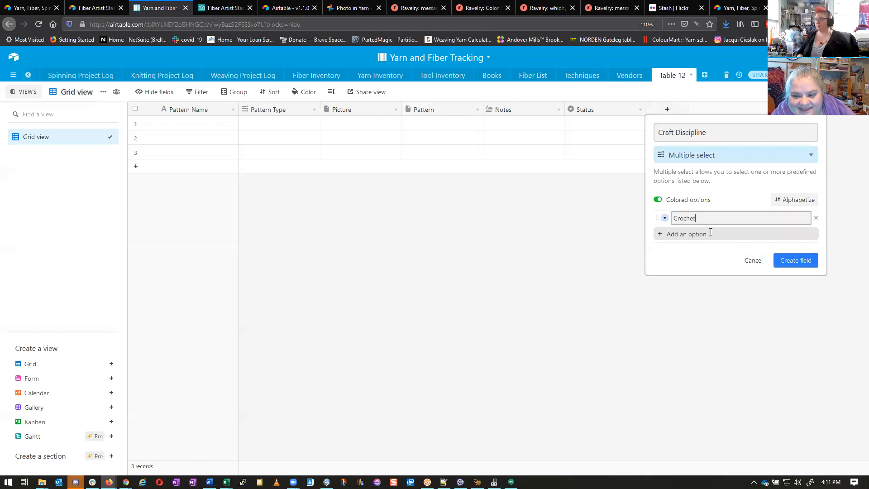
left_click(711, 235)
type("Knitting")
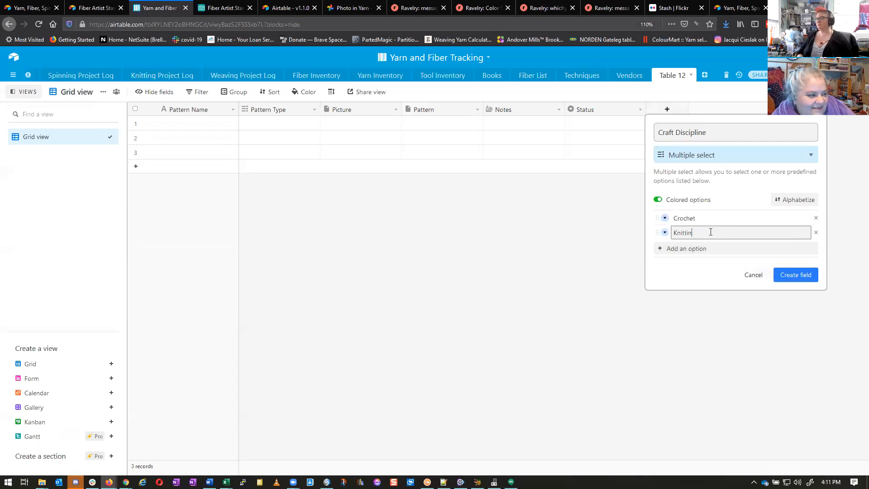
key("Return")
type("Weaving")
key("Return")
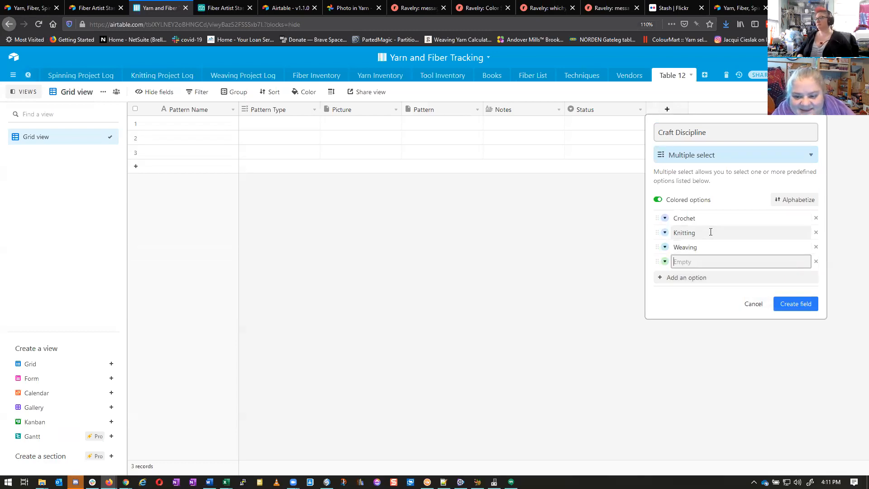
type("Nalbing")
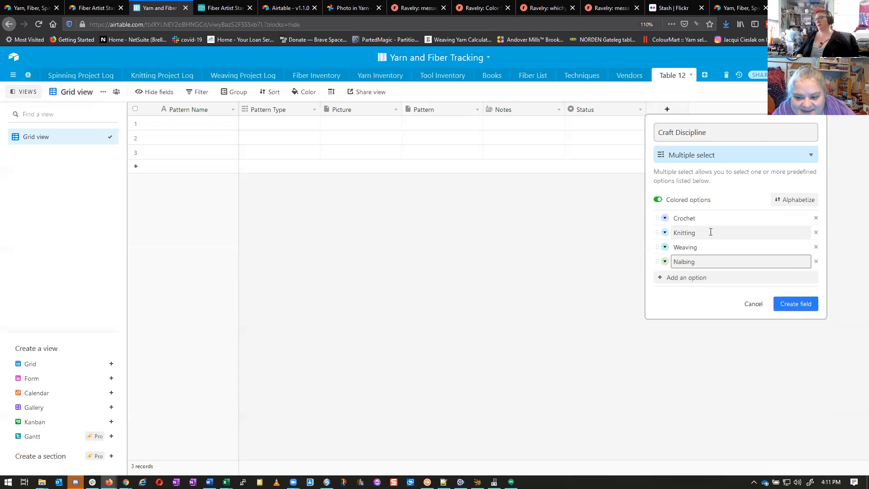
key("BackSpace")
type("ding")
key("Return")
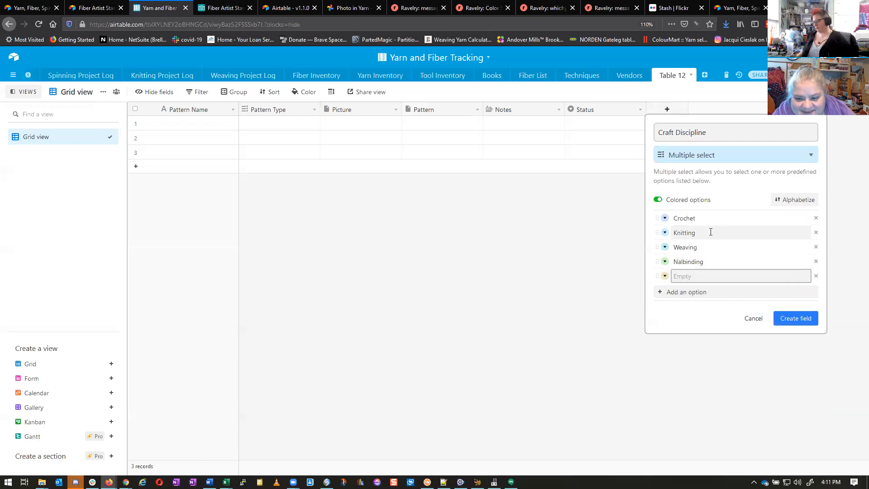
left_click(795, 313)
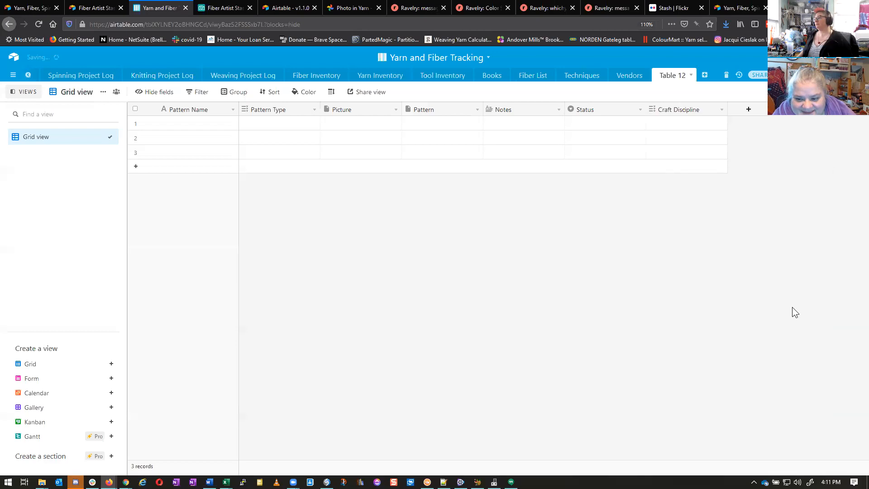
Step: Look through the full list of field types available for a new field, without creating one
left_click(750, 111)
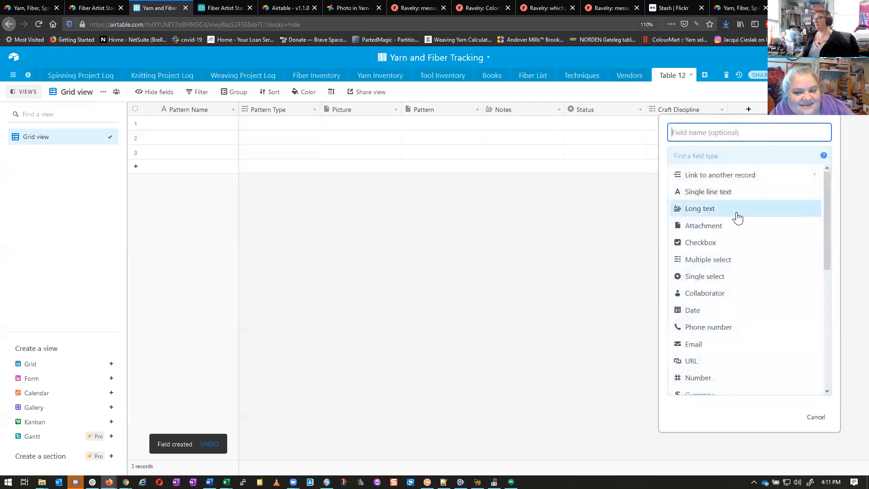
scroll(738, 218, "down", 2)
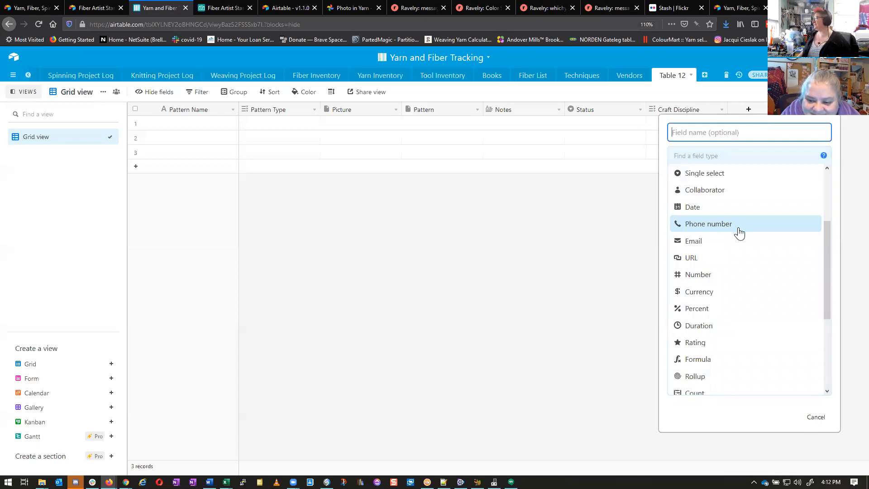
scroll(737, 258, "down", 3)
scroll(738, 258, "down", 2)
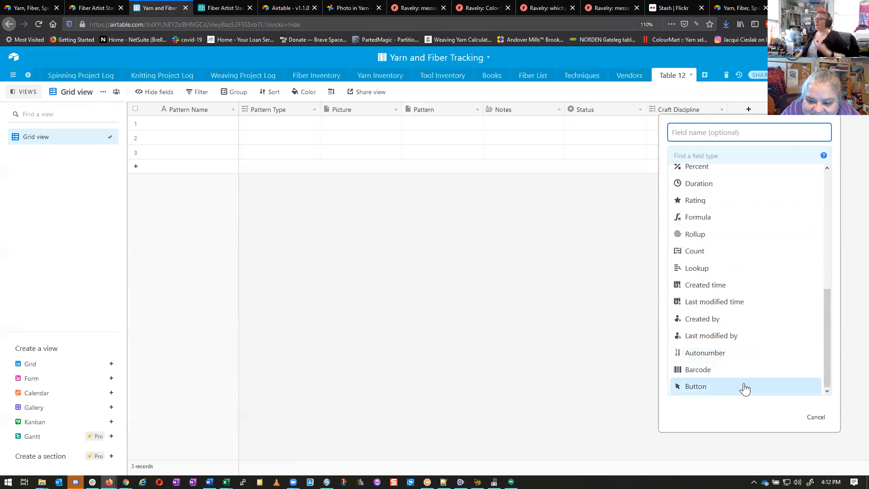
scroll(745, 387, "up", 6)
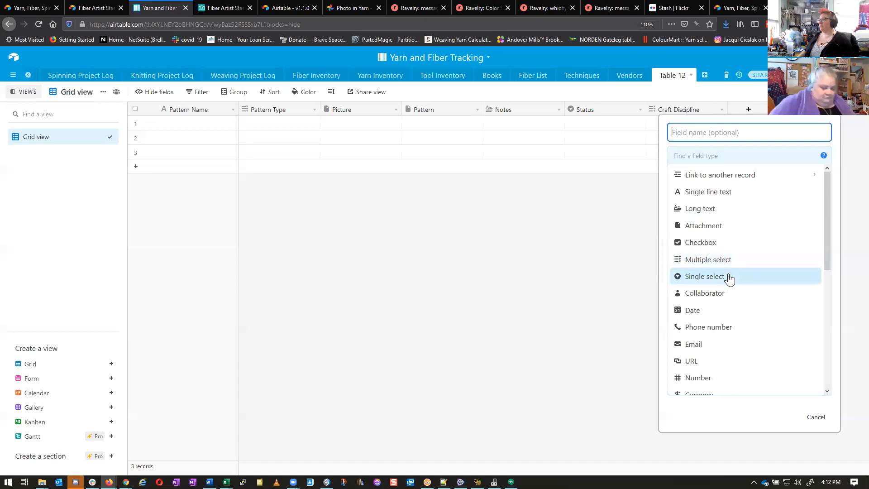
left_click(634, 109)
Step: Change the Status field's type to Multiple select and save it
left_click(642, 110)
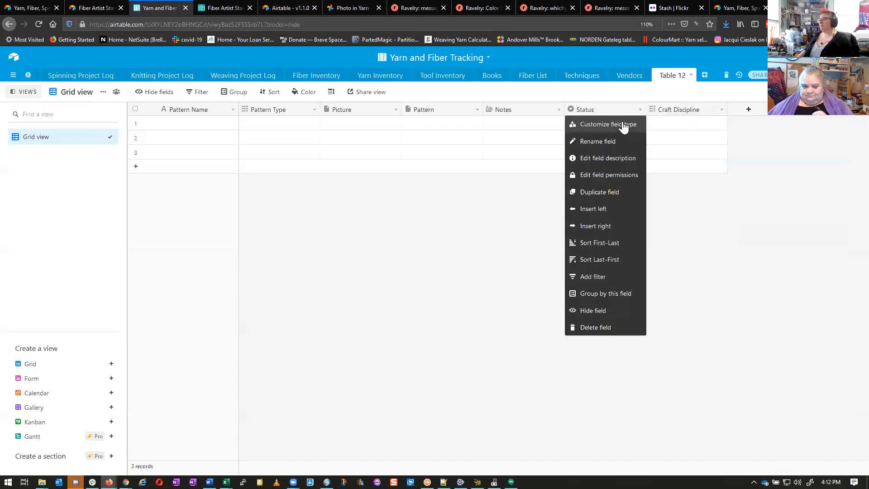
left_click(624, 124)
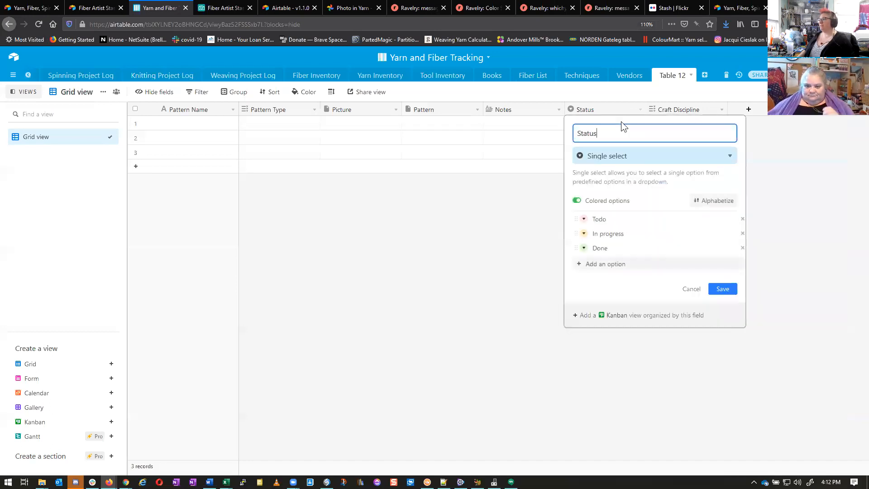
left_click(601, 158)
left_click(621, 265)
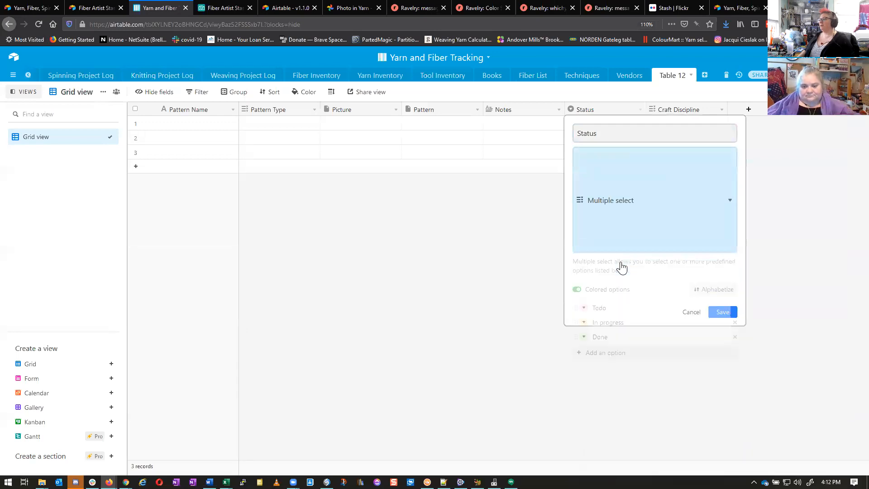
left_click(716, 292)
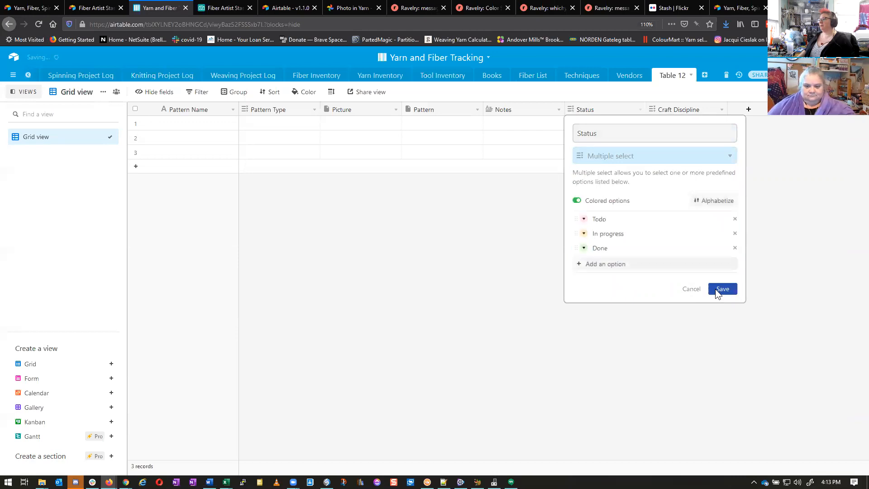
Step: Review the Status field's type and its options without changing them
left_click(640, 109)
left_click(623, 125)
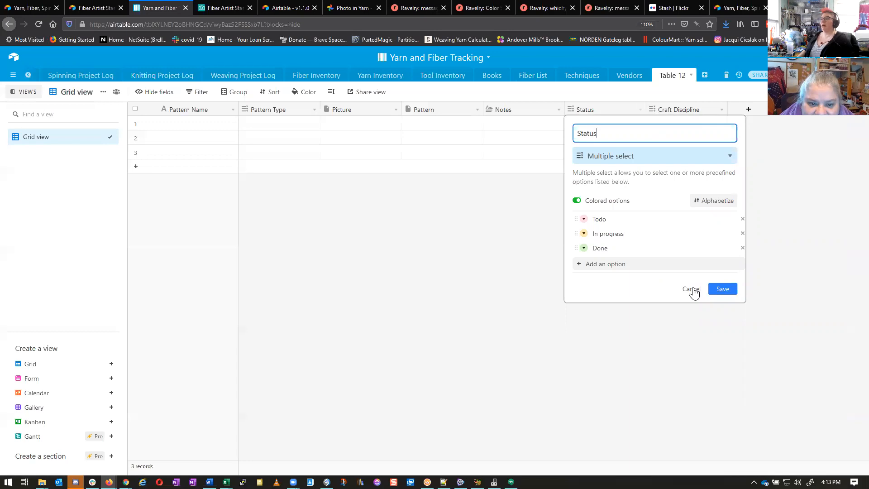
left_click(693, 290)
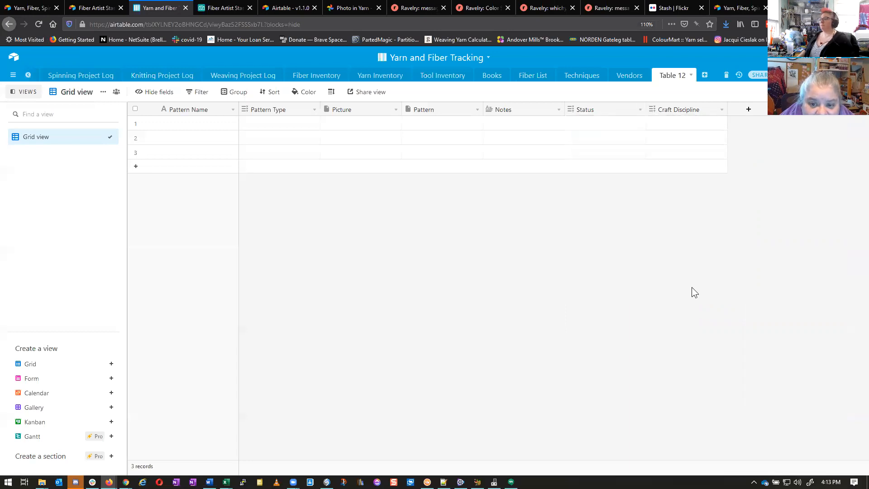
Step: Examine the field types offered for another new field and dismiss the field setup
left_click(748, 109)
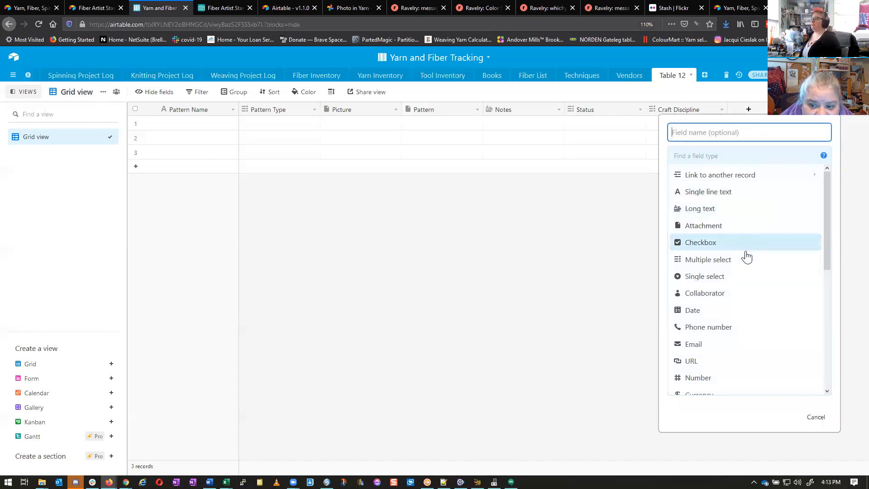
mouse_move(744, 295)
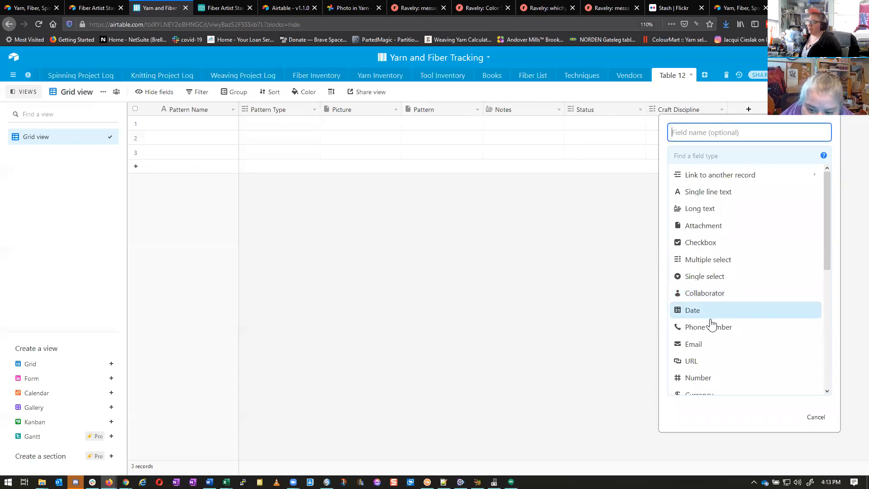
left_click_drag(825, 256, 829, 290)
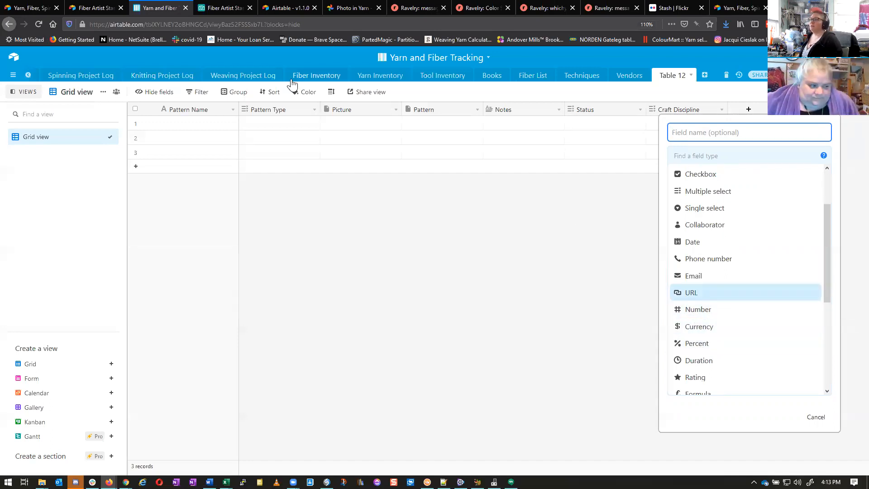
left_click(320, 79)
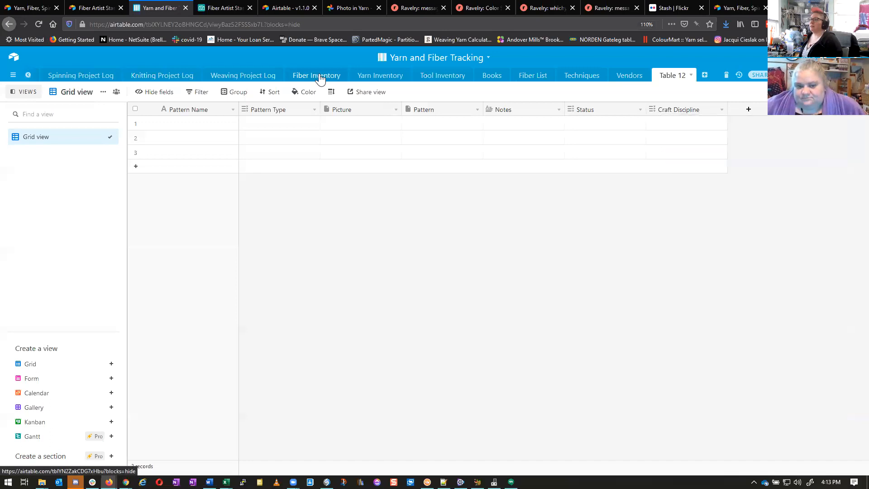
Step: Open the Fiber Inventory table in Grid view and examine its weight and cost columns
left_click(320, 80)
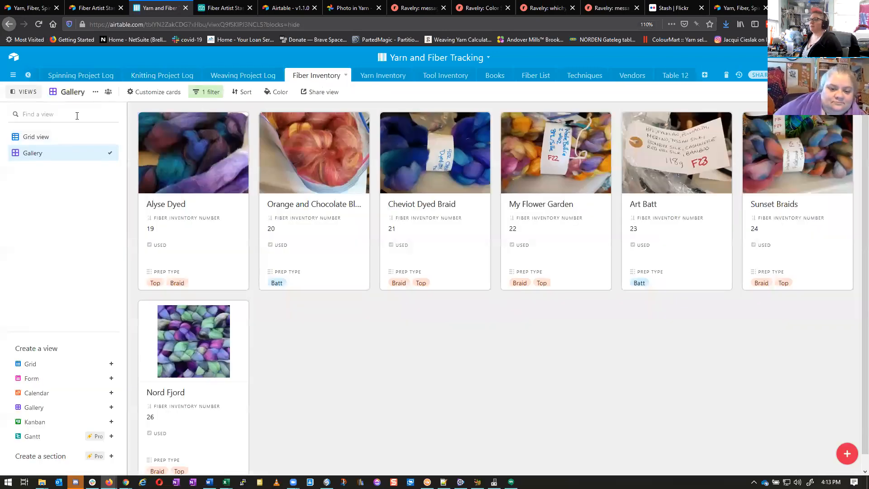
left_click(30, 142)
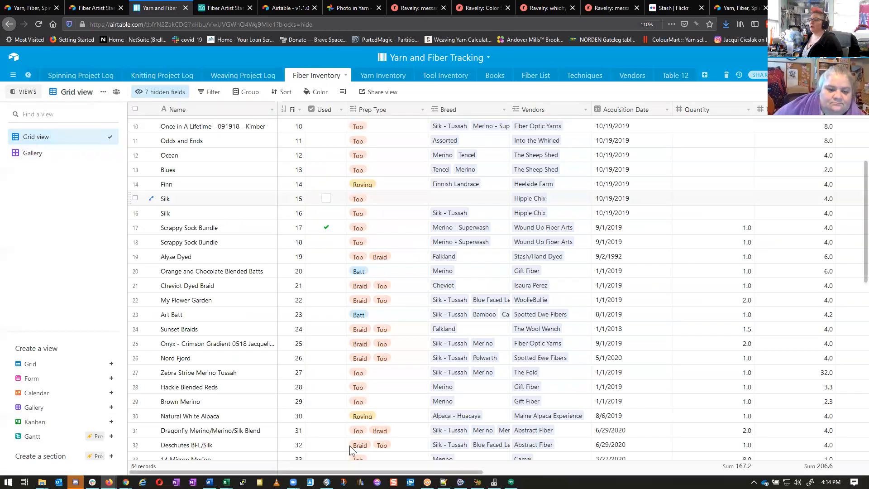
scroll(384, 468, "right", 9)
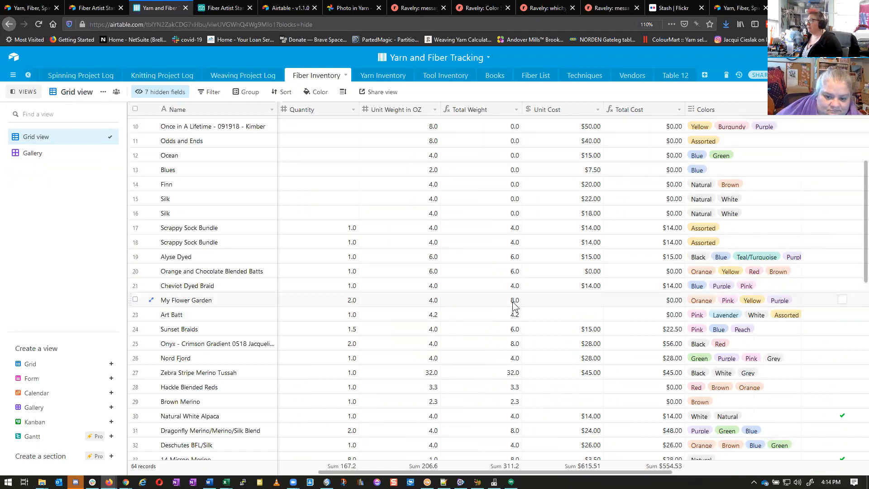
Step: Try a unit cost of $12.00 for My Flower Garden, check its total cost, and clear the entry
left_click(580, 303)
type("12.00")
key("Return")
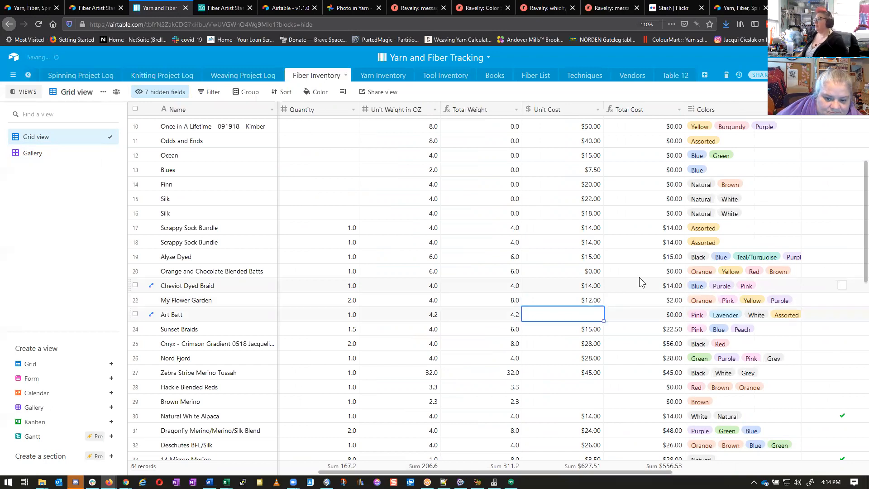
left_click(662, 302)
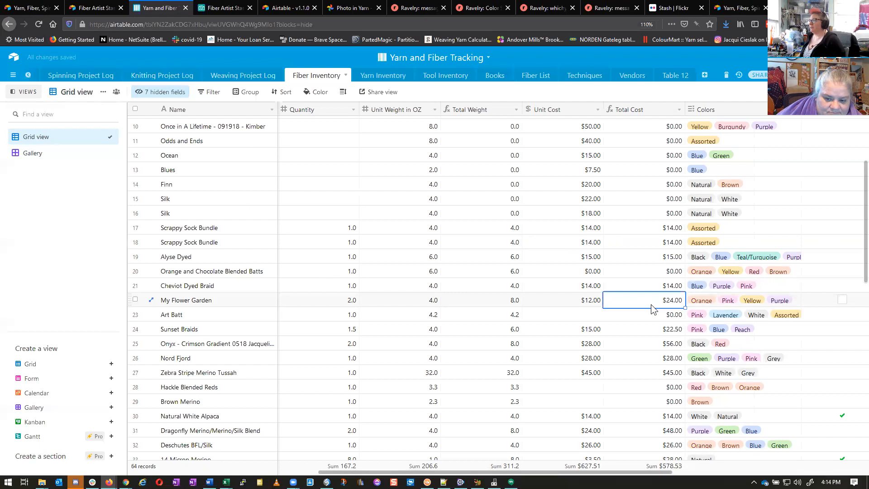
left_click(577, 302)
key("Delete")
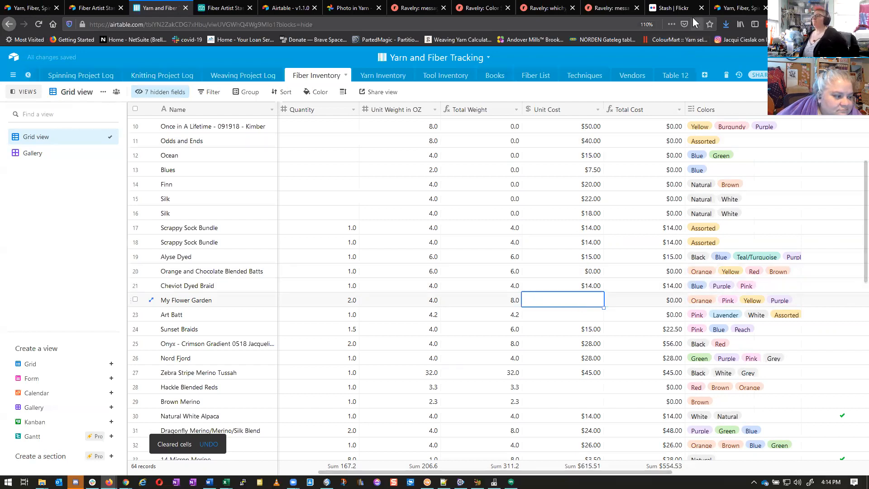
Step: Return to Table 12 and add an unnamed single line text field after Craft Discipline
left_click(671, 77)
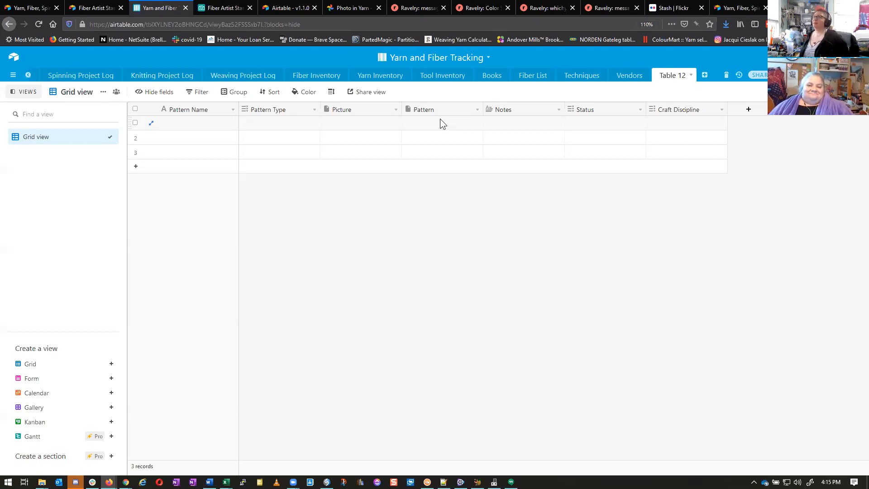
left_click(754, 110)
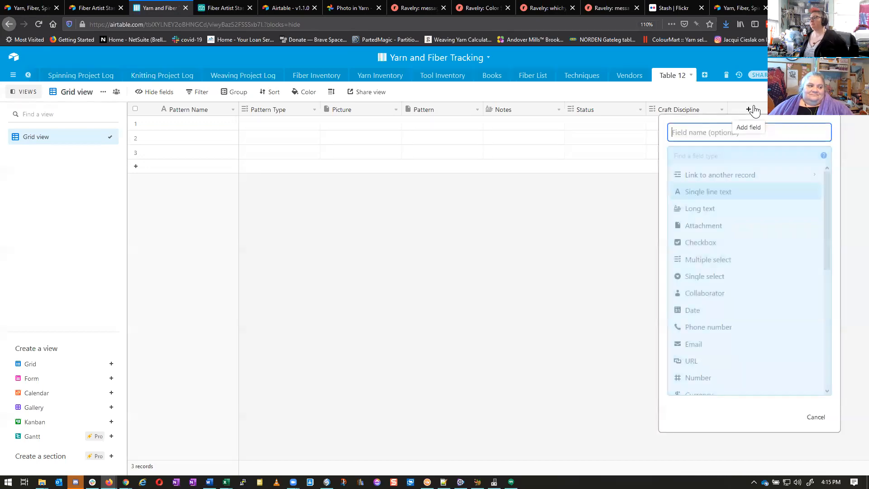
scroll(737, 190, "down", 1)
scroll(737, 192, "down", 5)
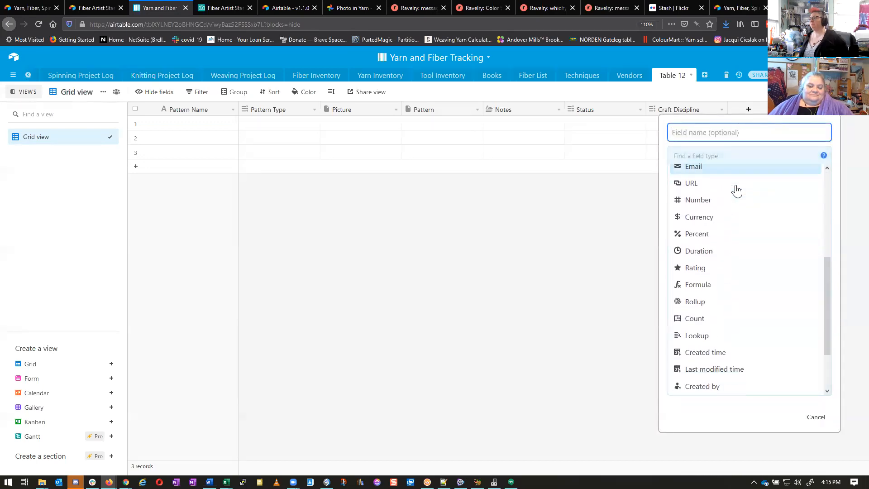
scroll(736, 191, "up", 6)
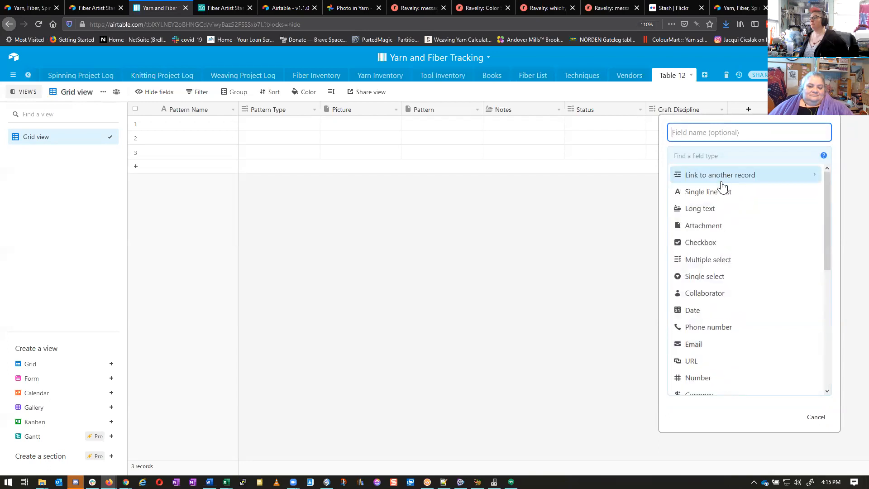
left_click(717, 193)
left_click(804, 230)
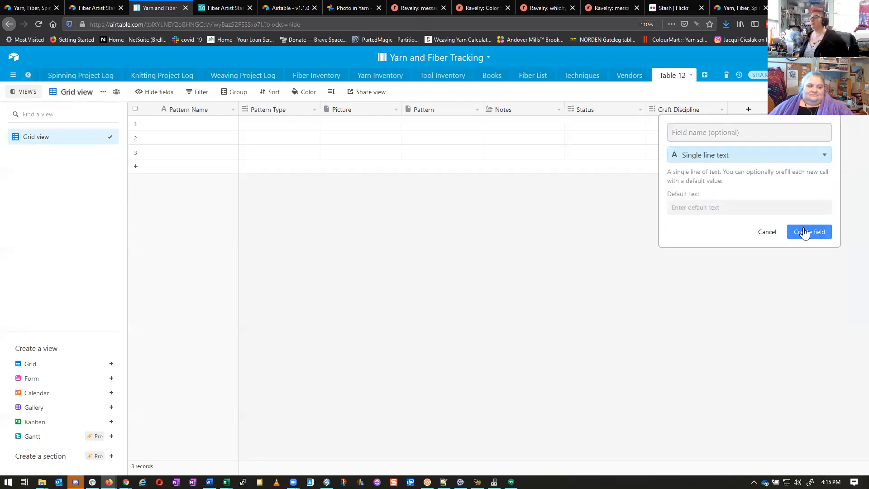
Step: Rename the new single line text field as File Location
left_click(752, 112)
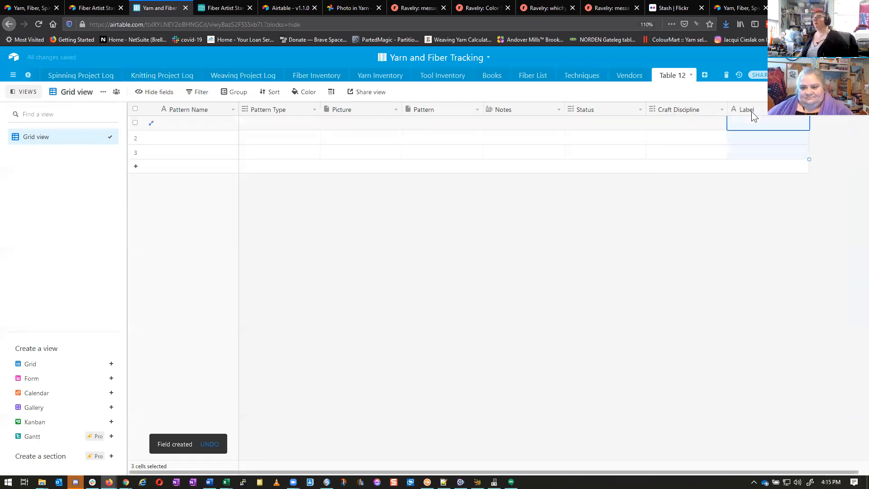
left_click(803, 111)
left_click(789, 126)
left_click_drag(656, 136, 550, 128)
type("Fil")
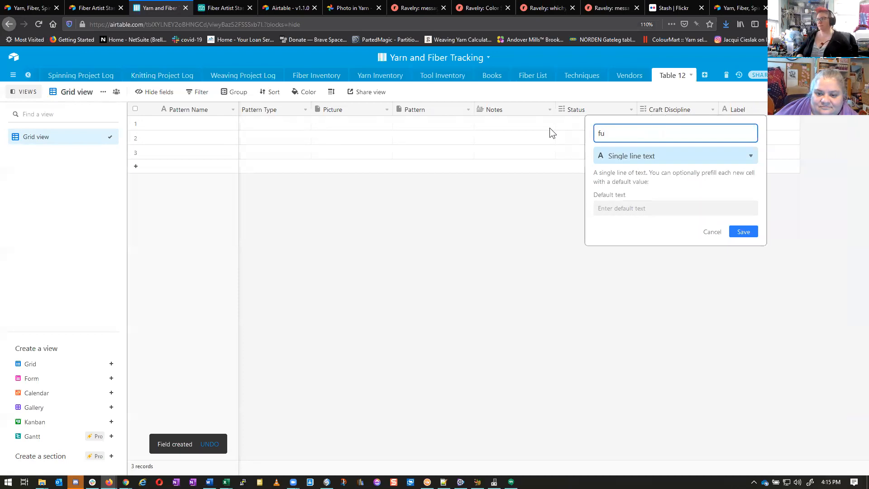
type("e Location")
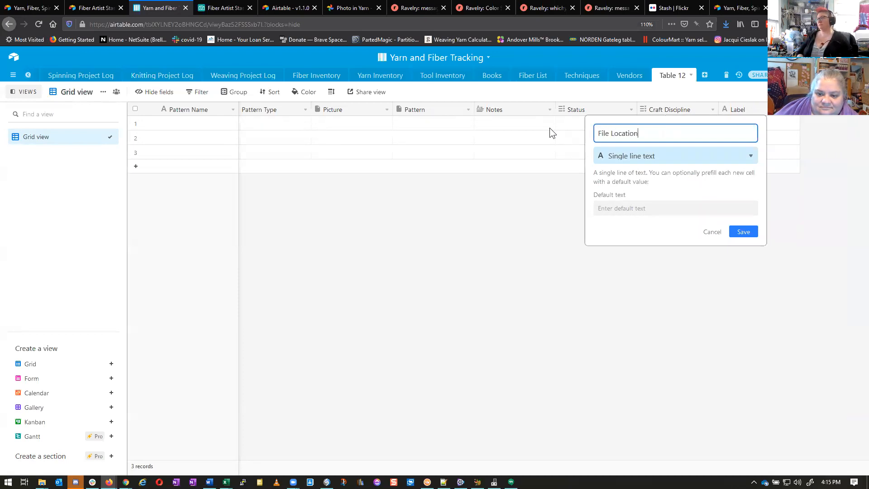
key("Return")
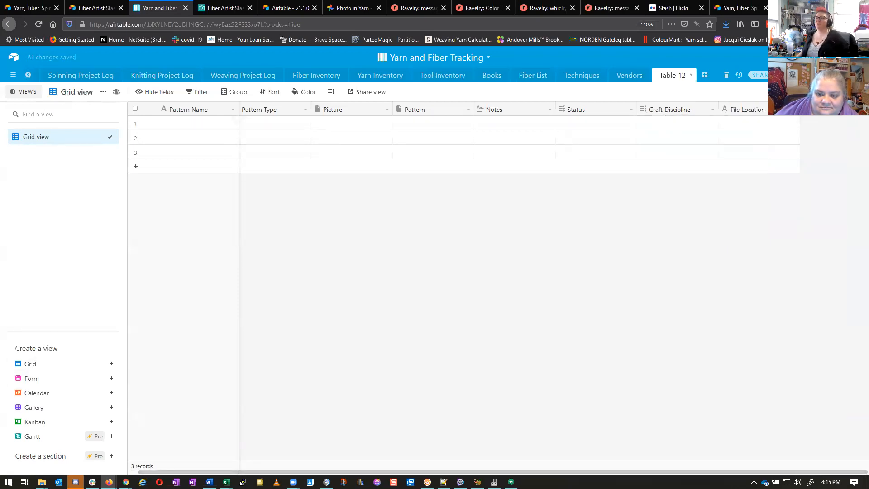
Step: Switch to File Explorer, widen its window, and open the Leg Warmers folder under Personal, Hobbies, Knit
mouse_move(41, 482)
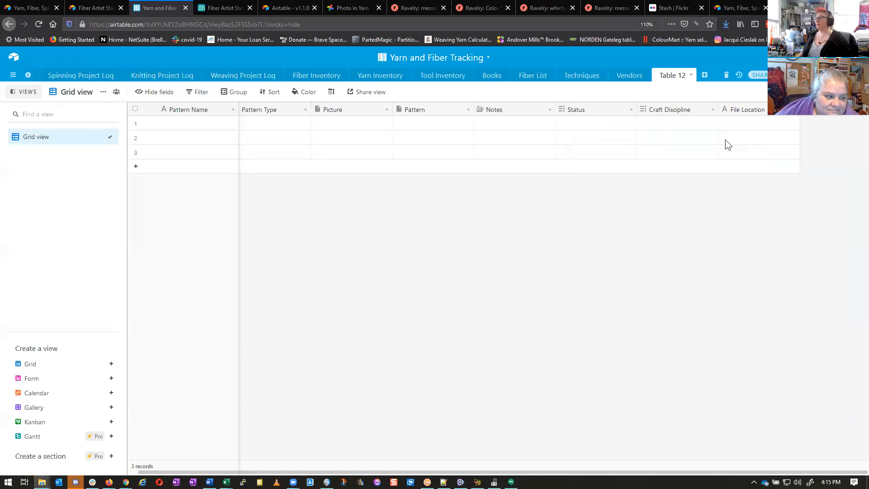
key("alt+Tab")
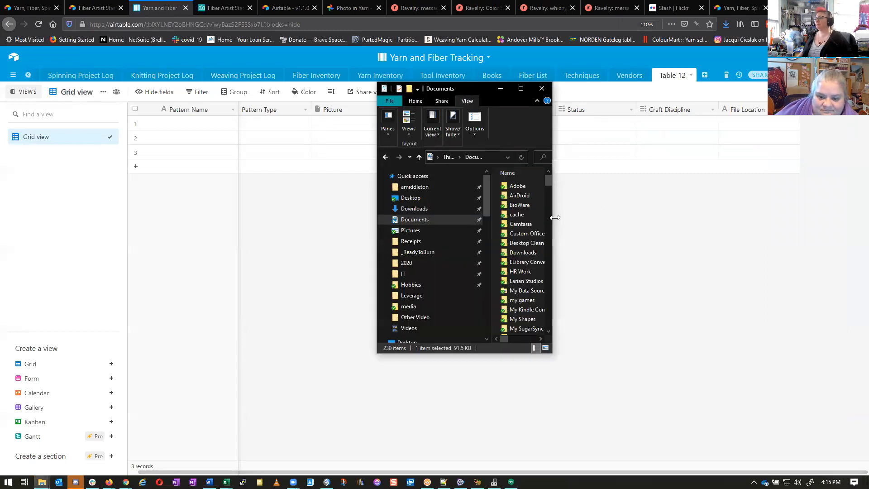
left_click_drag(555, 218, 755, 218)
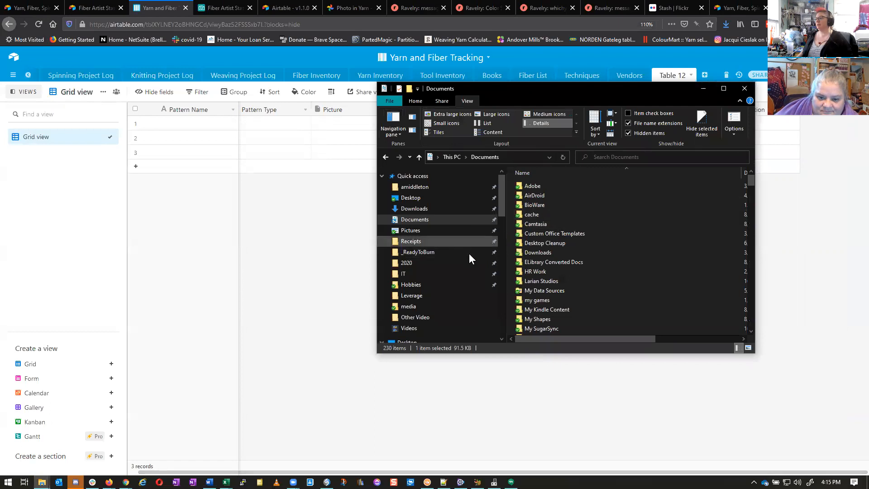
scroll(470, 255, "down", 9)
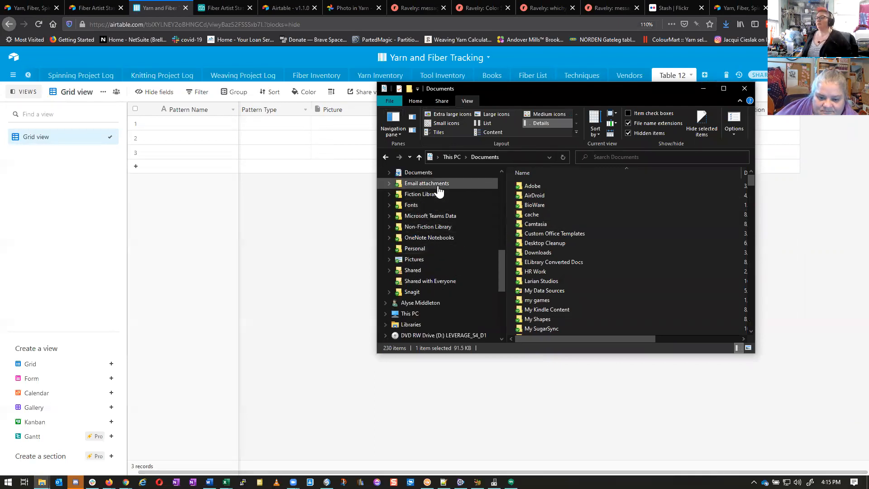
left_click(415, 249)
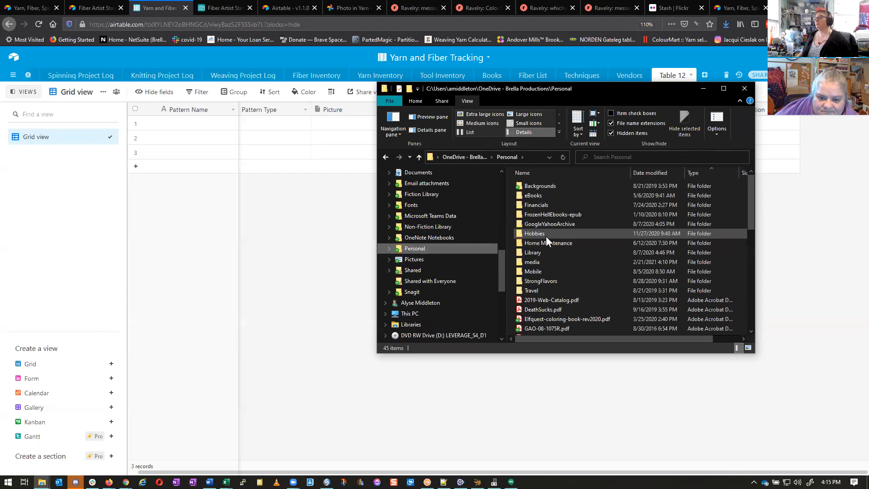
double_click(540, 232)
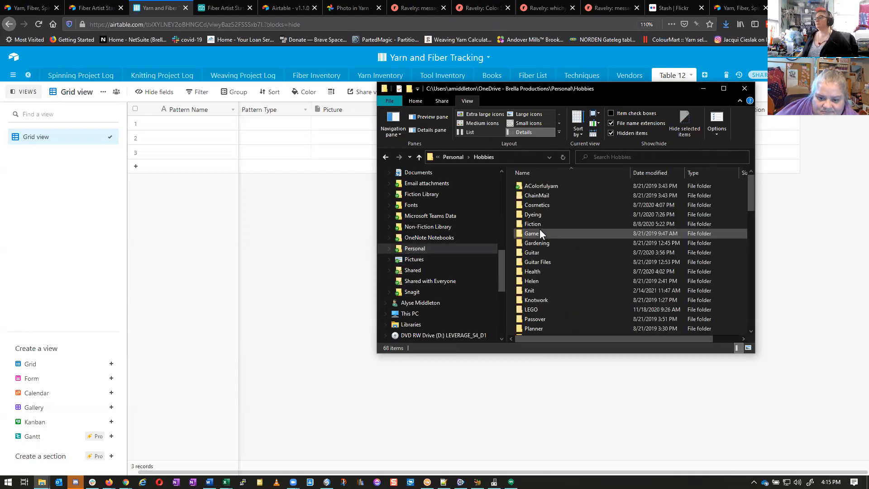
double_click(536, 290)
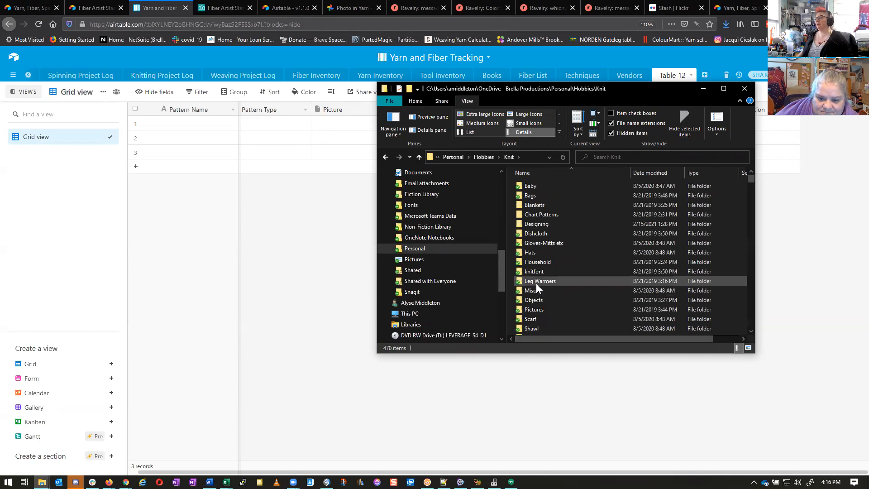
double_click(537, 284)
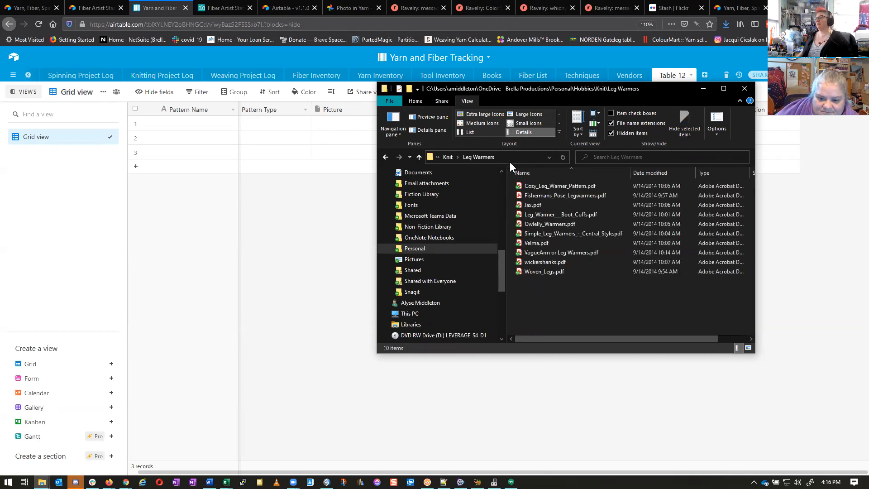
Step: Copy the Leg Warmers folder's path and paste it into the first record's File Location in the Airtable table
left_click(512, 158)
key("ctrl+c")
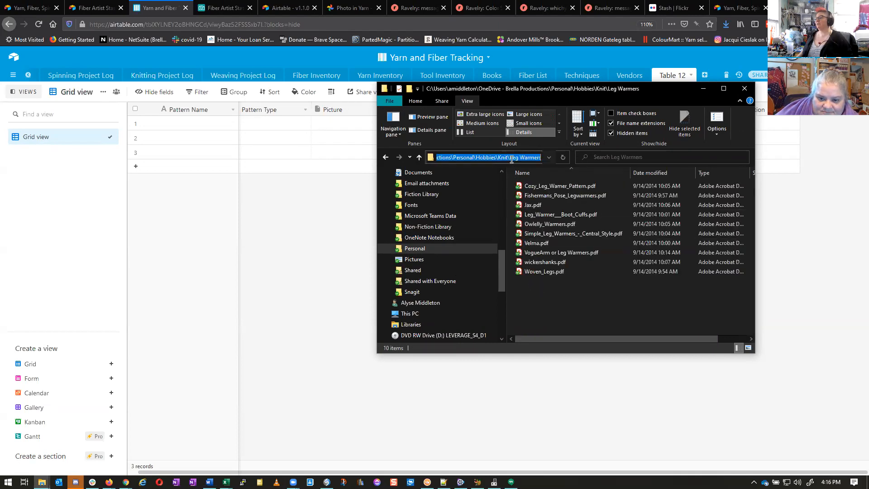
left_click(786, 238)
left_click(745, 124)
key("ctrl+v")
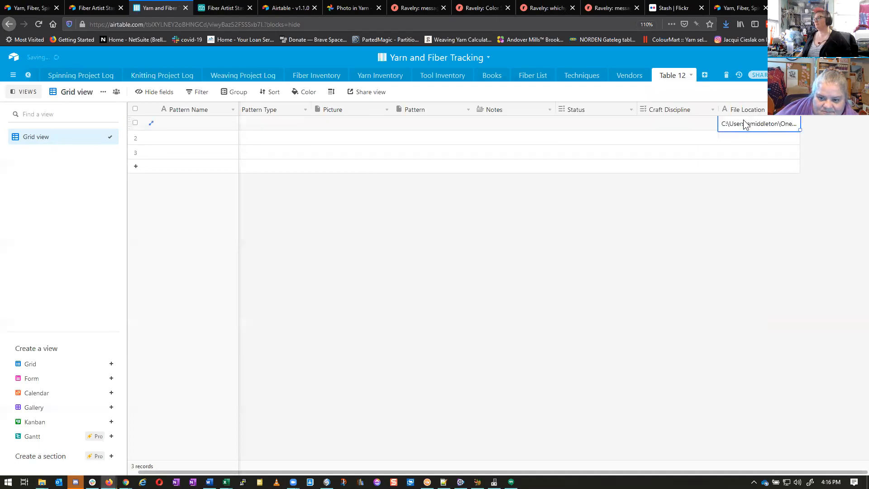
left_click(732, 250)
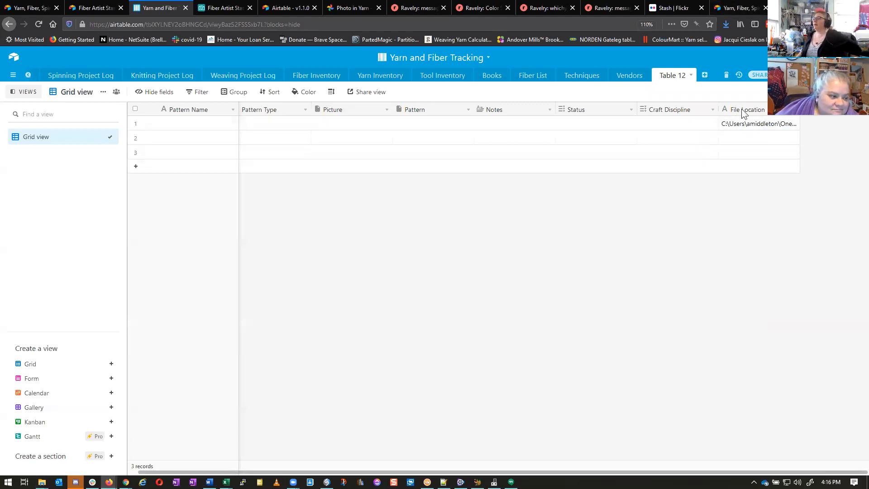
Step: Set the first record's Craft Discipline to Knitting and delete the Status field from the table
left_click(696, 124)
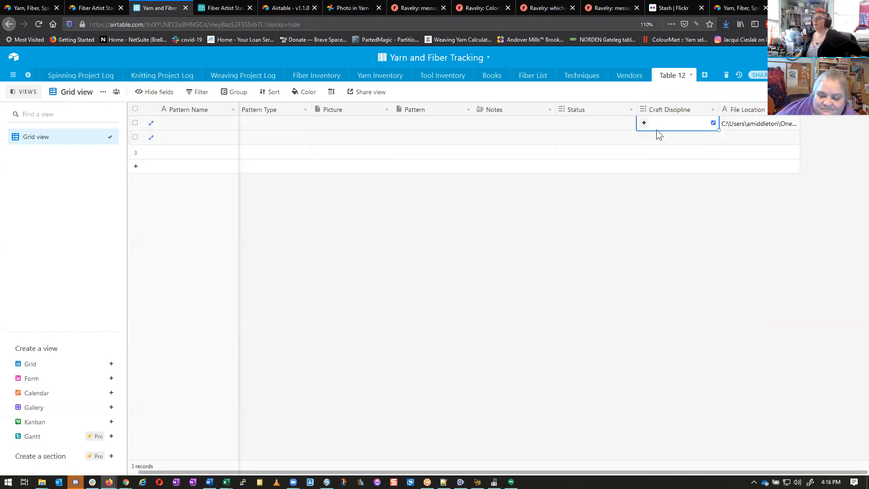
left_click(645, 123)
left_click(656, 168)
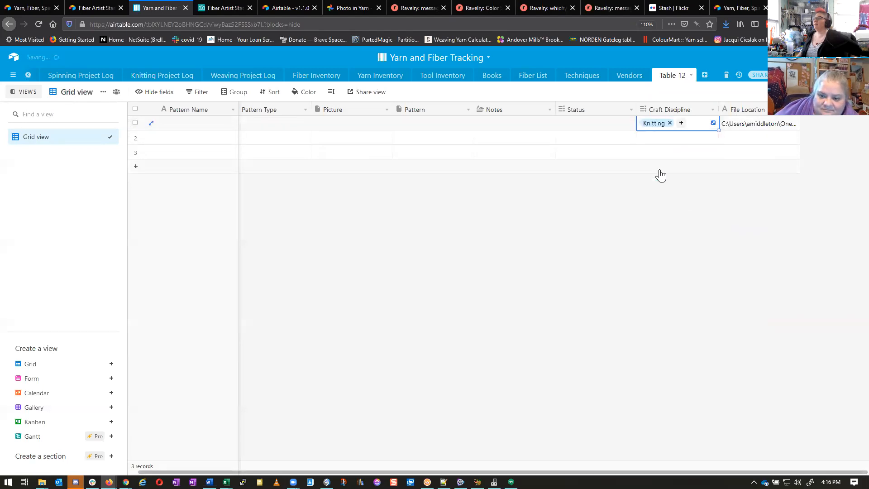
left_click(631, 110)
left_click(590, 327)
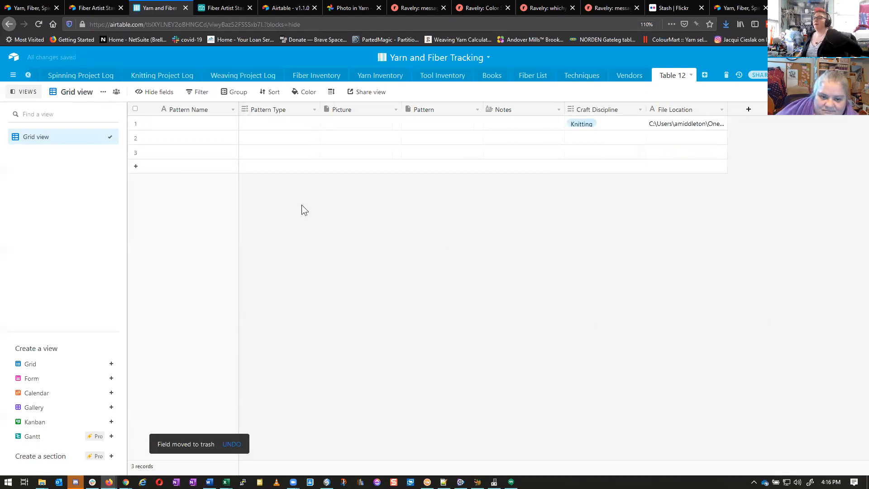
left_click(754, 111)
type("Designer")
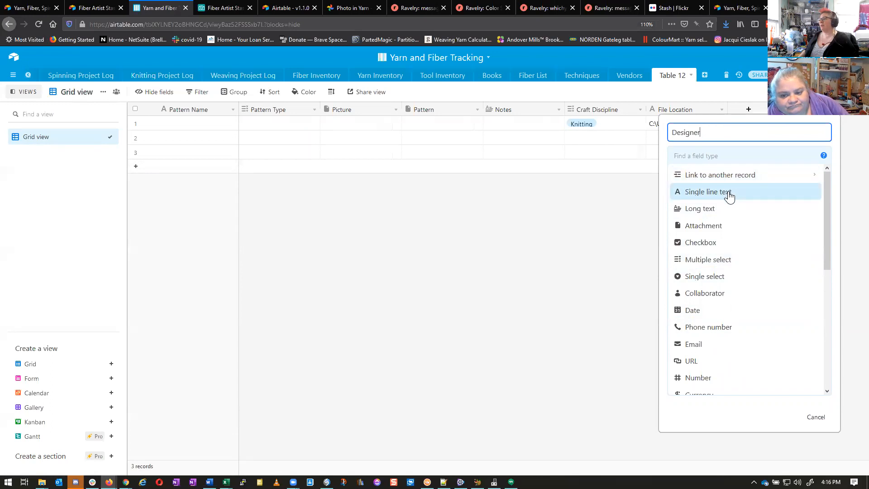
left_click(703, 281)
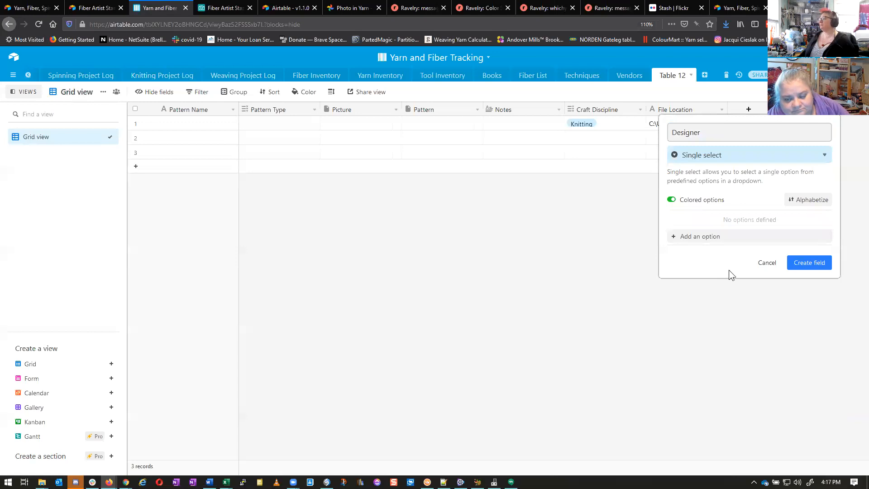
left_click(762, 266)
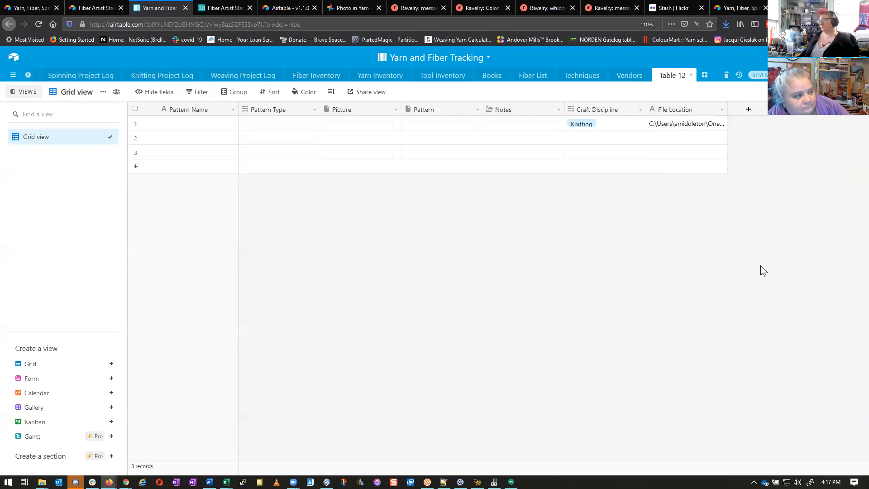
Step: Create a field named Designer that links to records in the Vendors table, allowing multiple linked records
left_click(749, 113)
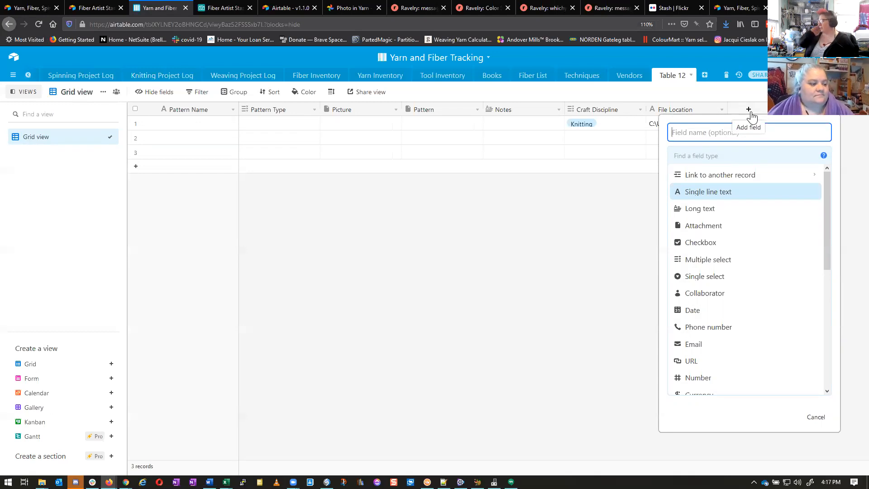
left_click(714, 175)
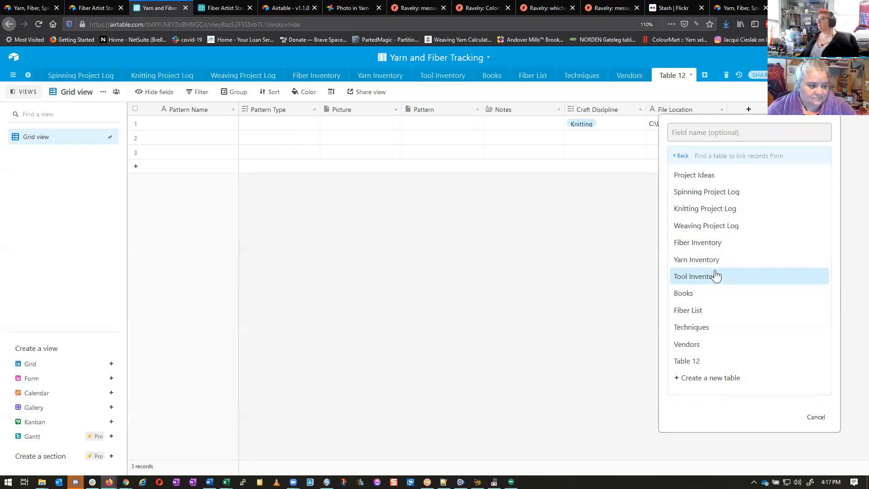
left_click(693, 344)
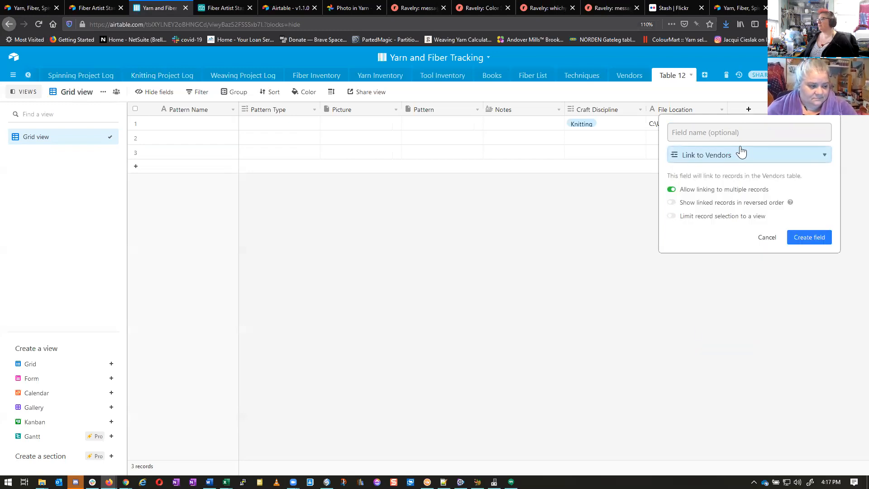
left_click(733, 133)
type("Designer")
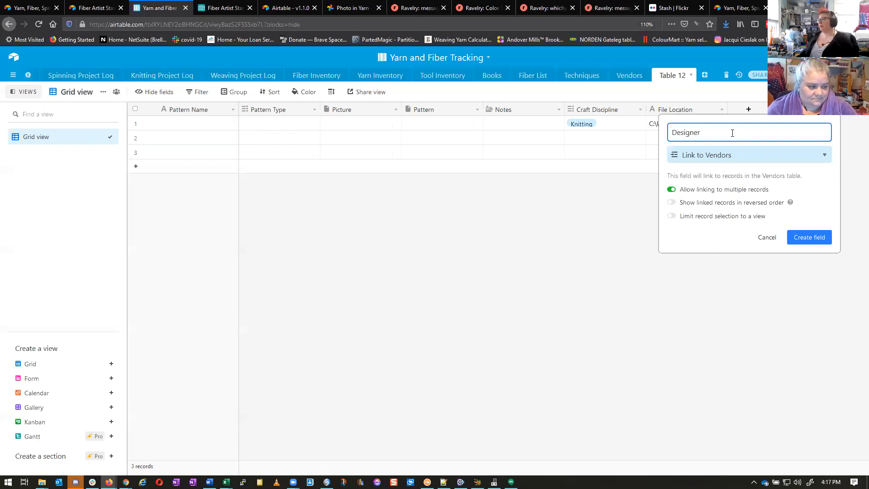
left_click(808, 244)
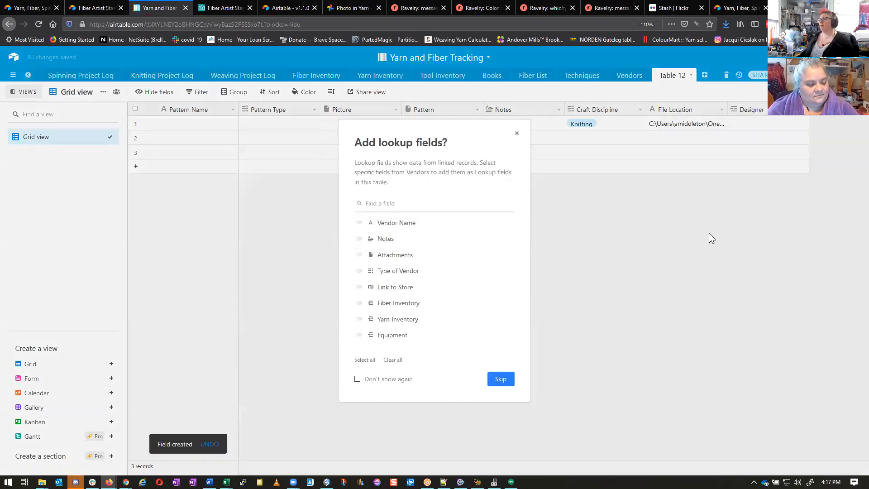
Step: Add Vendor Name and Link to Store from Vendors as lookup fields and bring the new columns into view
left_click(375, 224)
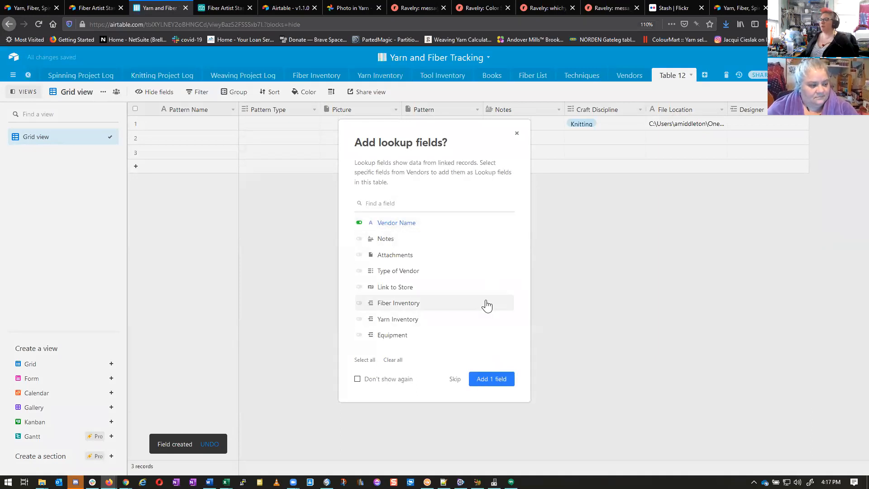
left_click(359, 288)
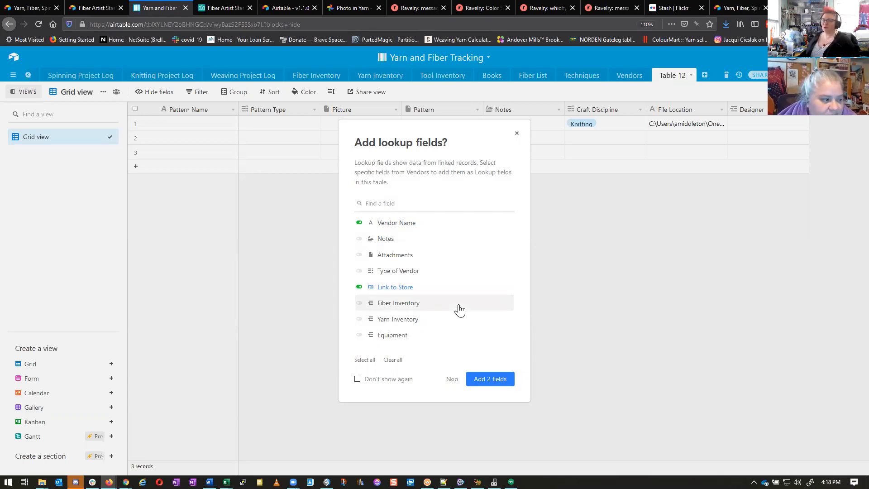
left_click(500, 380)
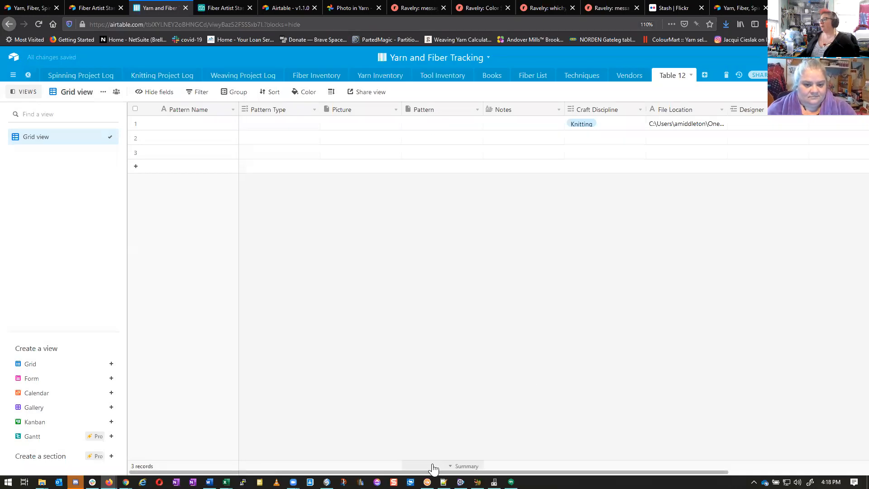
left_click_drag(434, 471, 574, 471)
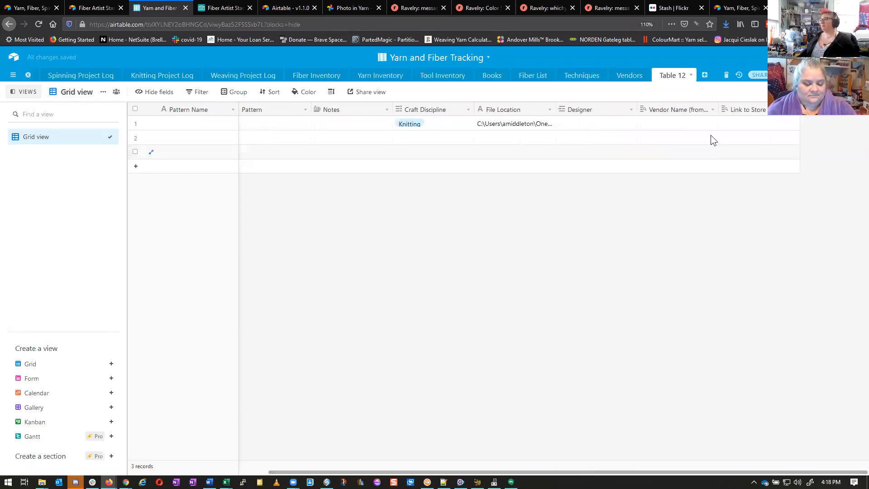
Step: Hide the Vendor Name lookup field in Table 12's grid view
left_click(692, 111)
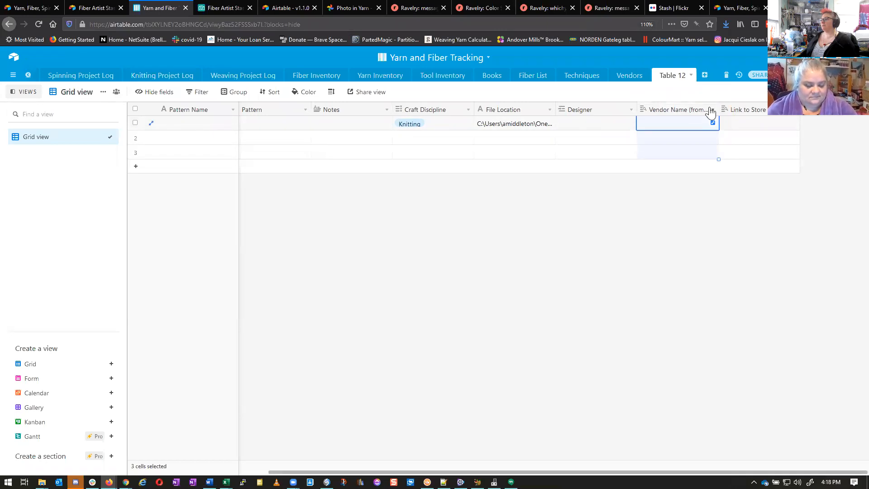
left_click(711, 111)
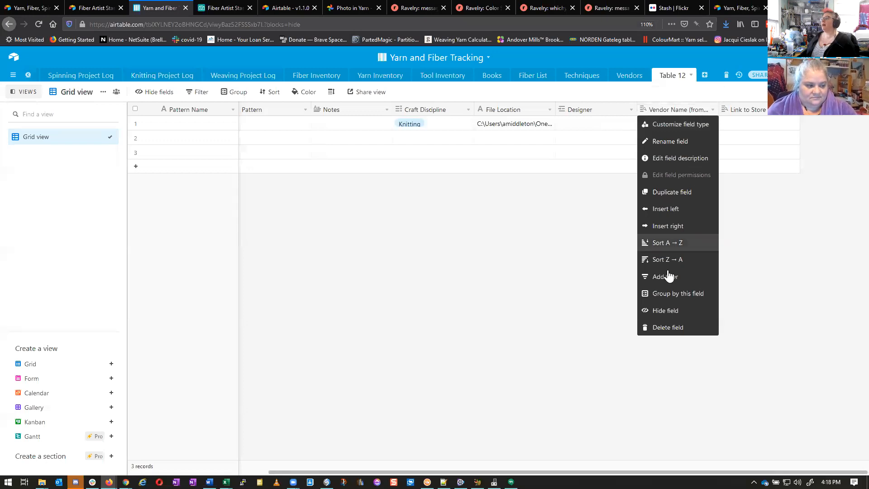
left_click(667, 312)
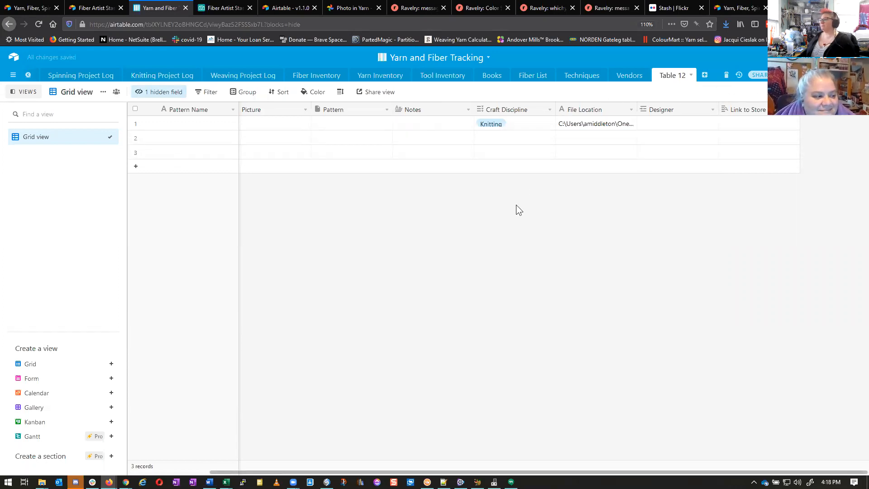
Step: Look over the Spinning Project Log and Knitting Project Log tables, then return to Table 12
left_click(81, 76)
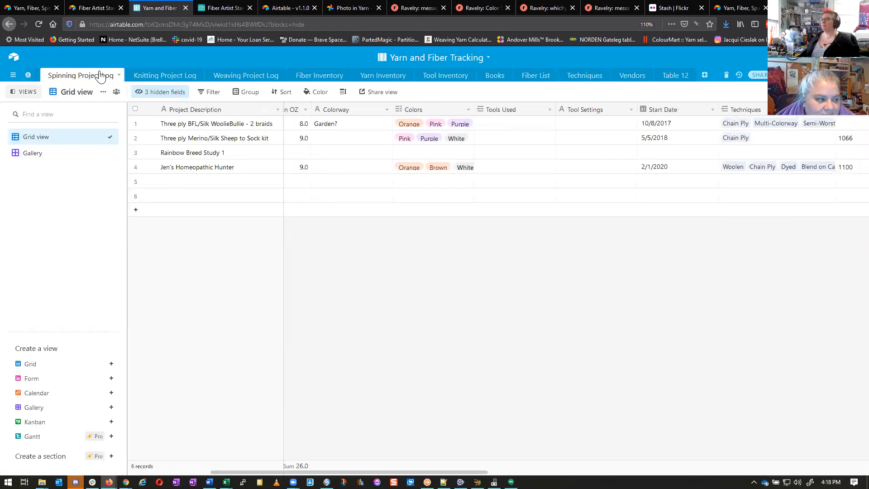
left_click(152, 81)
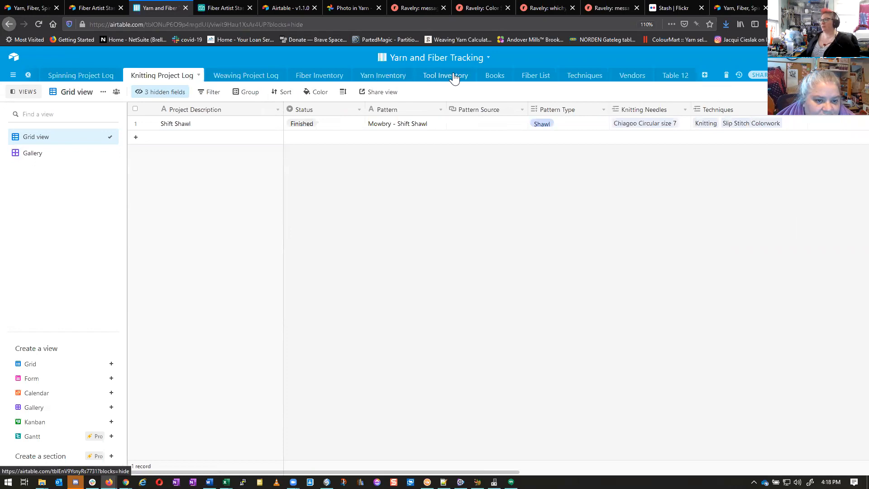
left_click(669, 81)
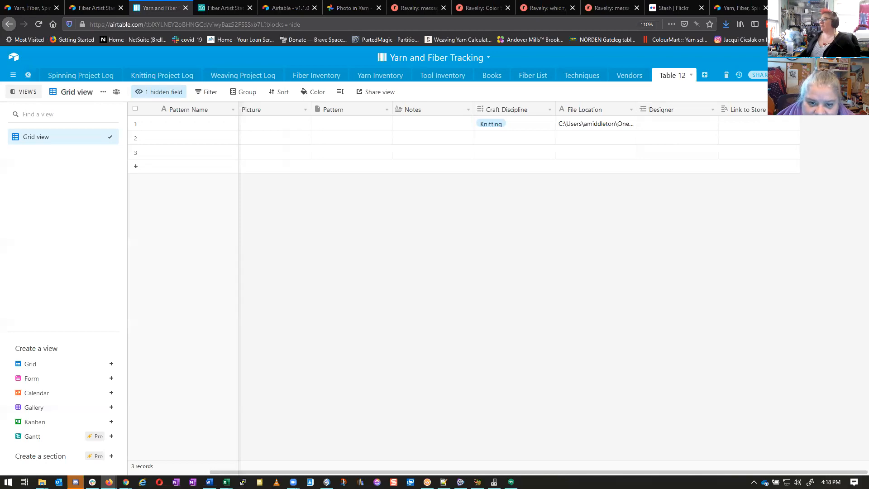
Step: Switch to EWM's Yarn and Fiber Tracker and examine the Handspun Projects Log in its grid and Gallery - In Progress views
left_click(140, 9)
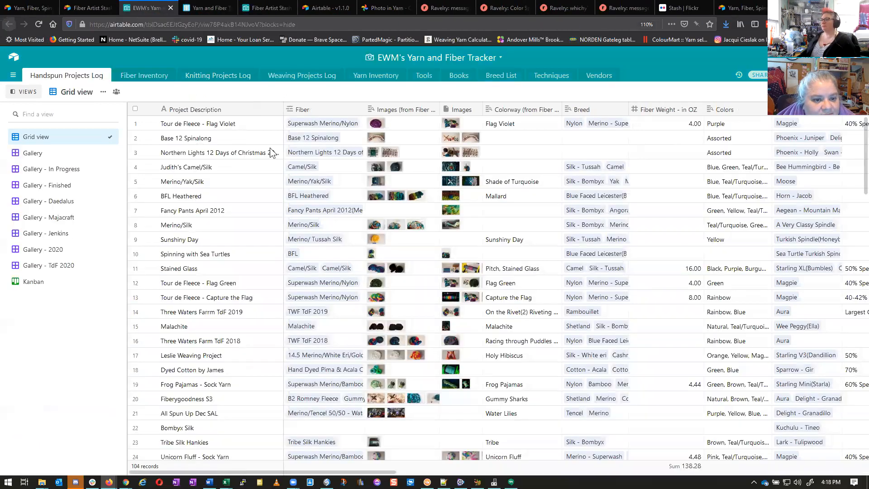
scroll(180, 299, "down", 5)
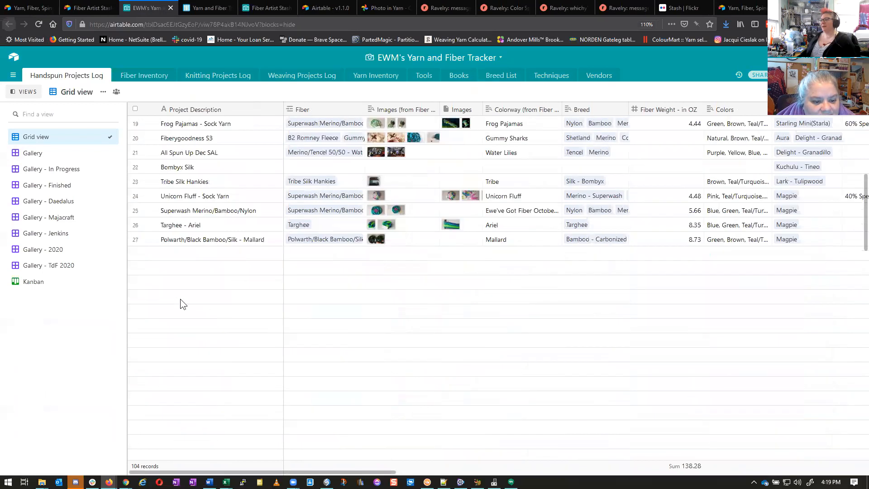
scroll(181, 299, "up", 5)
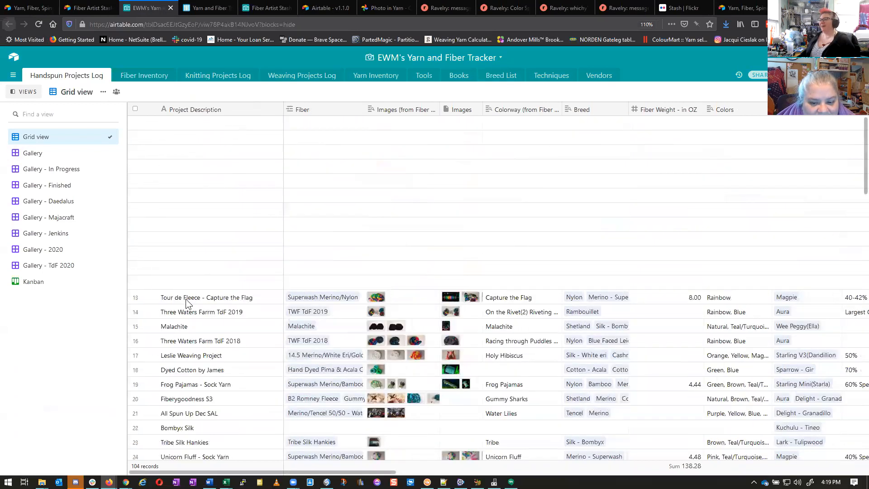
left_click(39, 169)
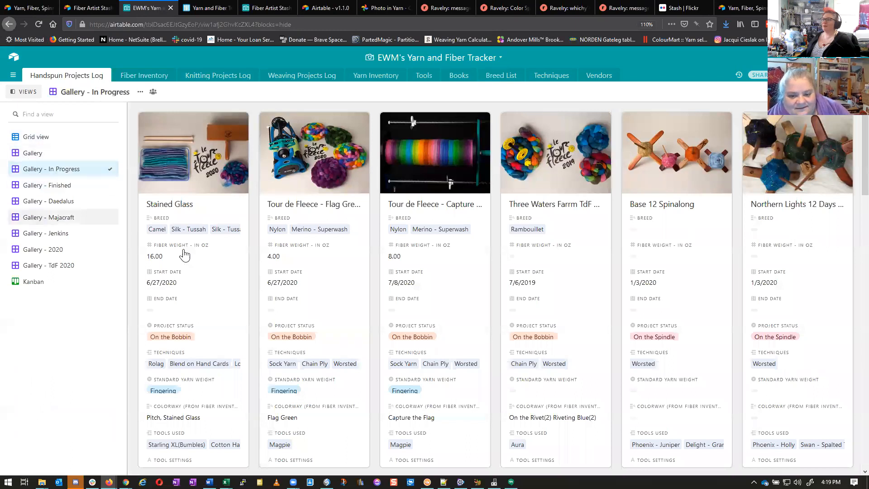
scroll(191, 257, "down", 1)
scroll(189, 253, "down", 12)
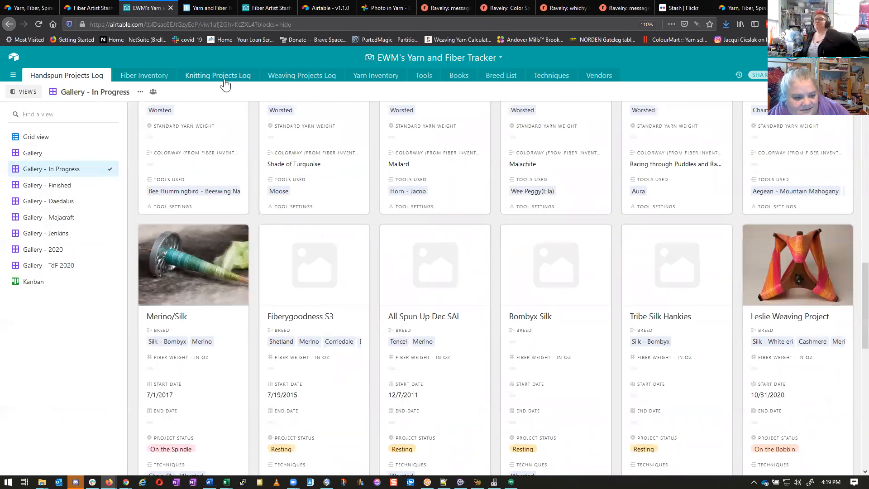
Step: Browse the Fiber Inventory in the Kanban - Yearly Stash view across the years from 2021 back to 2009
left_click(145, 75)
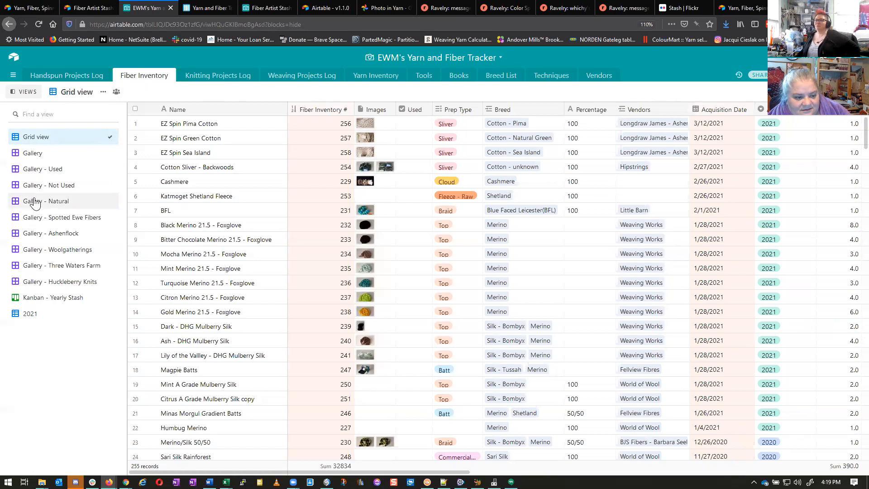
left_click(32, 302)
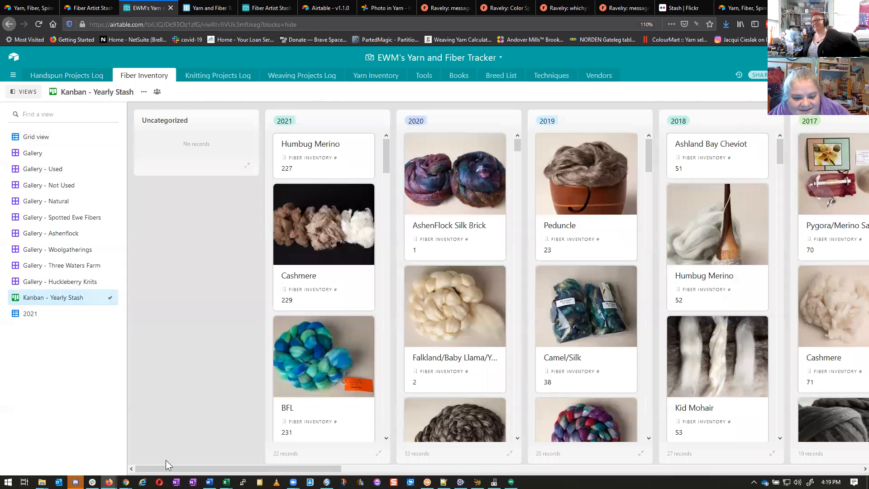
scroll(397, 342, "down", 15)
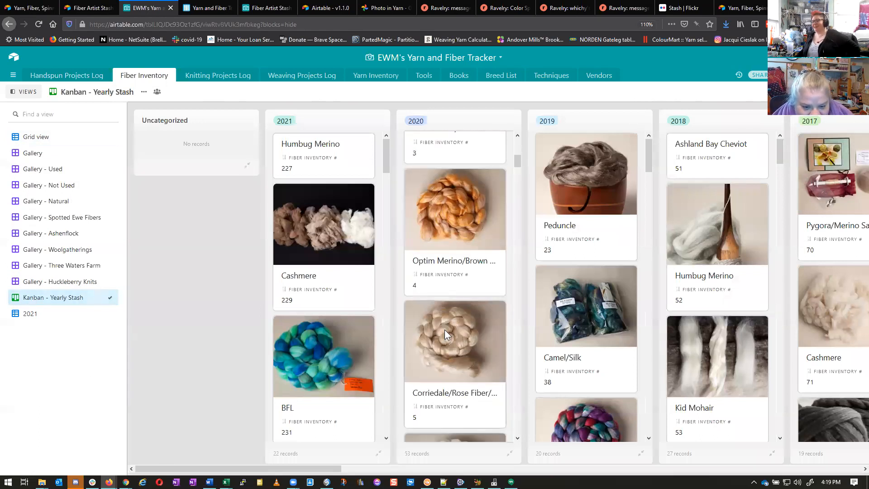
left_click_drag(310, 469, 554, 468)
scroll(651, 384, "down", 8)
scroll(650, 381, "down", 3)
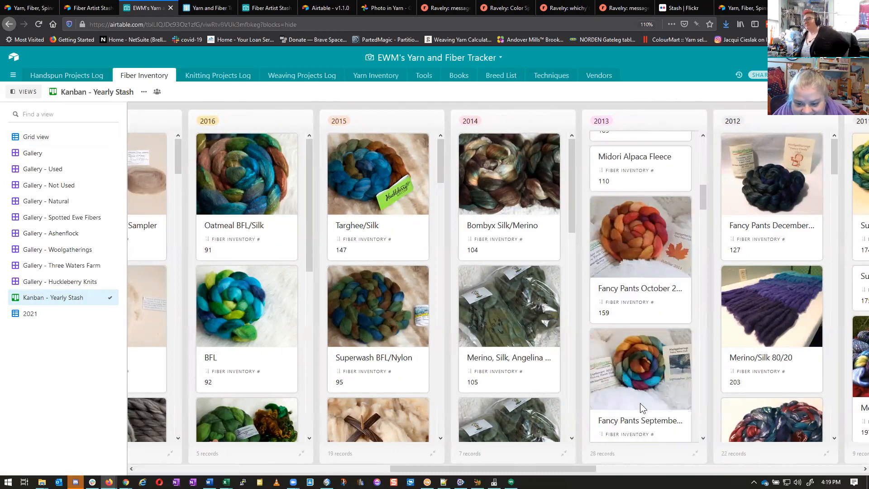
left_click_drag(539, 471, 705, 463)
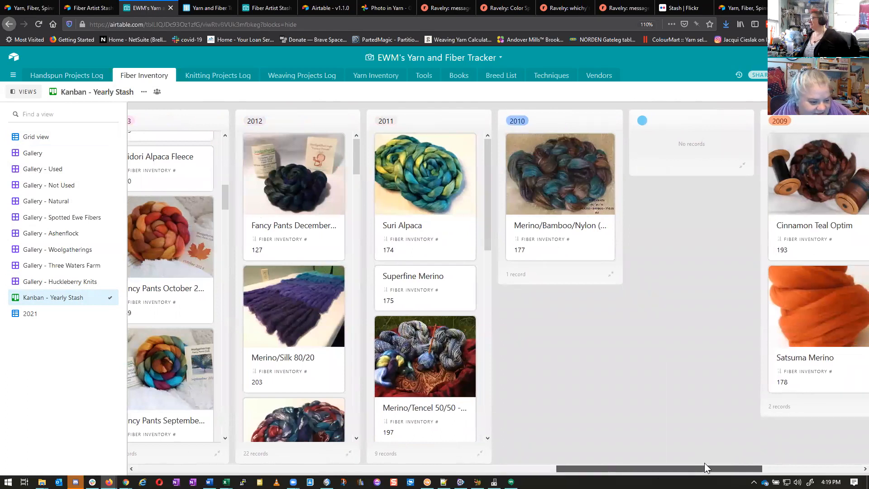
left_click_drag(704, 462, 310, 464)
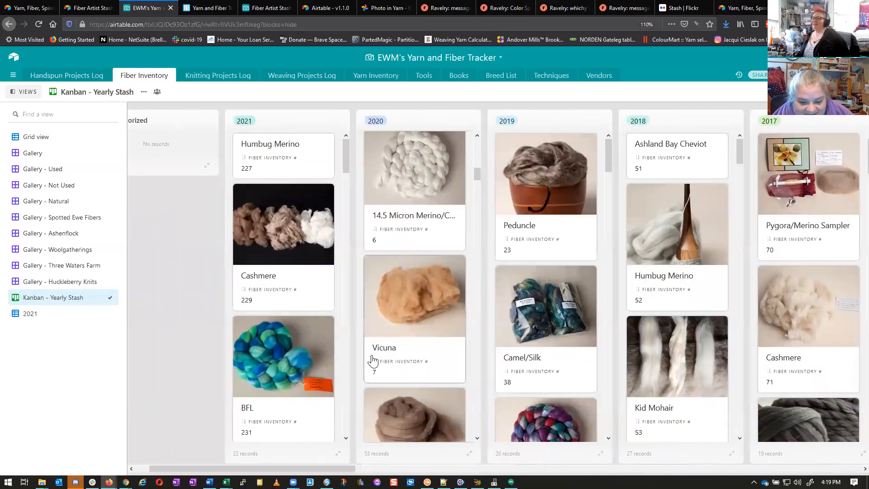
Step: Look through the 2020 stash cards and inspect the details of the Wensleydale Lamb Locks record
scroll(399, 364, "down", 3)
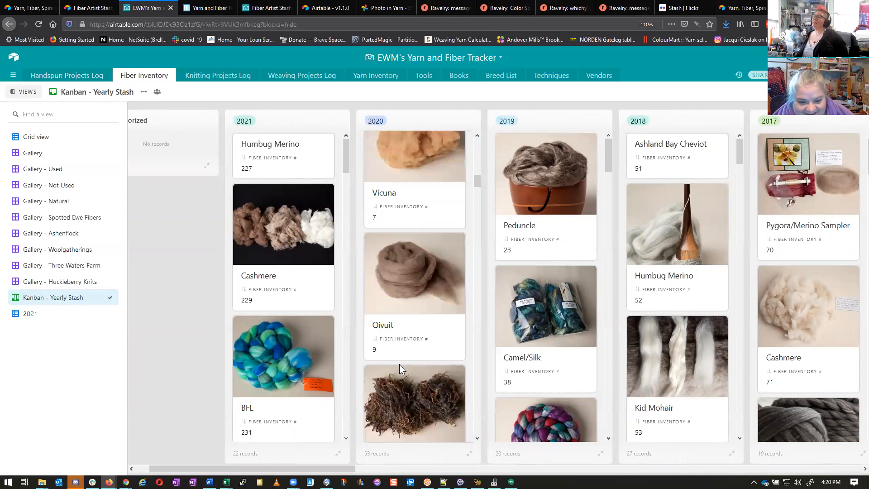
scroll(400, 365, "down", 2)
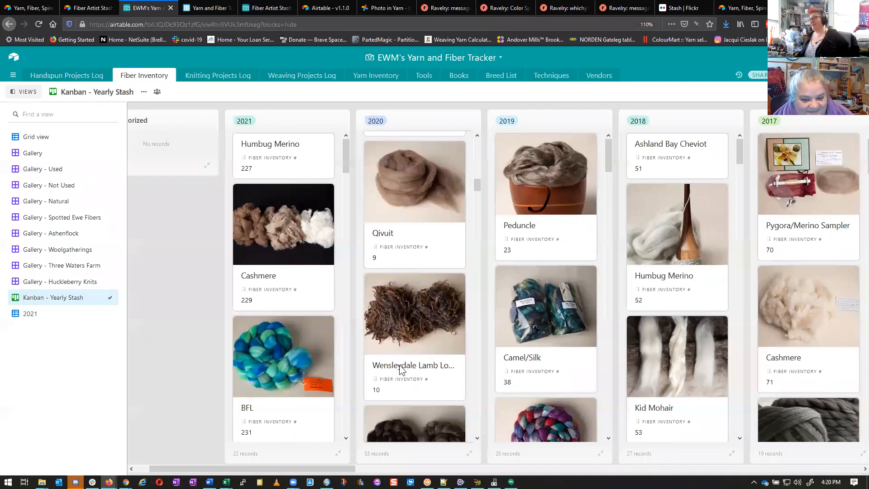
scroll(400, 370, "down", 3)
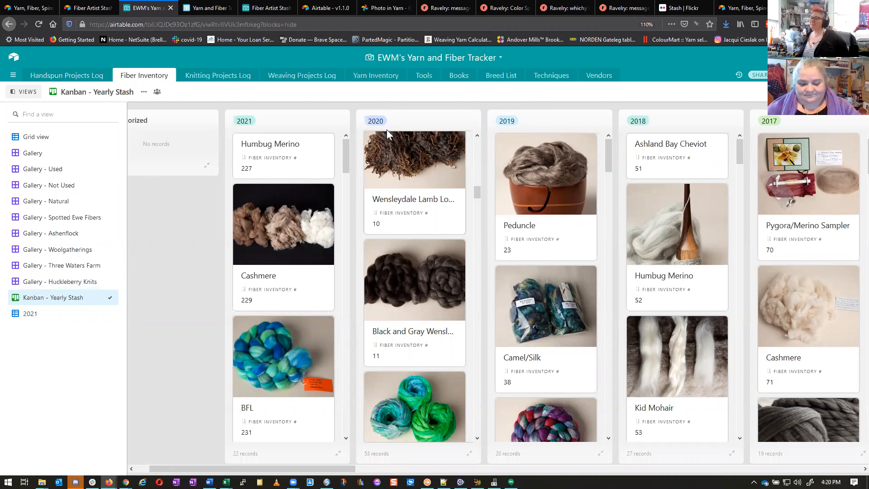
left_click(404, 225)
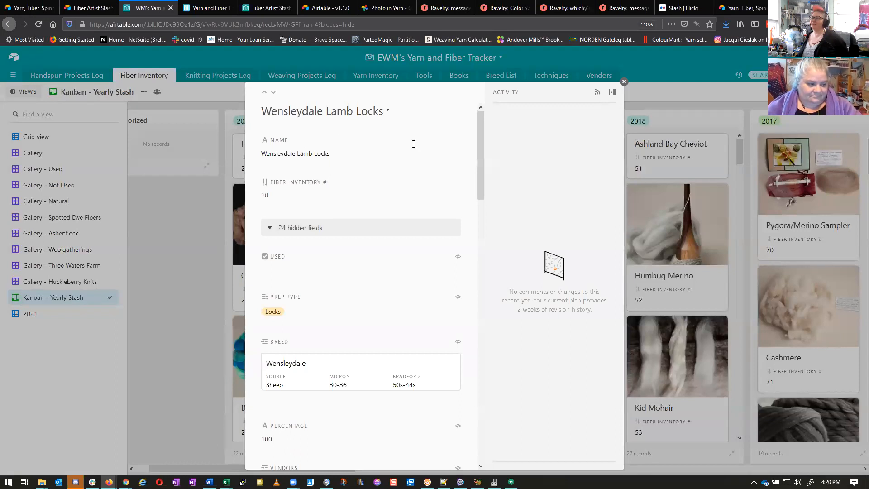
left_click(624, 83)
Step: Return to the Yarn and Fiber Tracking base and review the permission levels available when inviting base collaborators
key("ctrl+Tab")
left_click(759, 73)
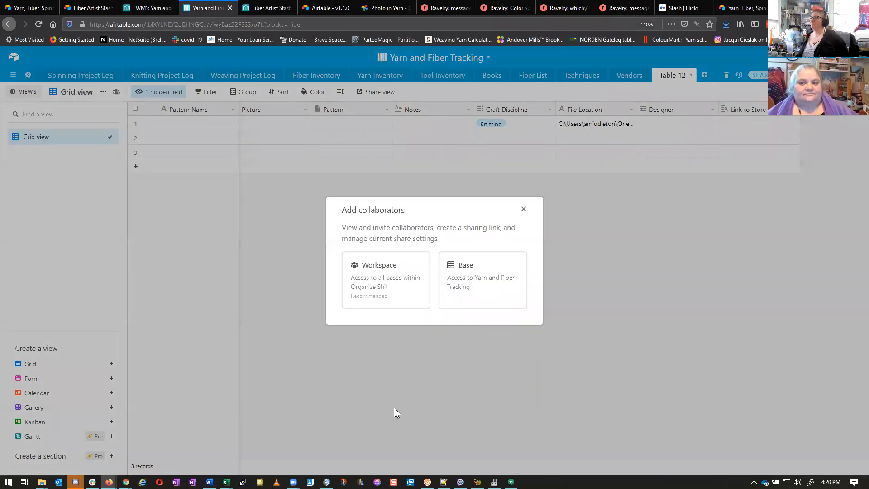
left_click(517, 300)
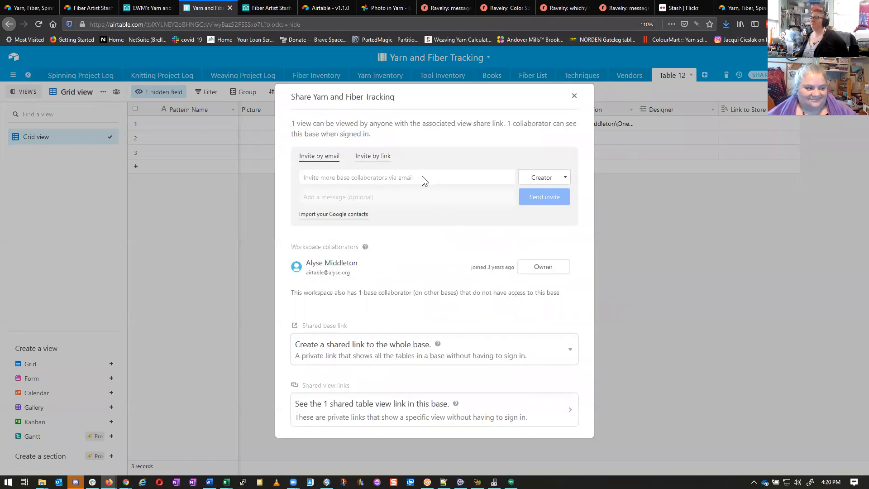
left_click(564, 177)
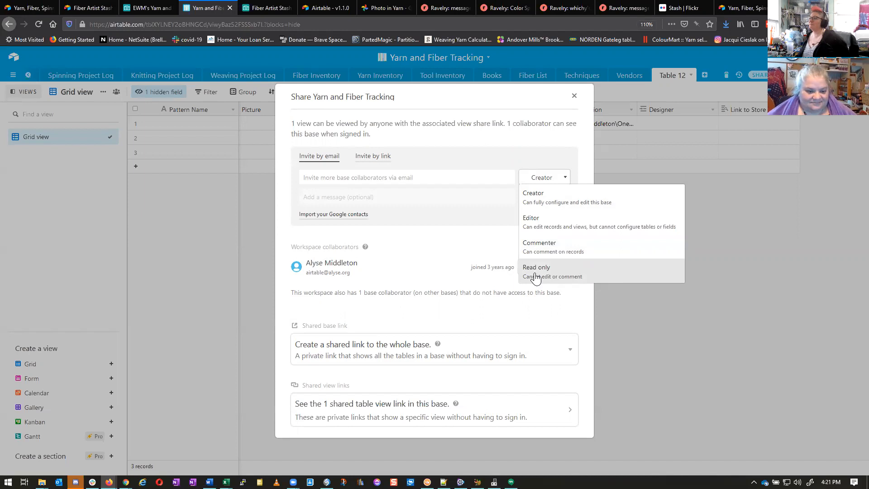
left_click(575, 97)
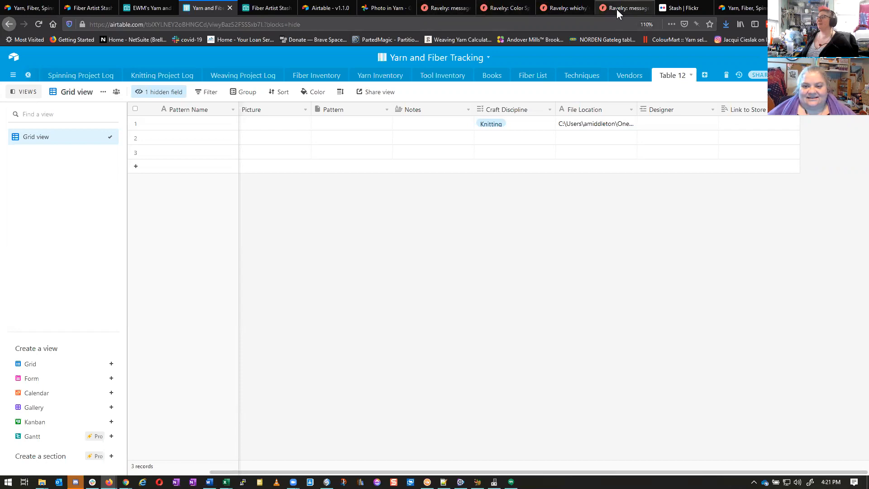
Step: Close the Ravelry messages page and return to the Yarn and Fiber Tracking base
left_click(444, 8)
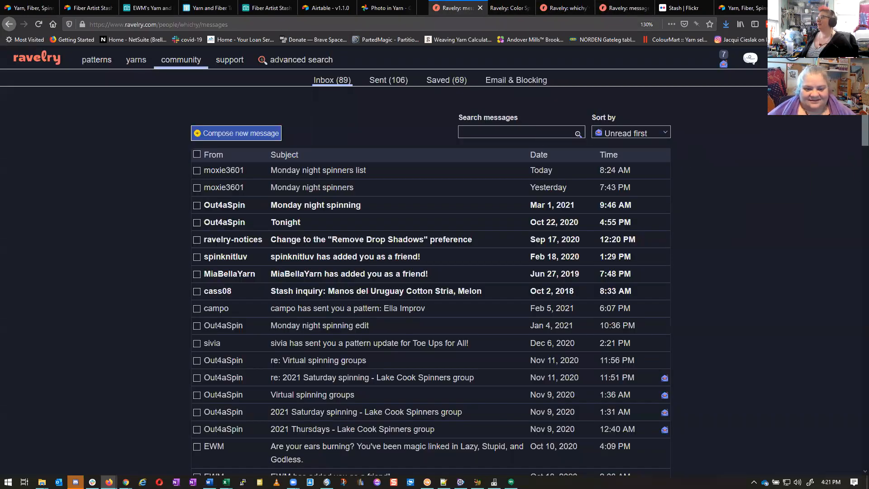
key("ctrl+w")
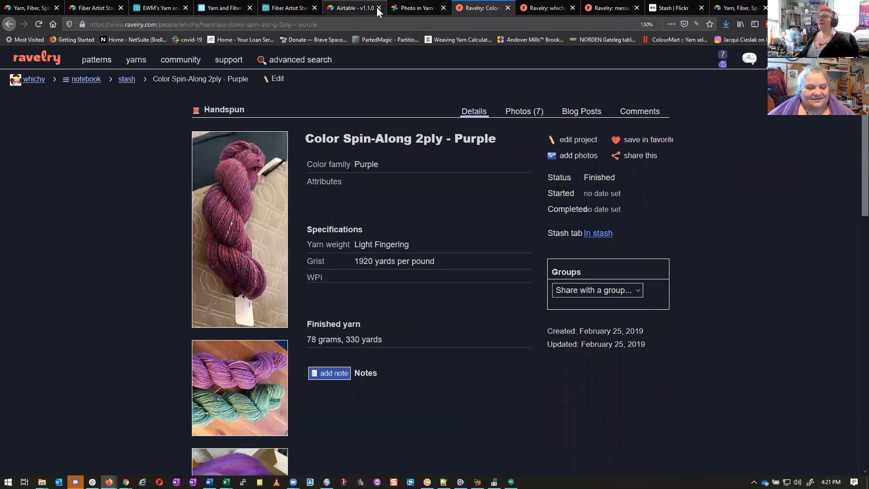
left_click(218, 6)
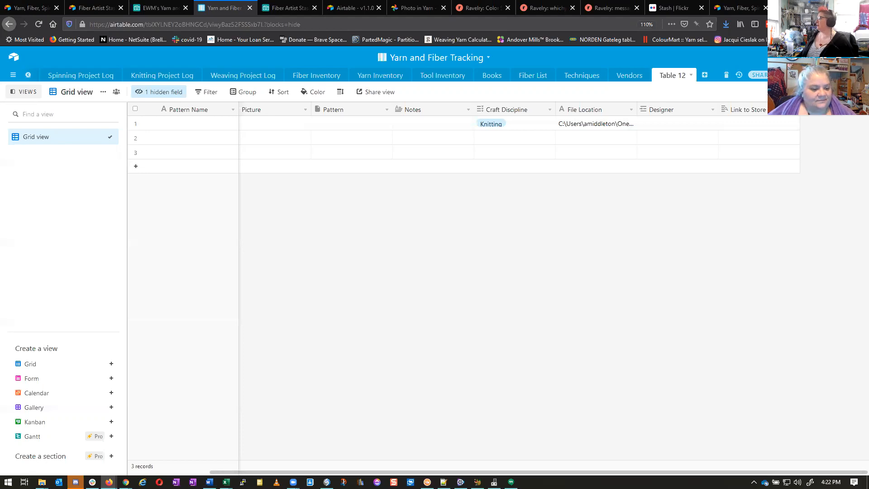
Step: Start a new field named Yardage in Table 12 with the Multiple select type
left_click(816, 111)
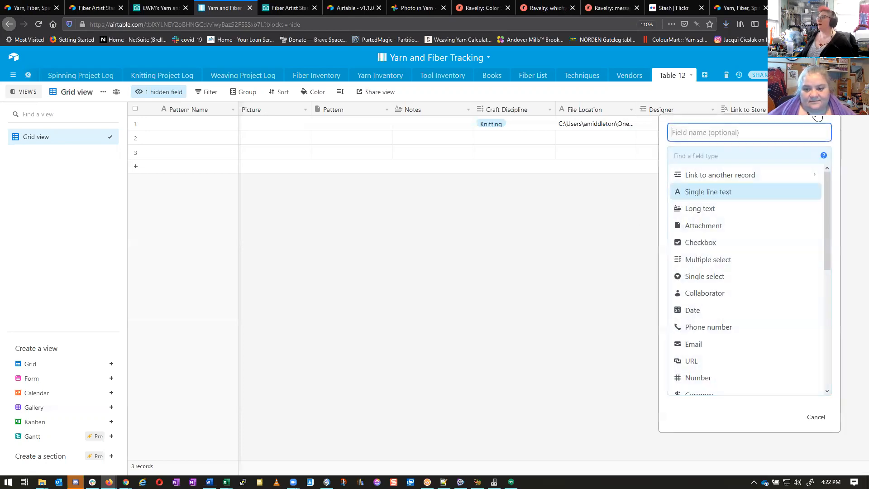
type("Yardage")
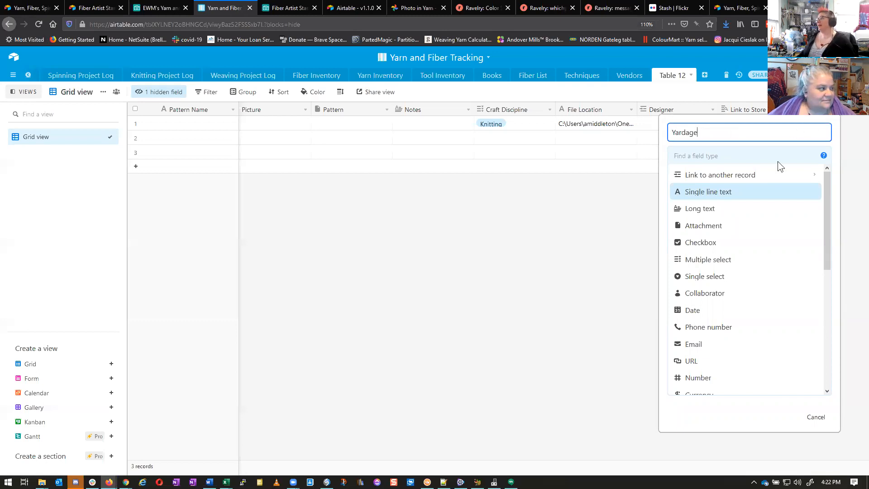
left_click(709, 263)
Step: Give the new multiple-select field the options Lace, Fingering, Sportweight, DK, Worsted, Aran and Bulky
left_click(718, 241)
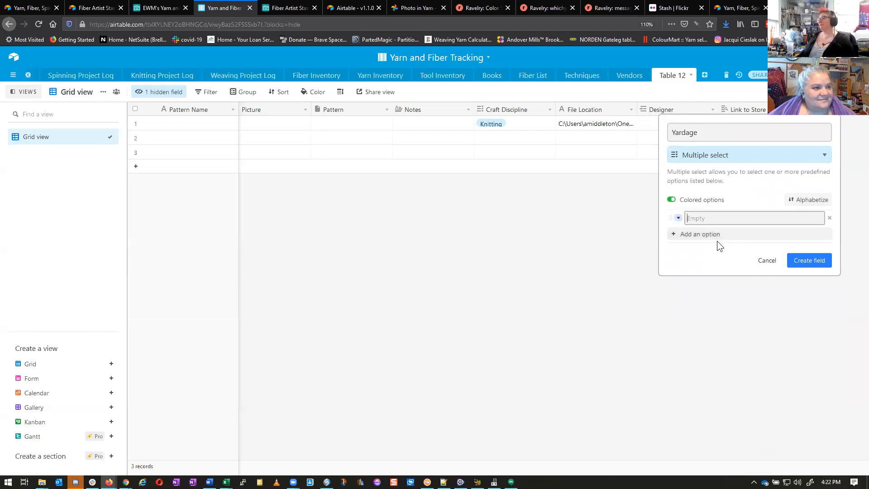
type("Lace")
key("Return")
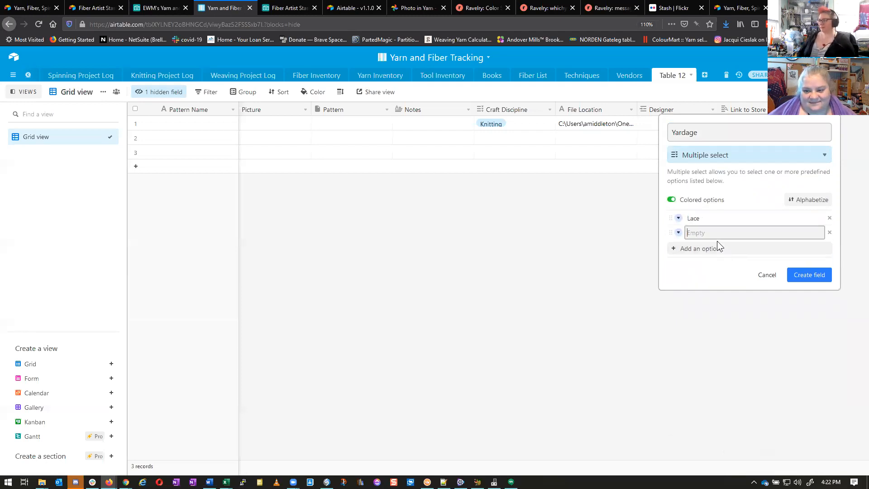
type("Fingering")
key("Return")
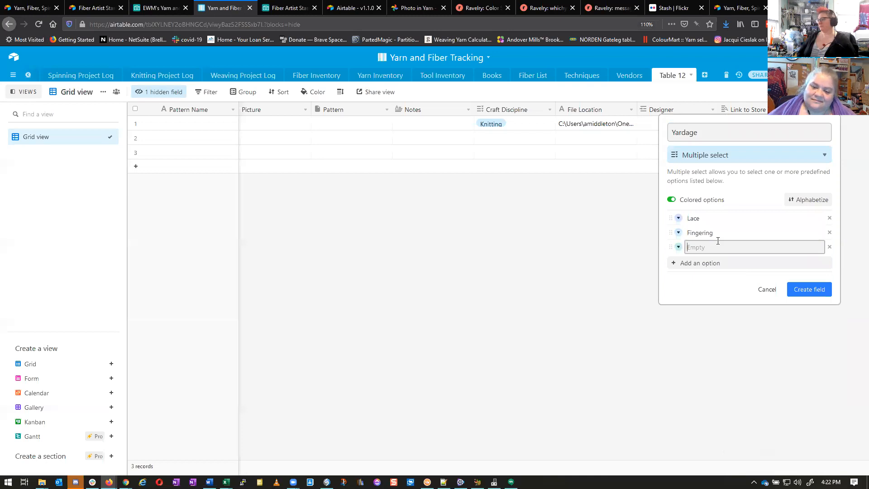
type("Sportweight")
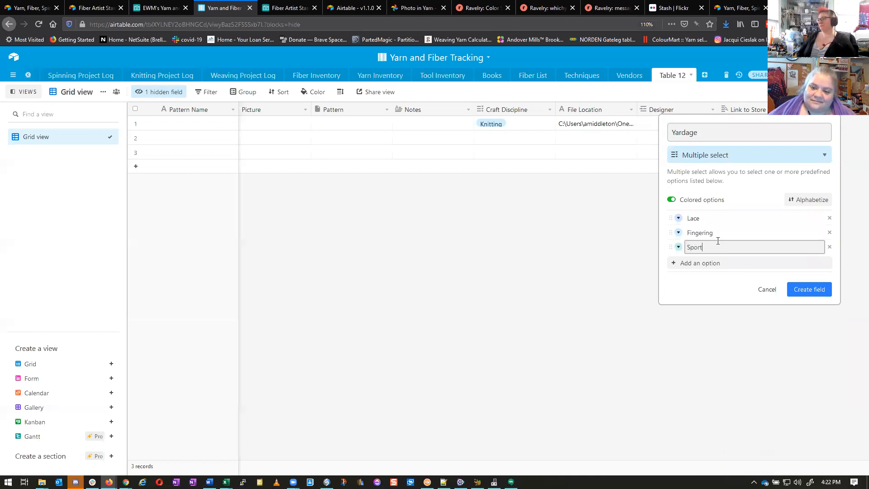
key("Return")
type("DK")
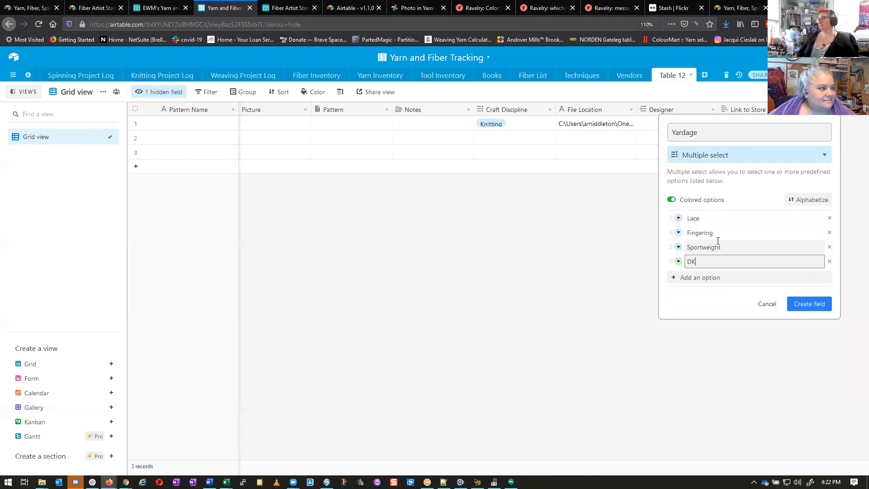
key("Return")
type("Worsted")
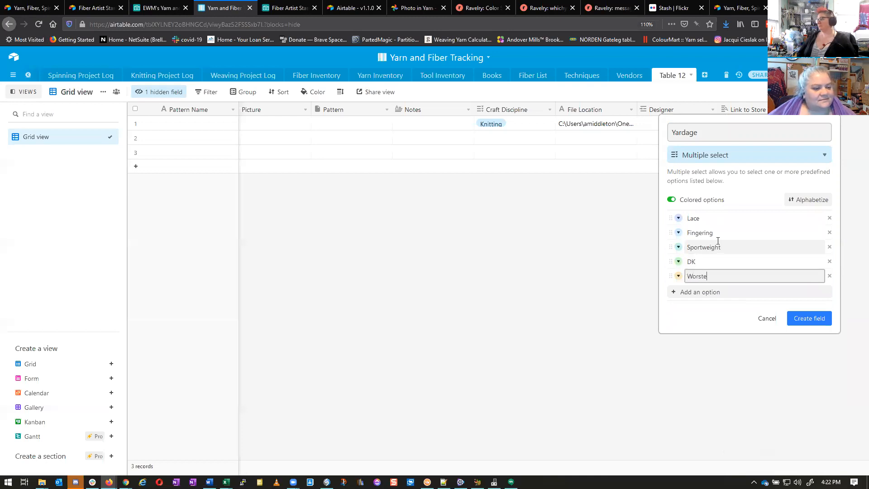
key("Return")
type("Aran")
key("Return")
type("B")
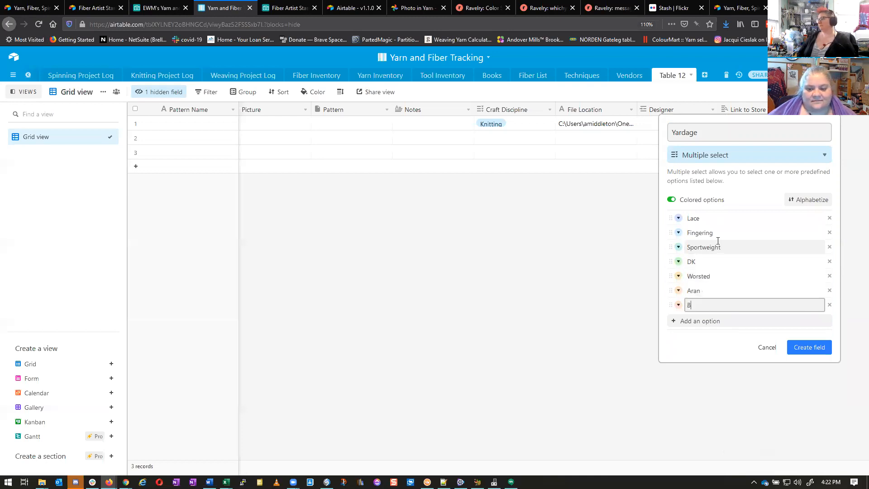
type("ulky")
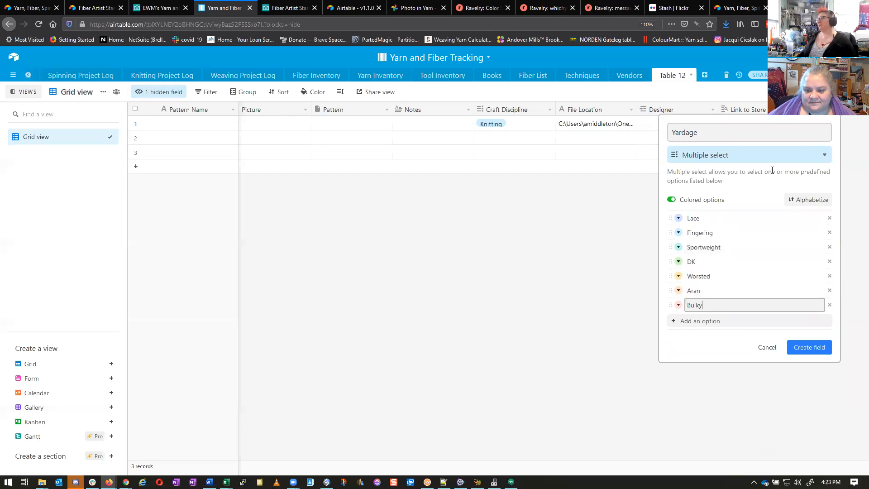
Step: Rename the new multiple-select field as Weight and create it in Table 12
double_click(724, 138)
type("Weight")
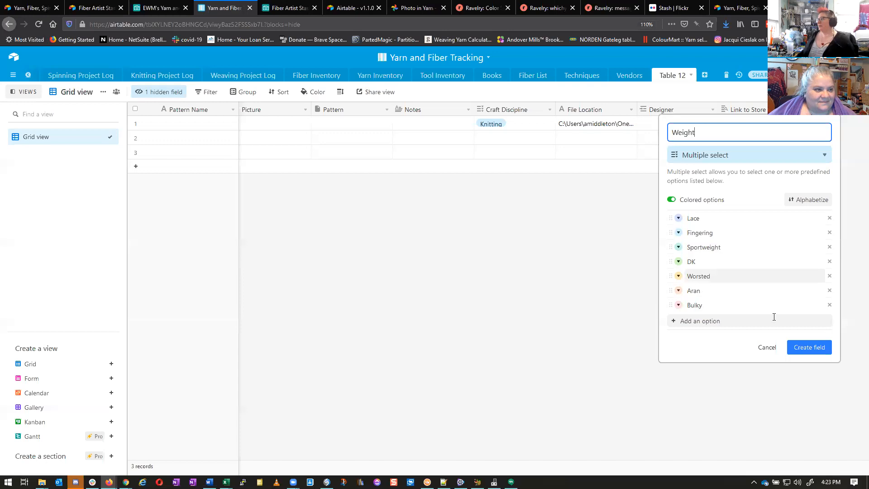
left_click(806, 348)
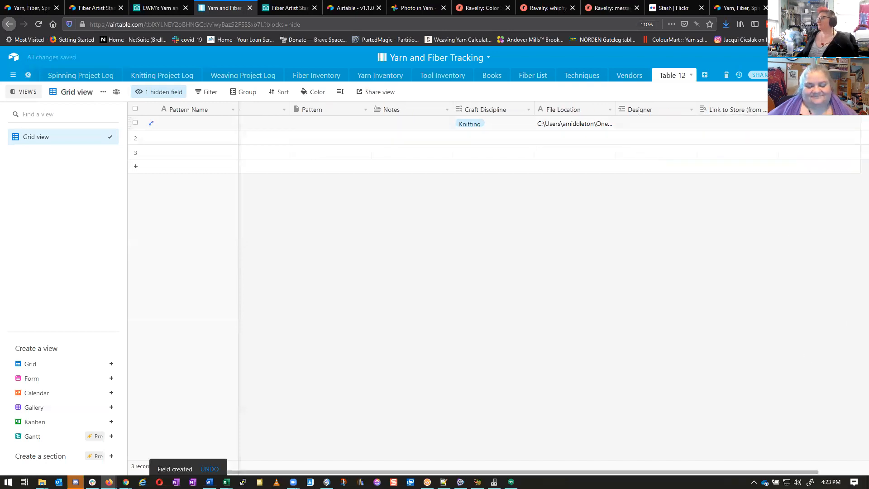
Step: Add a Number field named Yardage after the Weight field, keeping the default decimal format
left_click_drag(607, 470, 657, 471)
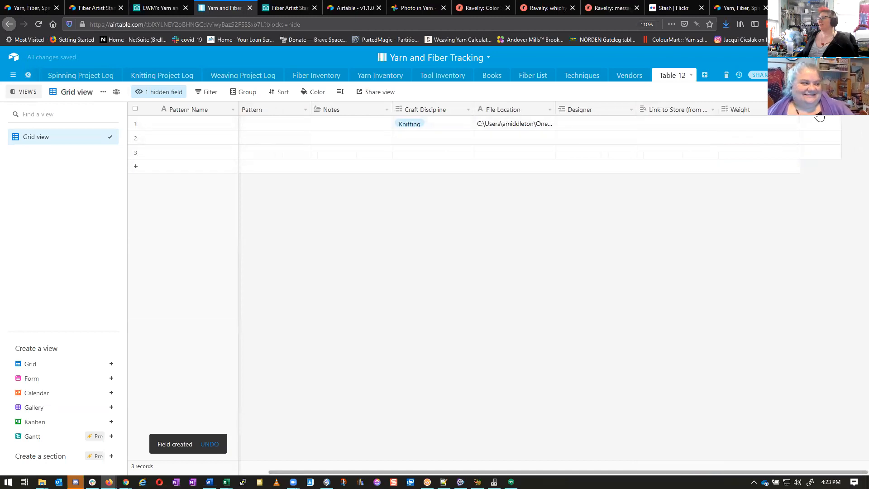
left_click(817, 113)
type("Yardage")
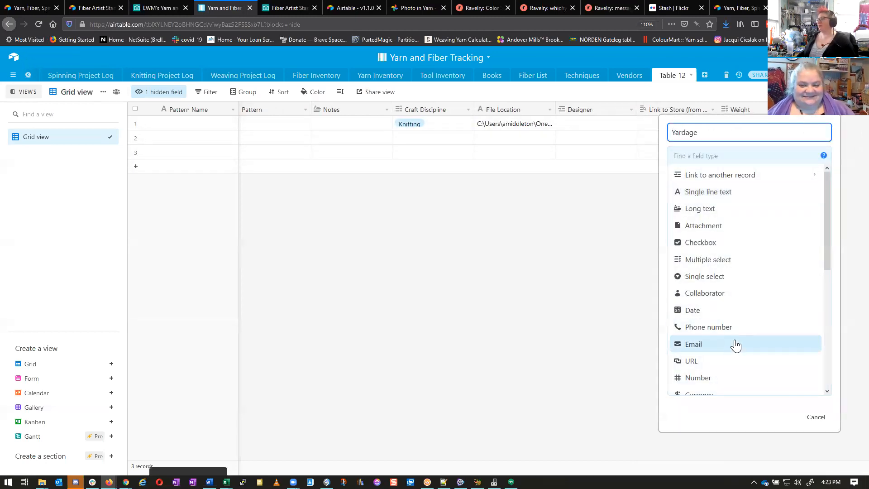
left_click(714, 378)
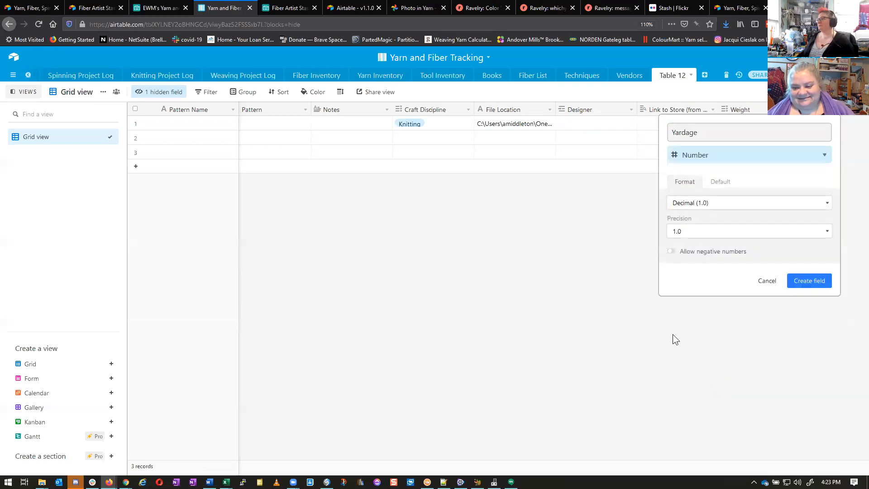
left_click(820, 288)
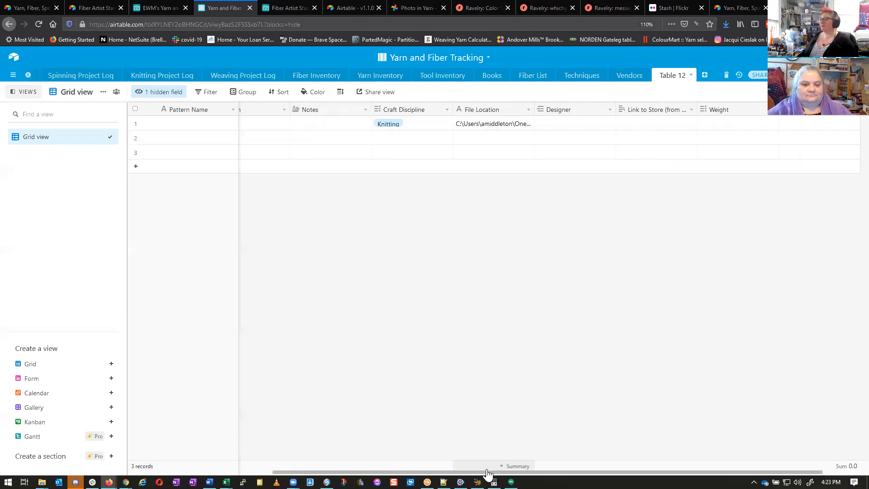
Step: Add a Long text field named Gauge after the Yardage field
left_click_drag(566, 473, 612, 473)
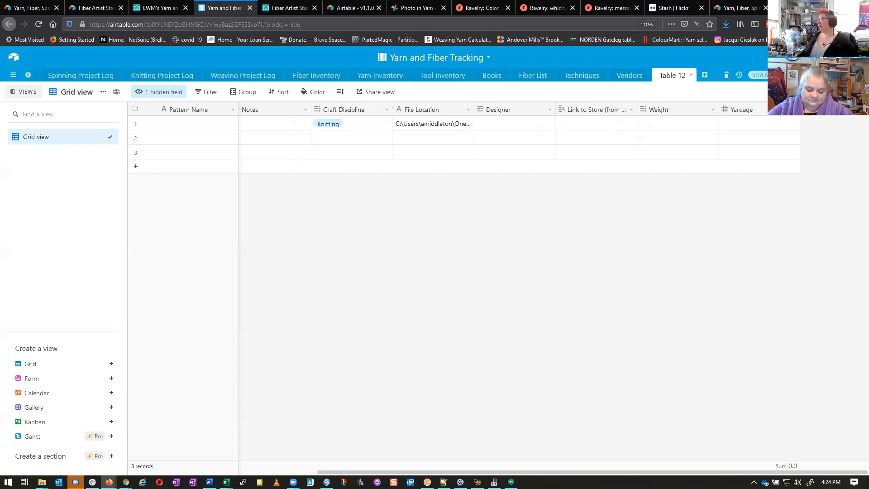
left_click(810, 110)
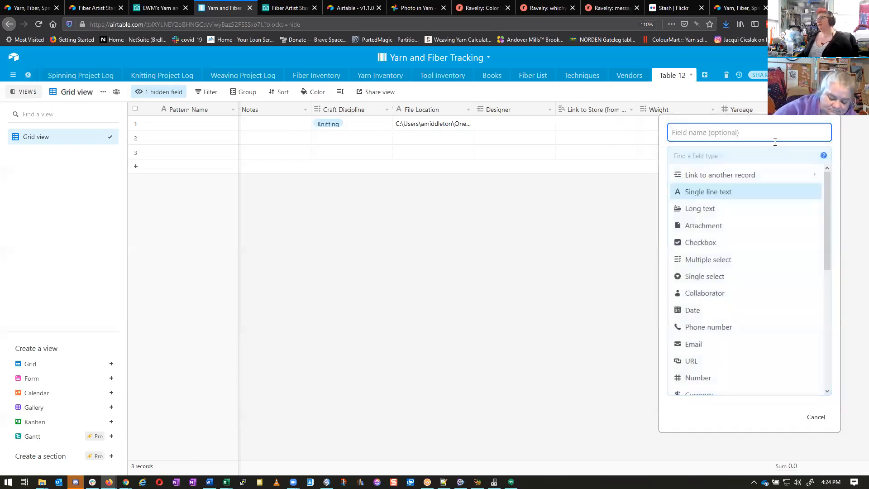
left_click(717, 210)
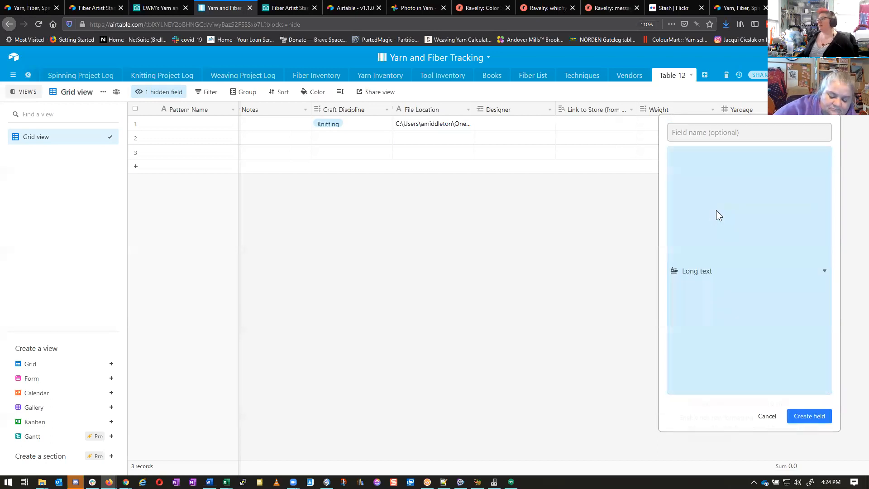
left_click(718, 133)
type("G")
type("ague")
key("BackSpace")
key("BackSpace")
key("BackSpace")
type("uge")
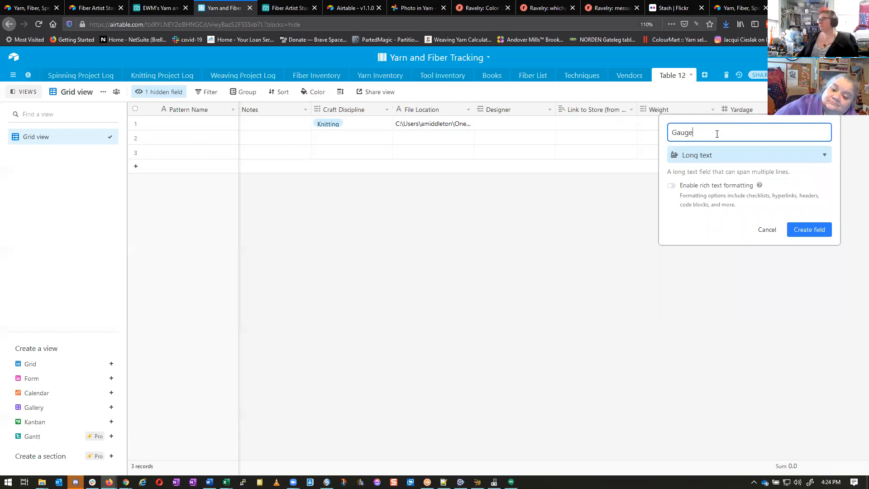
key("Return")
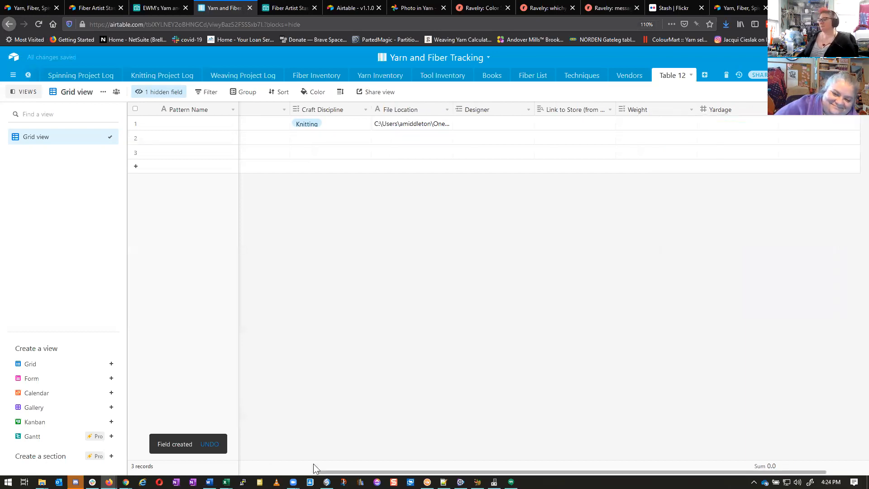
Step: Add a Multiple select field named Needle Size with the options 00 and 10 after the Gauge field
left_click_drag(401, 472, 453, 473)
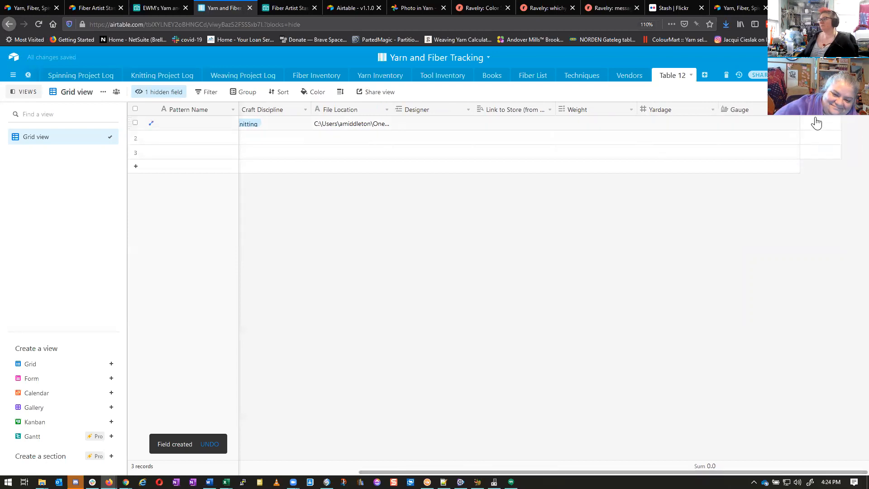
left_click(822, 117)
type("N")
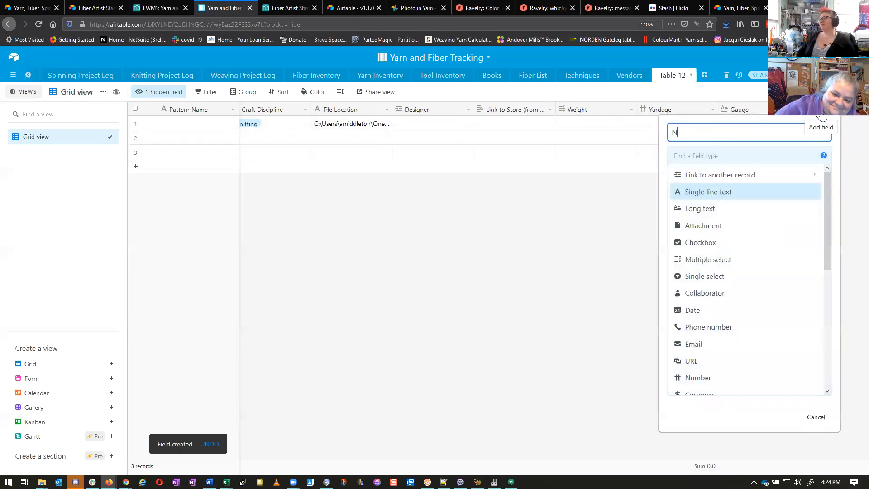
type("eedle S")
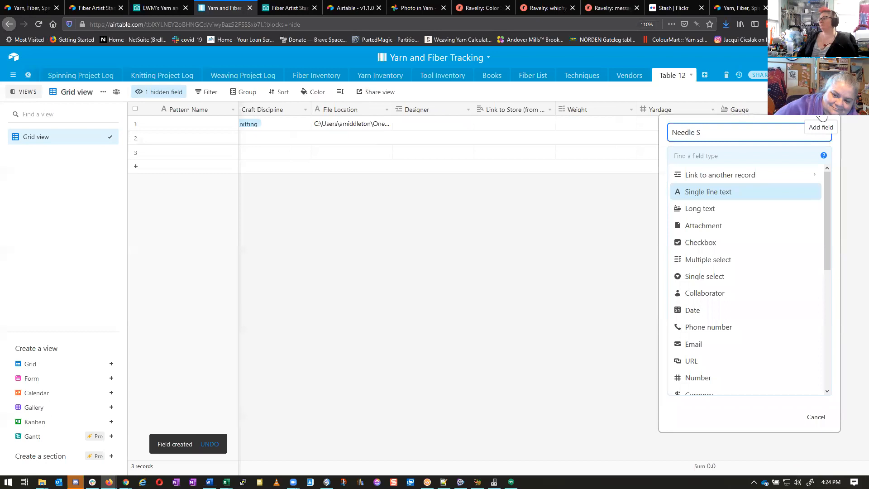
type("ize")
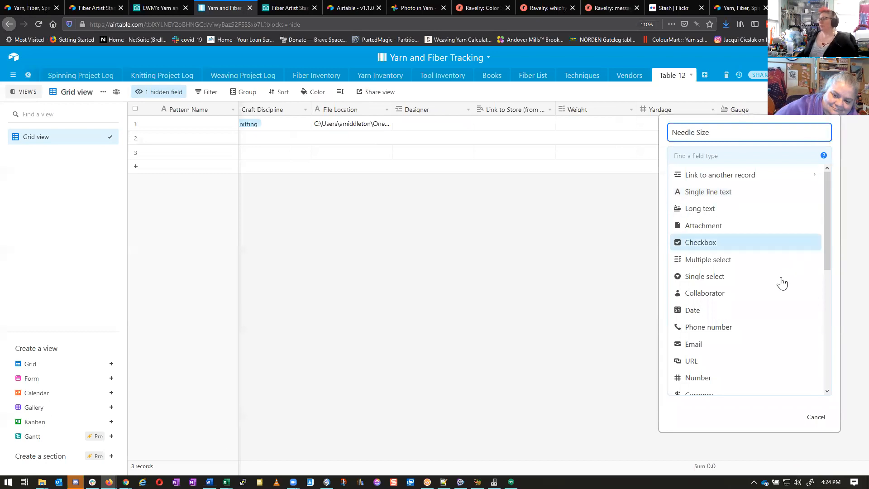
left_click(732, 259)
left_click(713, 236)
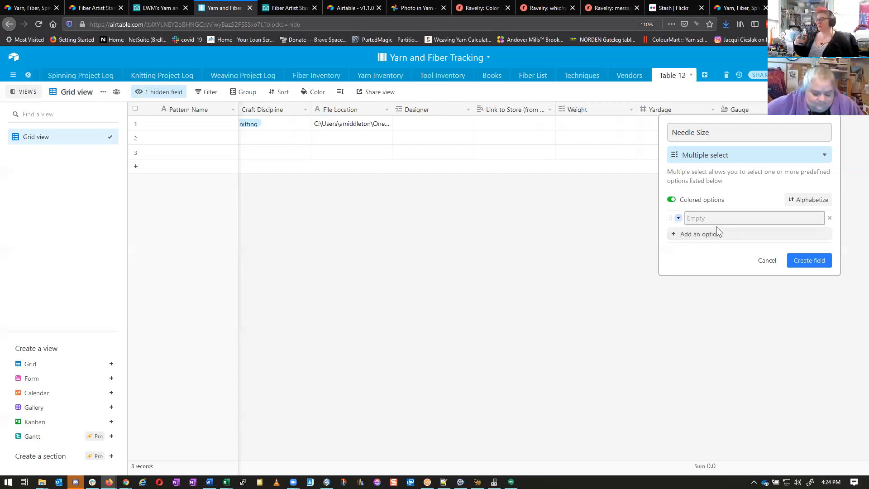
type("00")
key("Return")
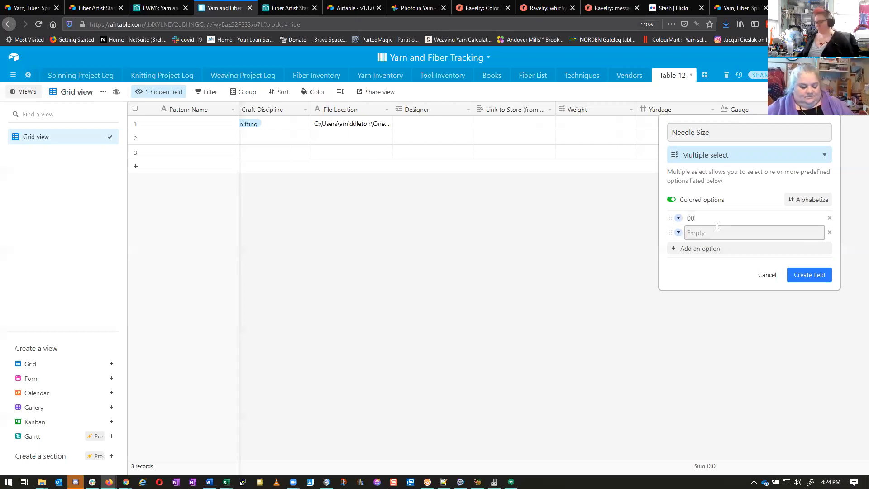
type("10")
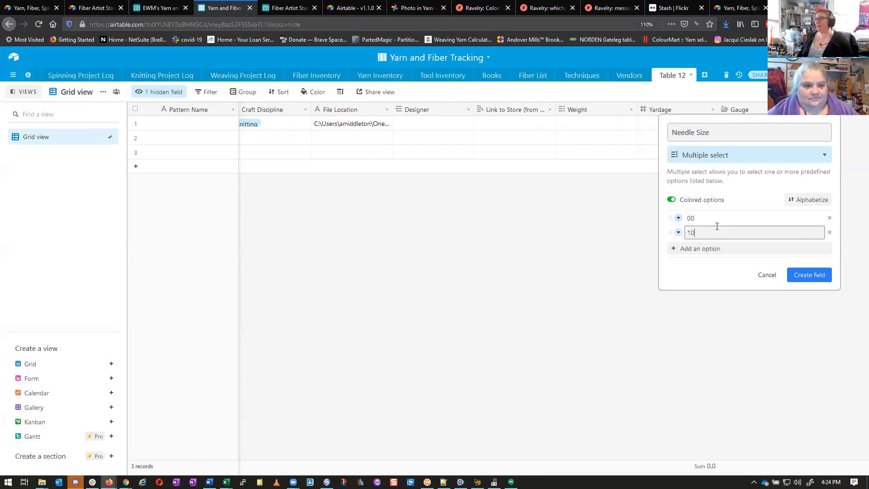
left_click(810, 276)
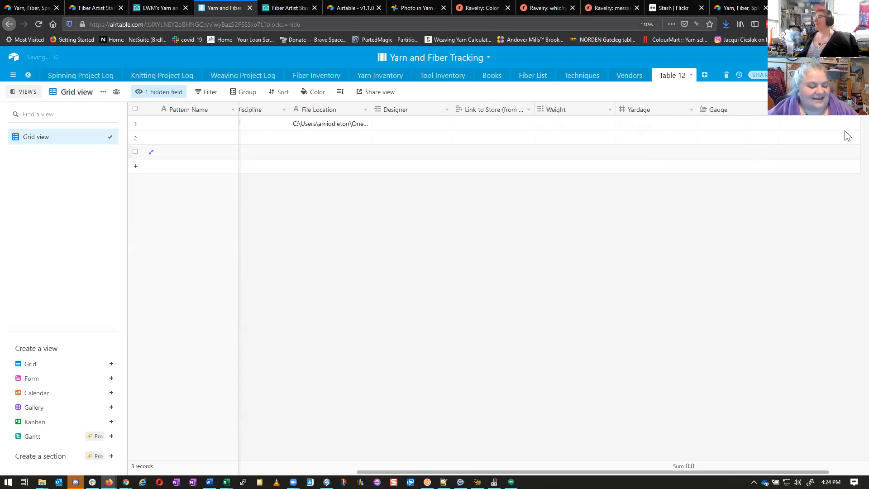
Step: Add a URL field named Link Errata after the Needle Size field
left_click_drag(433, 472, 503, 474)
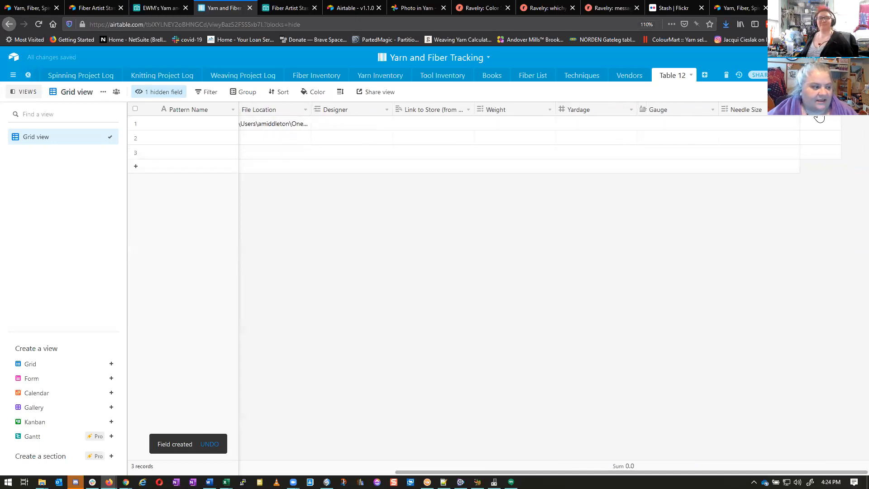
left_click(820, 118)
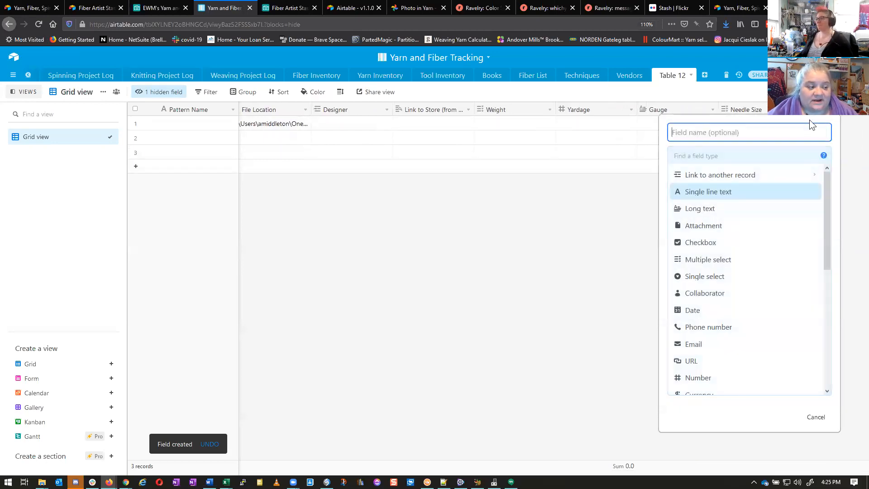
type("Link Errata")
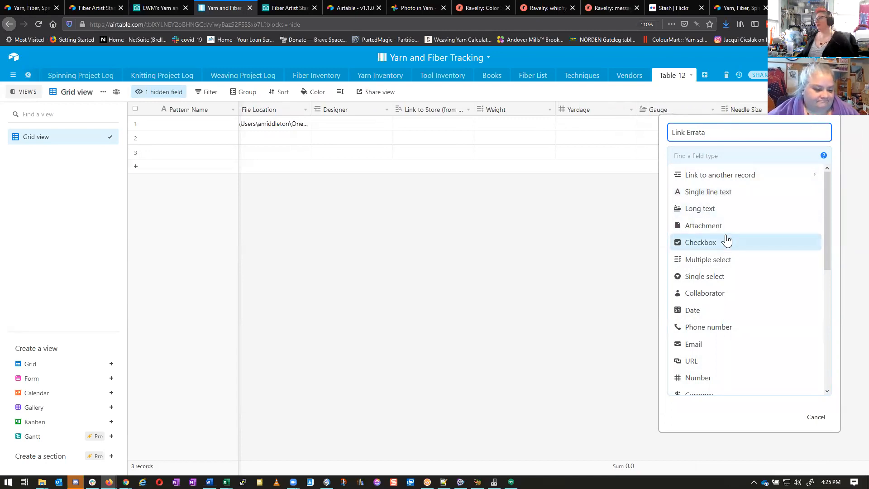
left_click(709, 361)
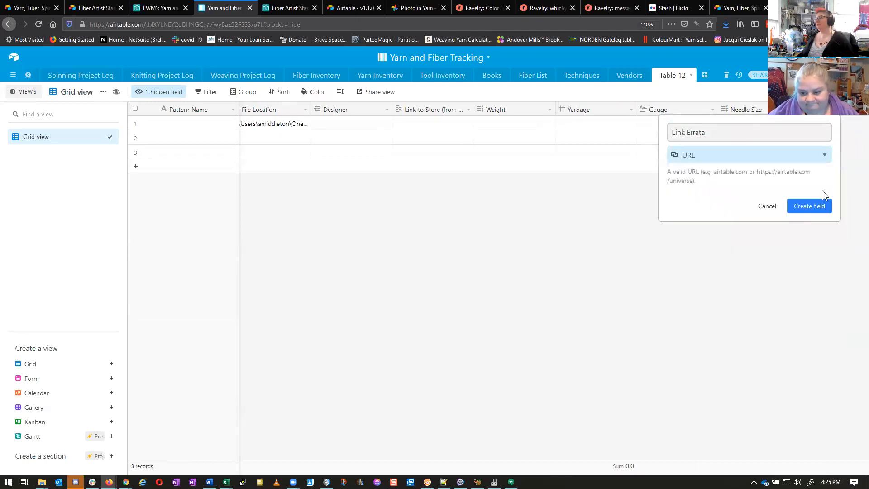
left_click(809, 206)
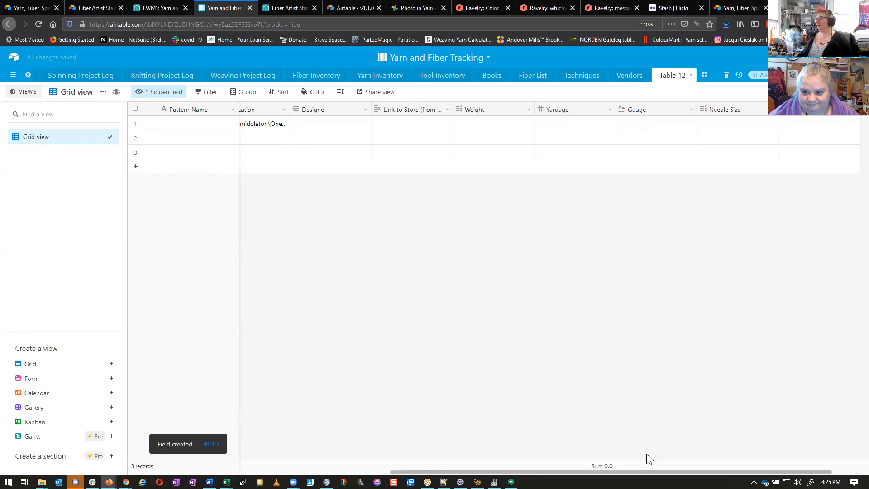
Step: Add a Single line text field named Size Range after the Link Errata field
left_click_drag(681, 474, 717, 474)
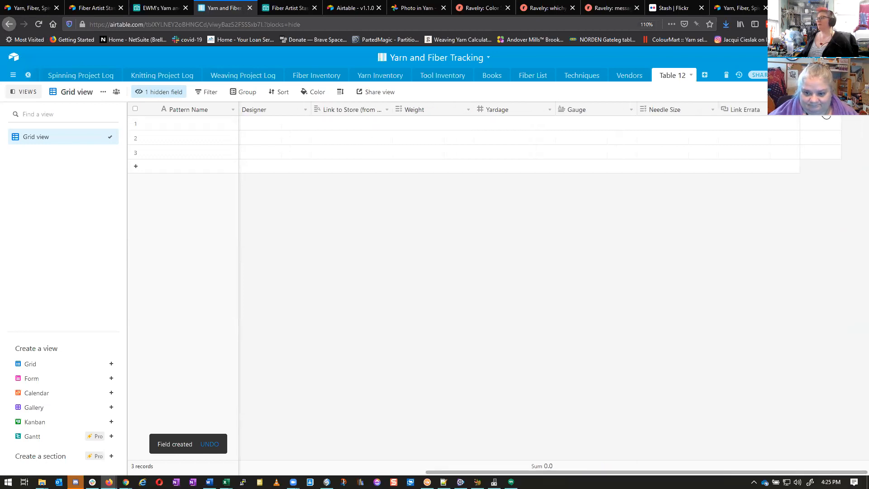
left_click(826, 113)
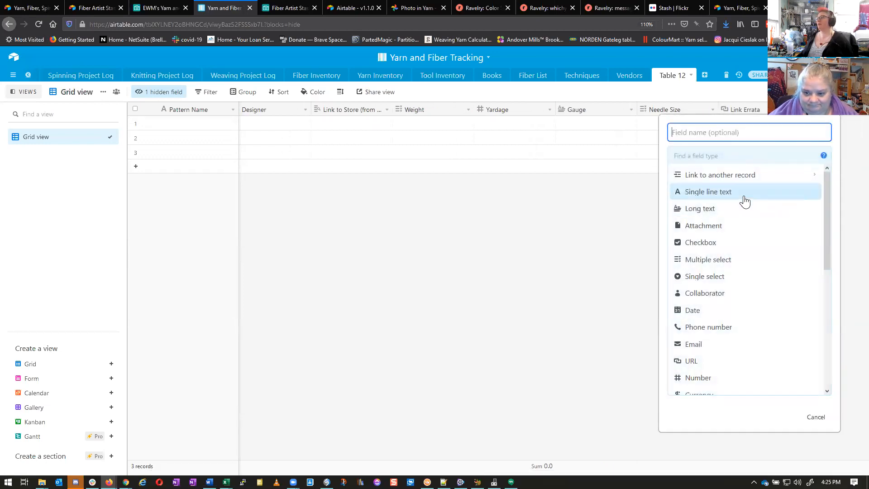
left_click(742, 194)
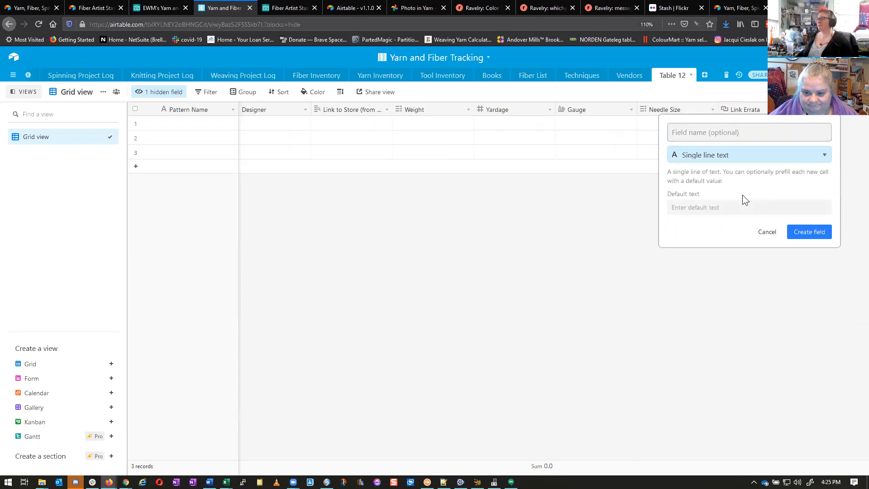
left_click(680, 136)
type("Si")
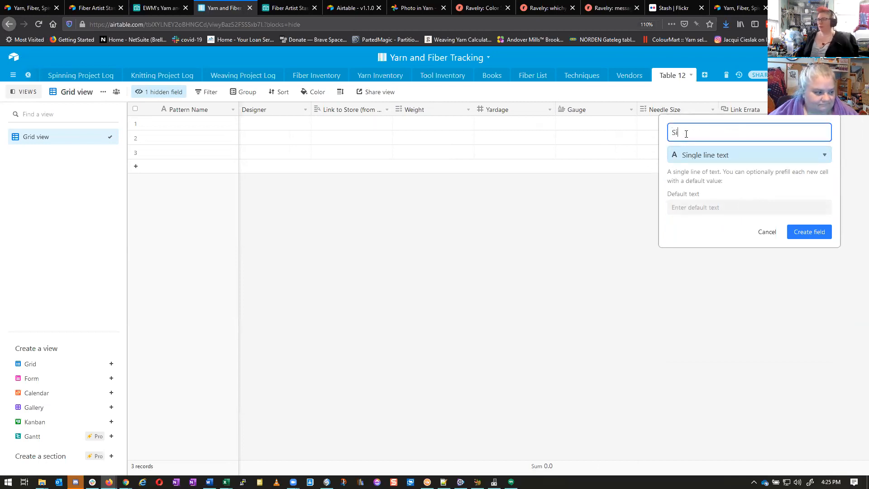
type("ze Range")
key("Return")
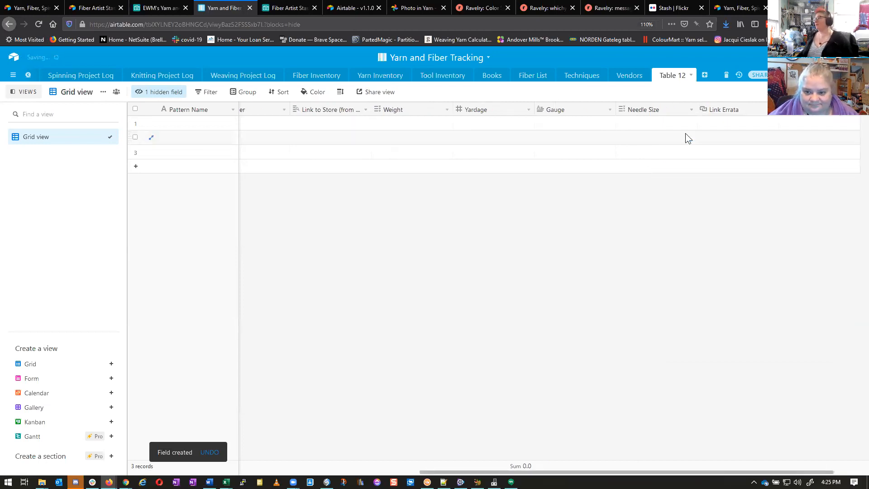
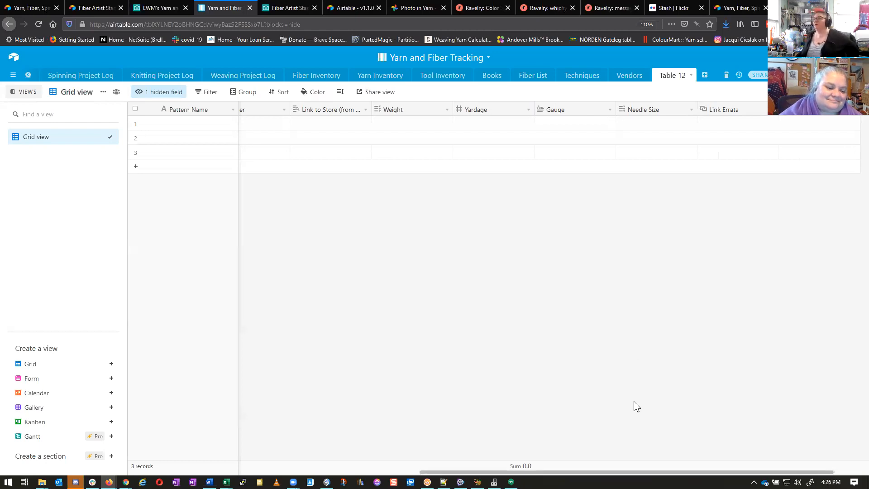
left_click_drag(633, 470, 324, 456)
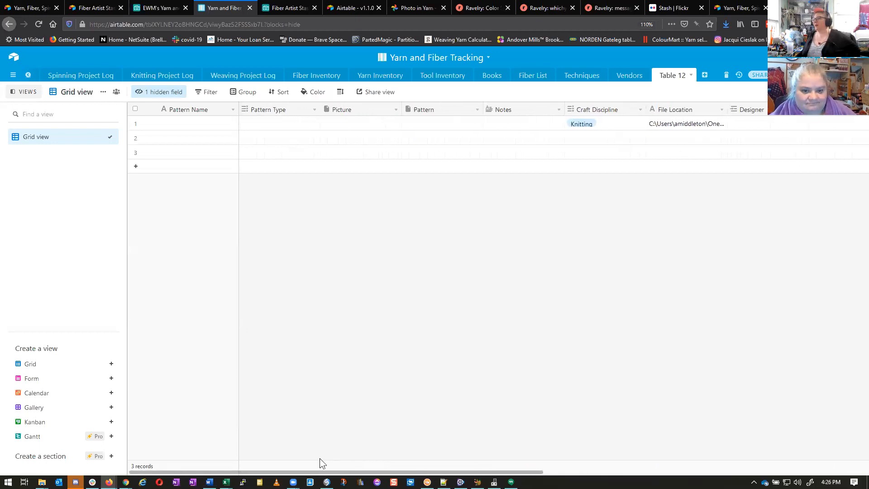
left_click_drag(335, 459, 822, 120)
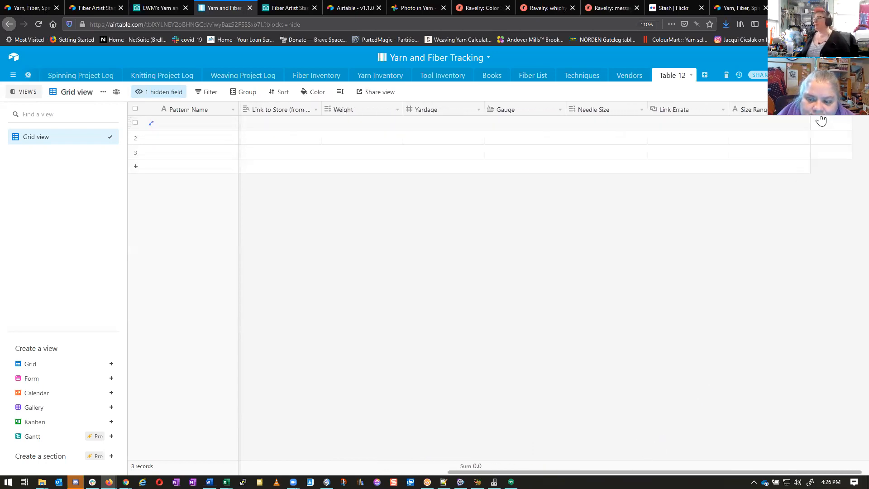
left_click(831, 116)
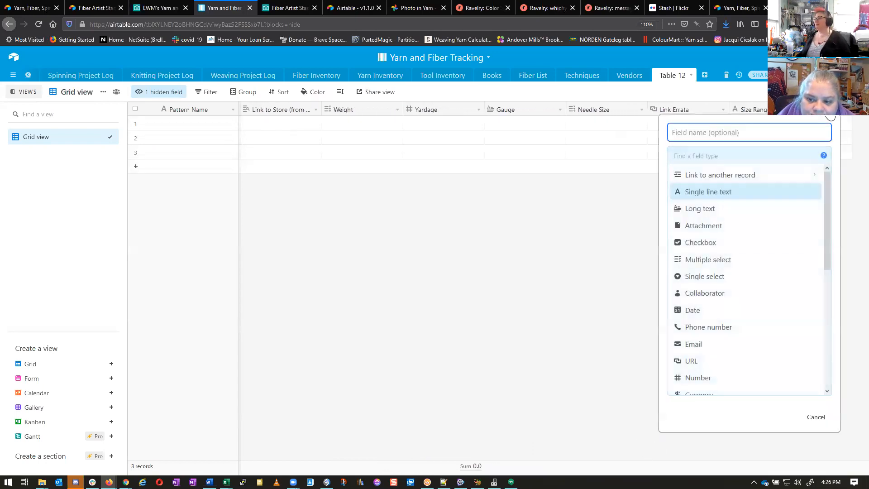
left_click(442, 296)
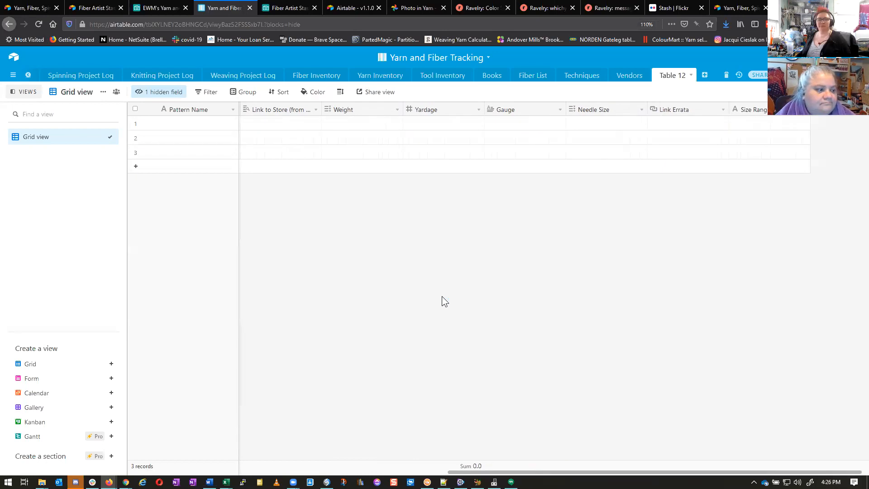
Step: Check the options offered by the Craft Discipline field in the second record
left_click_drag(453, 472, 233, 472)
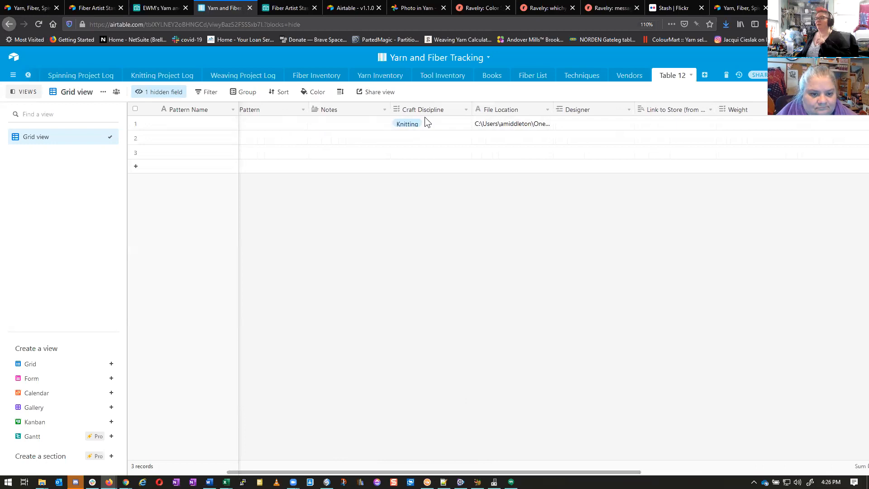
left_click(420, 135)
left_click(398, 137)
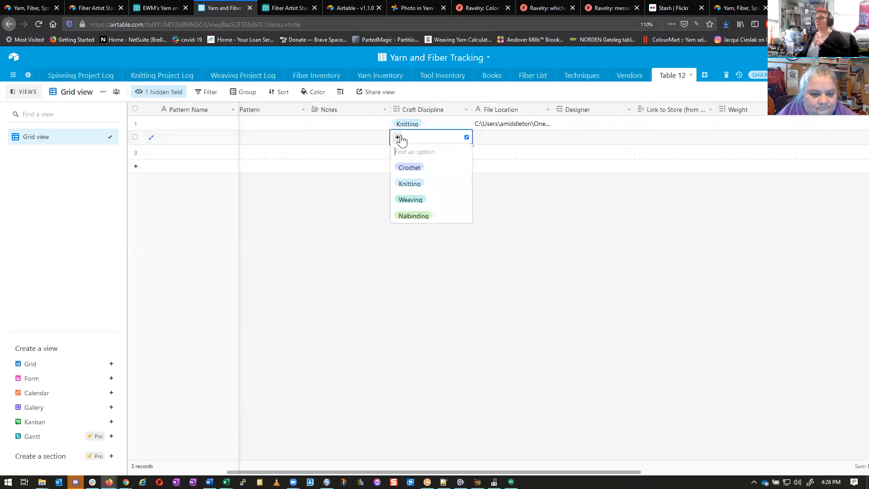
left_click(624, 226)
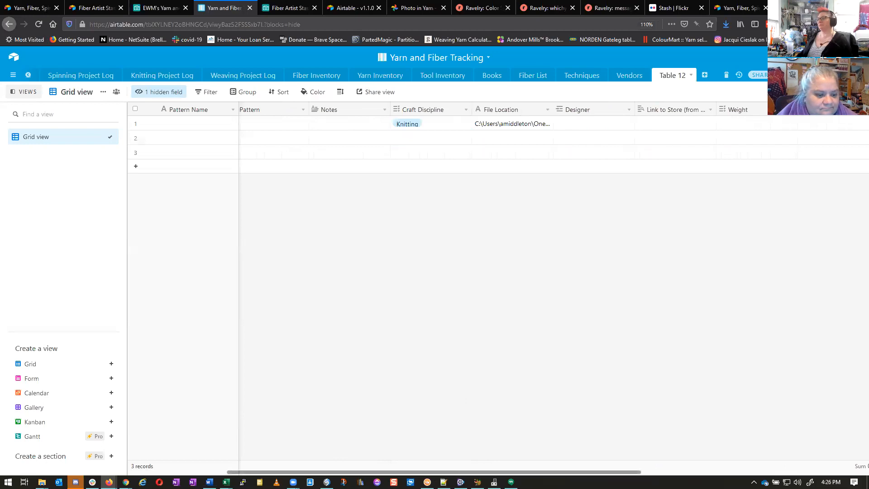
Step: Move the Notes field to the end of the table, after the Size Range field
scroll(455, 472, "left", 3)
scroll(330, 472, "left", 2)
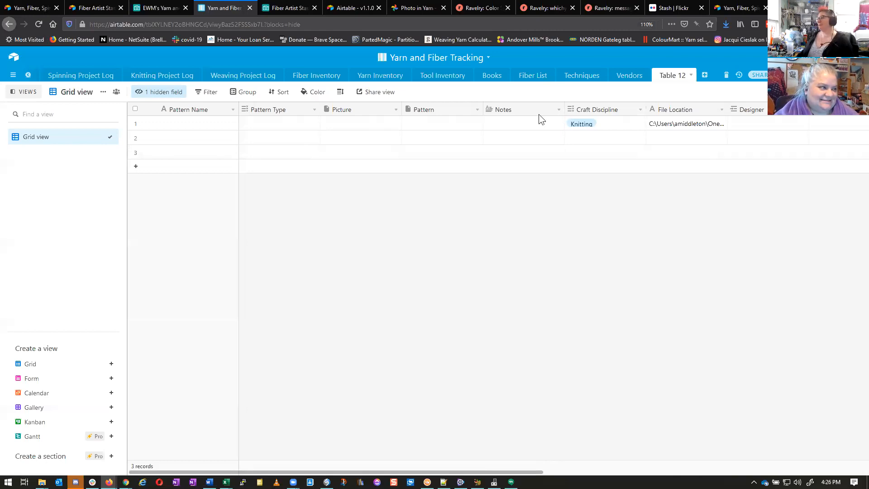
scroll(526, 108, "right", 3)
scroll(526, 135, "right", 8)
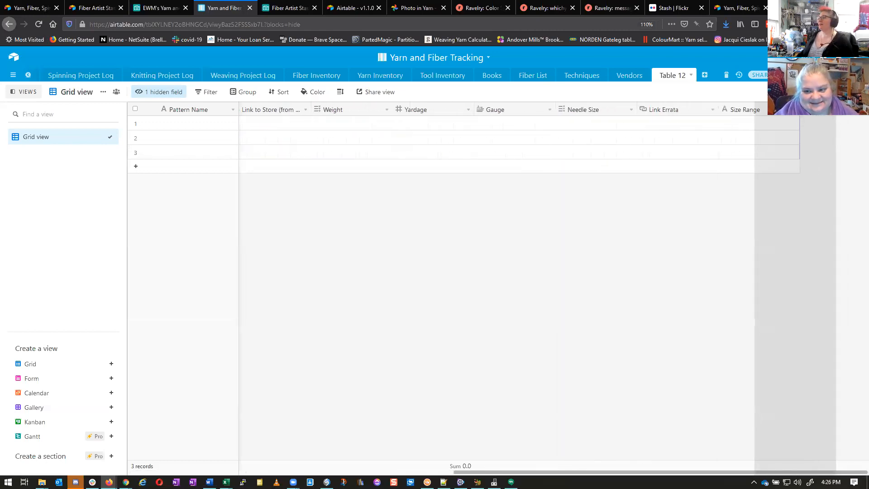
scroll(734, 196, "right", 2)
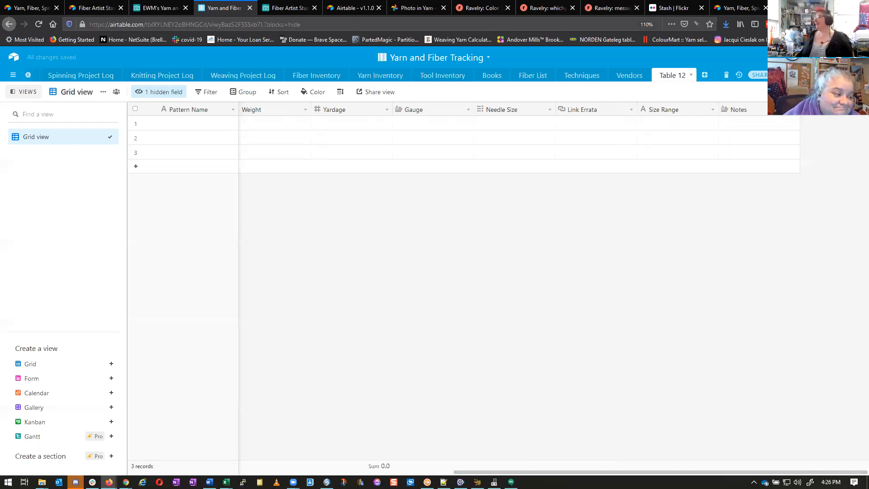
Step: Add a field after Notes that links to records in the Books table, keeping linking to multiple records allowed
left_click_drag(558, 472, 233, 473)
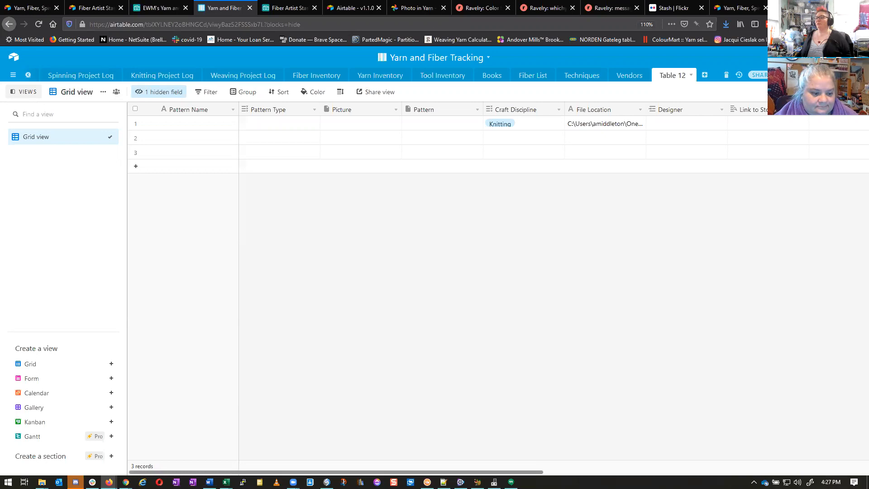
scroll(608, 436, "right", 10)
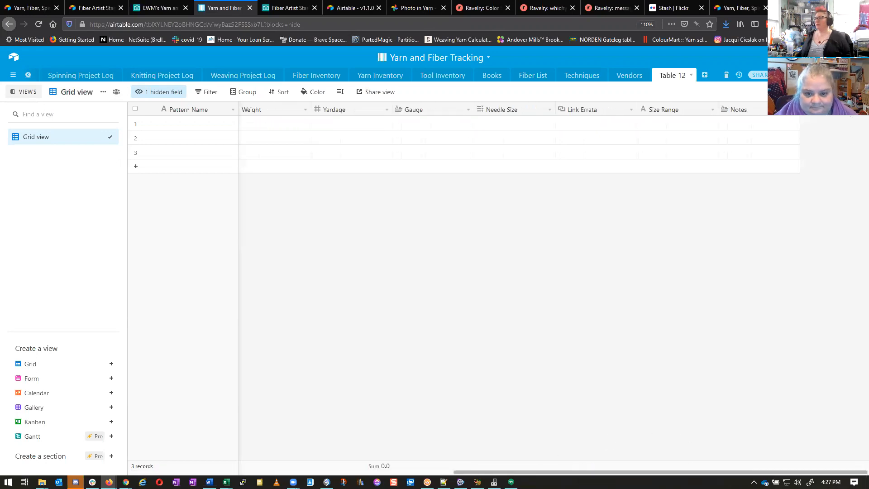
left_click(815, 110)
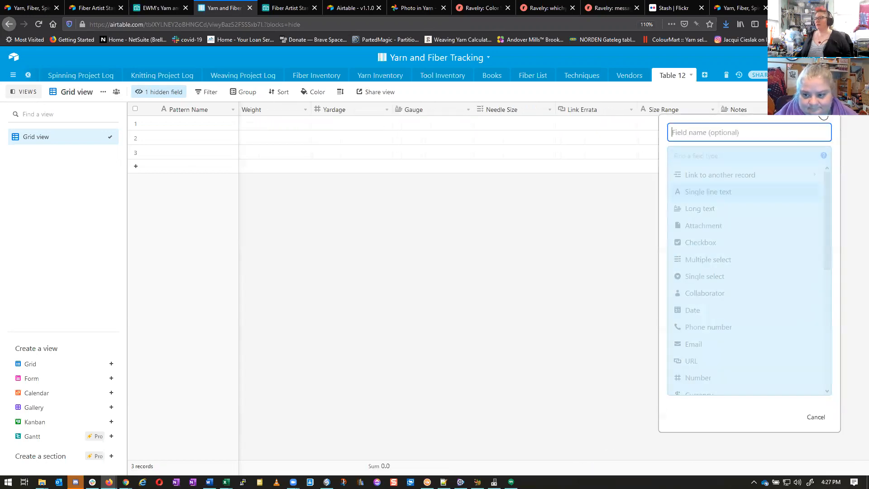
left_click(692, 184)
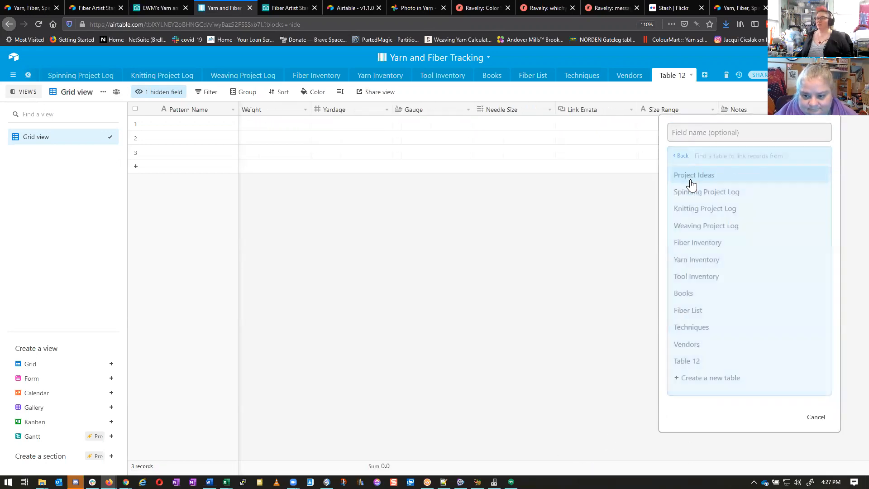
left_click(699, 295)
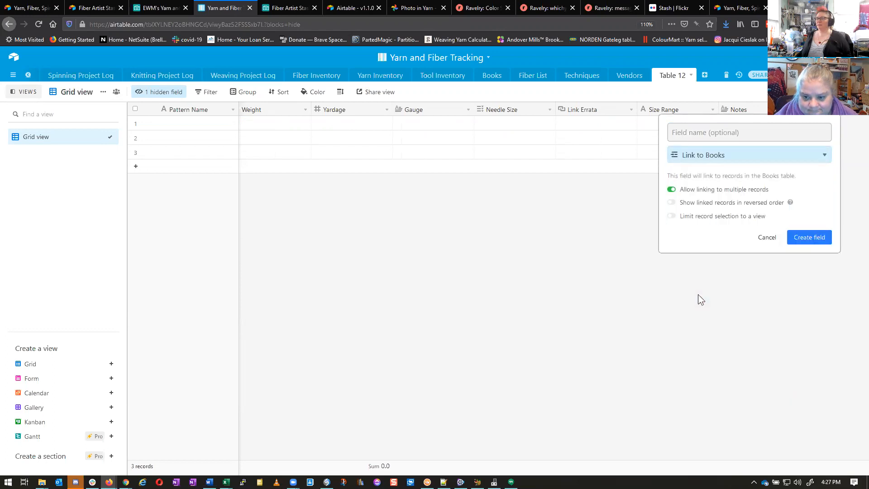
left_click(809, 239)
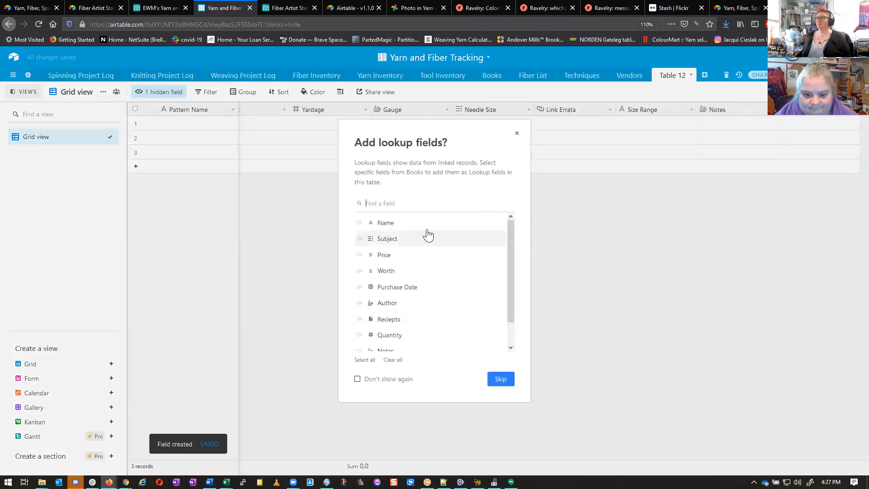
Step: Add the Name and Author fields from the Books table as lookup fields
left_click(381, 225)
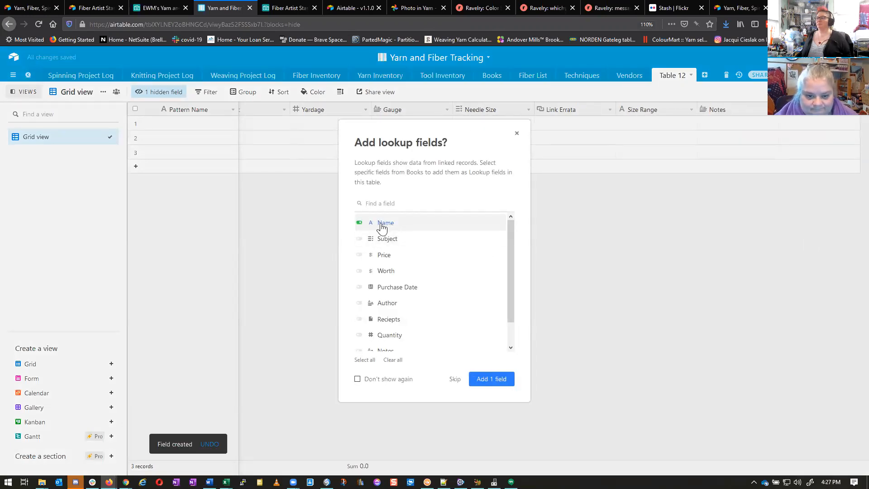
left_click(378, 307)
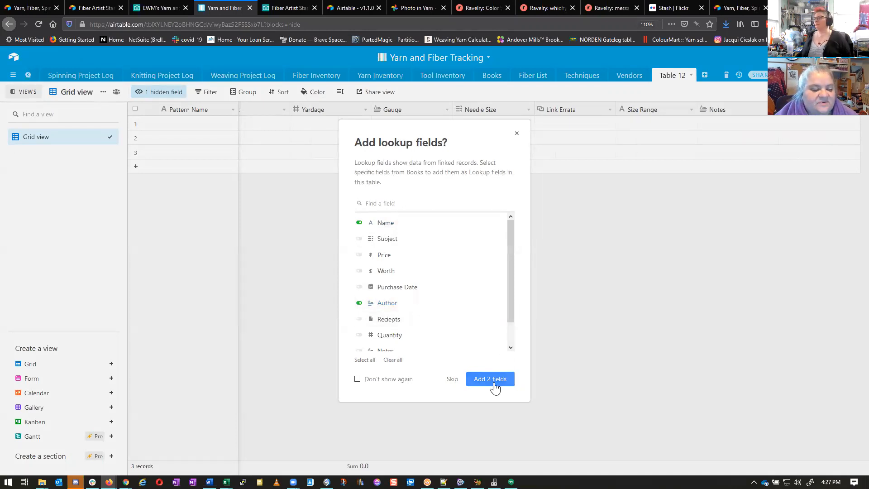
left_click_drag(500, 376, 520, 379)
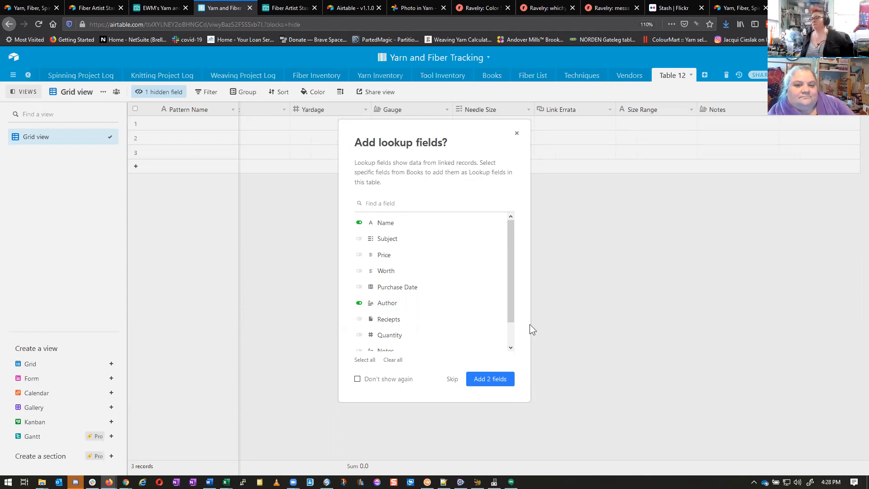
left_click(491, 383)
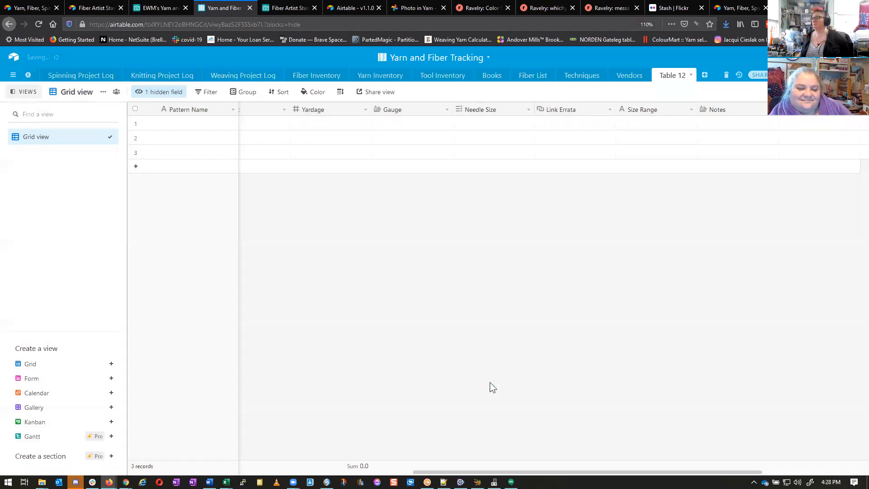
Step: Rename the Books link field to Source Material and hide the Name (from Books) lookup field
left_click_drag(483, 472, 612, 471)
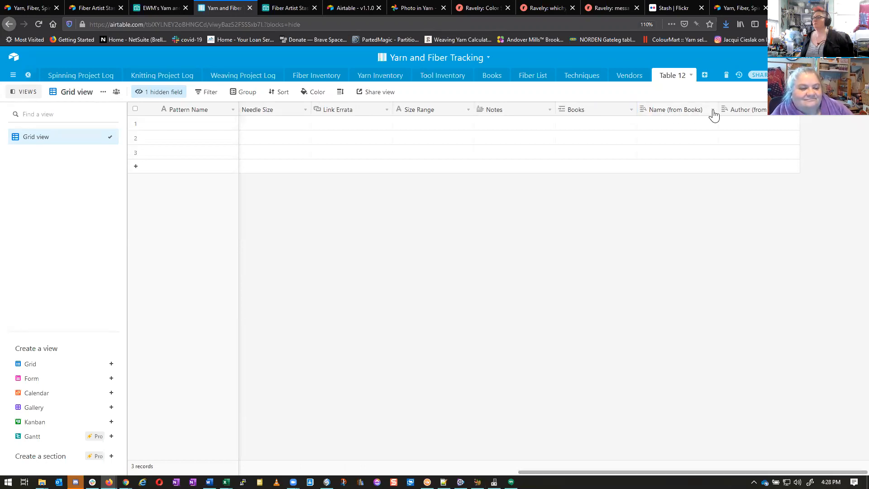
left_click(633, 110)
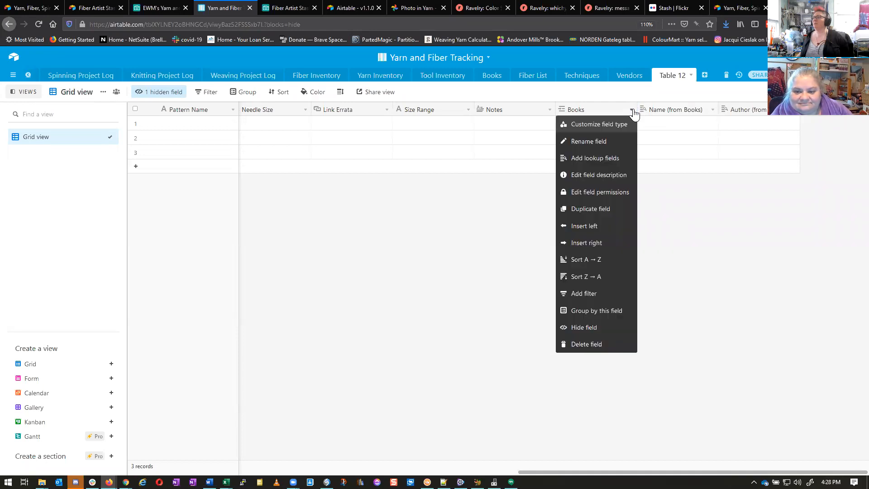
left_click(613, 140)
type("Source ")
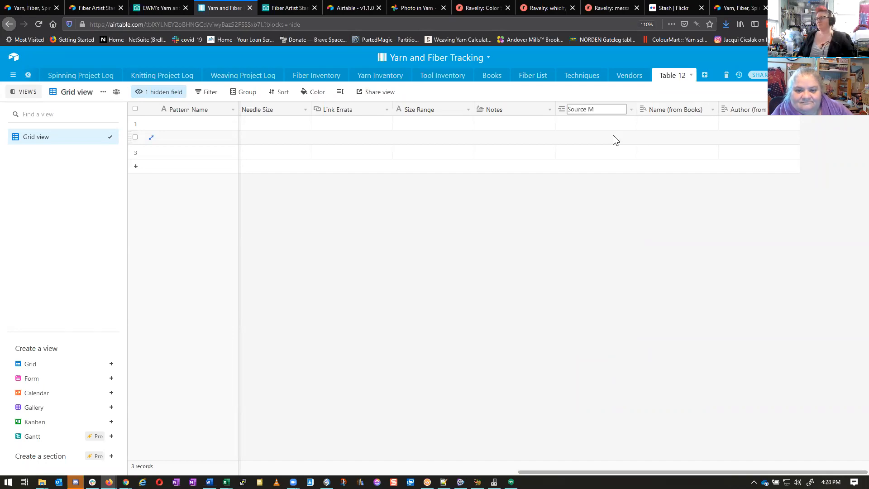
type("Material")
key("Return")
left_click(712, 113)
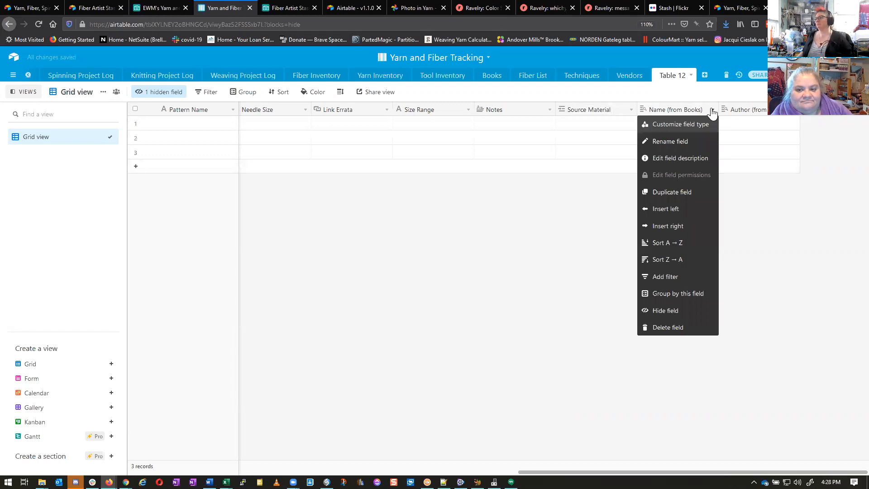
left_click(669, 312)
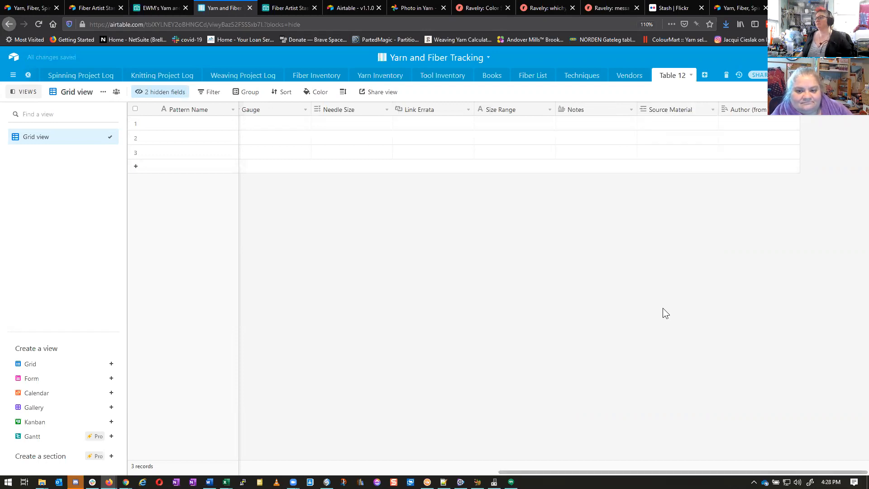
Step: Rename Table 12 as Pattern Record
left_click_drag(627, 473, 214, 473)
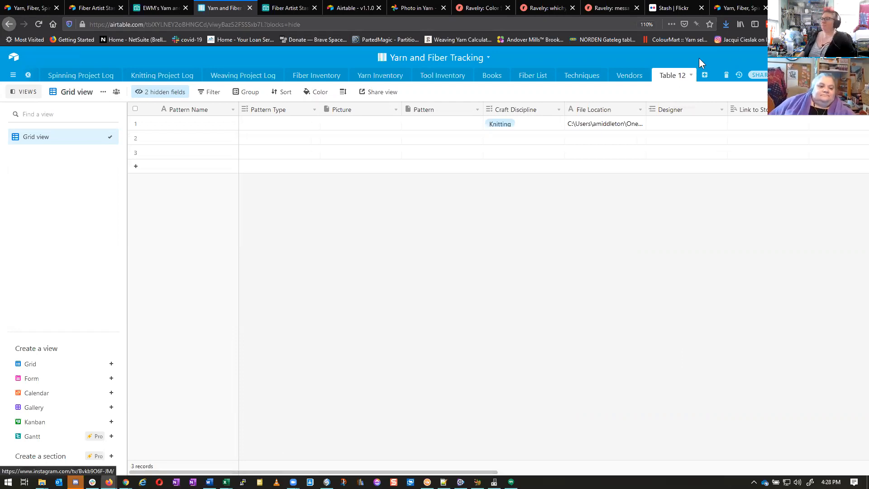
left_click(690, 75)
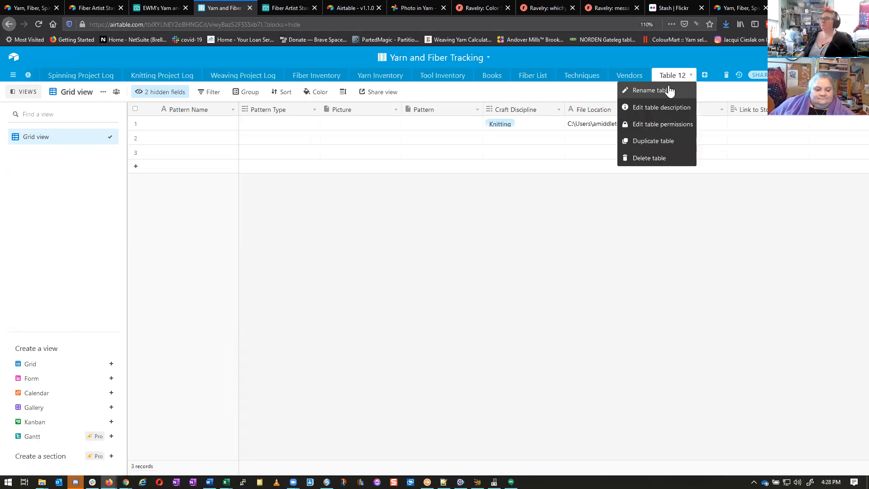
left_click(668, 89)
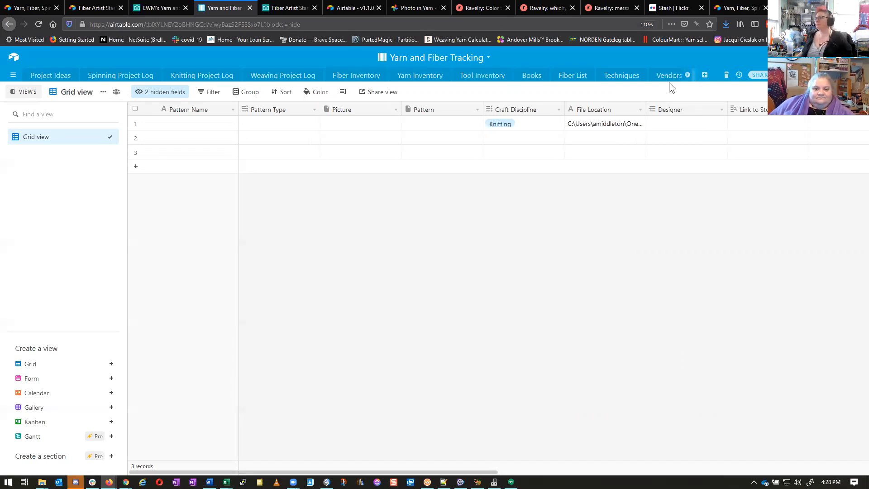
left_click(688, 77)
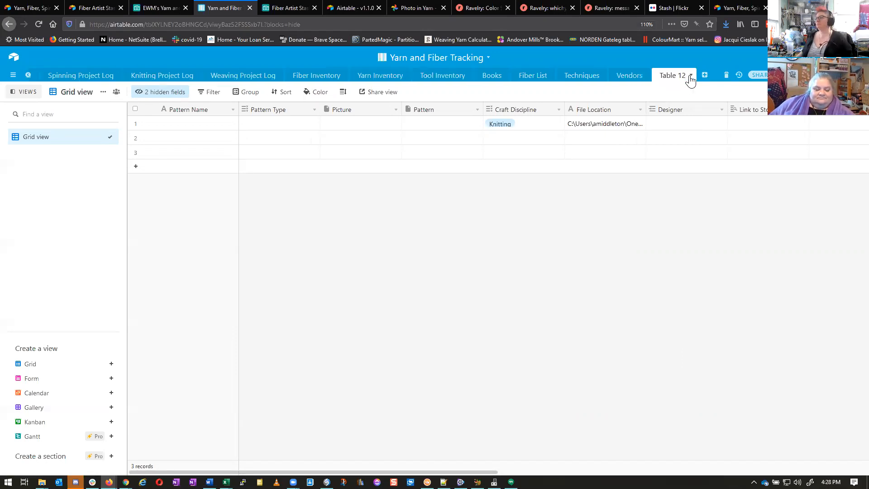
left_click(690, 76)
left_click(671, 87)
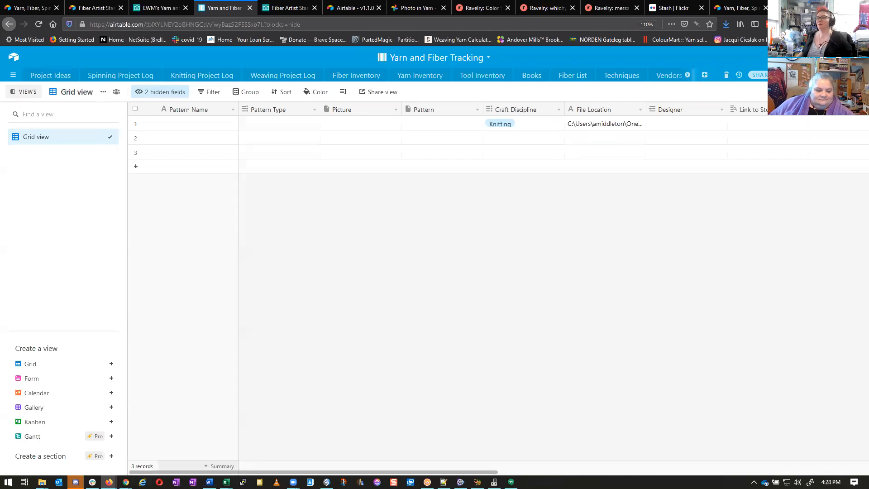
left_click(24, 92)
left_click(688, 76)
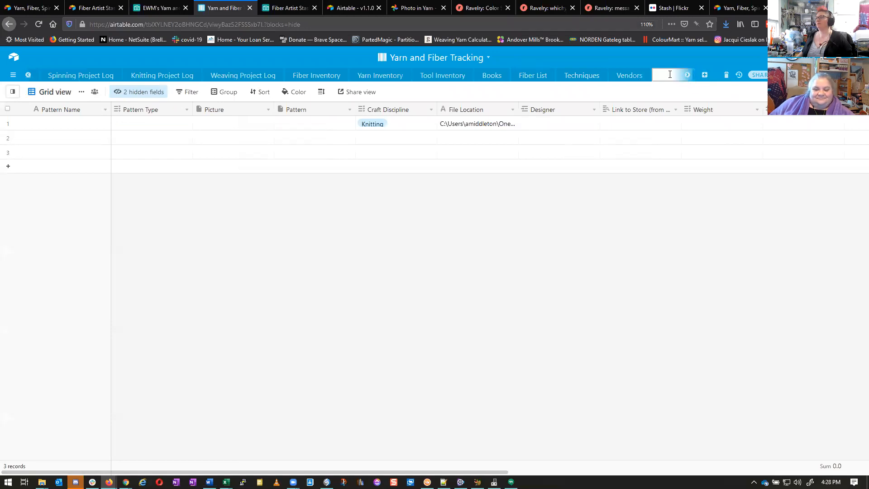
left_click(671, 74)
type("Pattern")
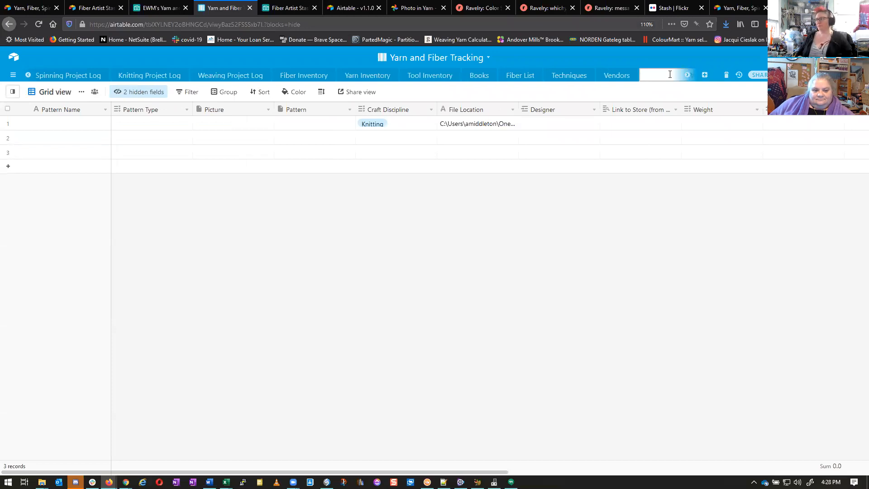
type(" Record")
key("Return")
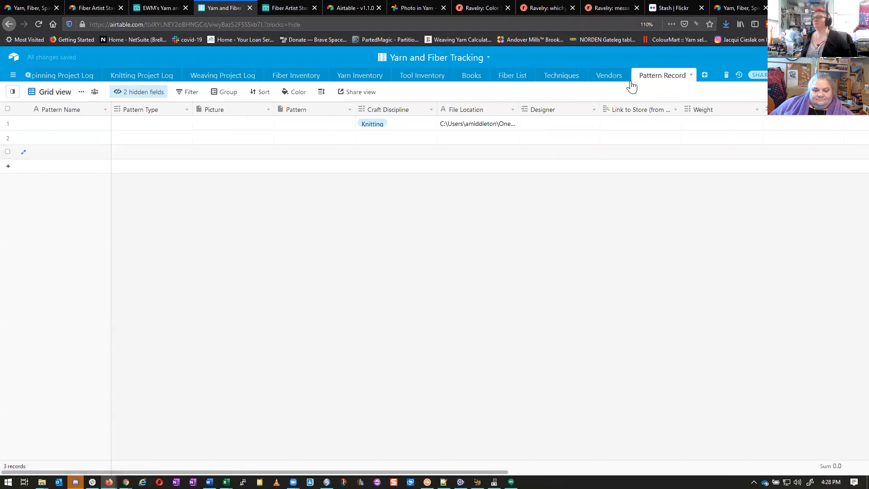
Step: Move the Pattern Record table between Books and Fiber List, and place its Designer field before Craft Discipline
left_click_drag(654, 78, 484, 76)
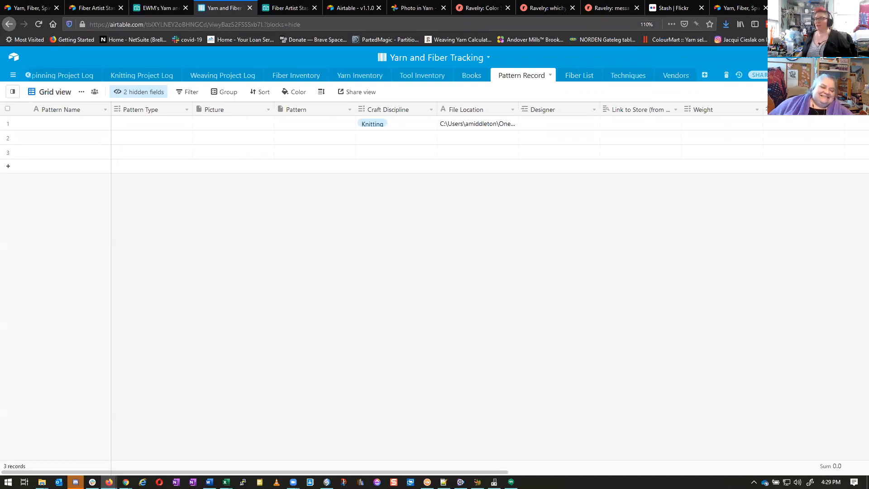
left_click_drag(541, 109, 365, 113)
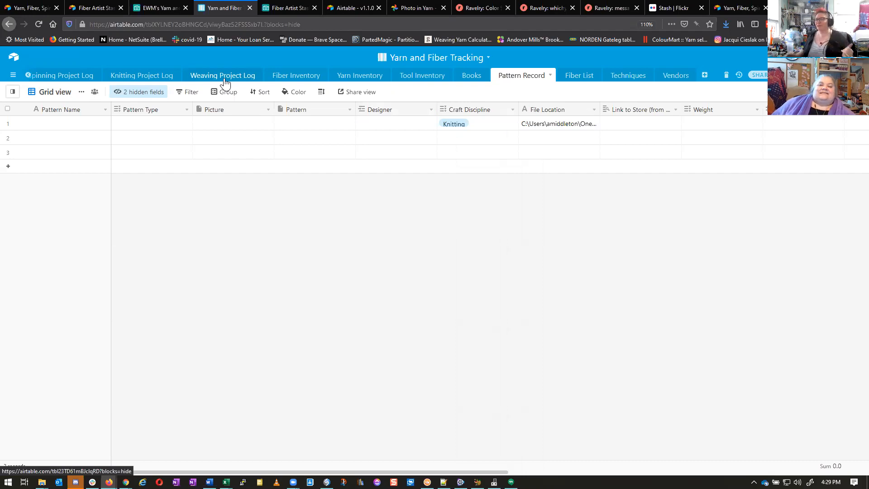
Step: Open the Weaving Project Log table in its grid view and look through the Pattern field's options
left_click(226, 80)
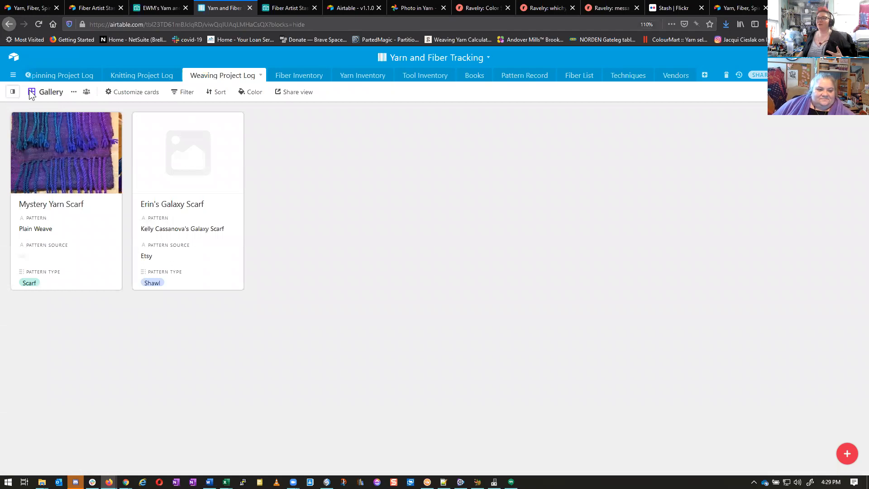
left_click(13, 93)
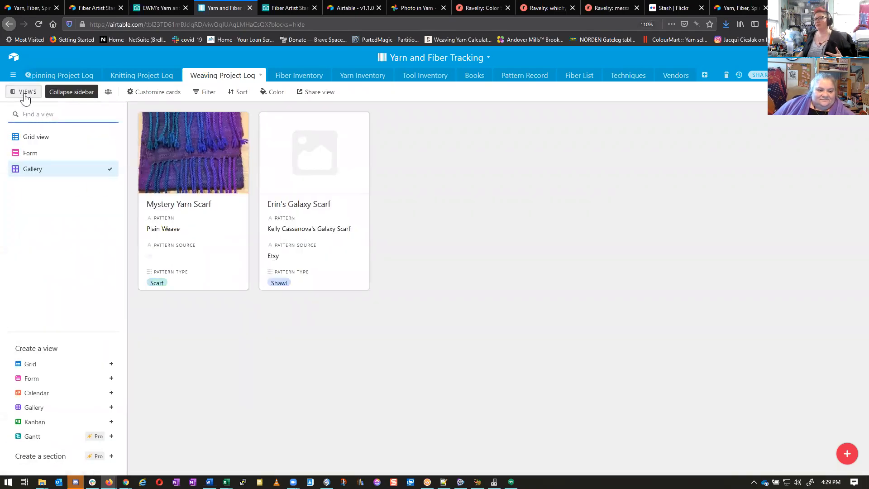
left_click(37, 142)
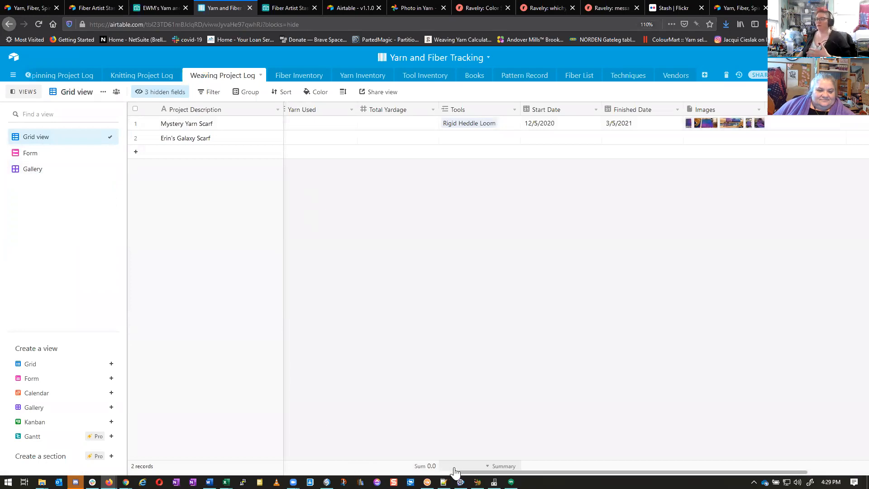
left_click_drag(463, 472, 132, 471)
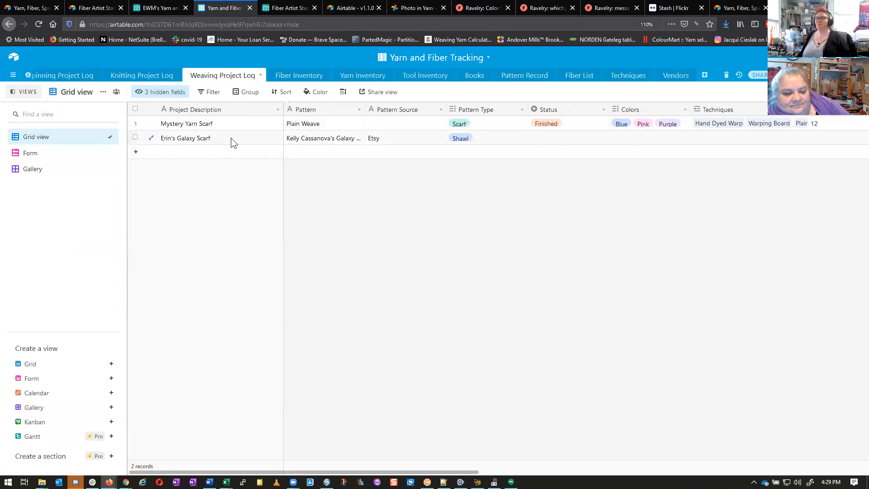
mouse_move(271, 472)
left_mouse_down()
mouse_move(509, 475)
mouse_move(655, 440)
mouse_move(591, 453)
mouse_move(262, 462)
left_mouse_up()
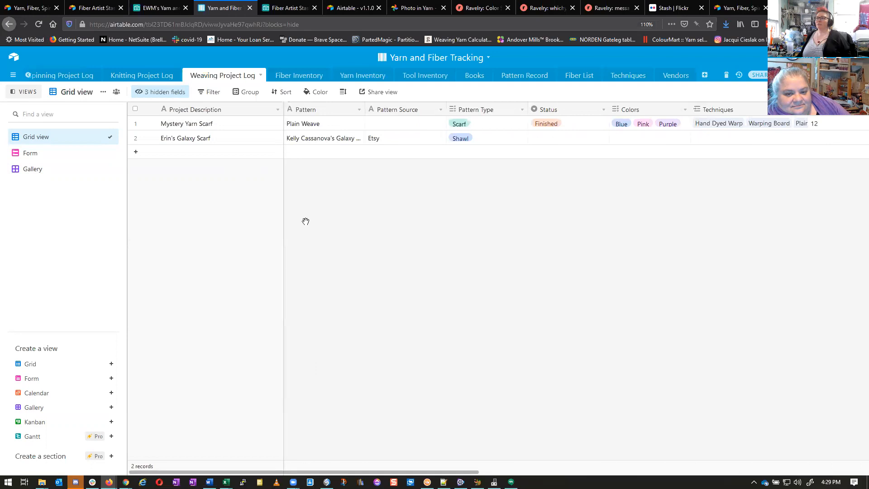
left_click(323, 109)
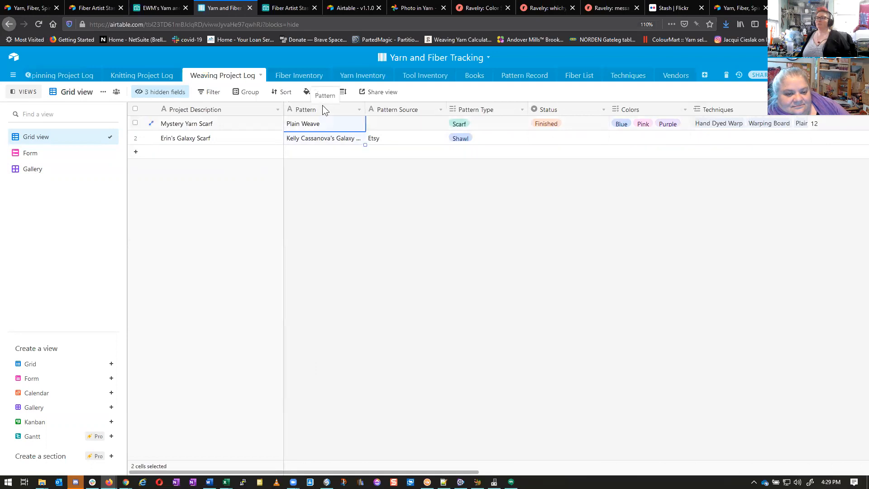
right_click(322, 106)
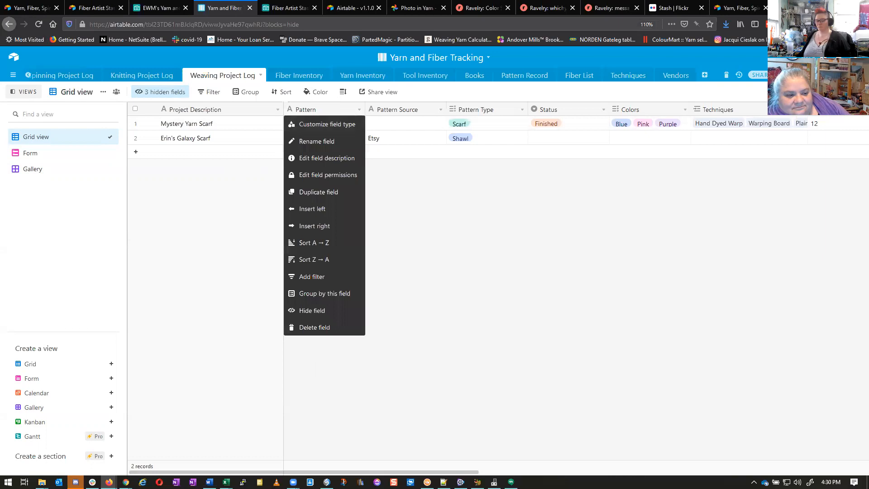
Step: Search the web for "airtable freeze column" and open the Airtable Support article on changing the number of frozen fields
key("ctrl+t")
type("airtable freeze")
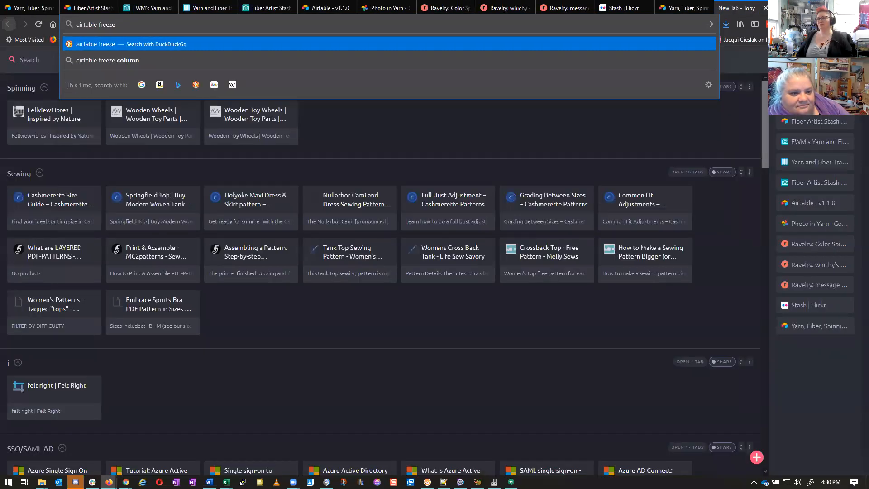
key("Down")
key("Return")
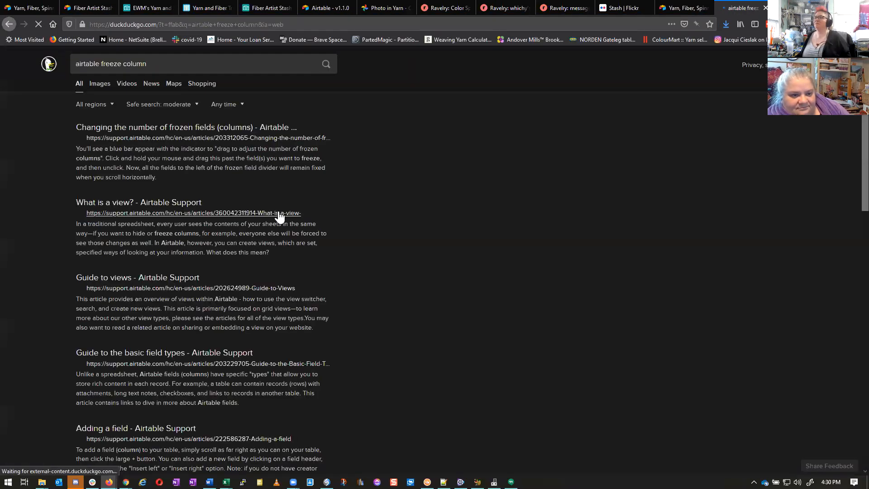
left_click(226, 131)
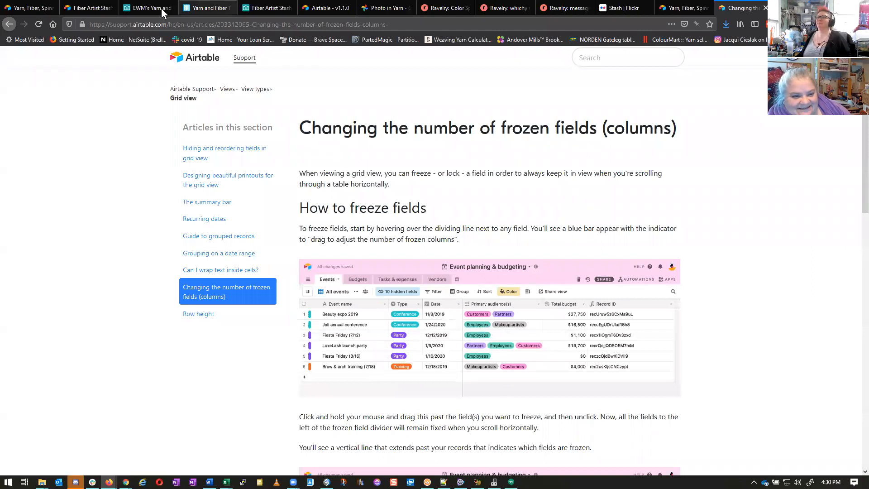
Step: Return to the Yarn and Fiber Tracking base and extend the Weaving Project Log's frozen columns to include the Pattern field
left_click(190, 9)
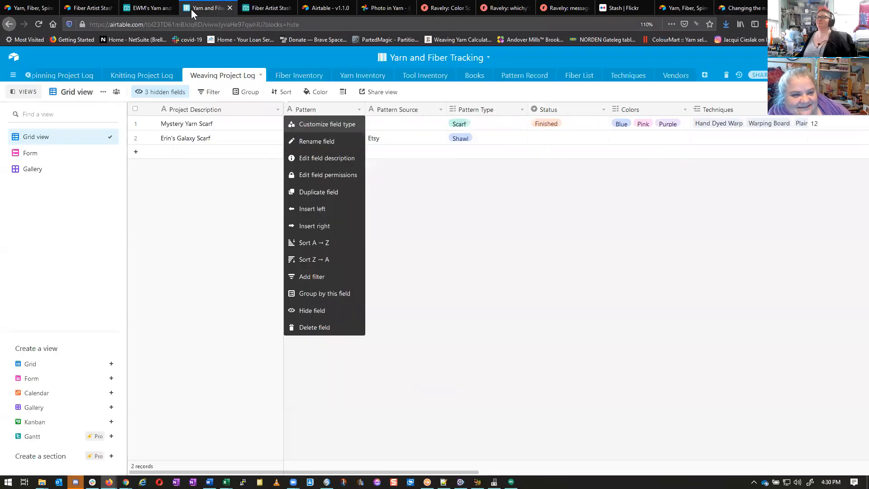
left_click(217, 360)
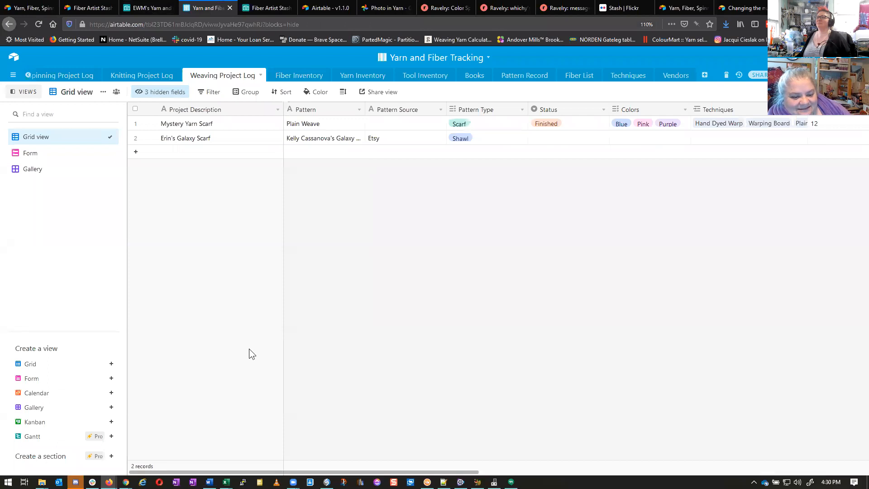
left_click_drag(283, 328, 365, 329)
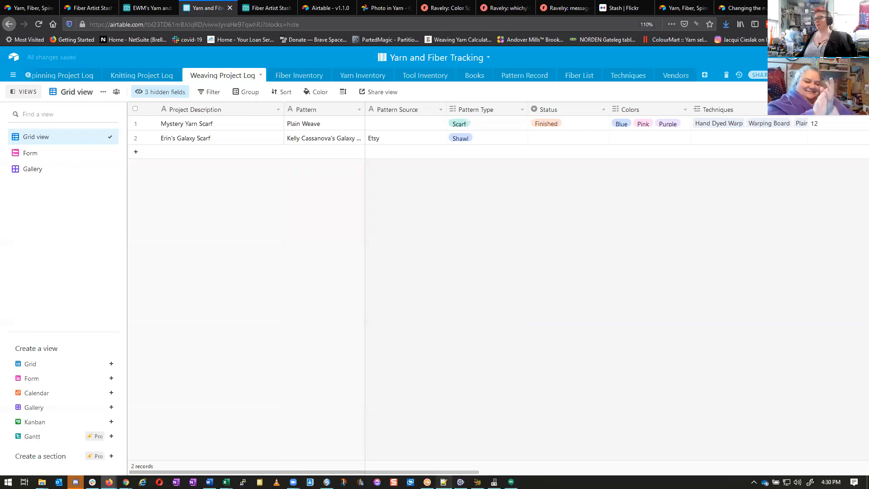
left_click_drag(481, 473, 442, 480)
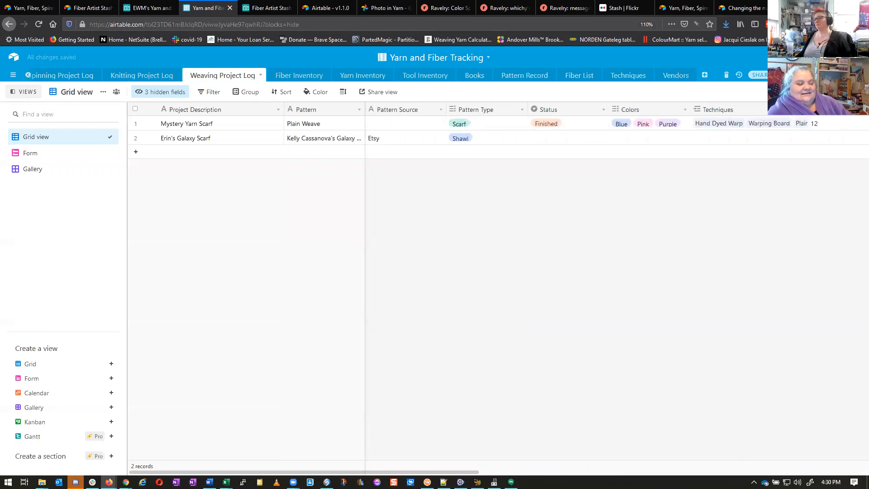
Step: Switch to the Fiber Artist Stash & Project Tracker base and extend the Weaving Projects Log's frozen columns to include Images
left_click(255, 9)
left_click_drag(423, 472, 19, 468)
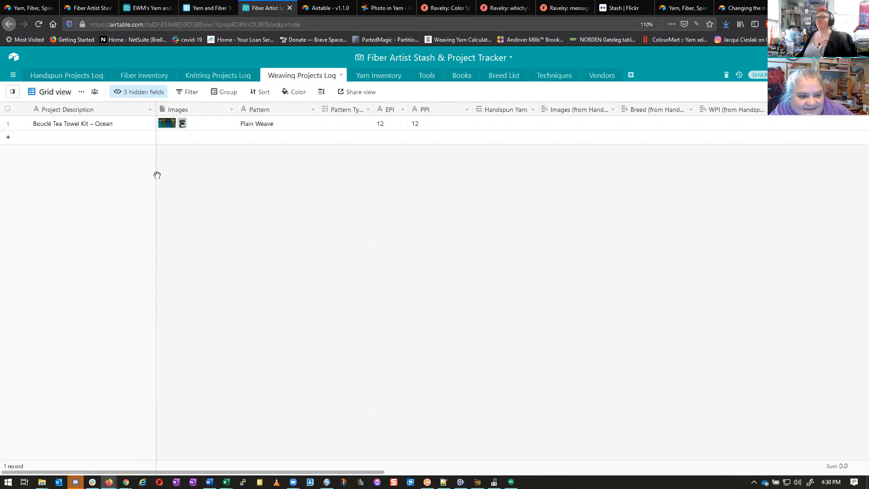
left_click_drag(156, 175, 238, 174)
mouse_move(258, 473)
left_mouse_down()
mouse_move(563, 464)
mouse_move(732, 437)
mouse_move(658, 453)
mouse_move(258, 472)
left_mouse_up()
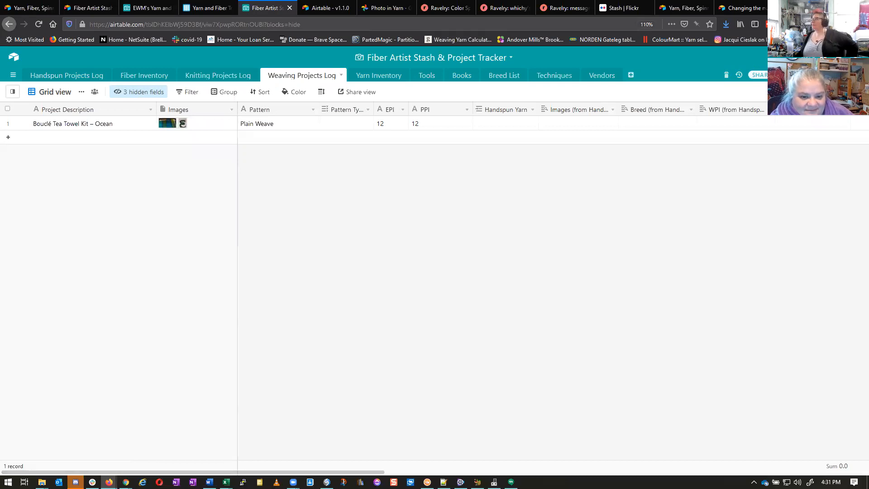
Step: Copy the Name through Craft cells of the Still - Melancholy Cove record in the Yarn Inventory table
key("alt+Tab")
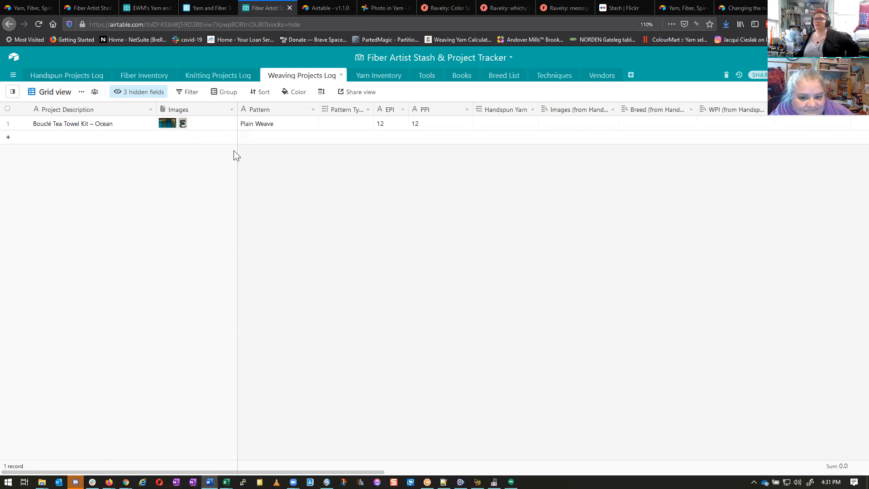
left_click(466, 77)
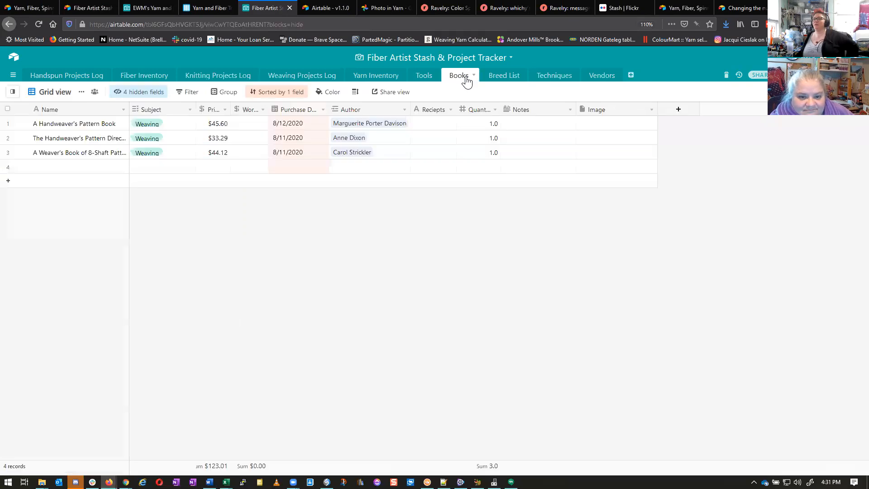
left_click(362, 78)
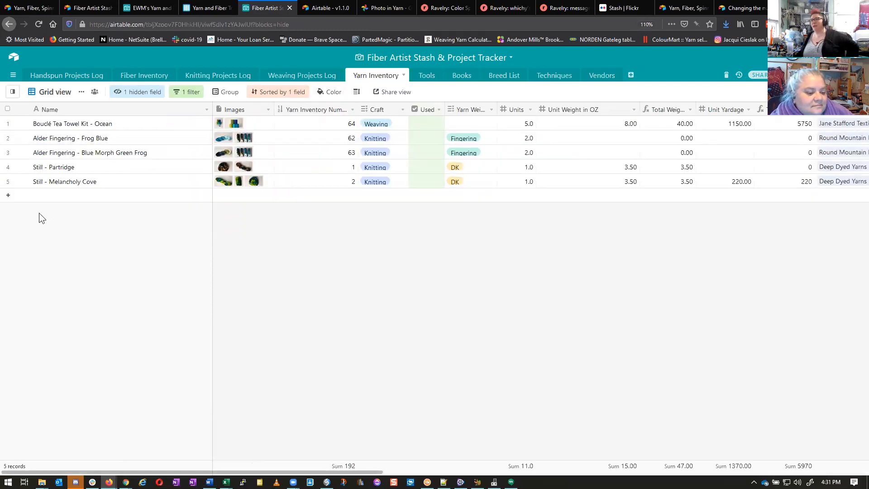
left_click(42, 182)
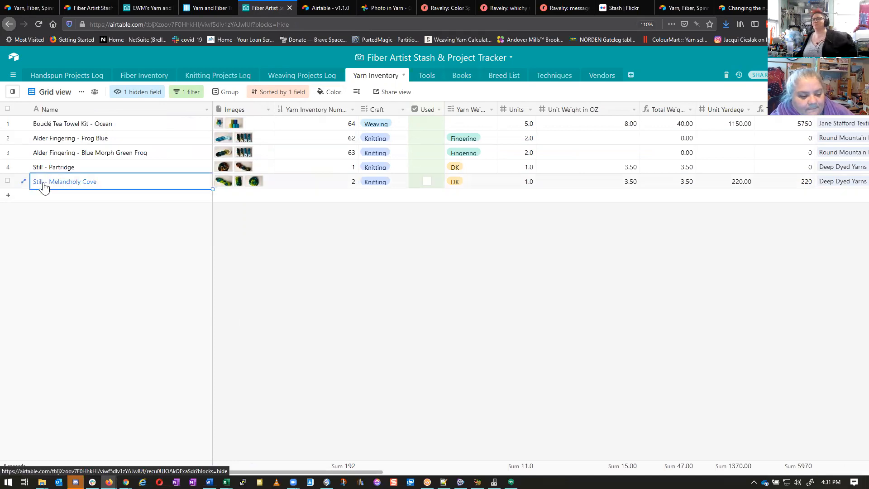
left_click(256, 185, "shift")
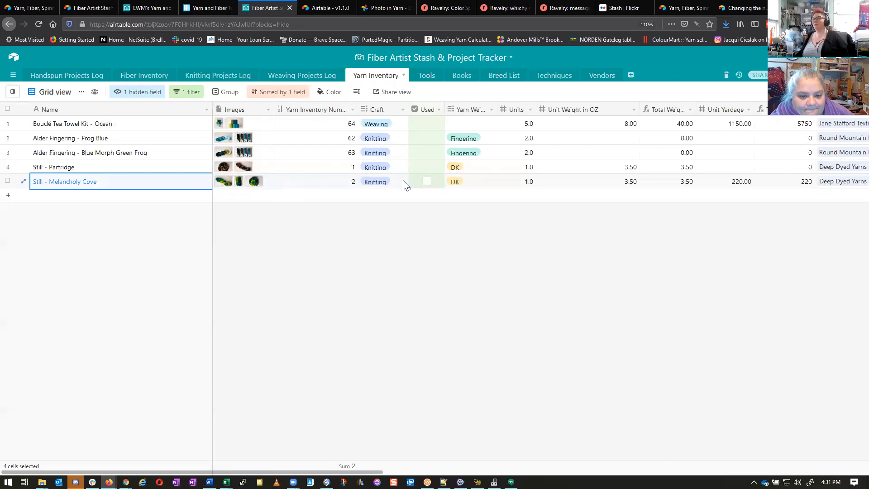
key("ctrl+c")
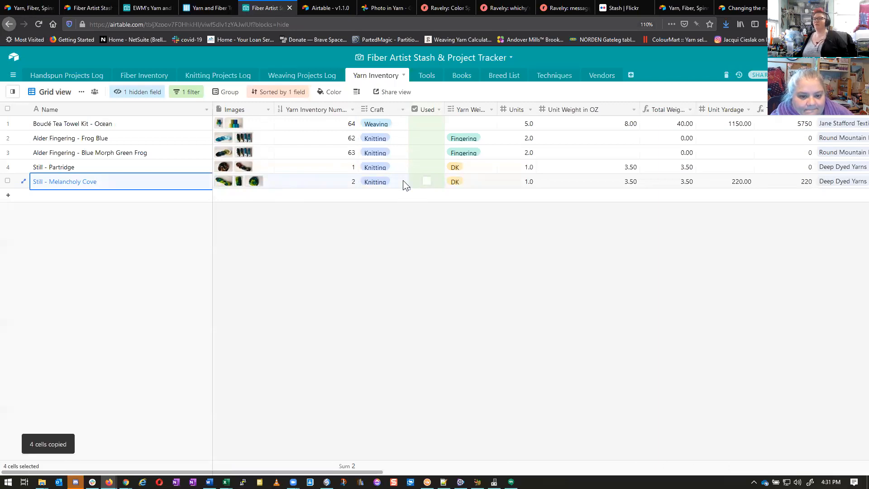
Step: Paste the copied cells into a new record at the end of the Fiber Inventory table and expand that record
left_click(150, 76)
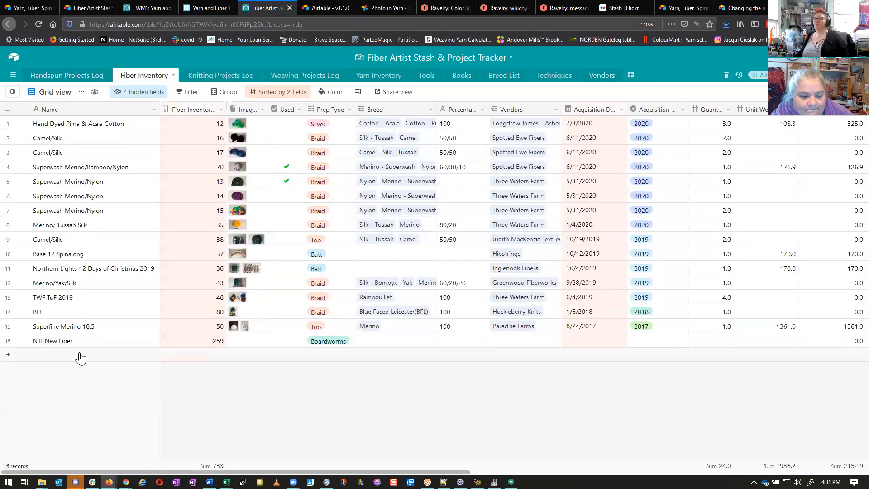
left_click(80, 358)
key("ctrl+v")
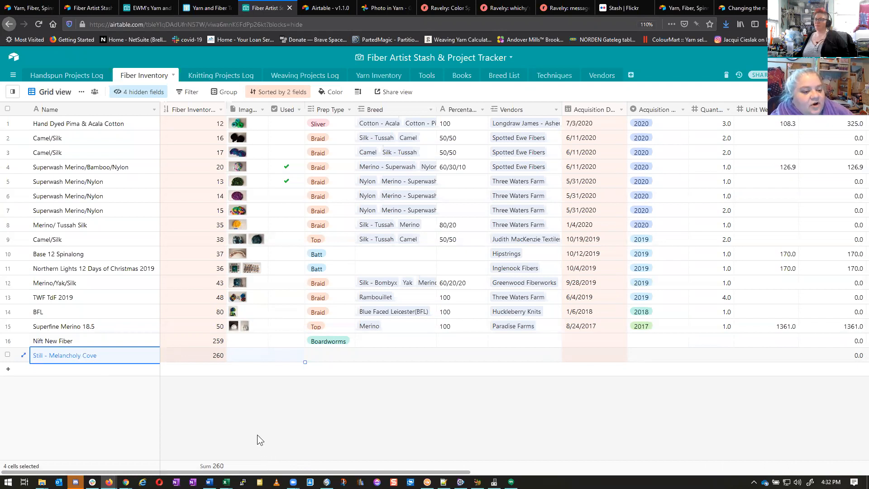
left_click(83, 358)
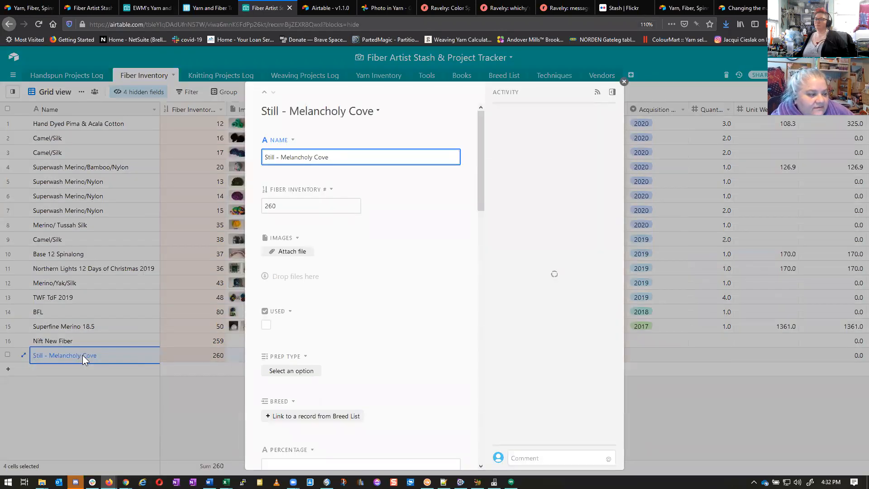
Step: Look through the fields of the expanded Still - Melancholy Cove record and close the record
scroll(401, 275, "down", 10)
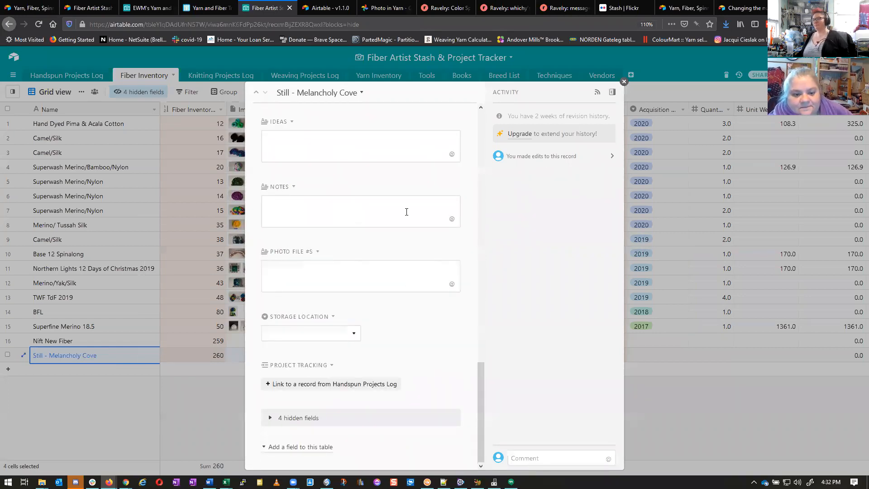
scroll(429, 228, "up", 10)
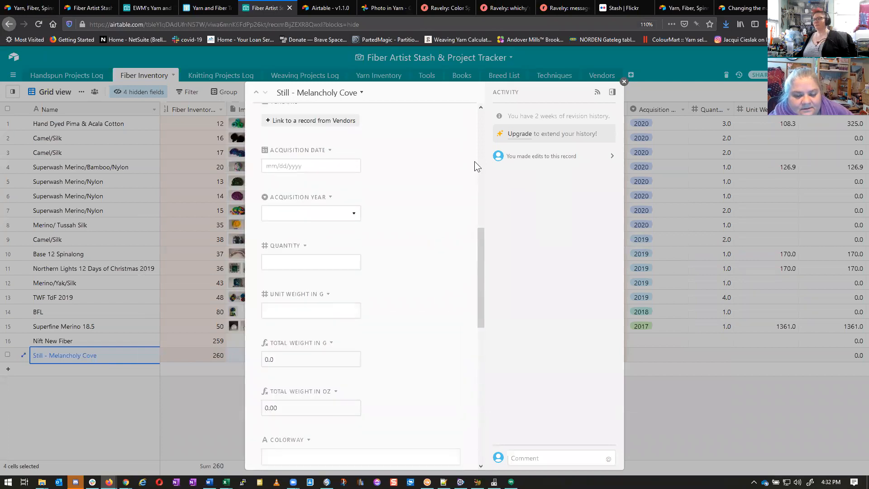
scroll(478, 163, "up", 5)
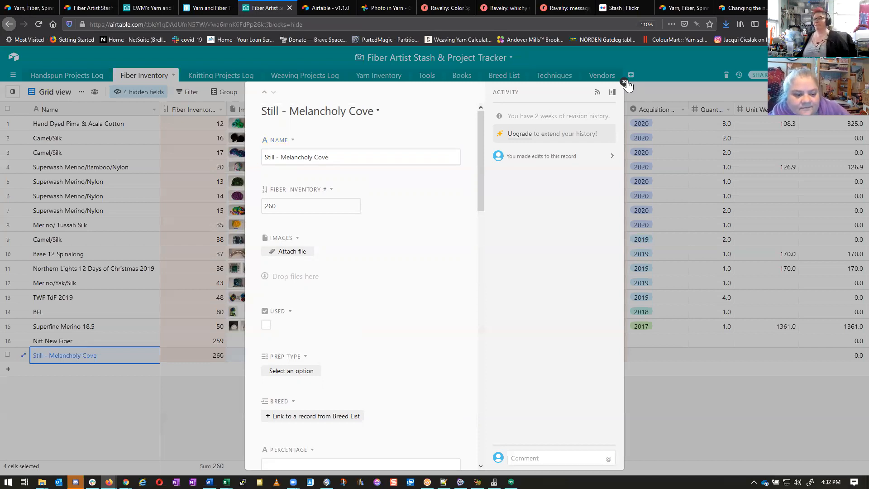
left_click(625, 82)
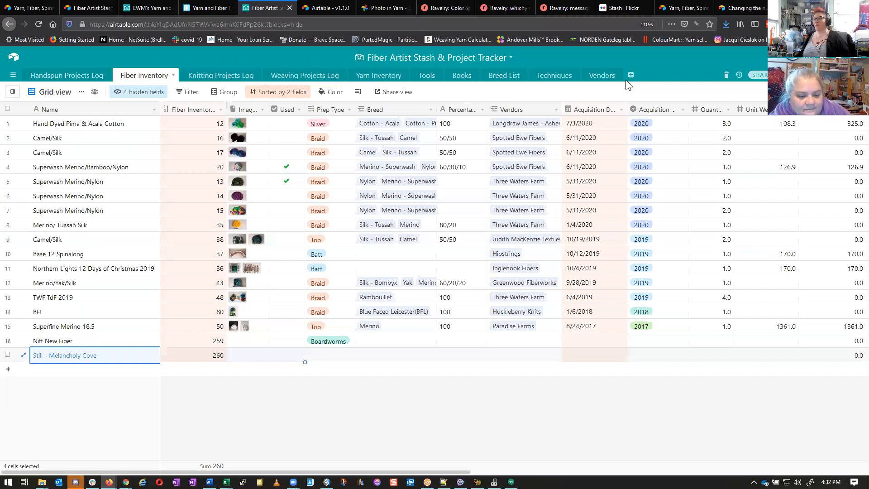
Step: Switch to the Yarn and Fiber Tracking base and duplicate the Galaxy Scarf record in the Weaving Project Log
left_click(198, 7)
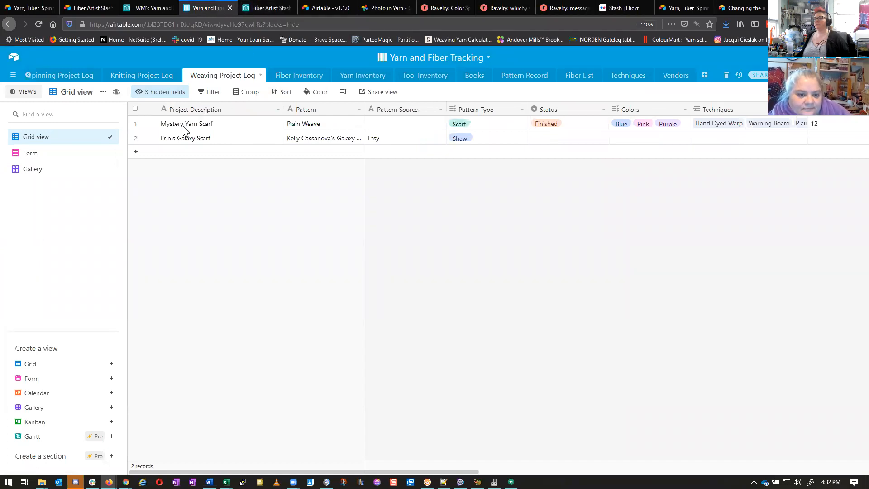
left_click(134, 139)
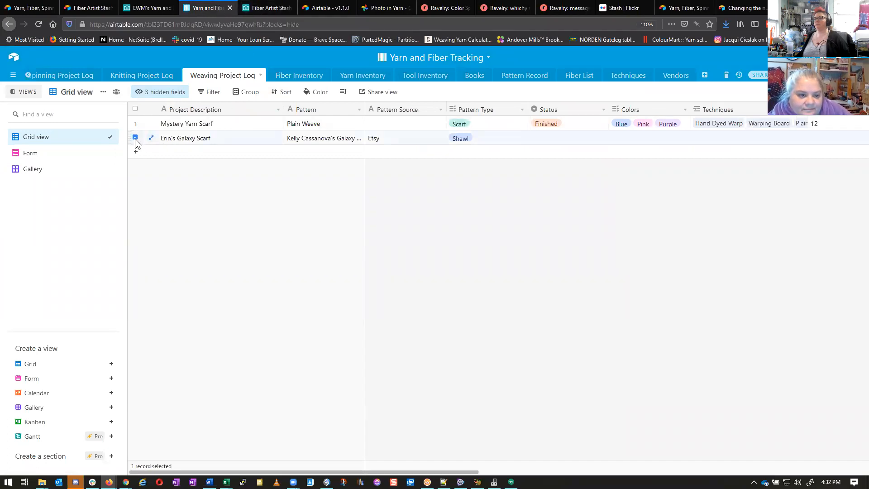
right_click(179, 139)
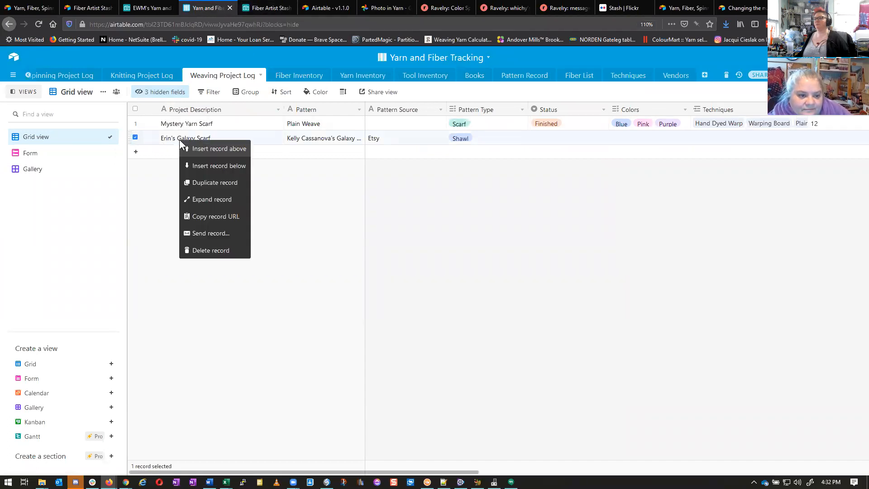
left_click(215, 182)
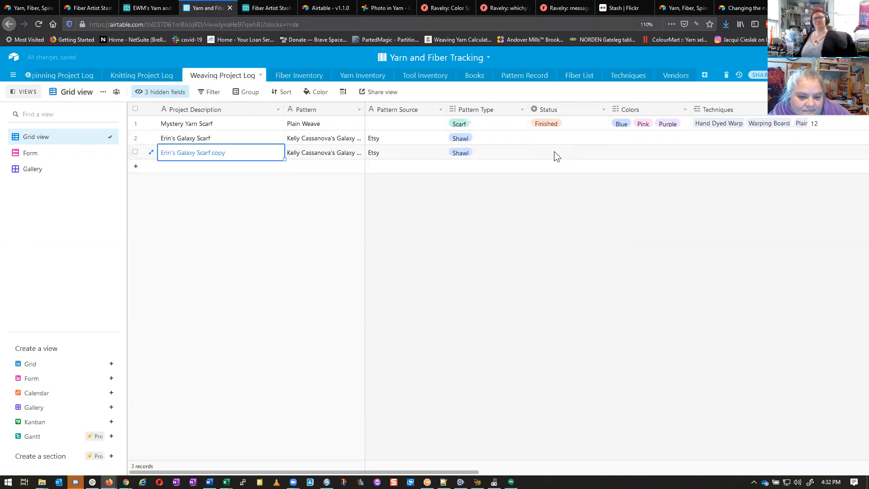
right_click(205, 153)
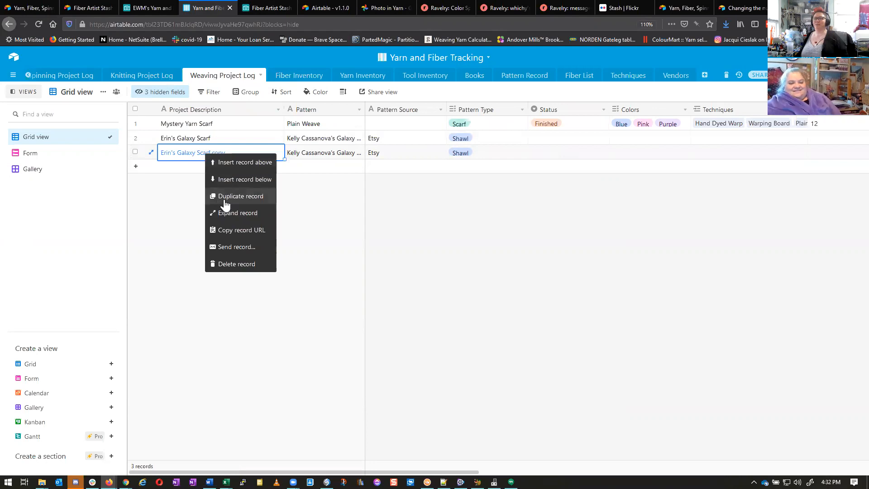
left_click(442, 252)
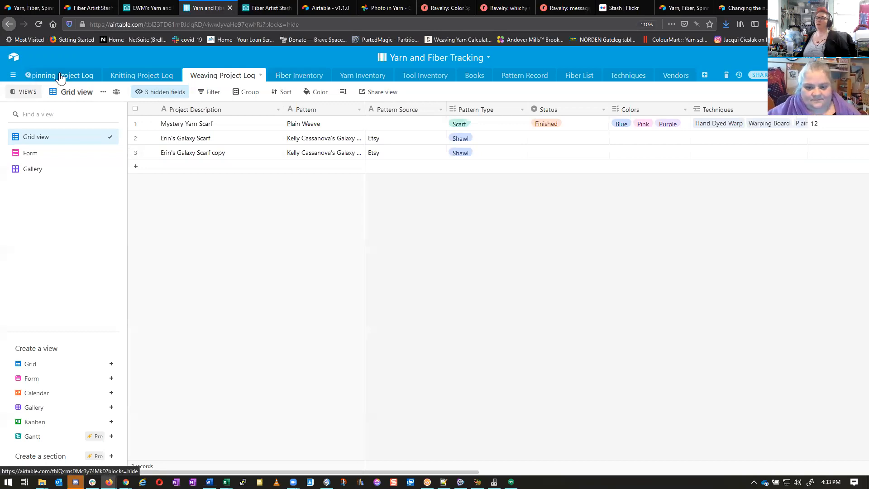
Step: Review the Weaving Project Log's Pattern Type field options and remaining columns, and return to the Fiber Artist Stash & Project Tracker base
left_click(29, 76)
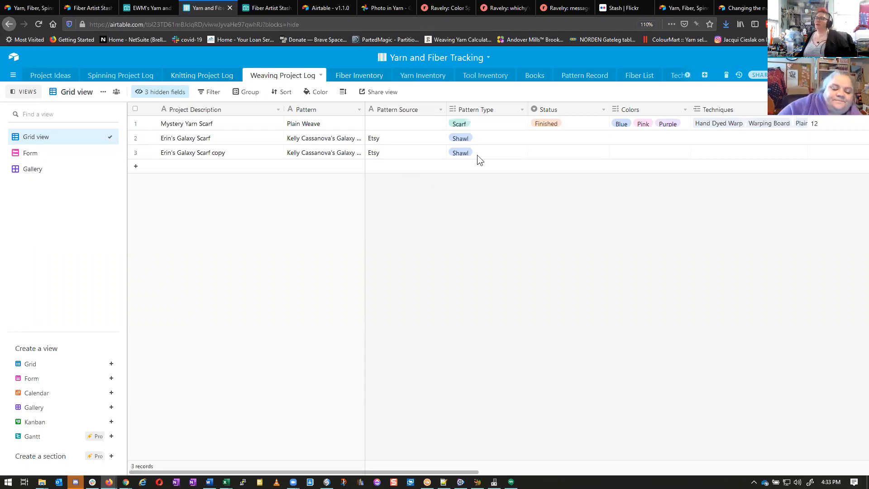
left_click(522, 110)
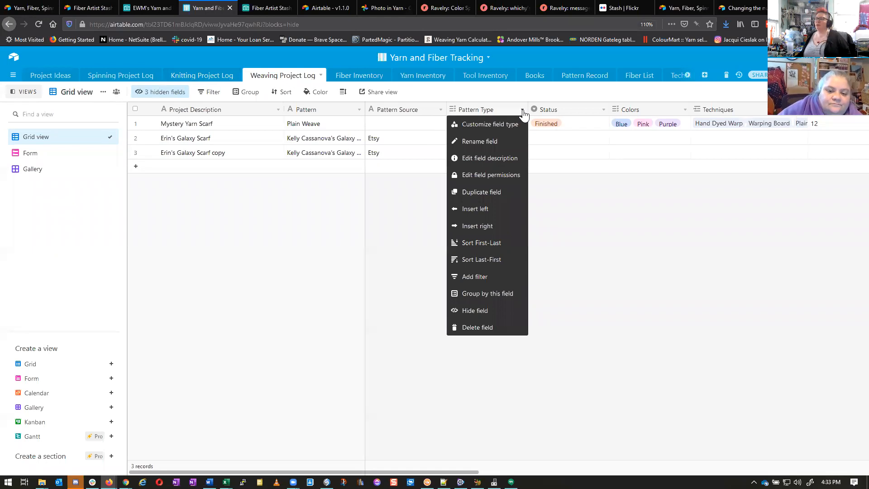
left_click(561, 221)
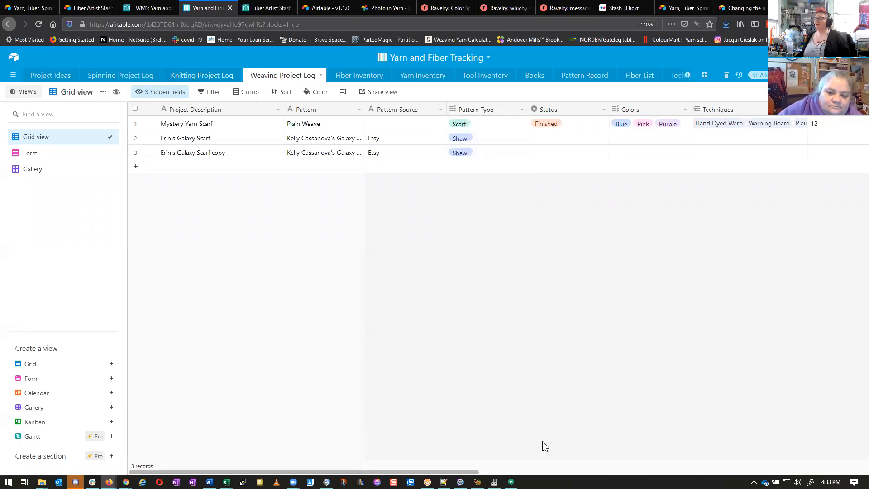
left_click_drag(425, 470, 664, 464)
scroll(720, 451, "right", 5)
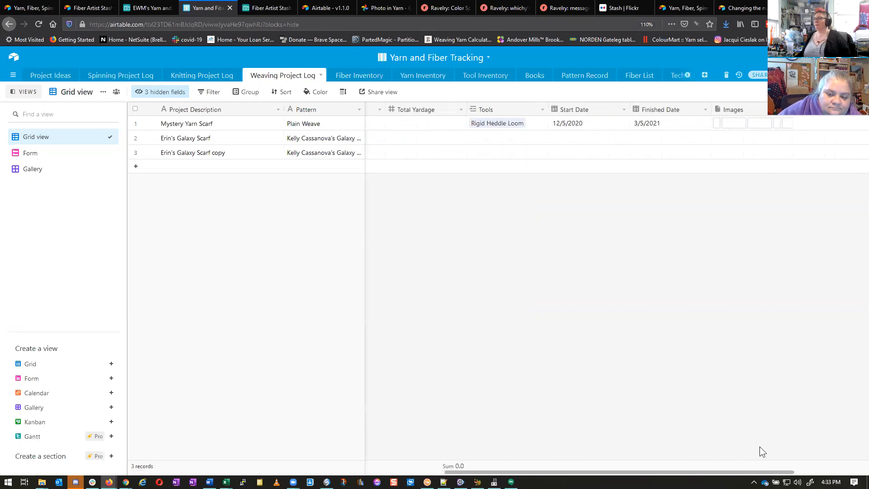
left_click_drag(794, 471, 508, 471)
scroll(466, 442, "left", 4)
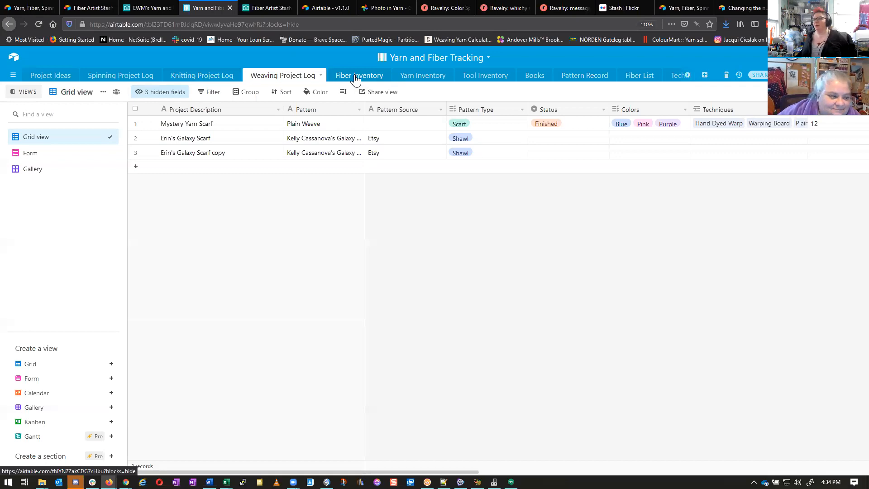
left_click(141, 6)
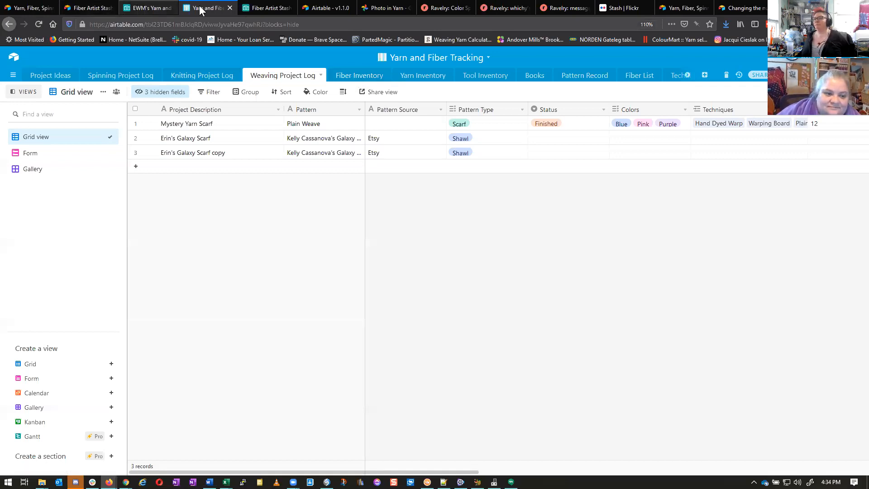
left_click(262, 7)
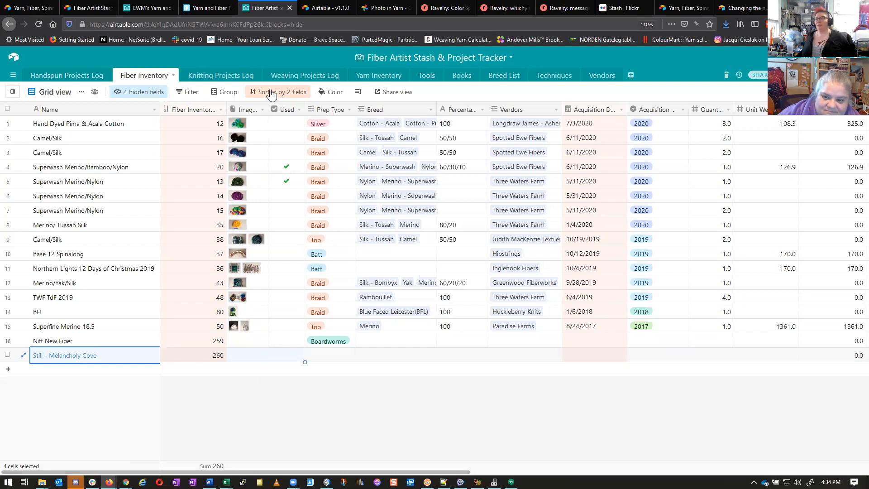
Step: Filter the Fiber Inventory grid to records whose Prep Type has any of Batt, and check the filtered Prep Type cells
left_click(188, 92)
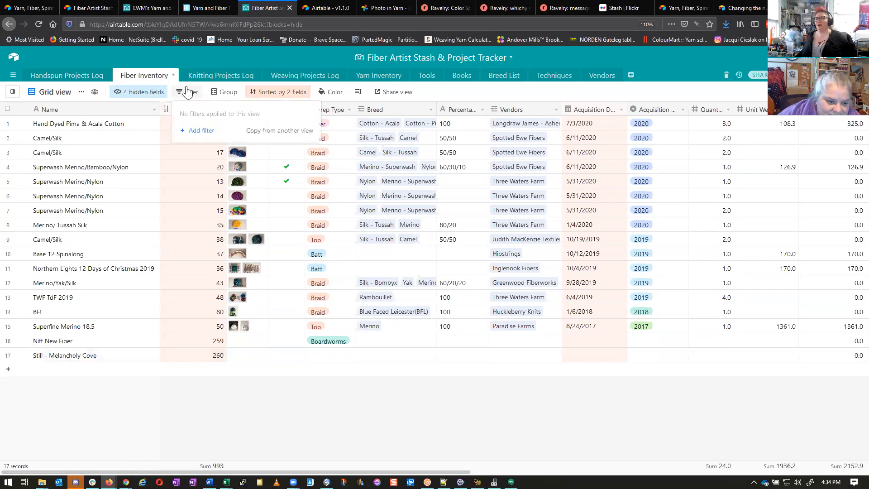
left_click(194, 131)
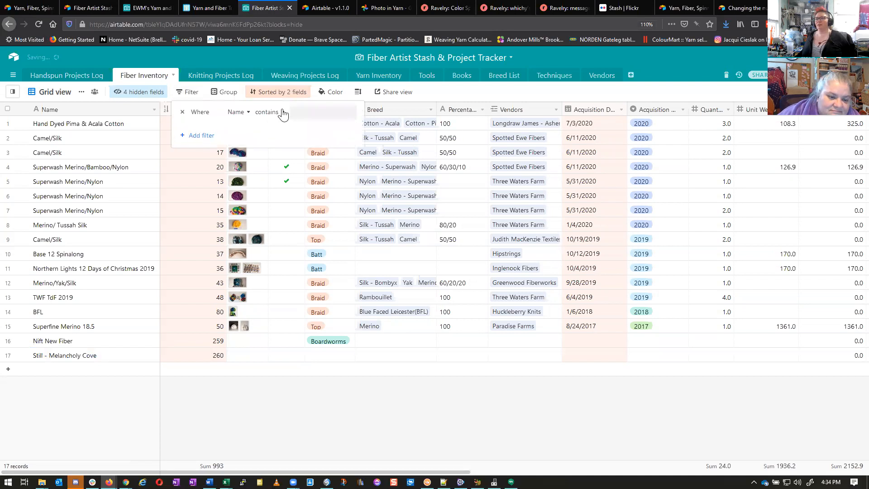
left_click(236, 113)
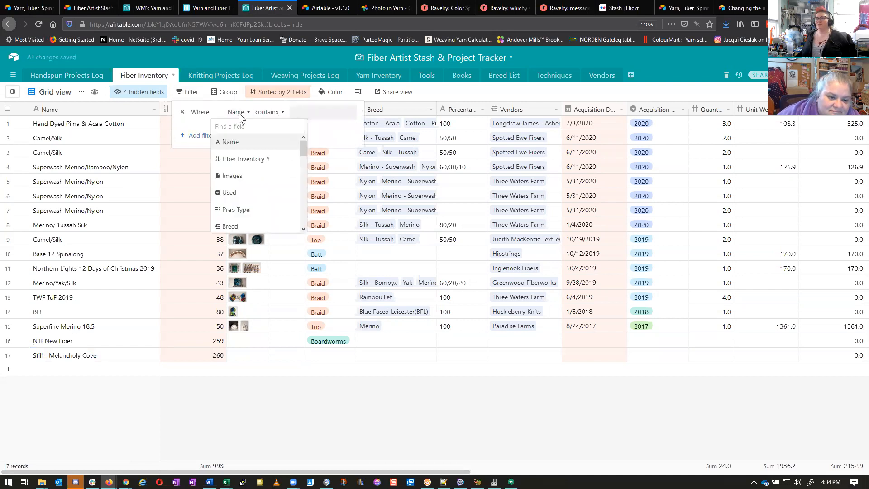
left_click(233, 209)
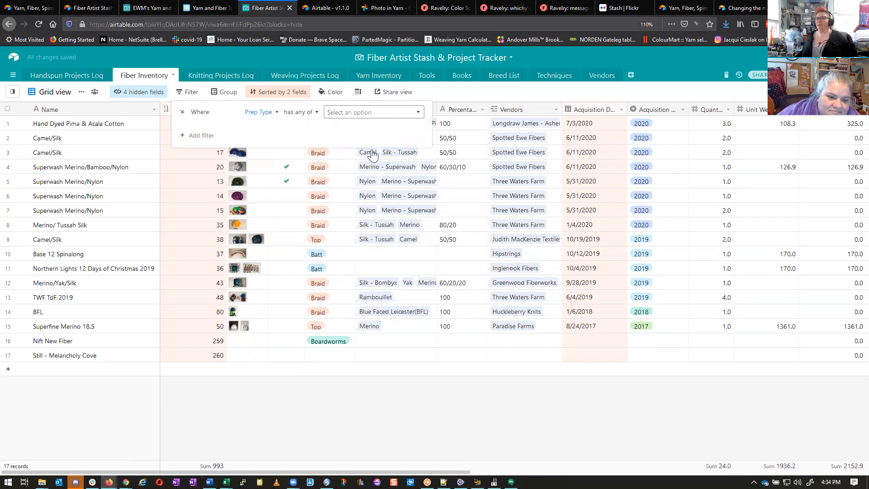
left_click(378, 112)
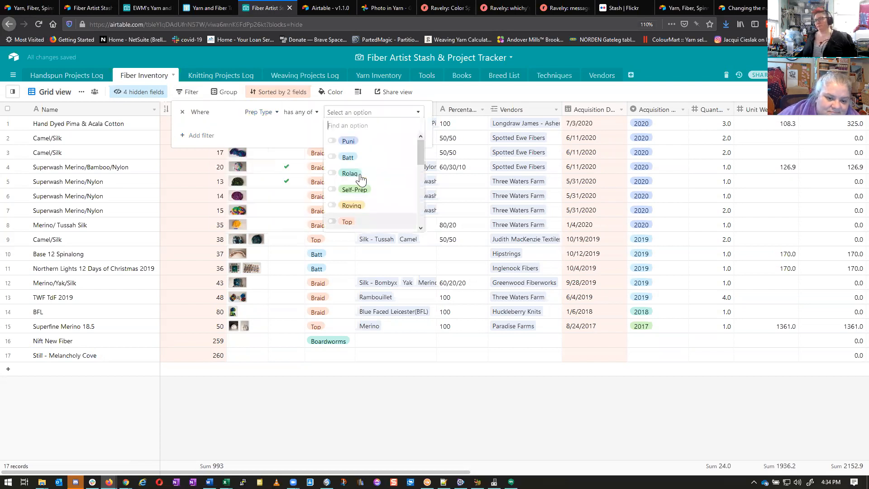
scroll(358, 181, "down", 2)
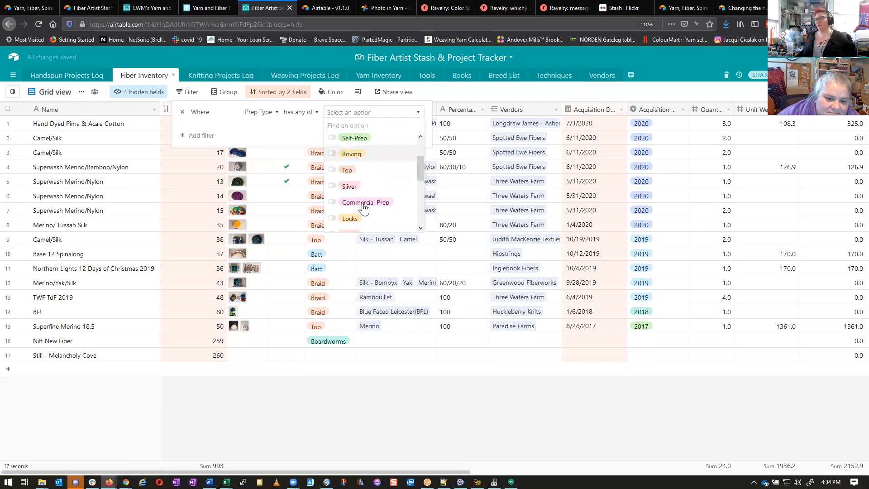
scroll(356, 190, "up", 3)
left_click(348, 158)
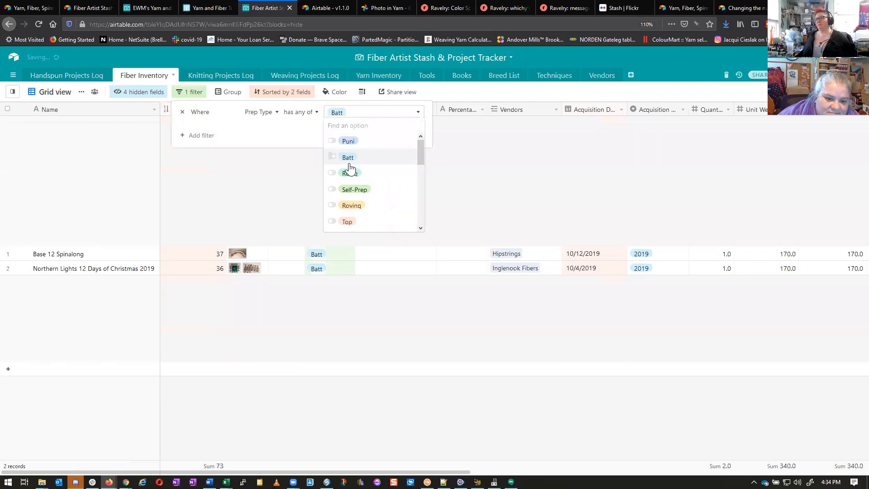
left_click(288, 302)
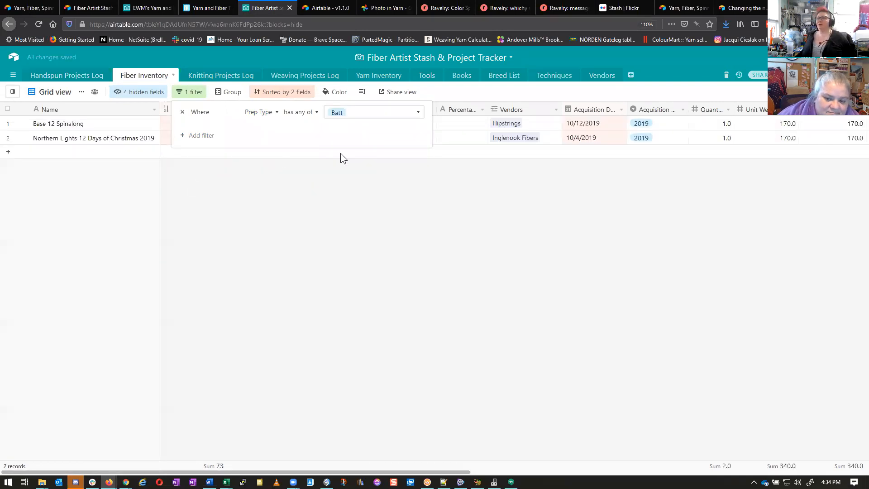
left_click(227, 216)
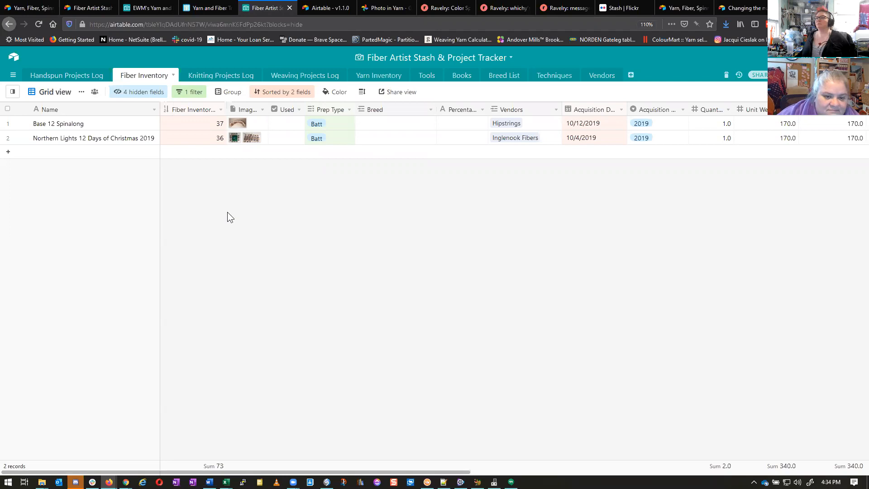
left_click(318, 140)
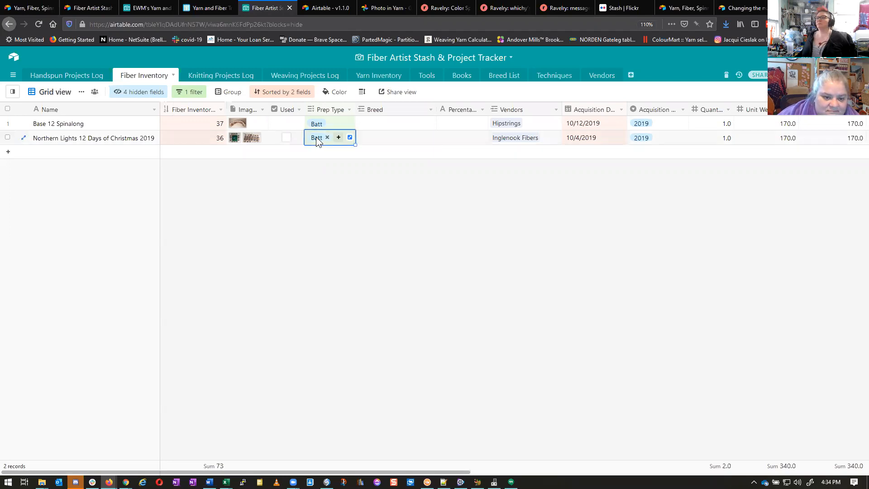
left_click(324, 185)
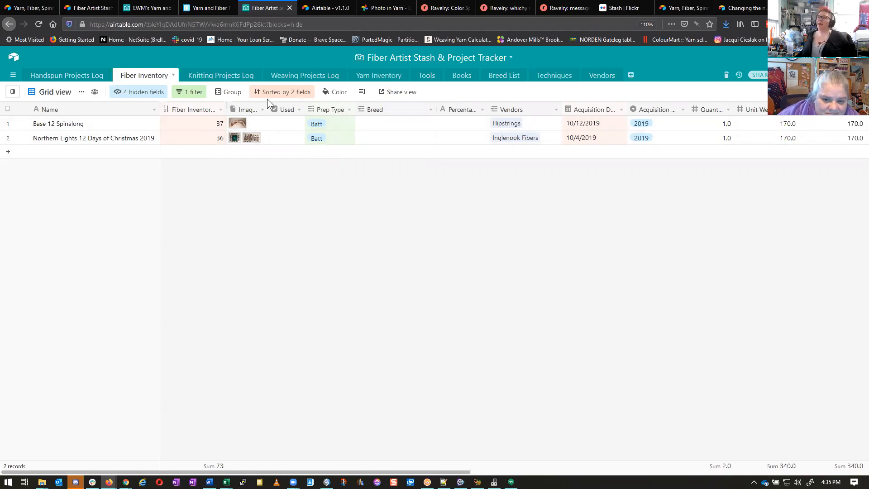
Step: Remove the Prep Type filter from the Fiber Inventory view
left_click(200, 93)
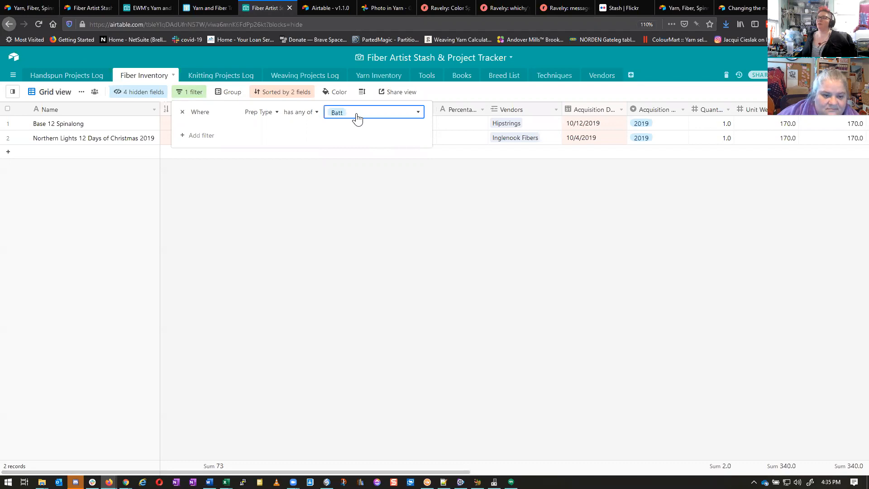
left_click(199, 114)
left_click(183, 112)
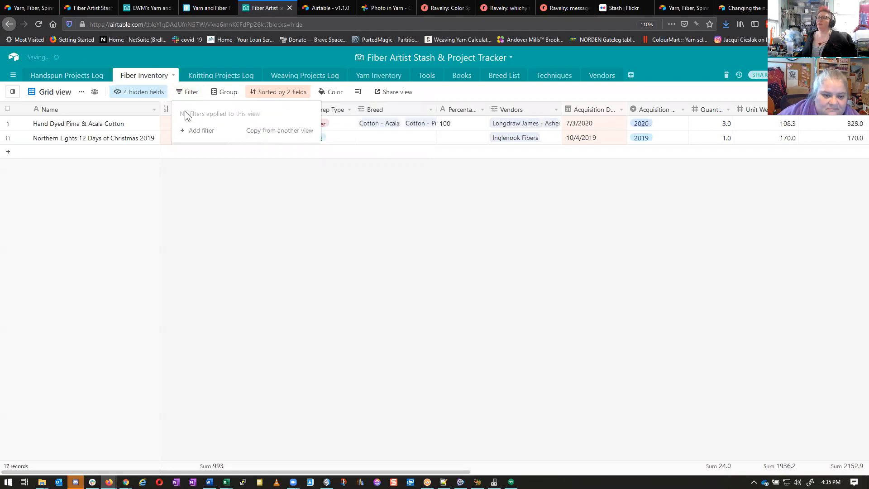
Step: Sort the Fiber Inventory table by Prep Type from first to last, ahead of the existing sort fields
left_click(347, 111)
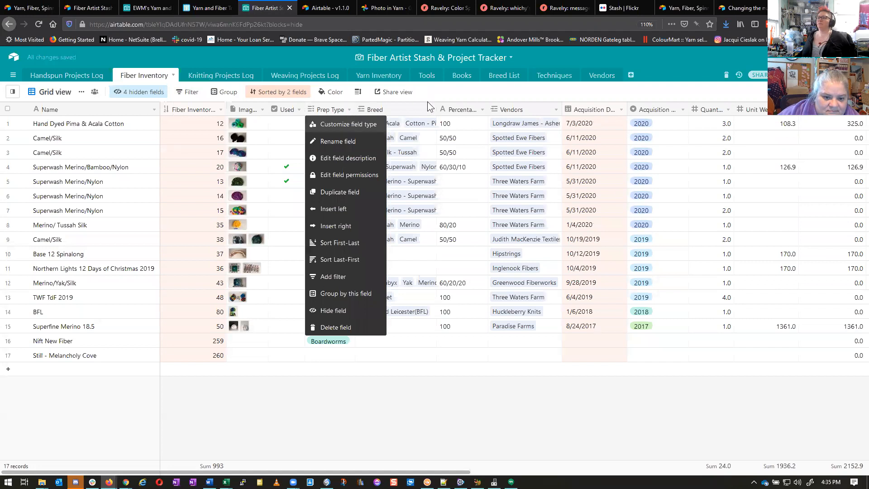
left_click(437, 94)
left_click(351, 112)
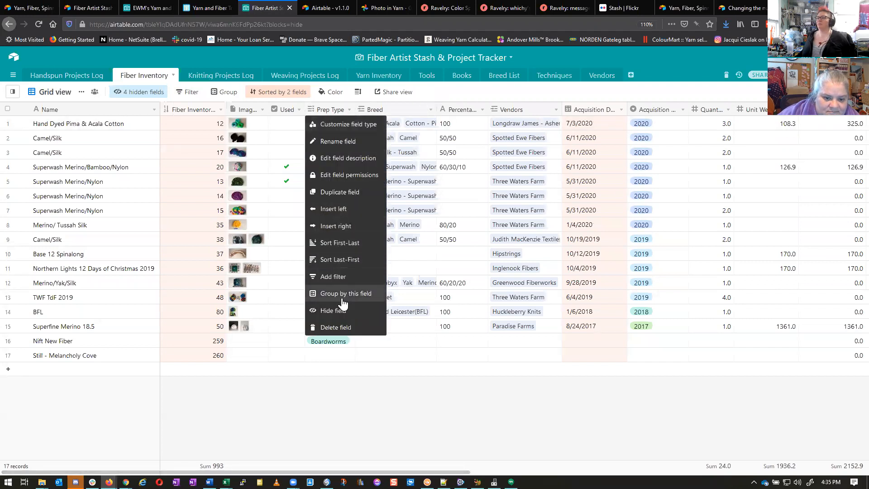
left_click(340, 247)
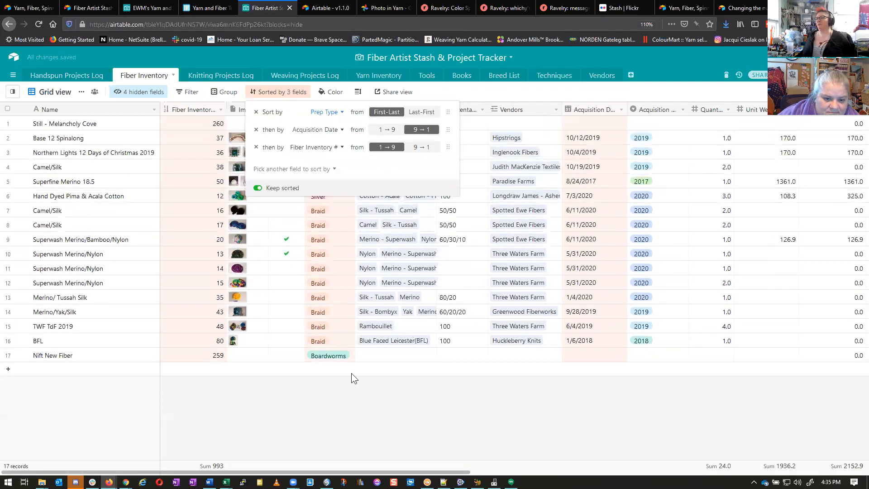
left_click(351, 373)
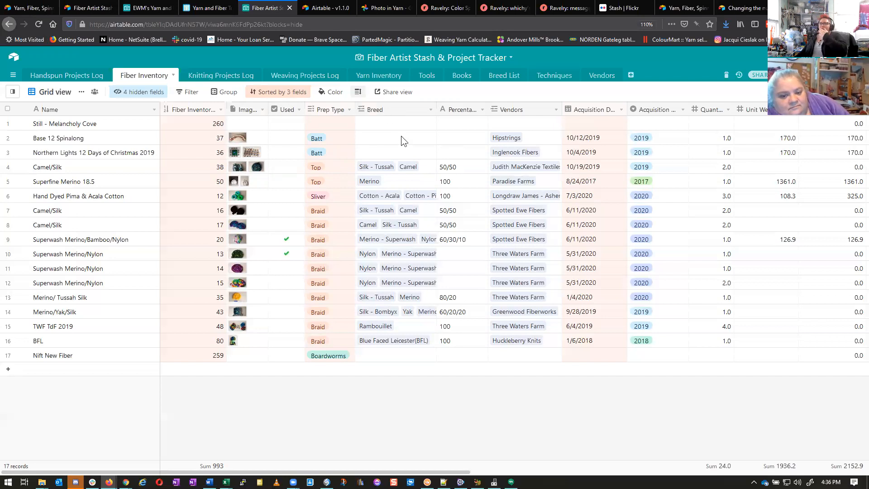
Step: Open the Silk - Tussah breed record linked to Camel/Silk fiber 16, review its fields and linked Fiber Inventory records, and close it
double_click(372, 209)
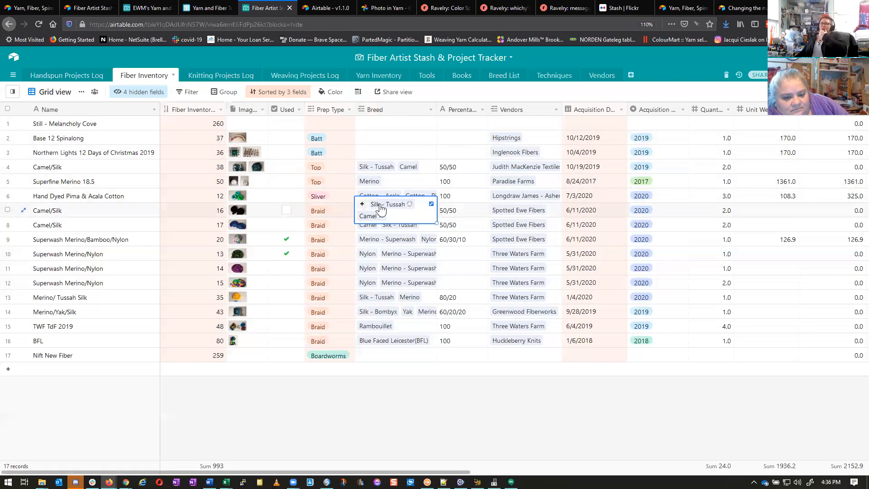
scroll(382, 206, "down", 5)
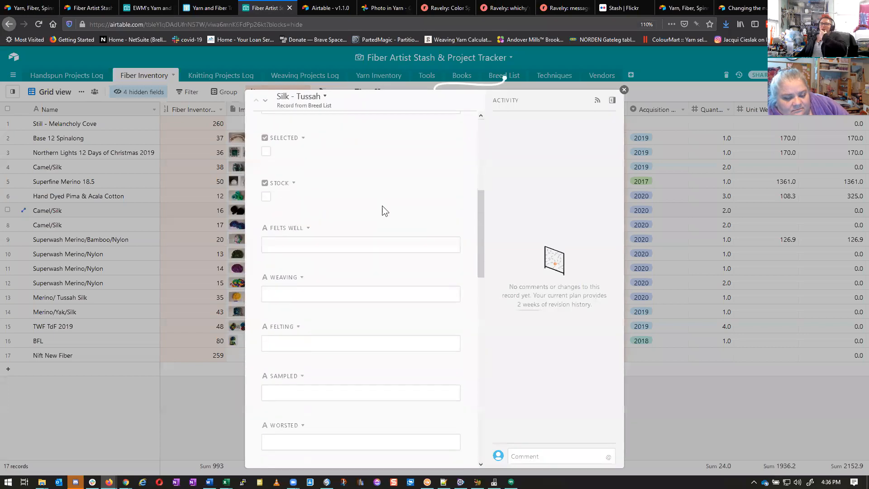
scroll(383, 207, "down", 10)
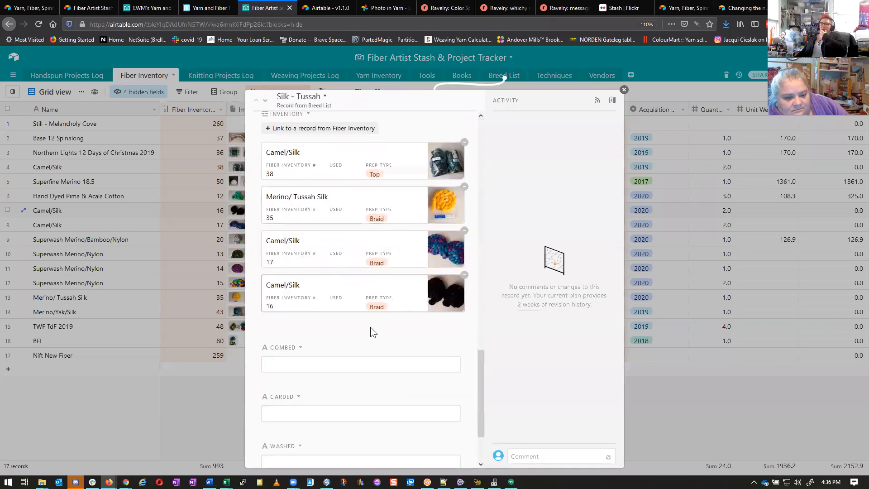
left_click(625, 91)
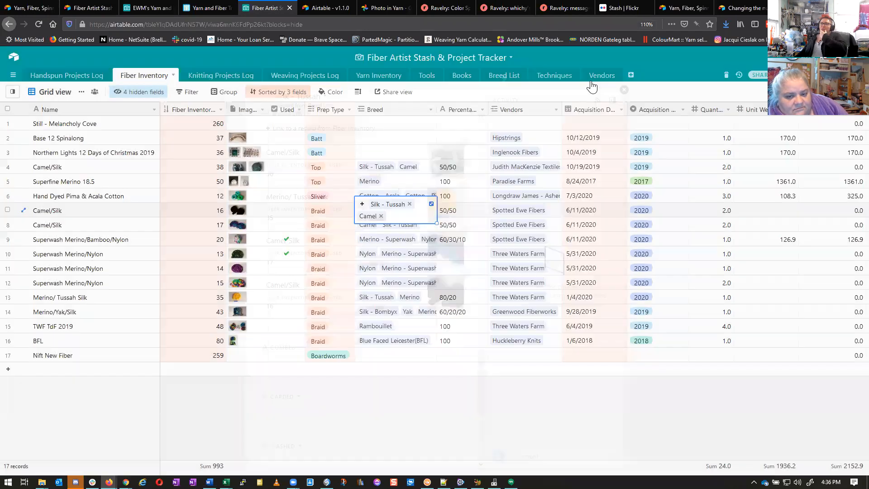
left_click(381, 207)
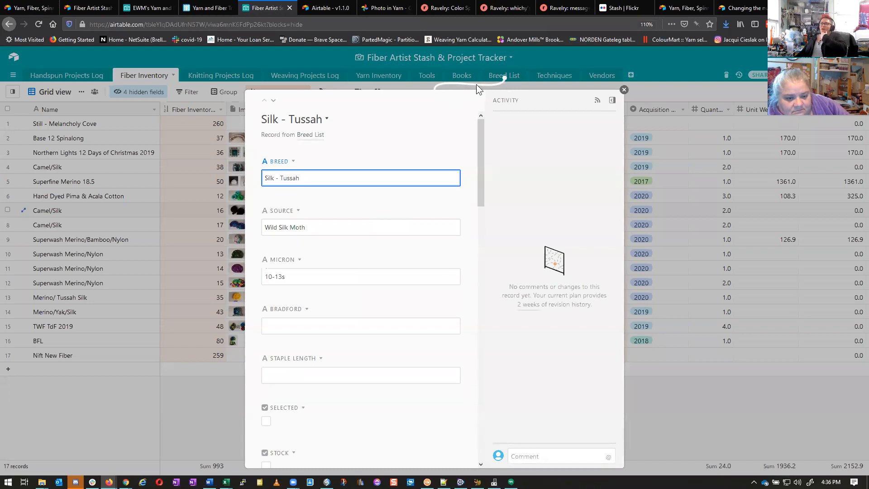
left_click(625, 90)
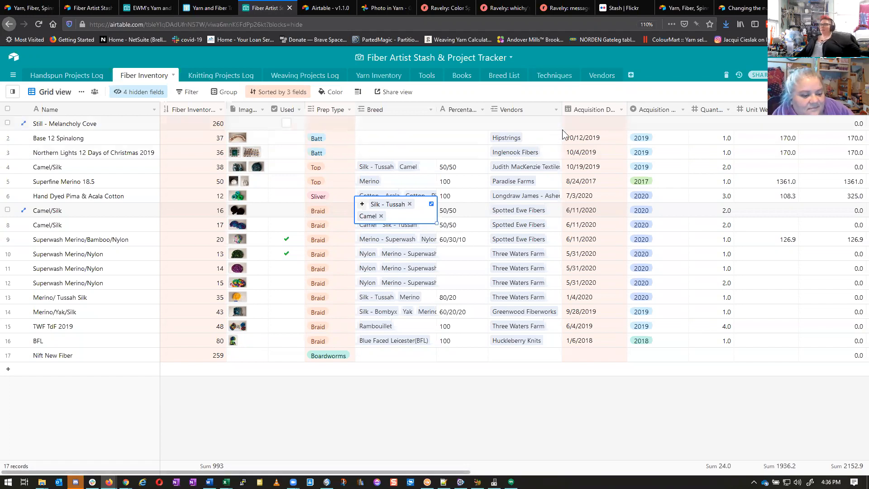
Step: Open find in view for the Fiber Inventory grid, check the advanced Search app's description, and close the apps area
key("ctrl+f")
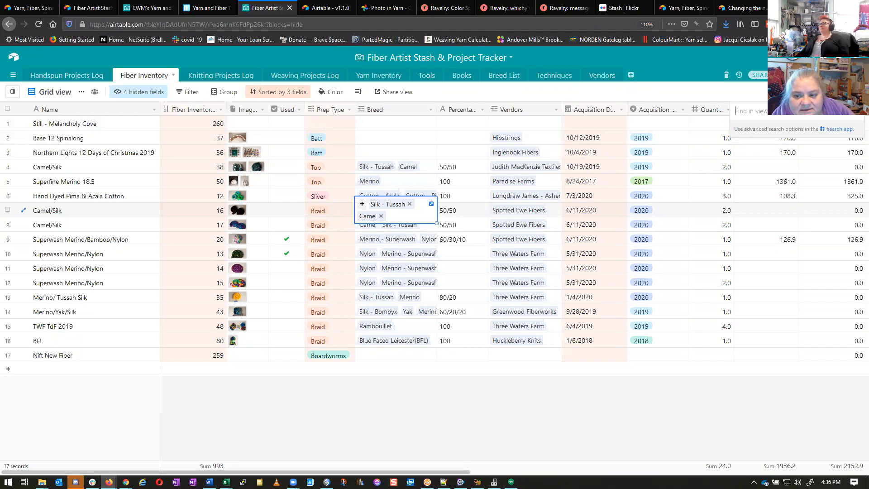
left_click(860, 117)
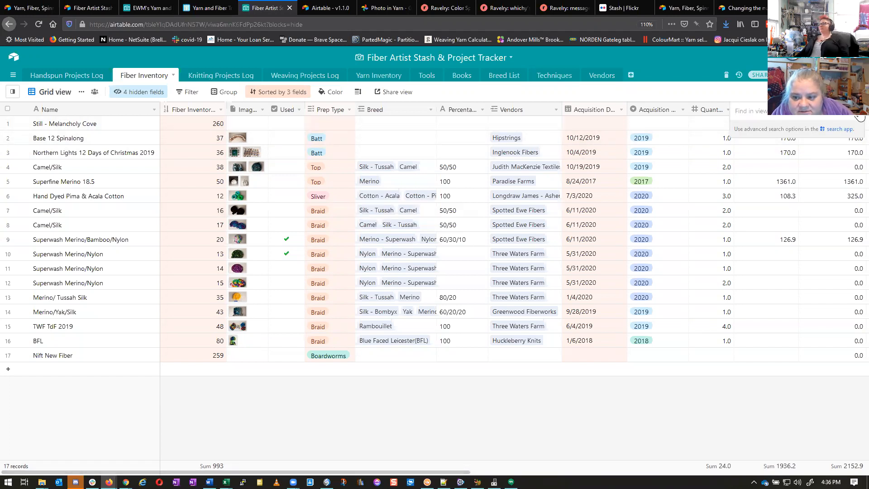
key("ctrl+f")
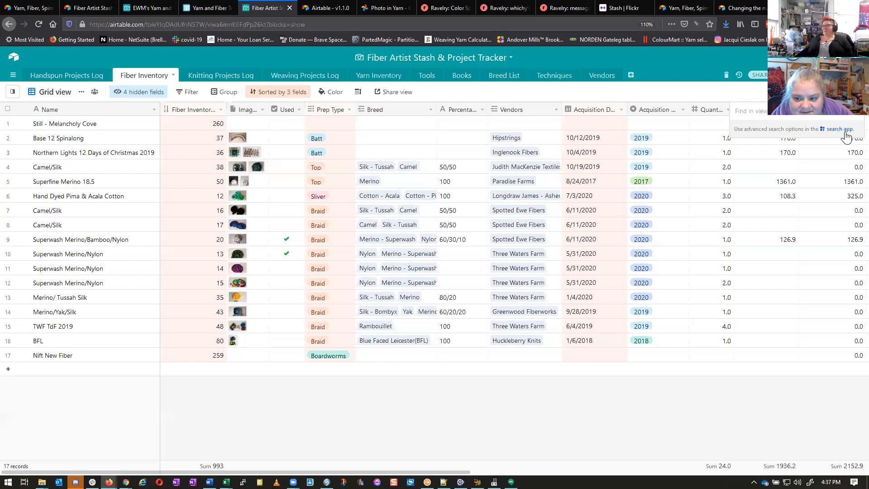
left_click(845, 132)
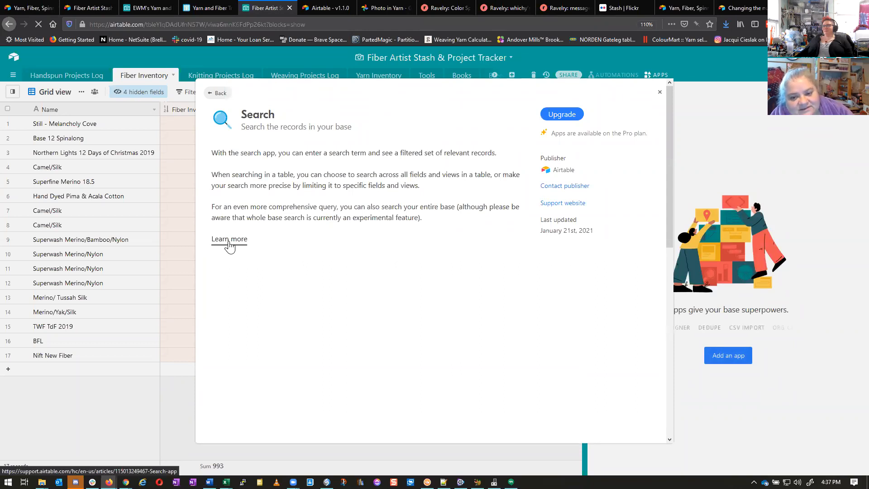
left_click(660, 93)
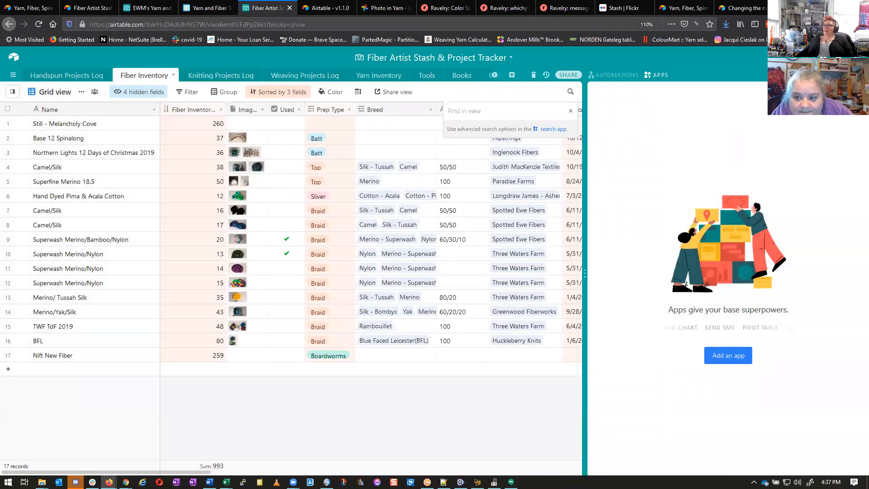
left_click(656, 75)
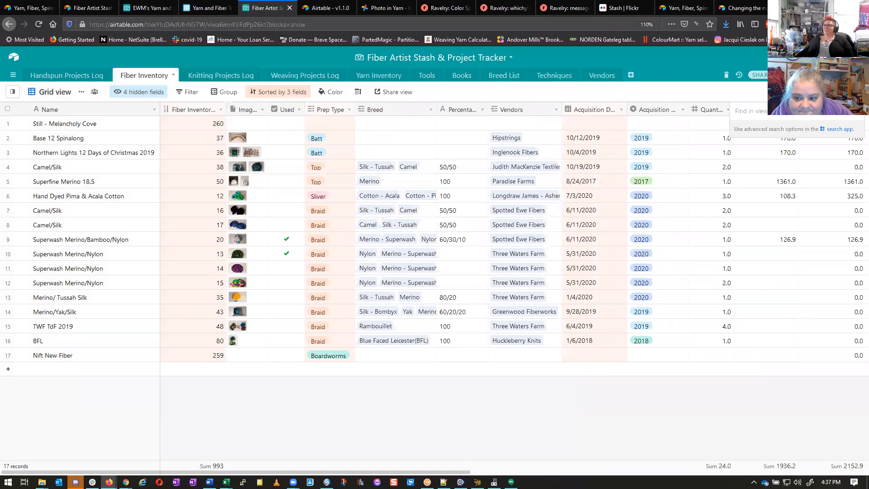
Step: Create a Form view for the Fiber Inventory table and look through its fields from Name to Handspun Projects Log copy
left_click(12, 93)
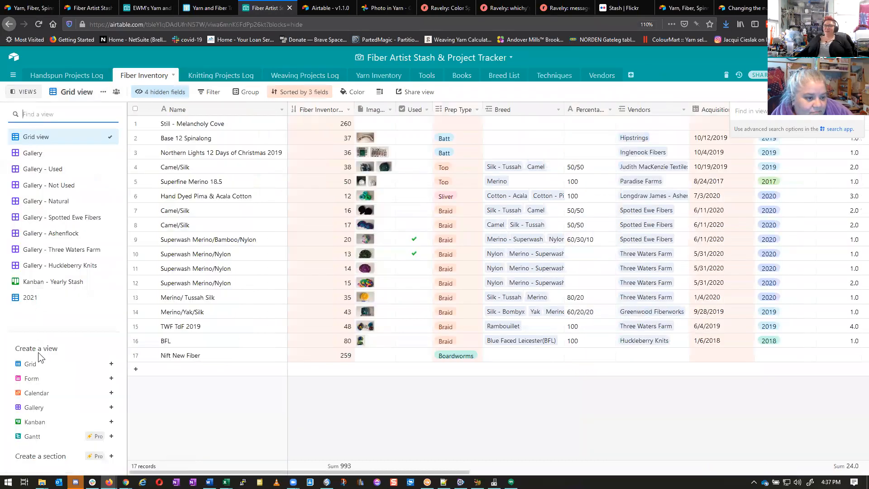
left_click(32, 379)
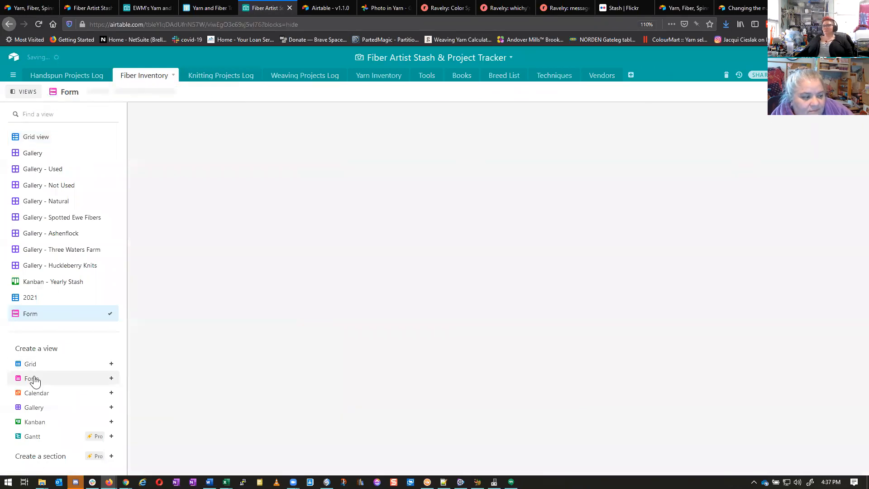
scroll(707, 279, "down", 3)
scroll(708, 282, "down", 15)
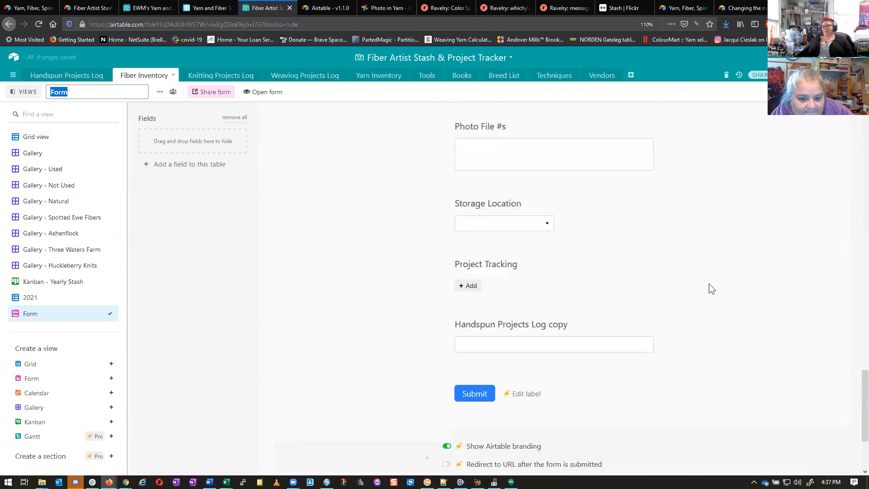
scroll(710, 284, "up", 20)
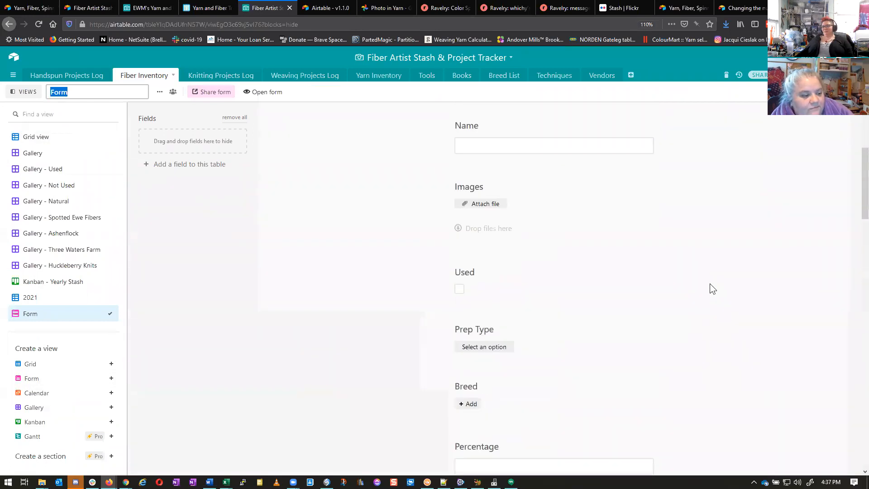
scroll(710, 284, "up", 3)
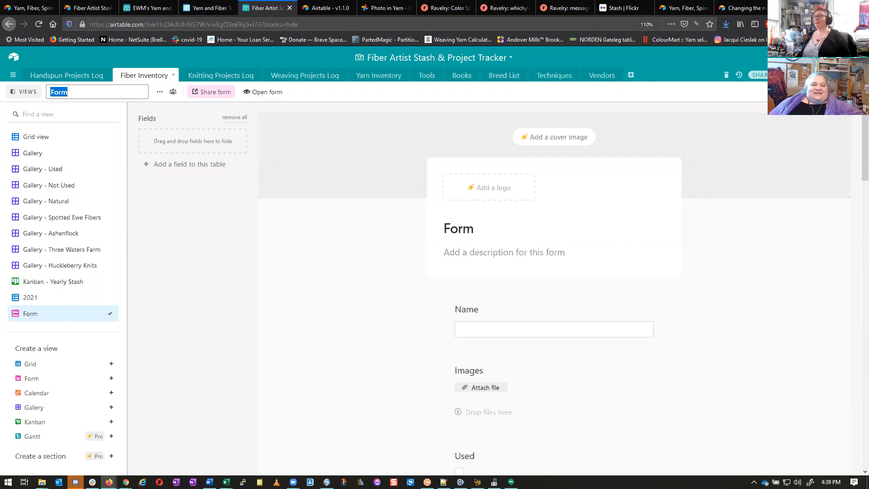
Step: Open the account overview and the Organize Shit workspace settings, and review the billing plan and each base's record and attachment usage
left_click(854, 58)
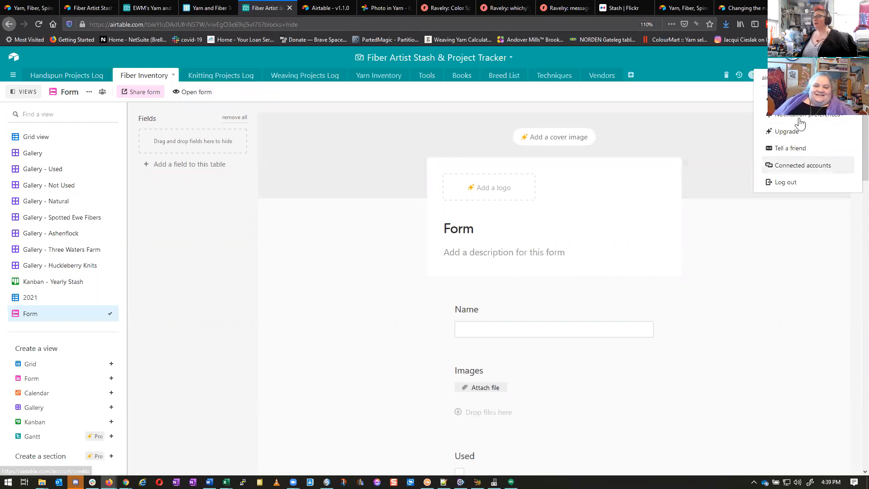
left_click(786, 98)
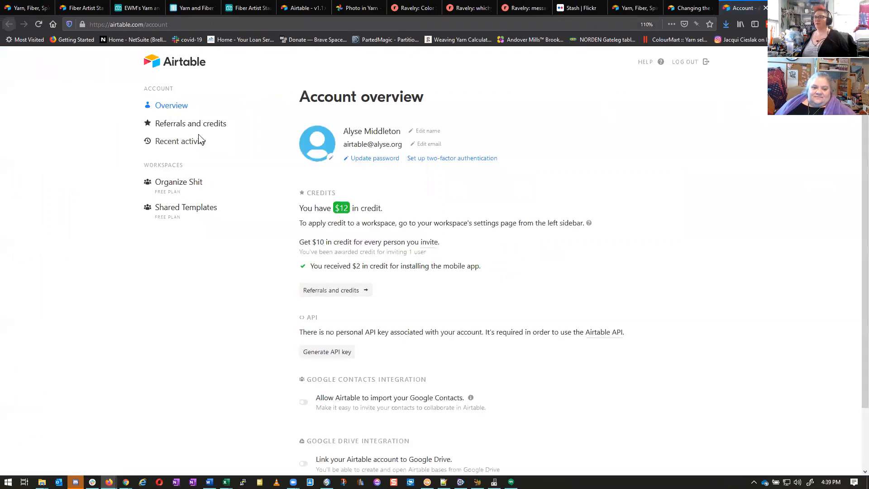
left_click(177, 187)
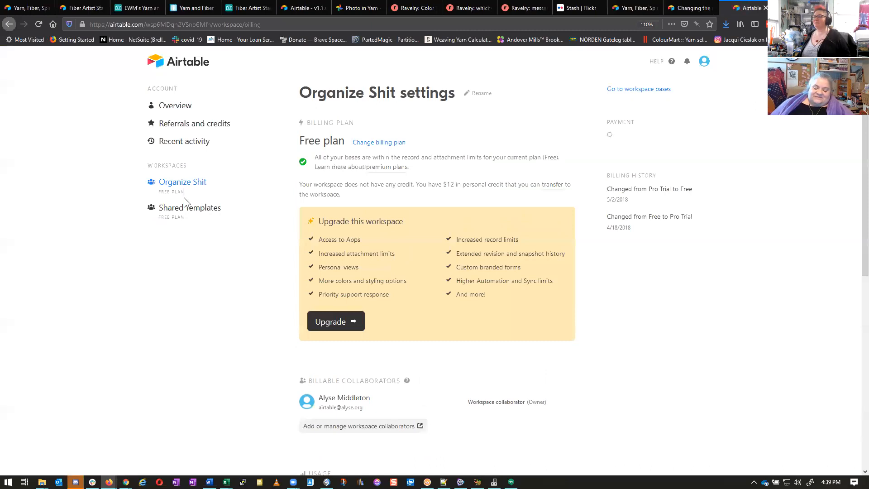
scroll(210, 282, "down", 7)
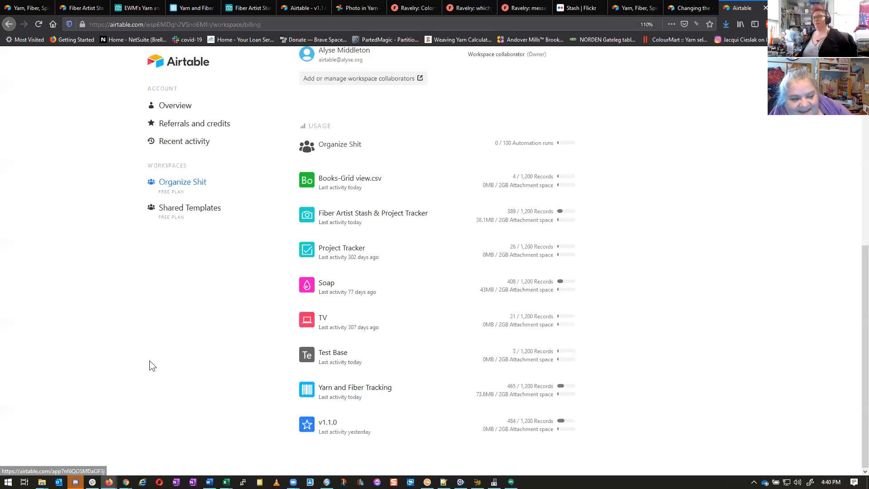
scroll(150, 361, "up", 2)
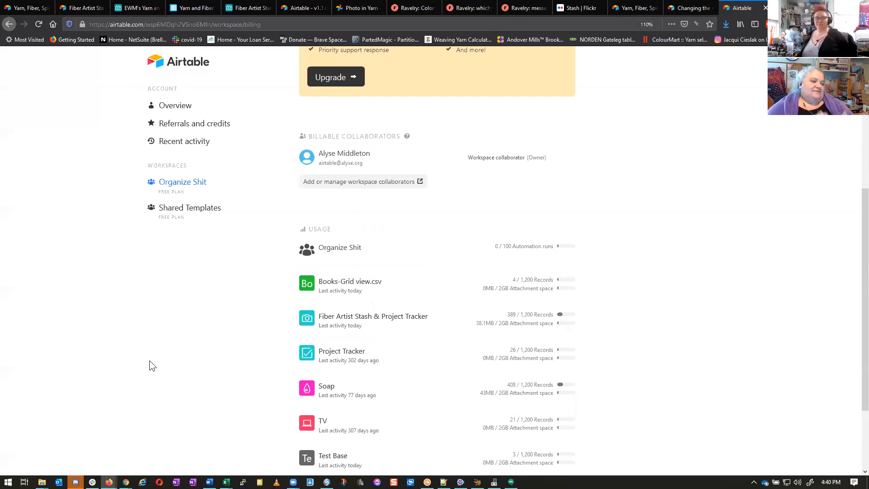